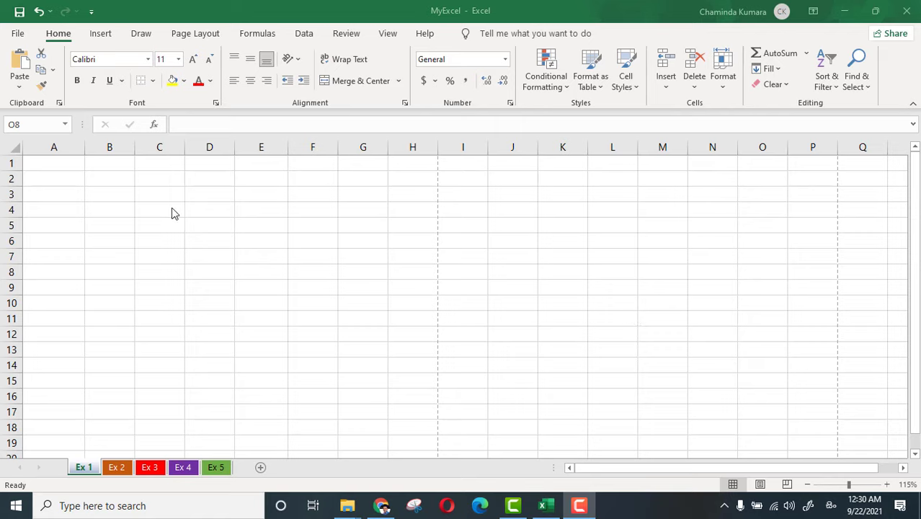
Bring the MyExcel workbook into focus and scroll through the blank Ex 1 sheet
{"action": "left_click", "coordinate": [58, 36]}
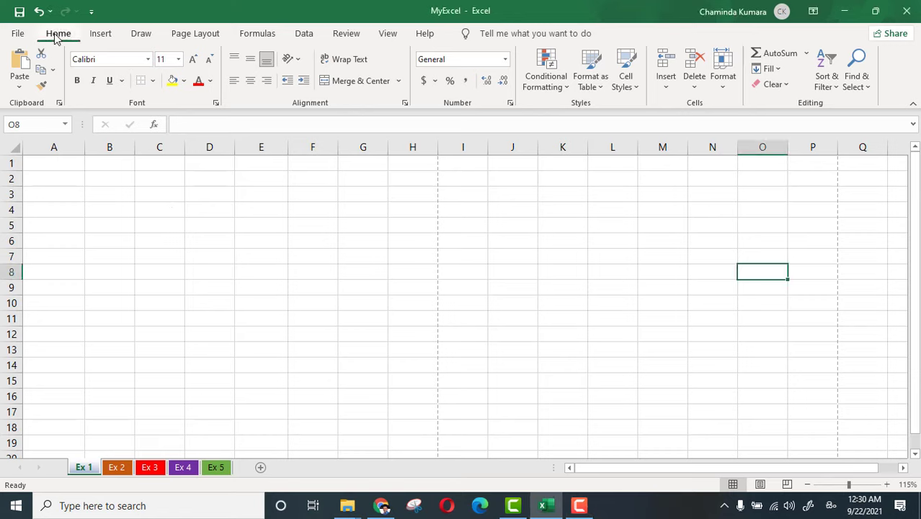
{"action": "left_click", "coordinate": [56, 36]}
{"action": "scroll", "coordinate": [371, 340], "scroll_direction": "down", "scroll_amount": 3}
{"action": "scroll", "coordinate": [368, 328], "scroll_direction": "down", "scroll_amount": 6}
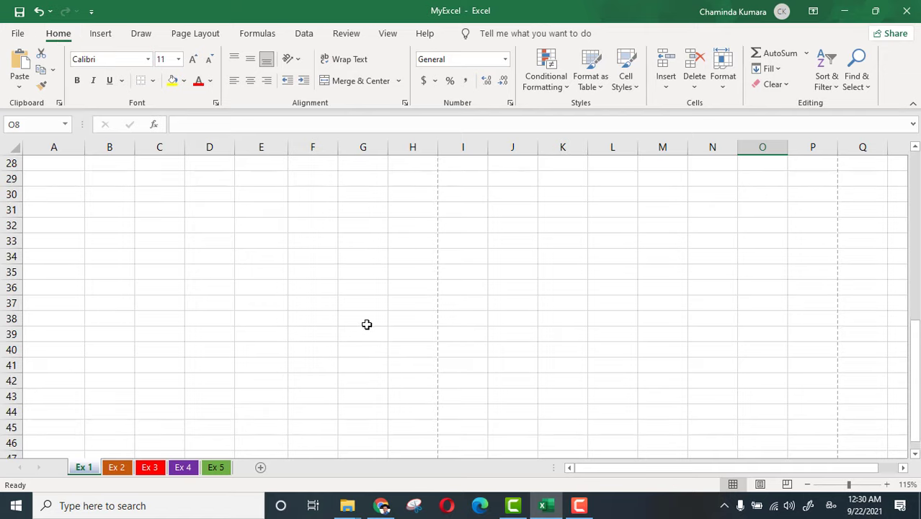
{"action": "scroll", "coordinate": [371, 315], "scroll_direction": "down", "scroll_amount": 5}
{"action": "scroll", "coordinate": [372, 306], "scroll_direction": "up", "scroll_amount": 4}
{"action": "scroll", "coordinate": [373, 302], "scroll_direction": "up", "scroll_amount": 6}
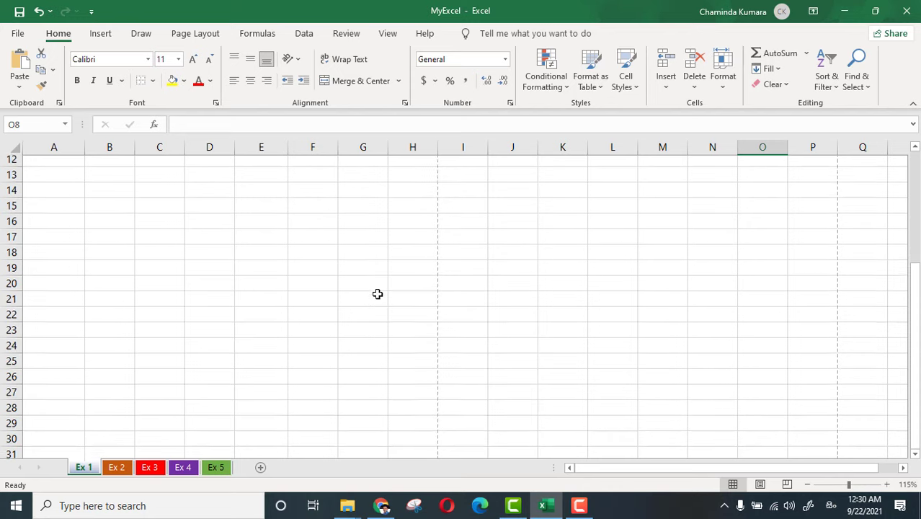
{"action": "scroll", "coordinate": [378, 294], "scroll_direction": "up", "scroll_amount": 4}
Set the Ex 1 paper size to A4 under Page Layout and check the resulting page breaks
{"action": "left_click", "coordinate": [188, 36]}
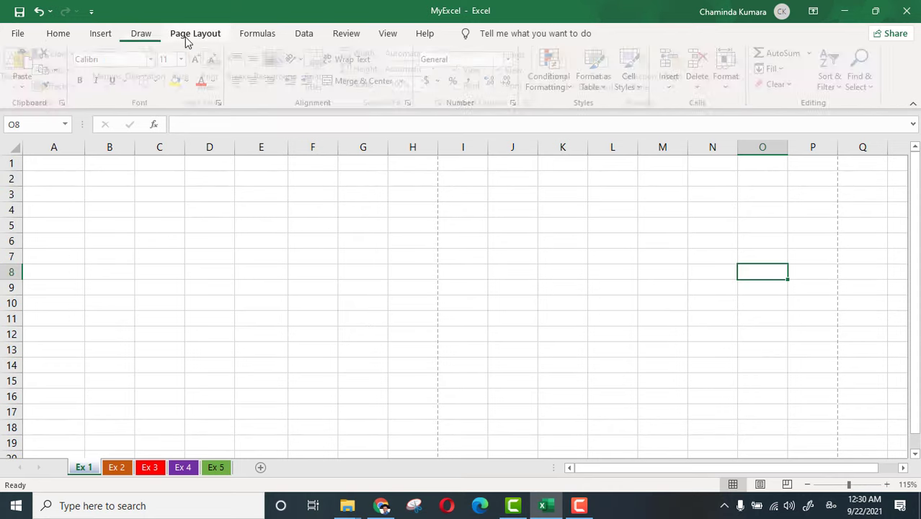
{"action": "left_click", "coordinate": [189, 90]}
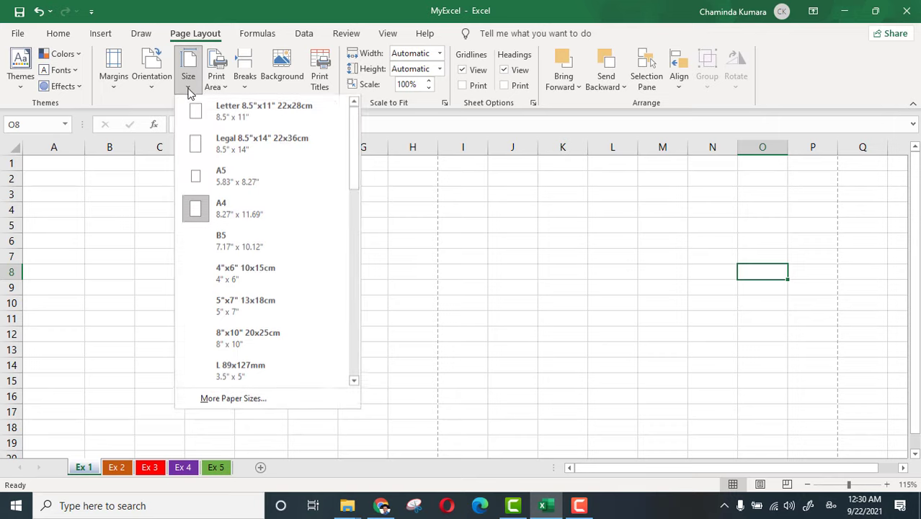
{"action": "left_click", "coordinate": [286, 217]}
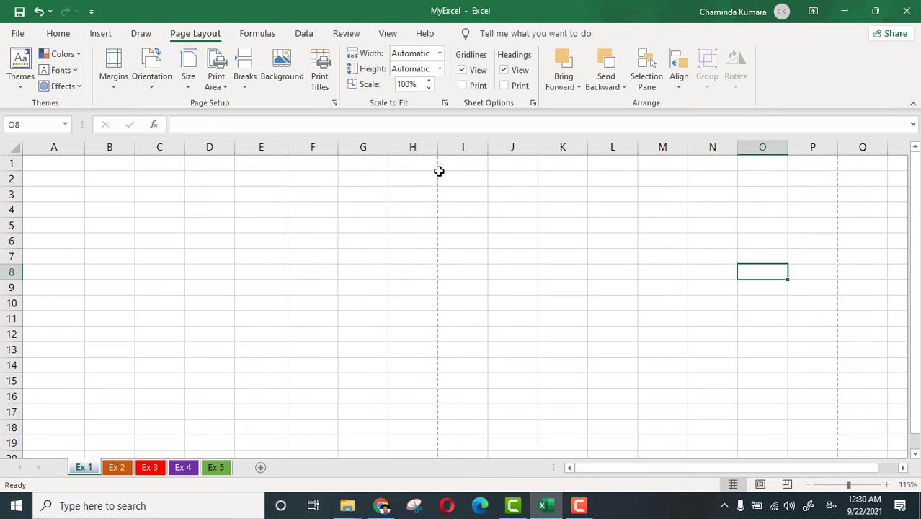
{"action": "scroll", "coordinate": [417, 324], "scroll_direction": "down", "scroll_amount": 4}
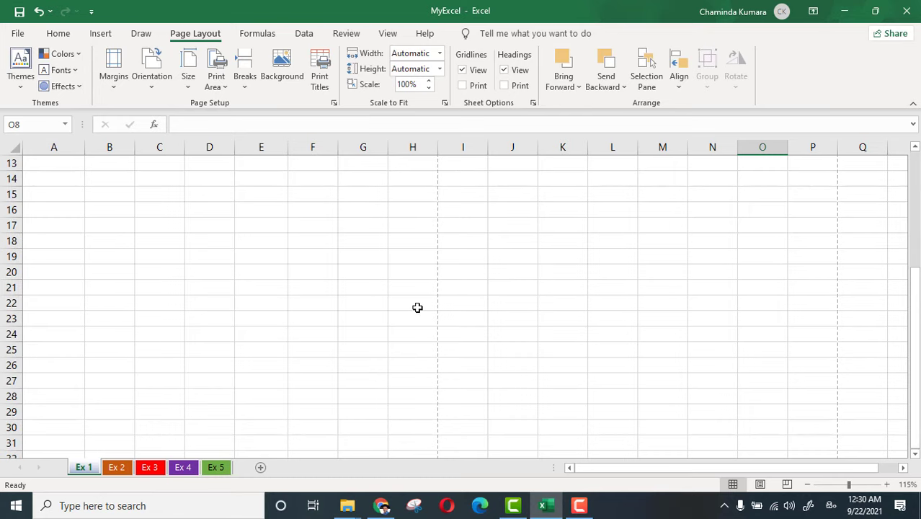
{"action": "scroll", "coordinate": [417, 308], "scroll_direction": "down", "scroll_amount": 3}
{"action": "scroll", "coordinate": [418, 308], "scroll_direction": "down", "scroll_amount": 4}
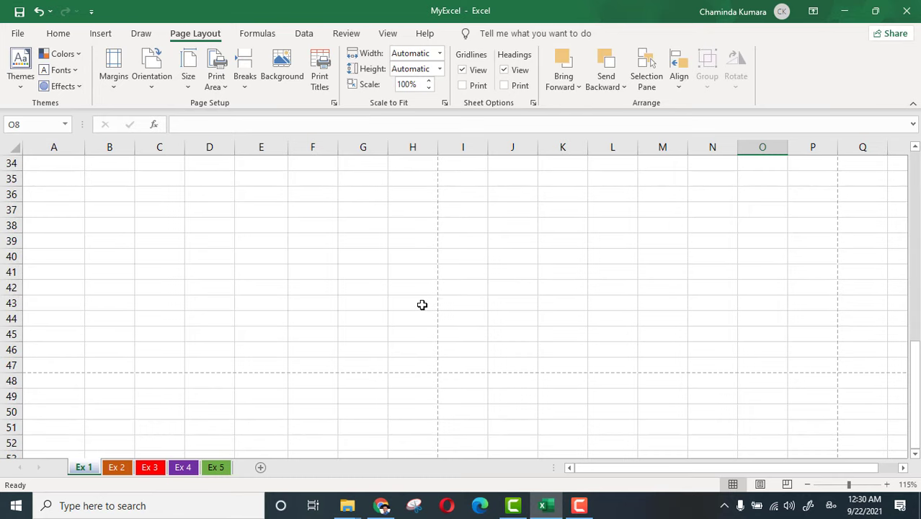
{"action": "scroll", "coordinate": [419, 306], "scroll_direction": "up", "scroll_amount": 6}
{"action": "scroll", "coordinate": [423, 301], "scroll_direction": "up", "scroll_amount": 5}
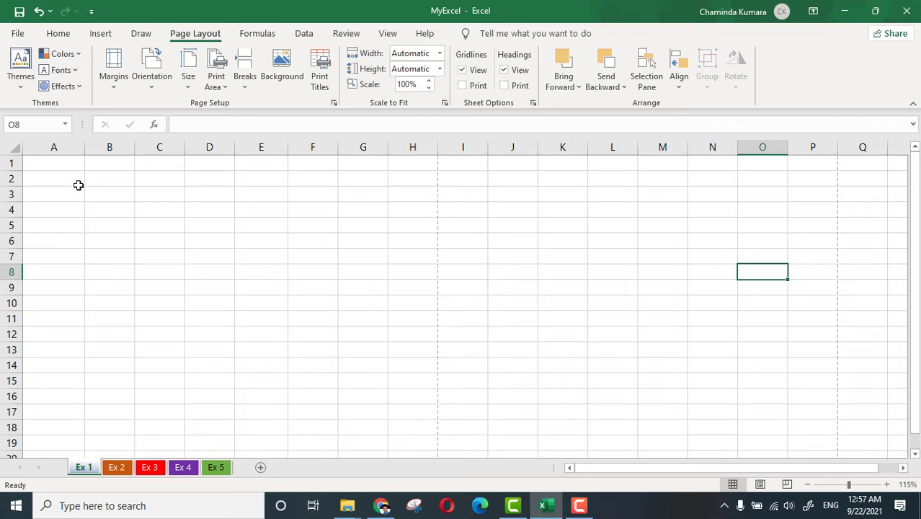
Switch input to Sinhala and enter the heading 'අනු අංකය' in cell A6
{"action": "left_click_drag", "start_coordinate": [85, 147], "coordinate": [79, 147]}
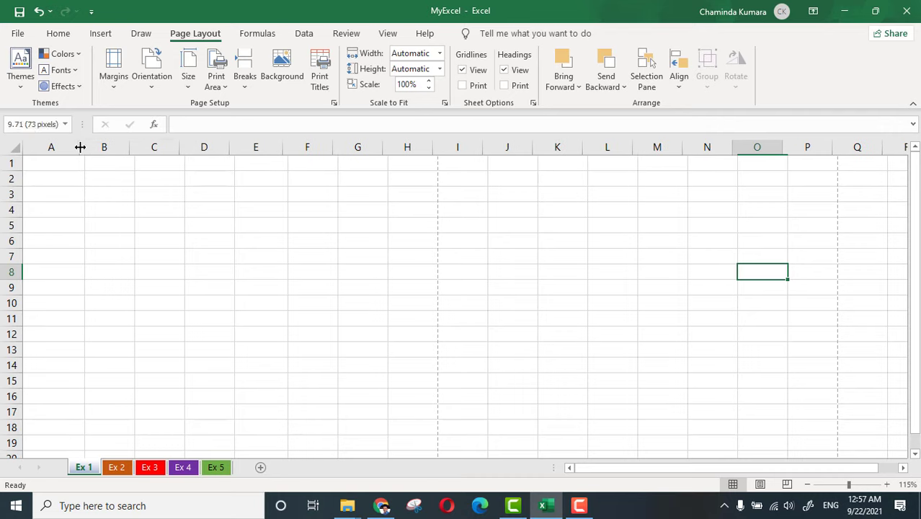
{"action": "left_click", "coordinate": [49, 239]}
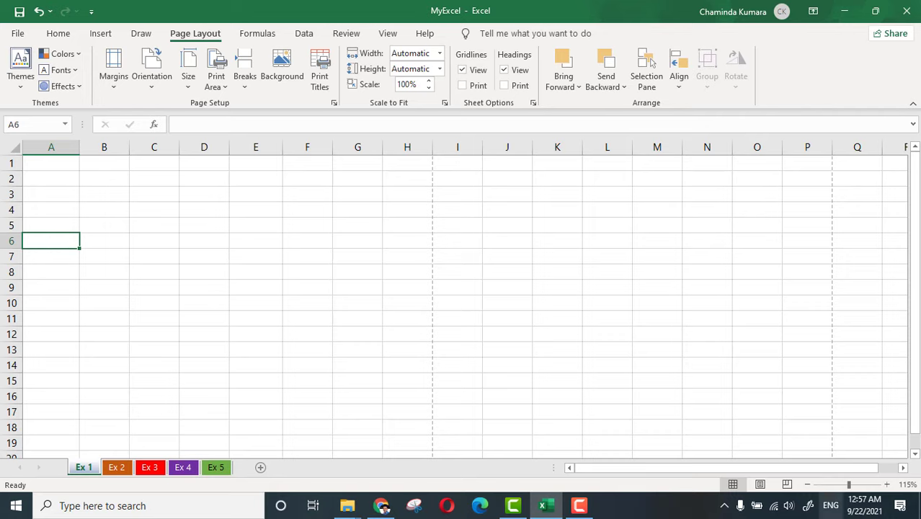
{"action": "left_click", "coordinate": [830, 505]}
{"action": "left_click", "coordinate": [795, 425]}
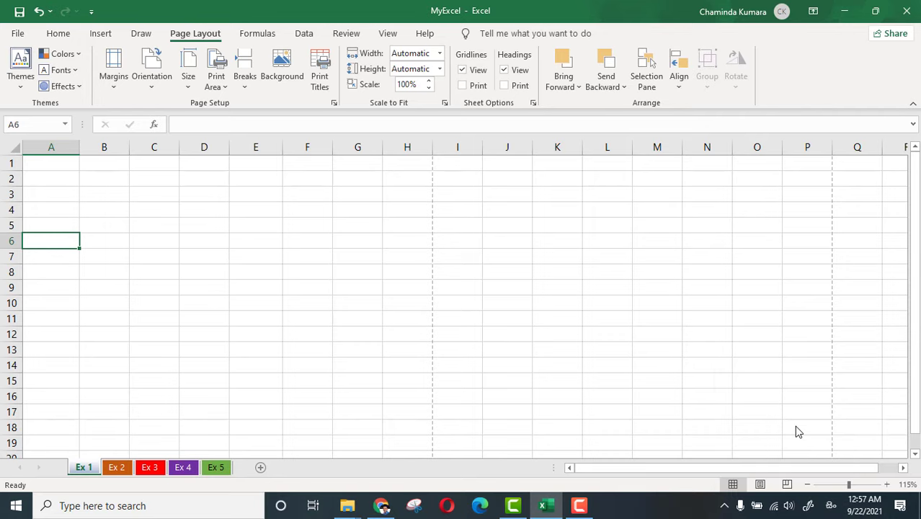
{"action": "type", "text": "අනු අංක"}
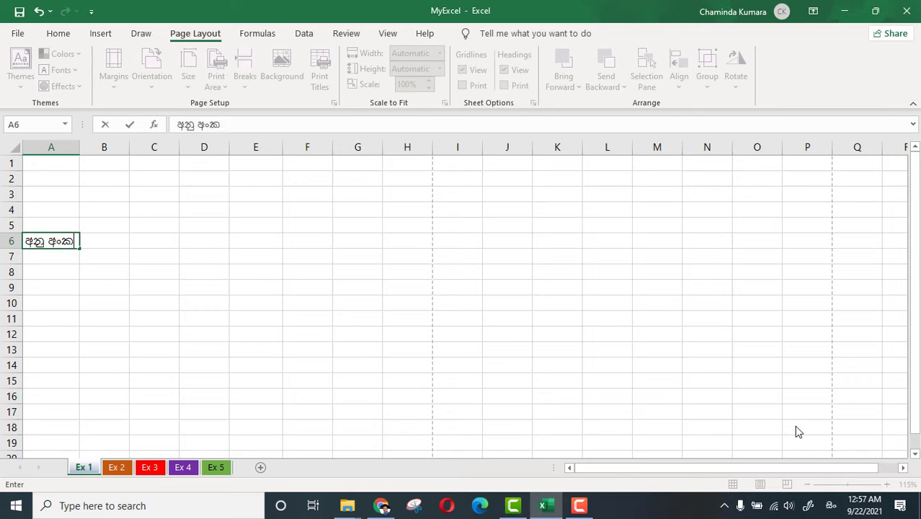
{"action": "type", "text": "ය"}
{"action": "left_click", "coordinate": [162, 276]}
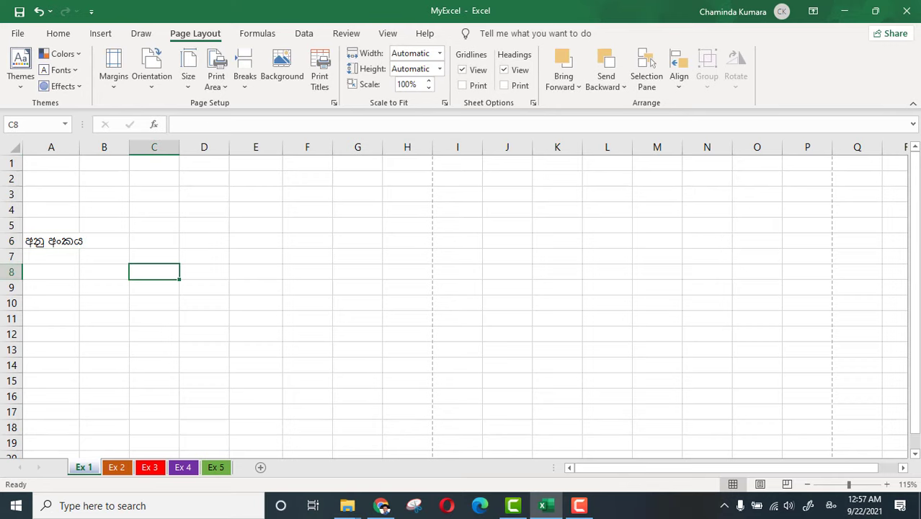
Enlarge the A6 heading to 12 pt and widen column A to about 11.57
{"action": "left_click", "coordinate": [63, 242]}
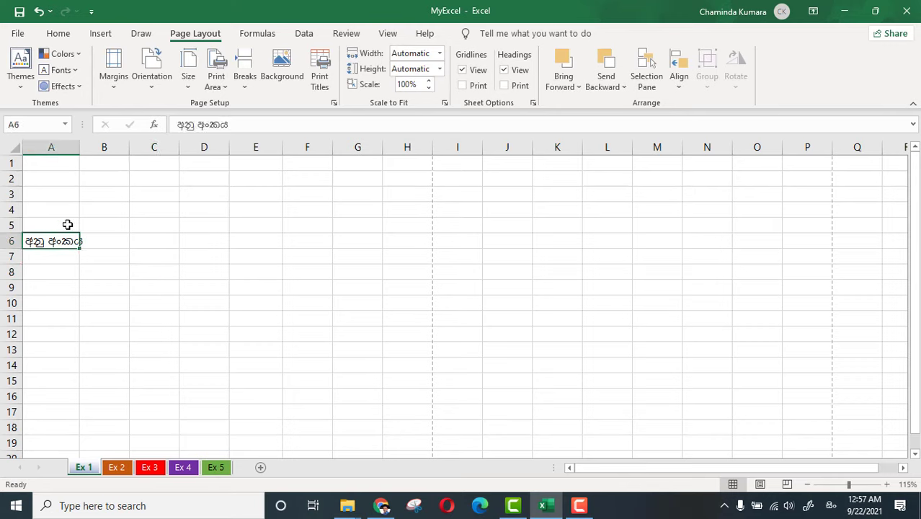
{"action": "left_click", "coordinate": [61, 33]}
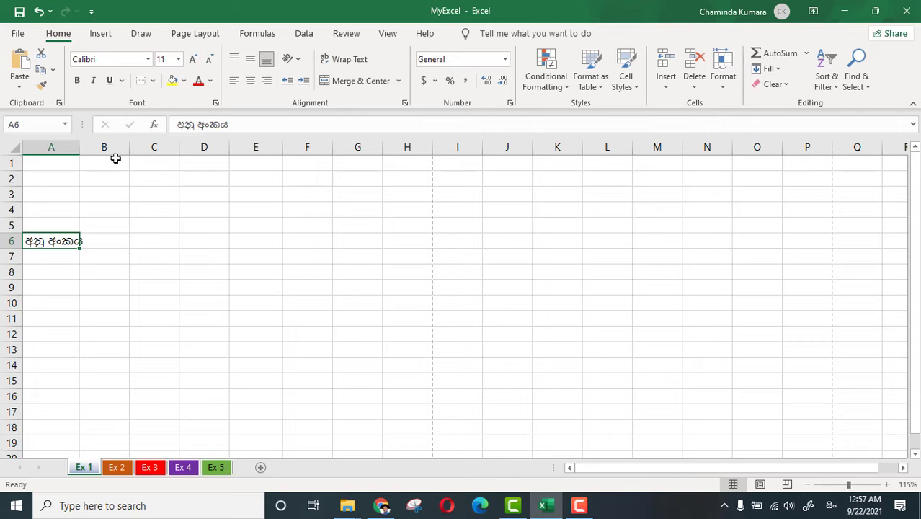
{"action": "left_click", "coordinate": [193, 63]}
{"action": "left_click_drag", "start_coordinate": [112, 319], "coordinate": [108, 303]}
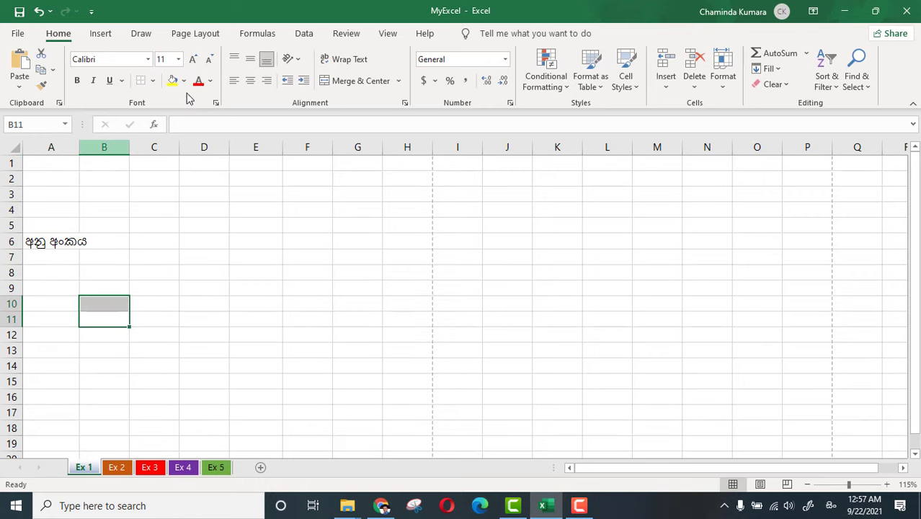
{"action": "left_click", "coordinate": [46, 245]}
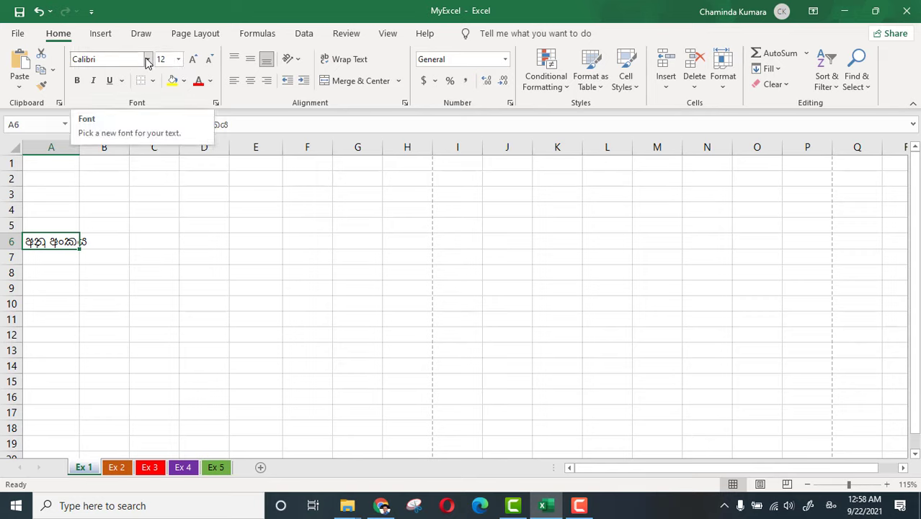
{"action": "left_click", "coordinate": [75, 307]}
{"action": "left_click", "coordinate": [107, 303]}
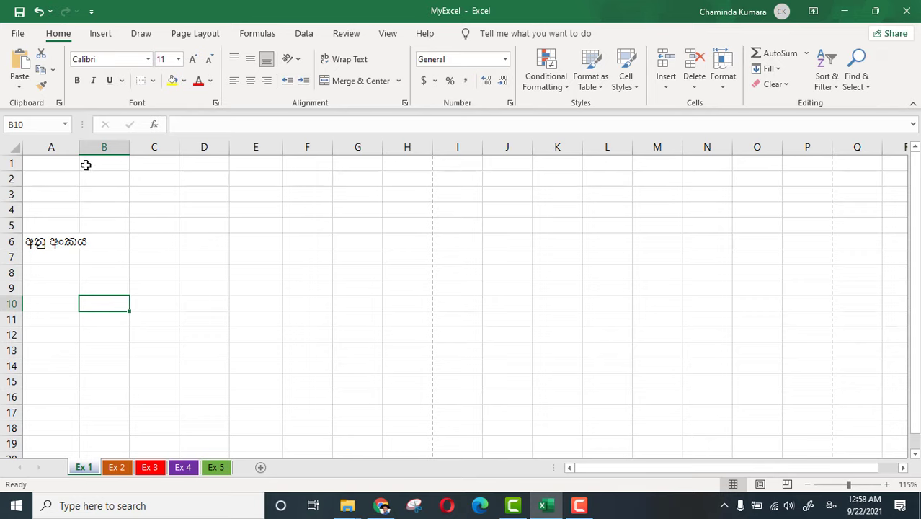
{"action": "mouse_move", "coordinate": [80, 147]}
{"action": "left_mouse_down"}
{"action": "mouse_move", "coordinate": [91, 147]}
{"action": "mouse_move", "coordinate": [80, 147]}
{"action": "left_mouse_up"}
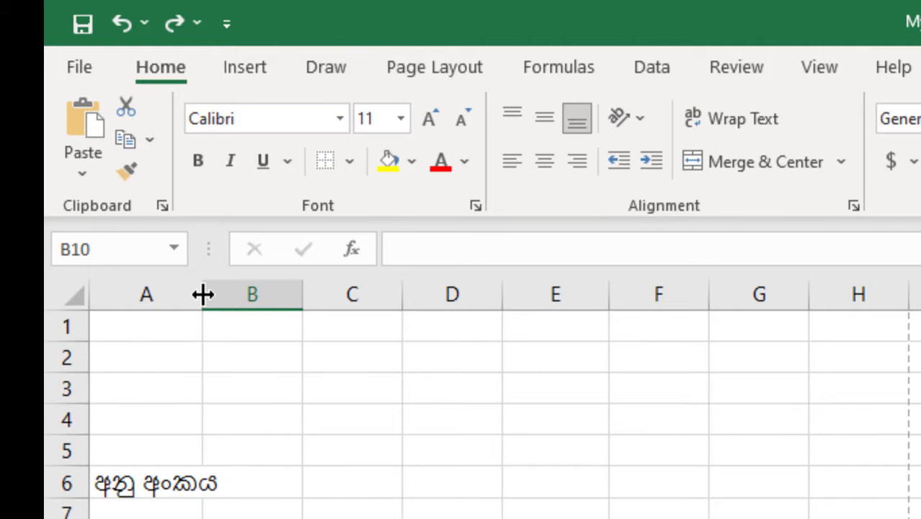
Autofit column A to the 'අනු අංකය' heading
{"action": "double_click", "coordinate": [202, 294]}
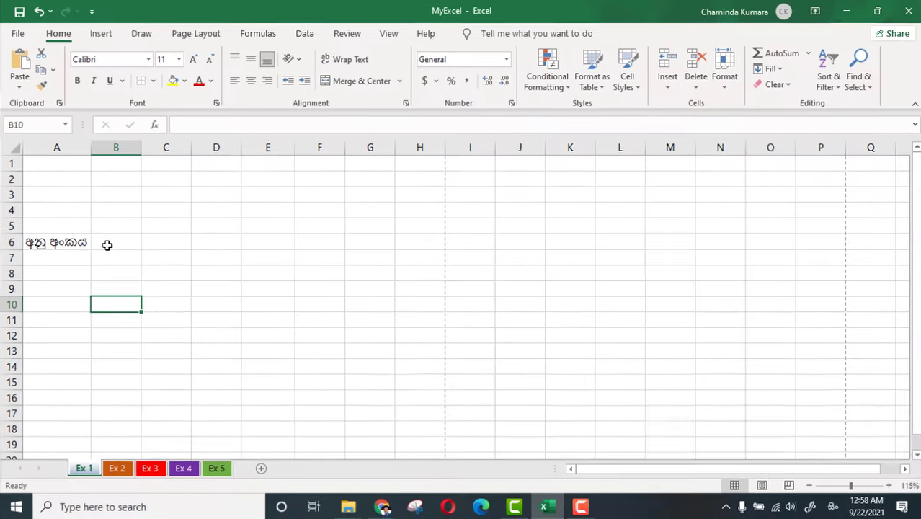
{"action": "left_click", "coordinate": [105, 243]}
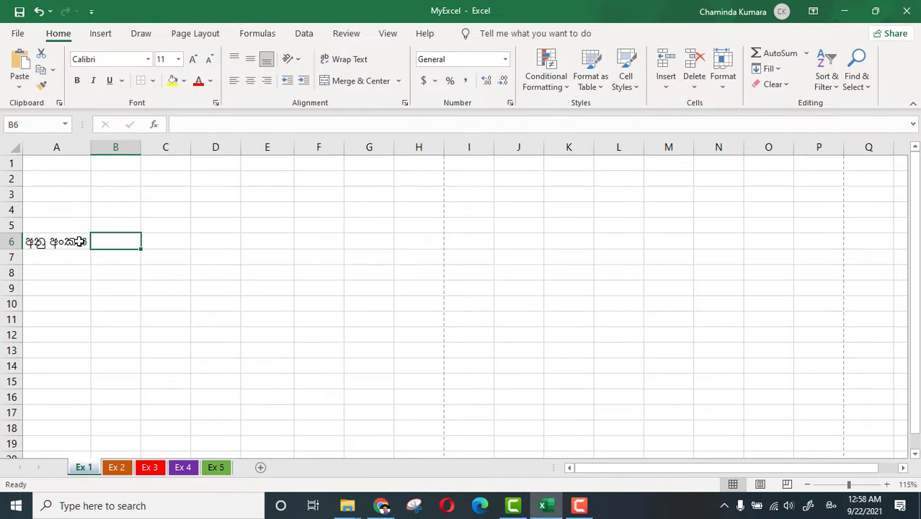
{"action": "left_click", "coordinate": [69, 242]}
Enter trial numbers 1 and 2 in A8:A9, then delete them
{"action": "left_click", "coordinate": [62, 272]}
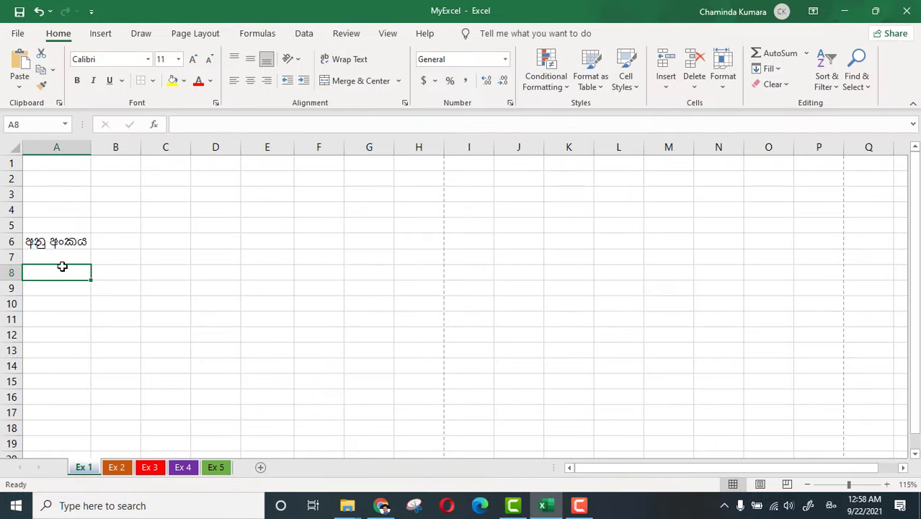
{"action": "type", "text": "1"}
{"action": "key", "text": "Return"}
{"action": "type", "text": "2"}
{"action": "left_click", "coordinate": [69, 320]}
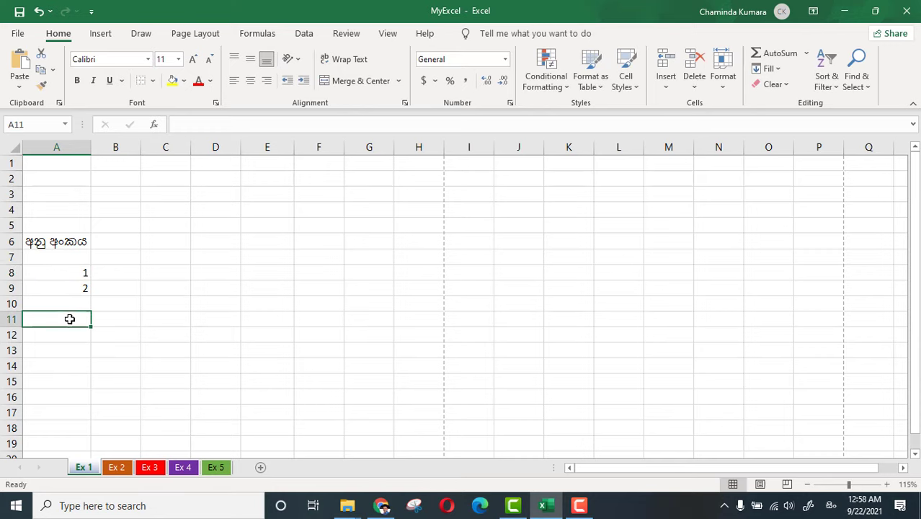
{"action": "left_click_drag", "start_coordinate": [74, 273], "coordinate": [77, 286]}
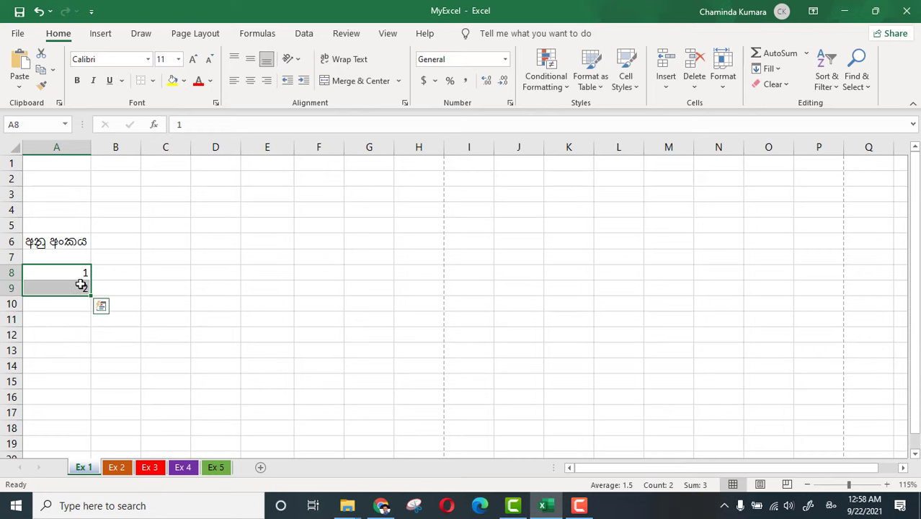
{"action": "key", "text": "Delete"}
{"action": "left_click", "coordinate": [157, 293]}
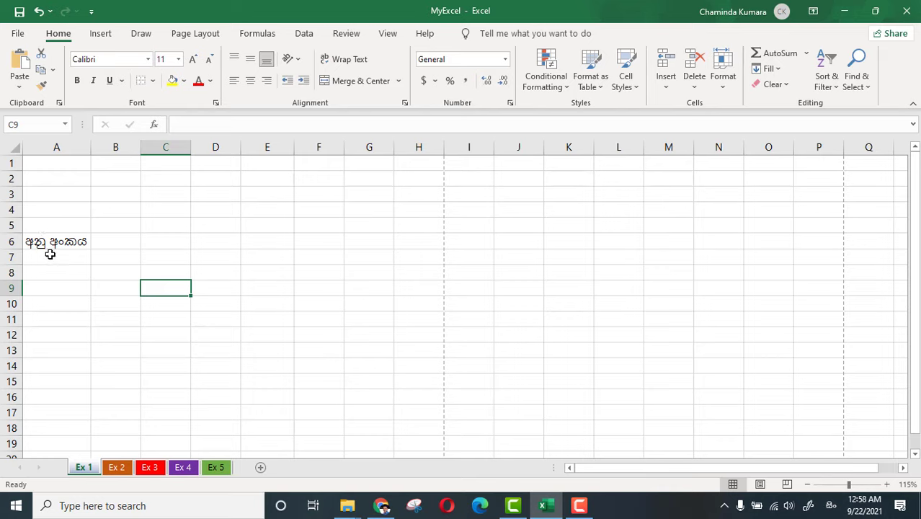
Type a long run of 'අ' characters into B6, autofit column B, then undo the widening
{"action": "left_click", "coordinate": [117, 239]}
{"action": "type", "text": "අ"}
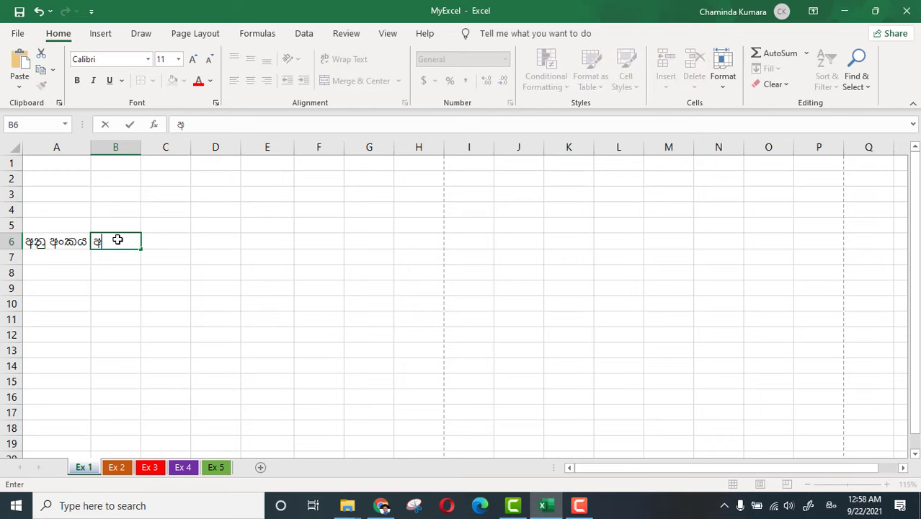
{"action": "type", "text": "අඅඅඅඅඅඅඅඅඅඅඅඅඅඅඅඅඅඅඅඅඅඅඅඅඅඅඅඅඅඅඅඅඅඅ"}
{"action": "left_click", "coordinate": [239, 290]}
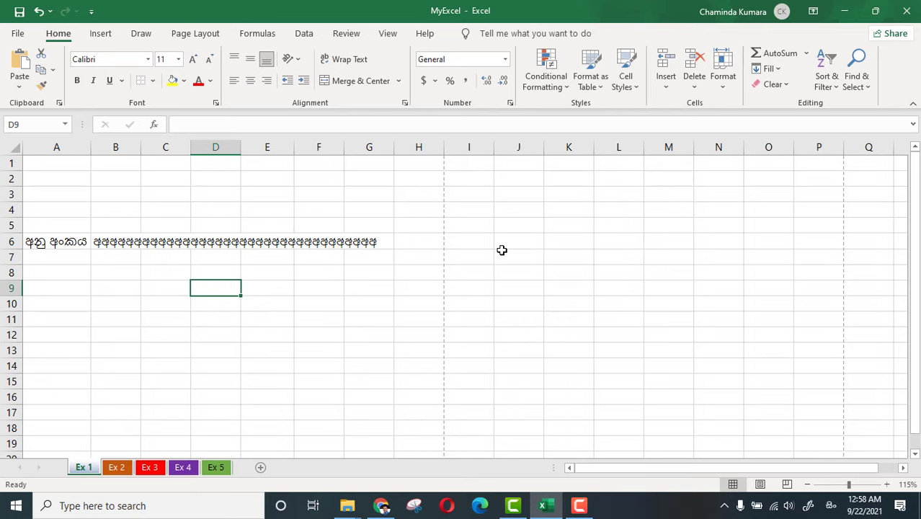
{"action": "double_click", "coordinate": [142, 147]}
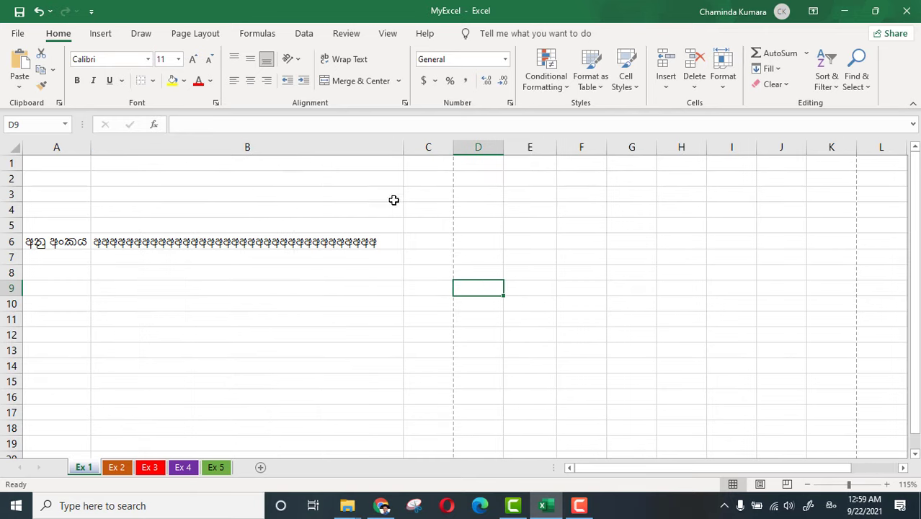
{"action": "left_click", "coordinate": [295, 145]}
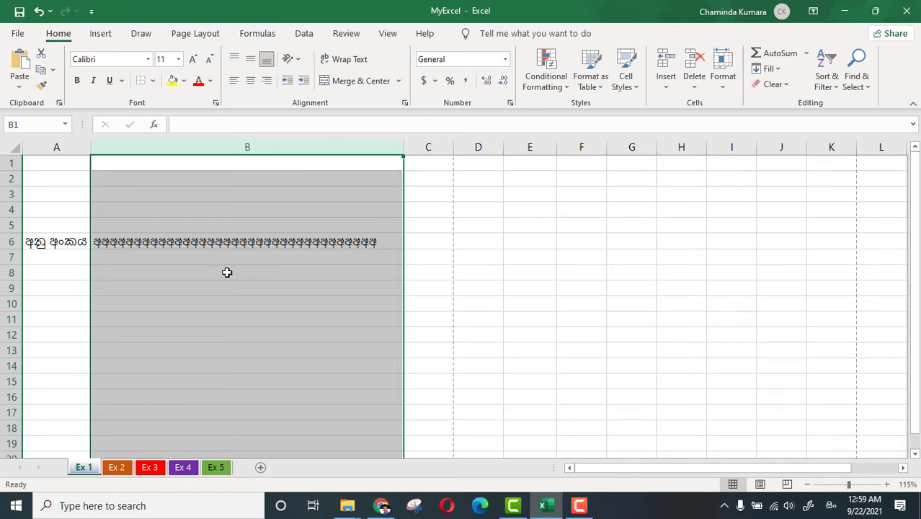
{"action": "left_click", "coordinate": [563, 263]}
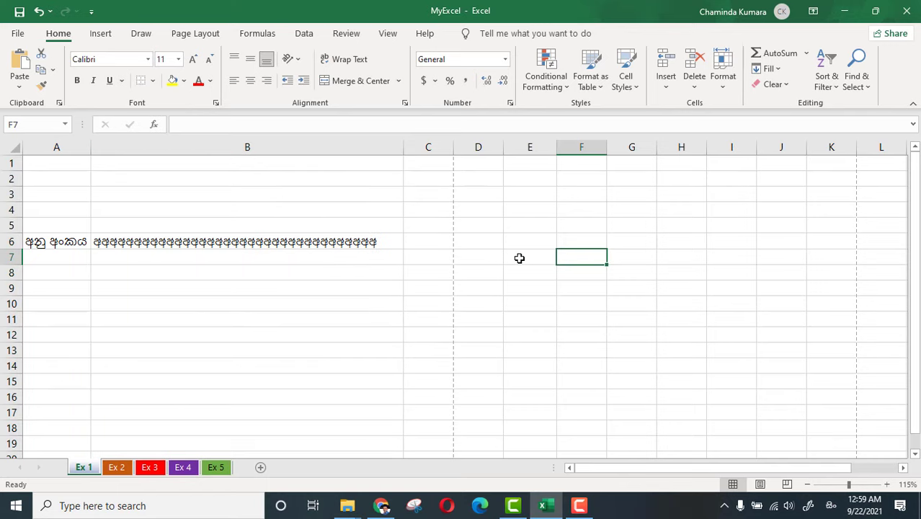
{"action": "key", "text": "ctrl+z"}
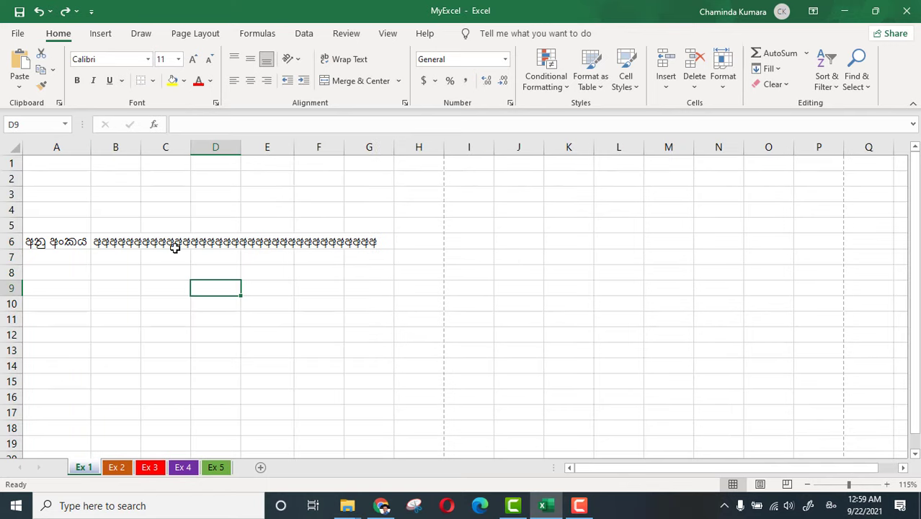
Inspect B6 and the row 6 cells under its overflowing text
{"action": "left_click", "coordinate": [103, 241]}
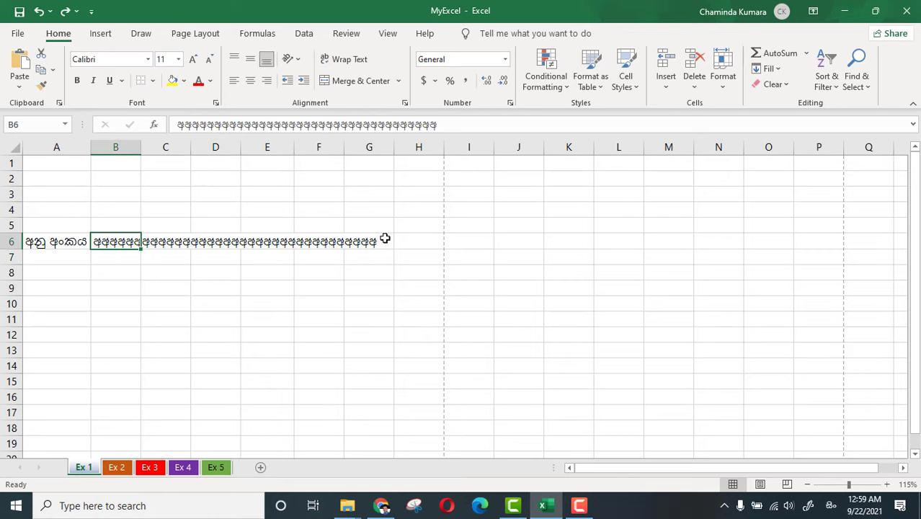
{"action": "left_click", "coordinate": [259, 282]}
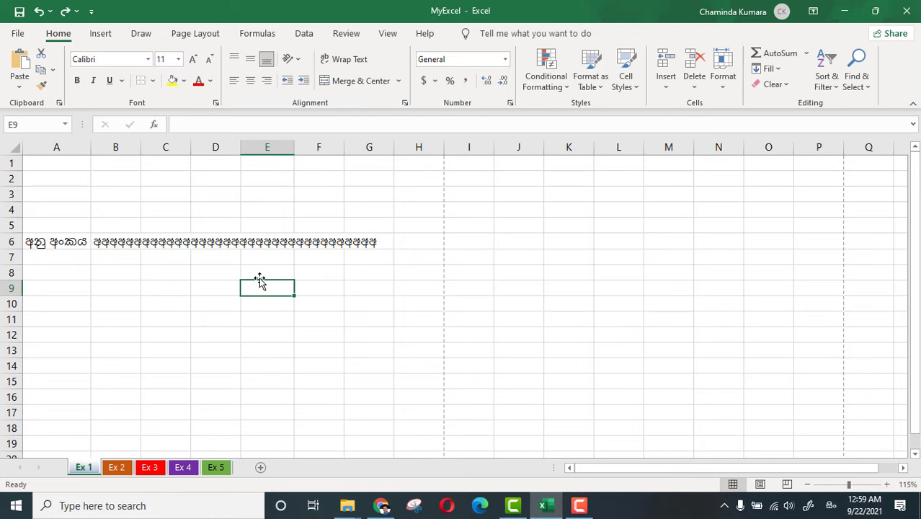
{"action": "left_click", "coordinate": [386, 243]}
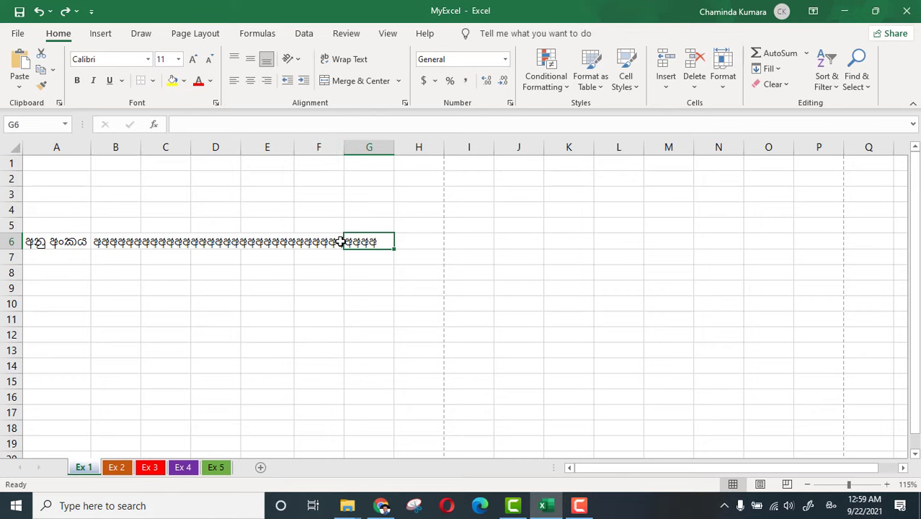
{"action": "left_click", "coordinate": [317, 242]}
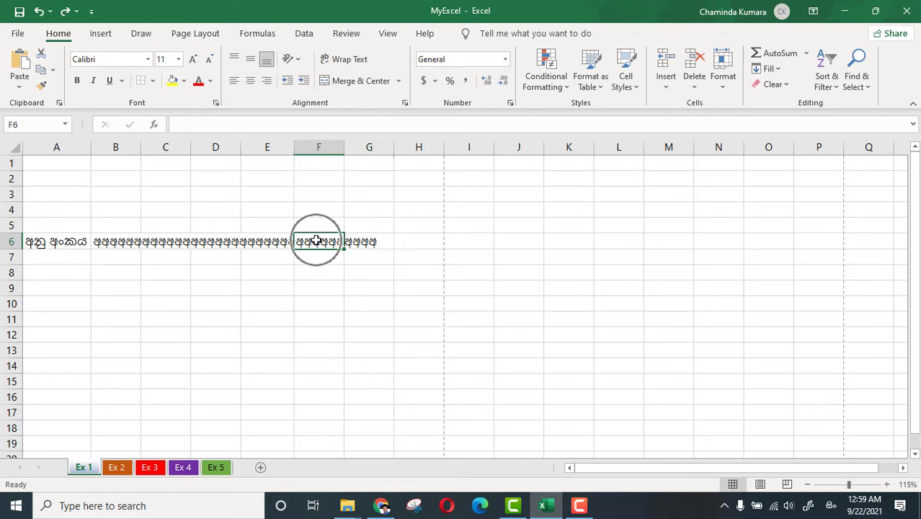
{"action": "left_click", "coordinate": [277, 242]}
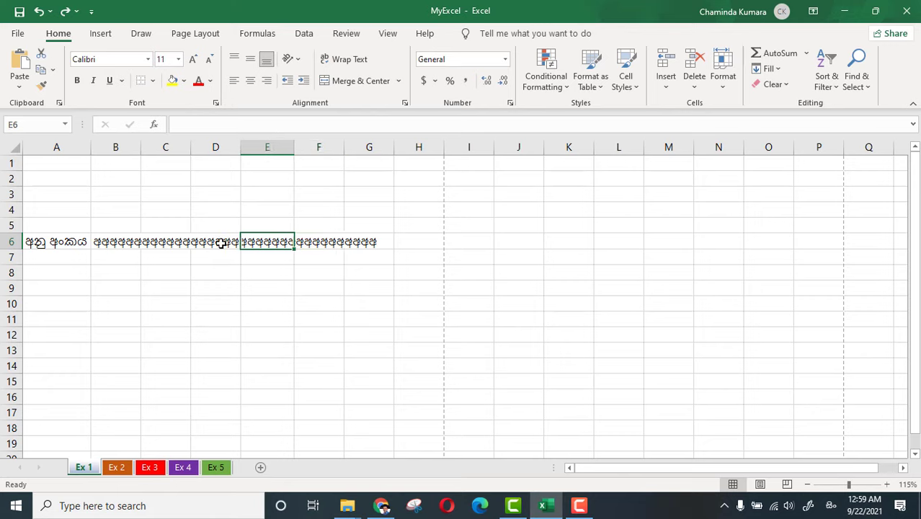
{"action": "left_click", "coordinate": [214, 243]}
{"action": "left_click", "coordinate": [257, 273]}
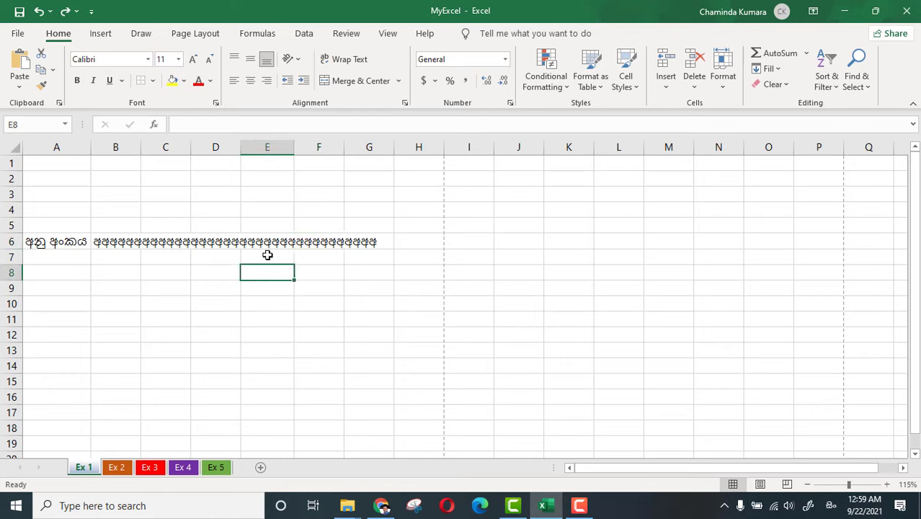
Clear the long text from B6 and reselect the A6 heading
{"action": "left_click", "coordinate": [118, 243]}
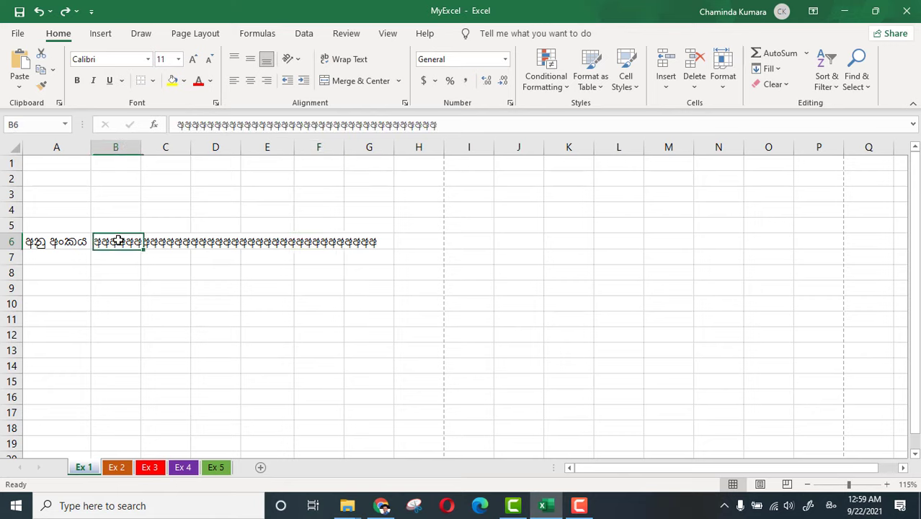
{"action": "key", "text": "Delete"}
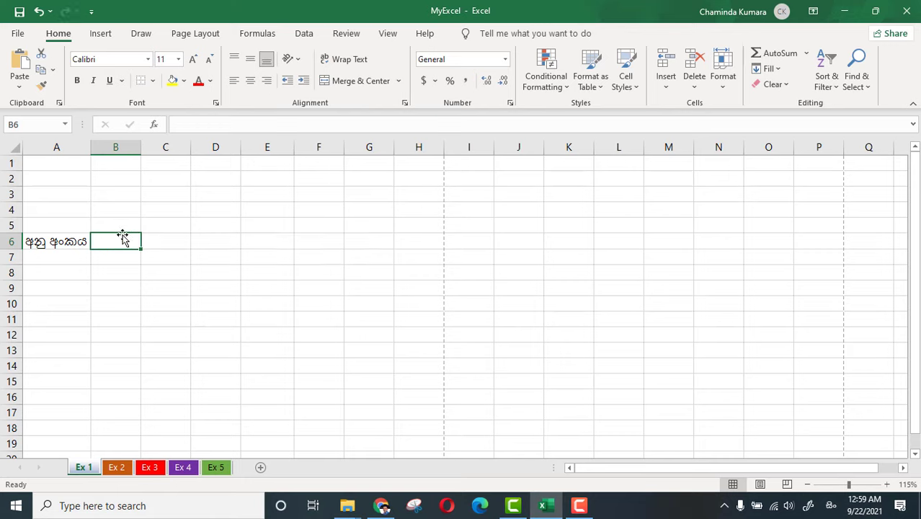
{"action": "key", "text": "ctrl+z"}
{"action": "left_click", "coordinate": [168, 286]}
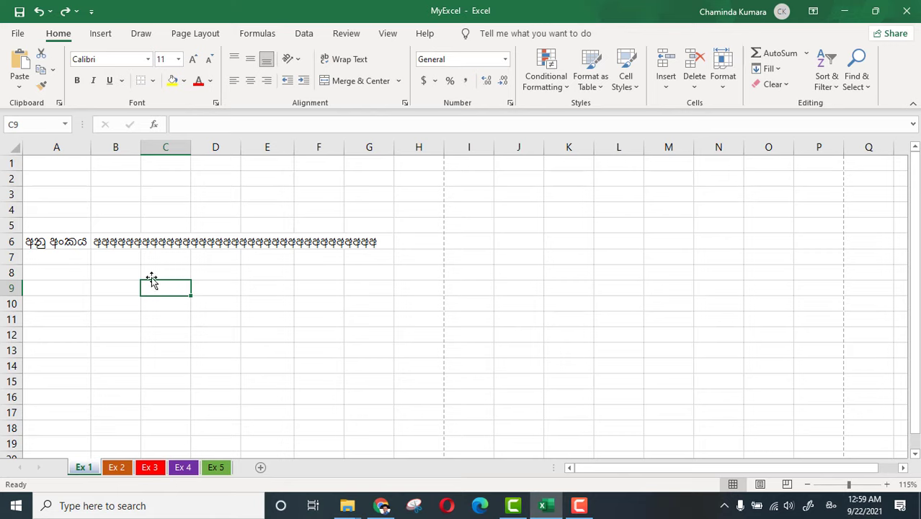
{"action": "left_click", "coordinate": [319, 242]}
{"action": "left_click", "coordinate": [271, 242]}
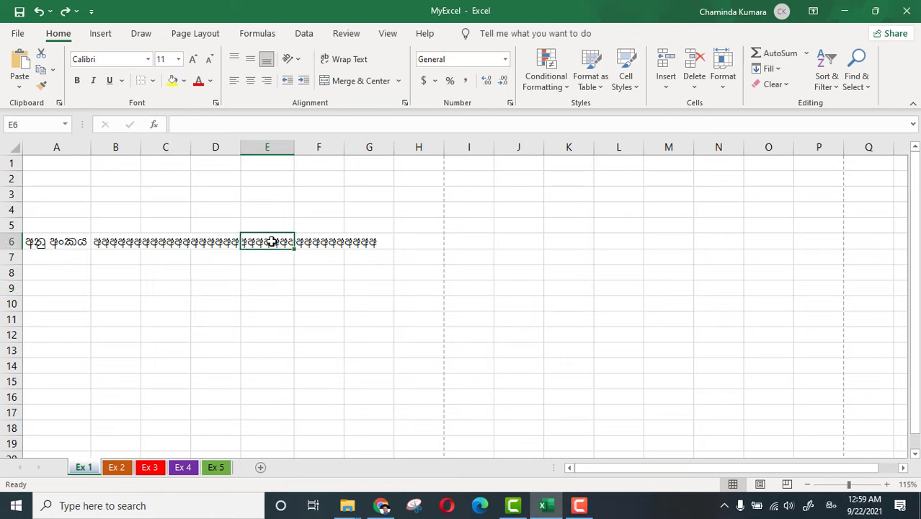
{"action": "left_click", "coordinate": [123, 242]}
{"action": "key", "text": "Delete"}
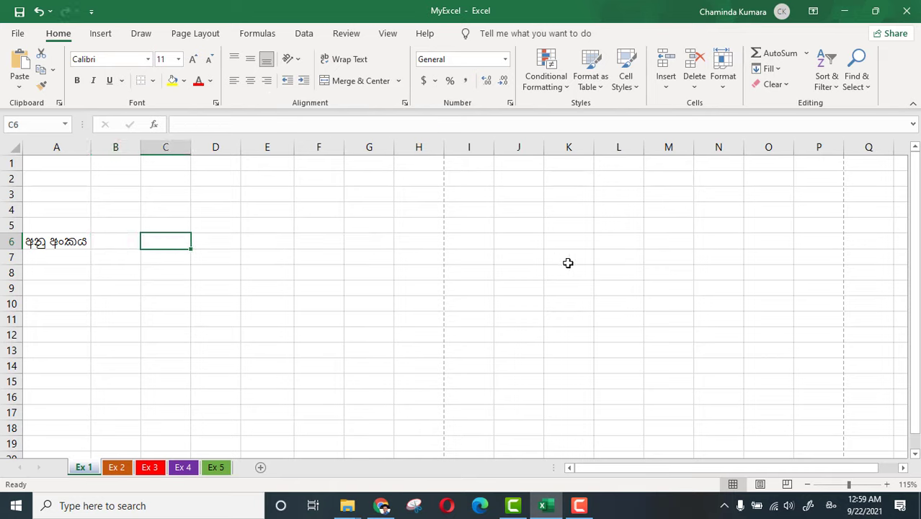
{"action": "left_click", "coordinate": [51, 241]}
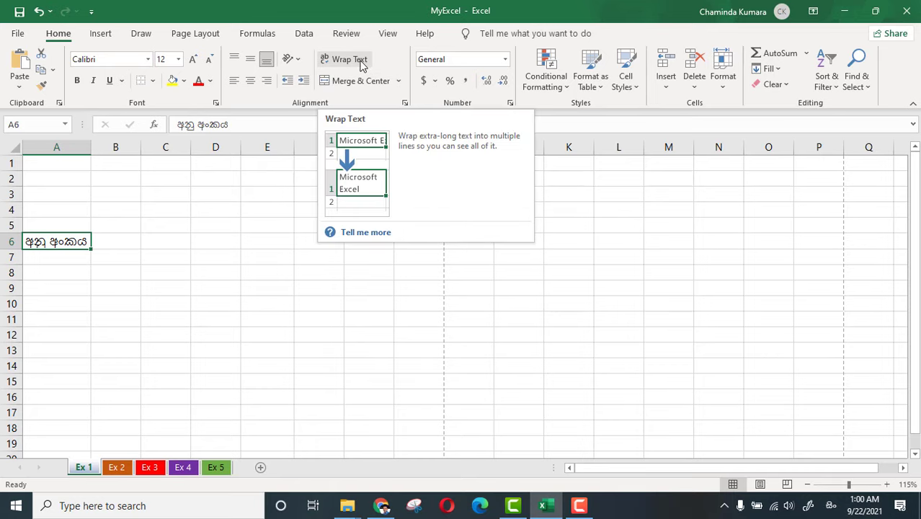
Turn on Wrap Text for the A6 heading
{"action": "left_click", "coordinate": [131, 251]}
{"action": "left_click", "coordinate": [56, 241]}
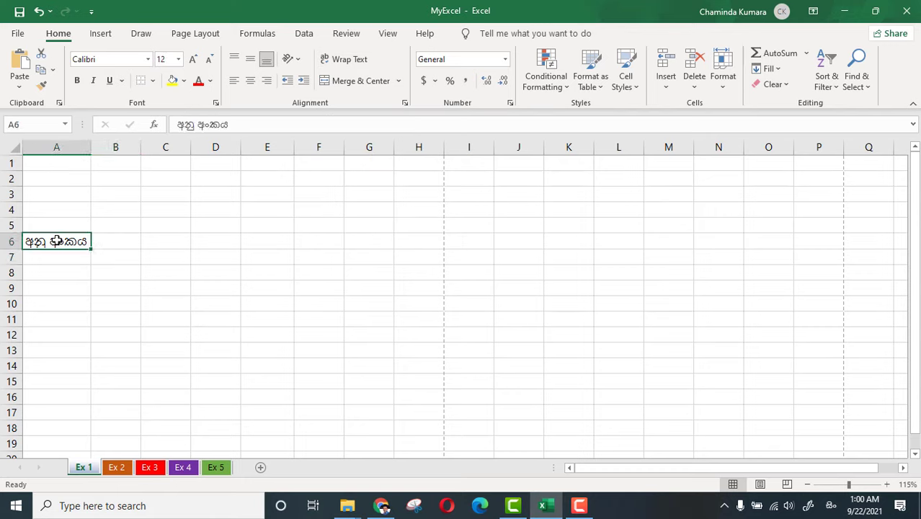
{"action": "key", "text": "ctrl"}
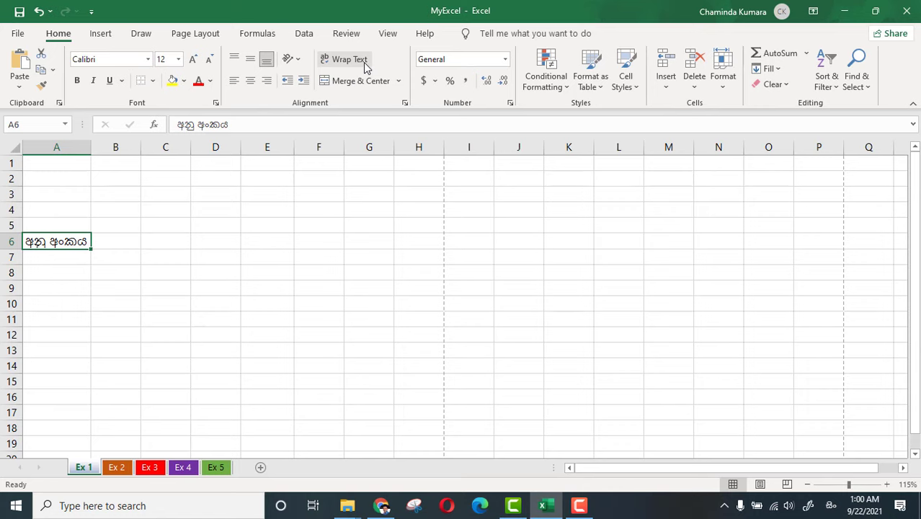
{"action": "left_click", "coordinate": [365, 64]}
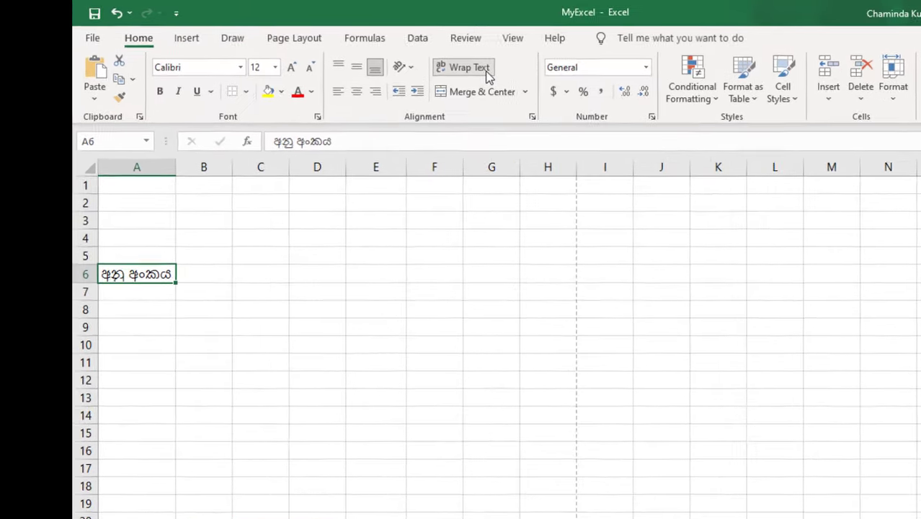
{"action": "left_click", "coordinate": [512, 72]}
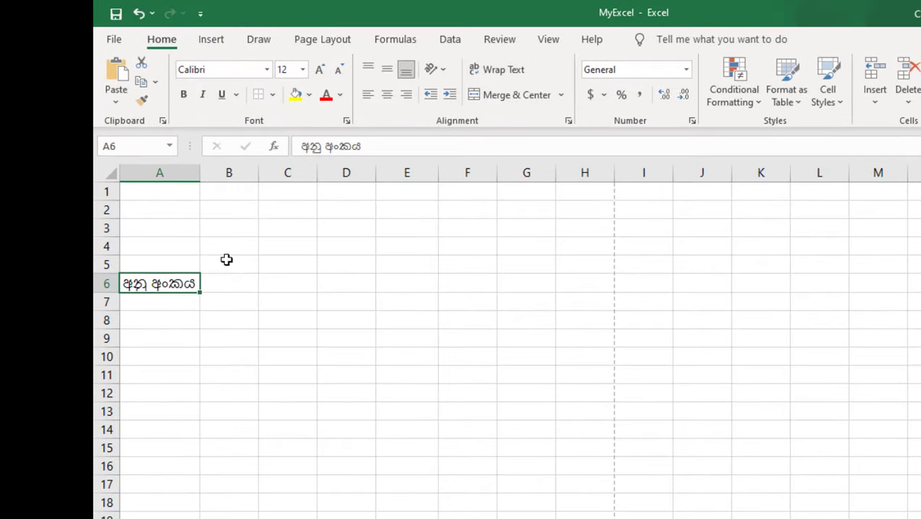
{"action": "left_click", "coordinate": [178, 296]}
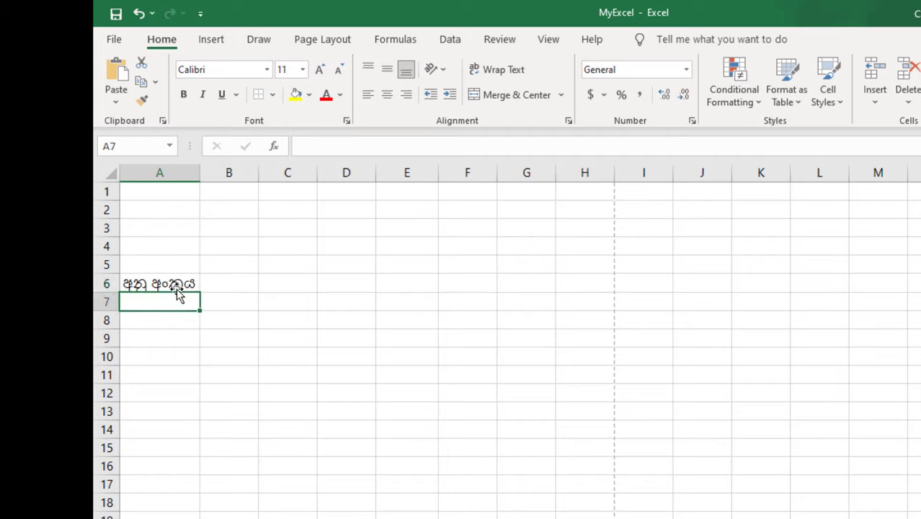
{"action": "left_click", "coordinate": [176, 281]}
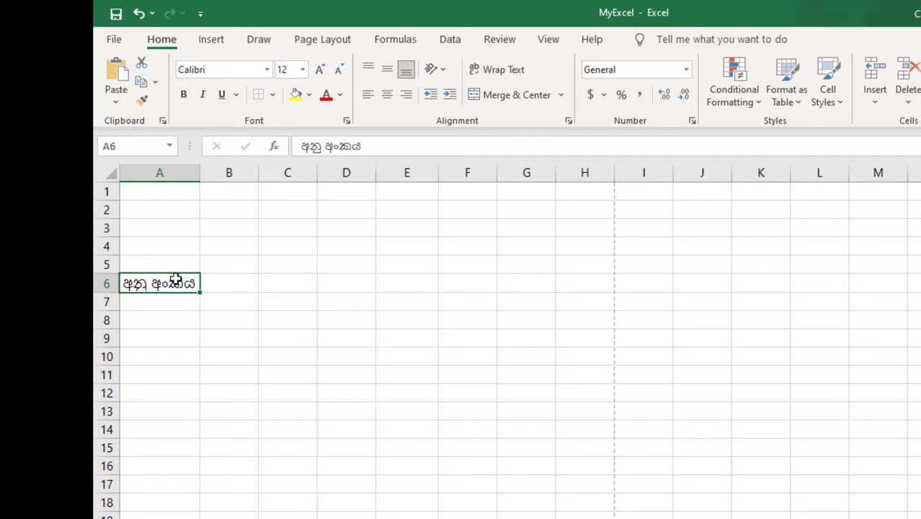
{"action": "left_click", "coordinate": [491, 71]}
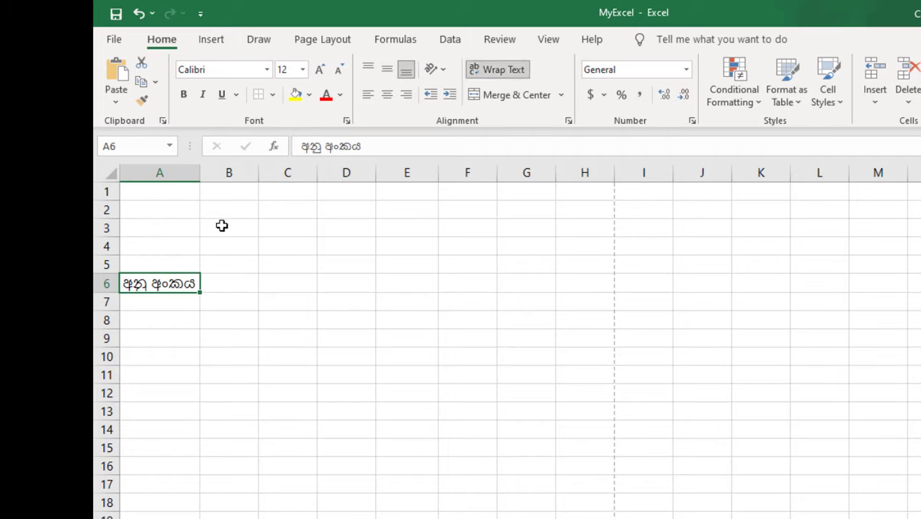
{"action": "left_click", "coordinate": [222, 226]}
Narrow column A to 9.00 so the A6 heading wraps onto two lines
{"action": "left_click_drag", "start_coordinate": [199, 173], "coordinate": [182, 176]}
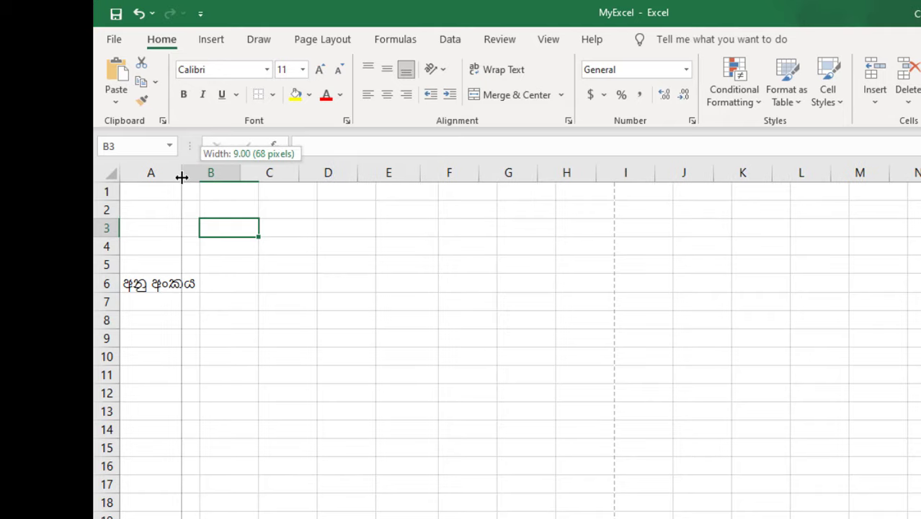
{"action": "left_click", "coordinate": [144, 282]}
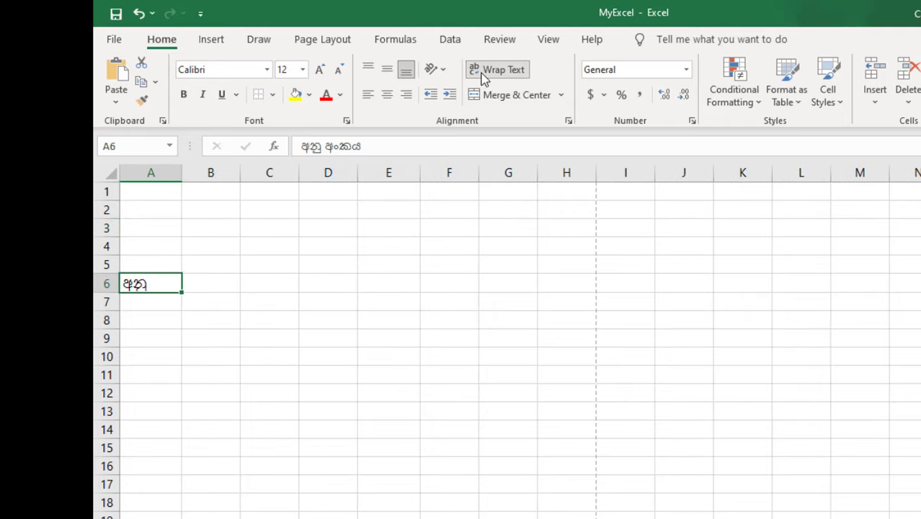
{"action": "left_click", "coordinate": [483, 72]}
{"action": "left_click", "coordinate": [486, 72]}
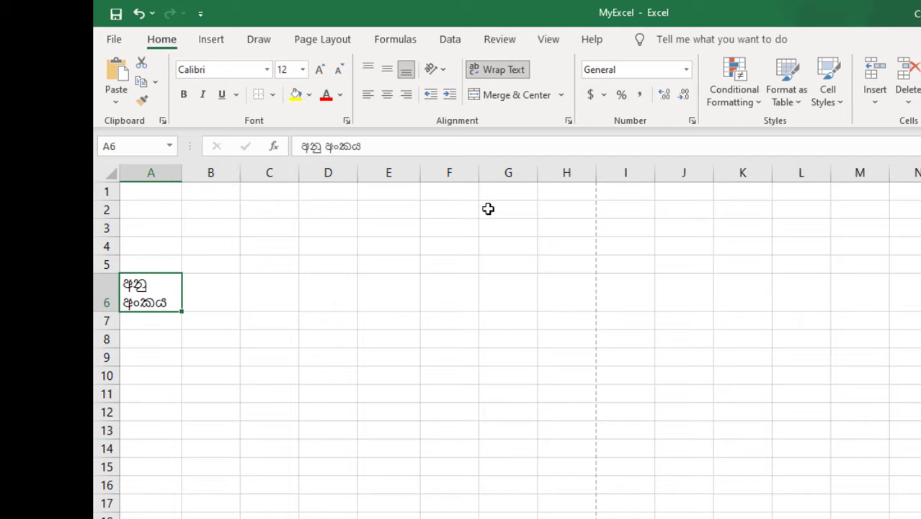
{"action": "left_click", "coordinate": [470, 290]}
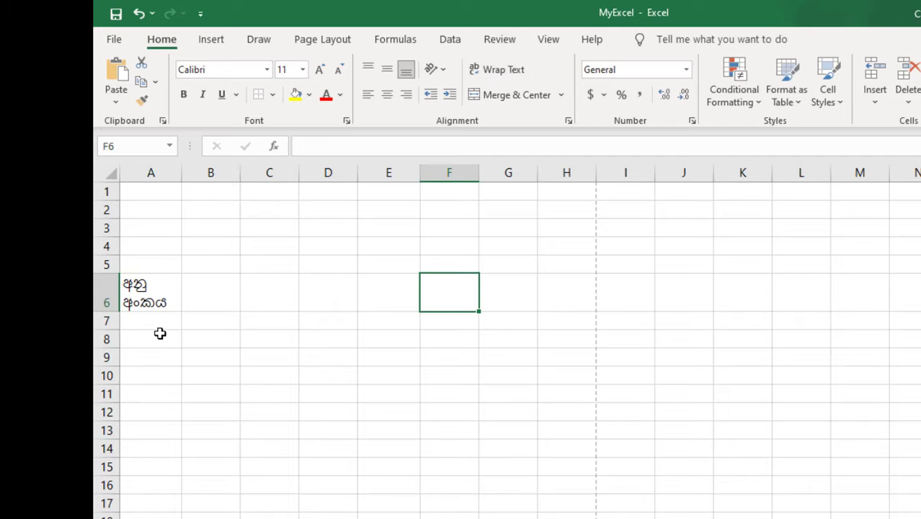
{"action": "left_click", "coordinate": [234, 325]}
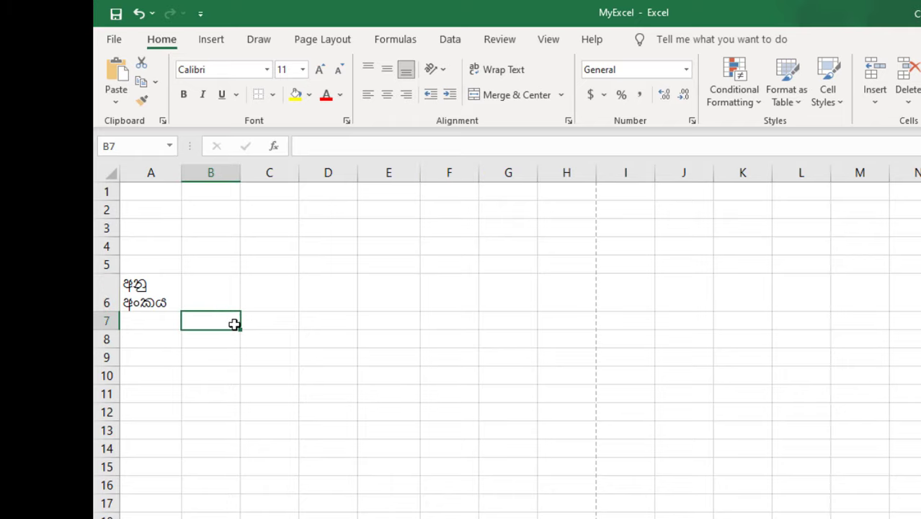
{"action": "left_click", "coordinate": [191, 289]}
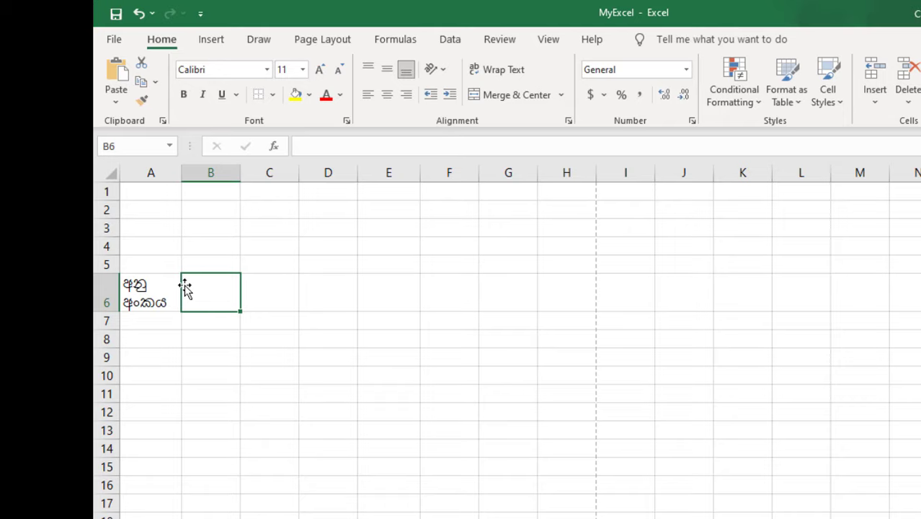
Enter 'නම' in B6 and 'වැඩකල පැය ගණන' in C6, wrapping C6 onto three lines
{"action": "type", "text": "නම"}
{"action": "key", "text": "Tab"}
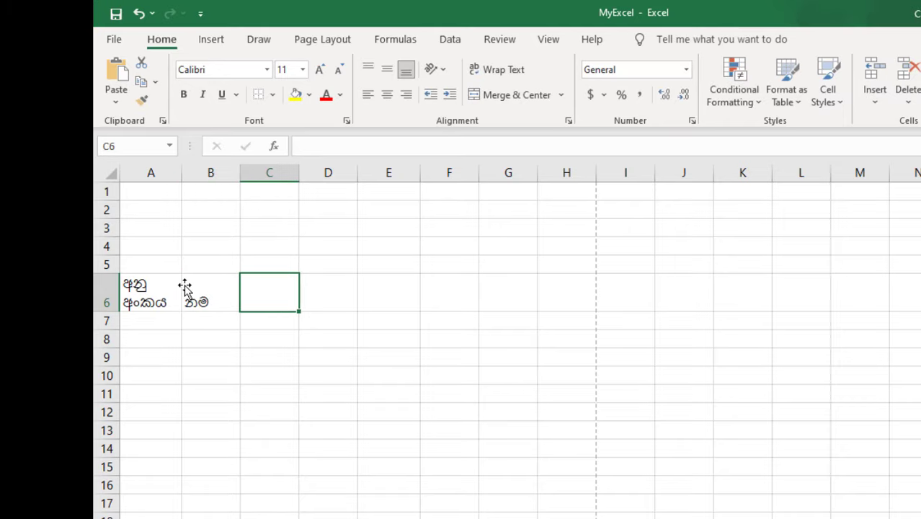
{"action": "type", "text": "වැ"}
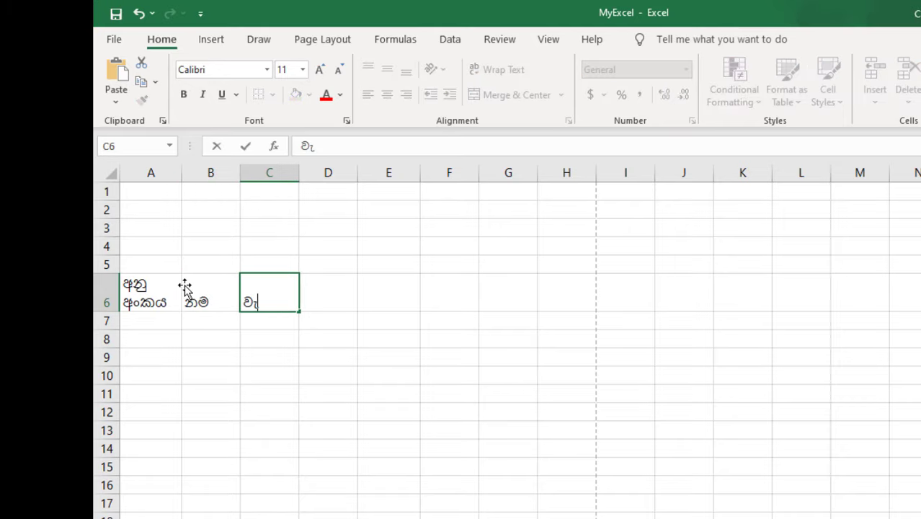
{"action": "type", "text": "ඩකල පැය "}
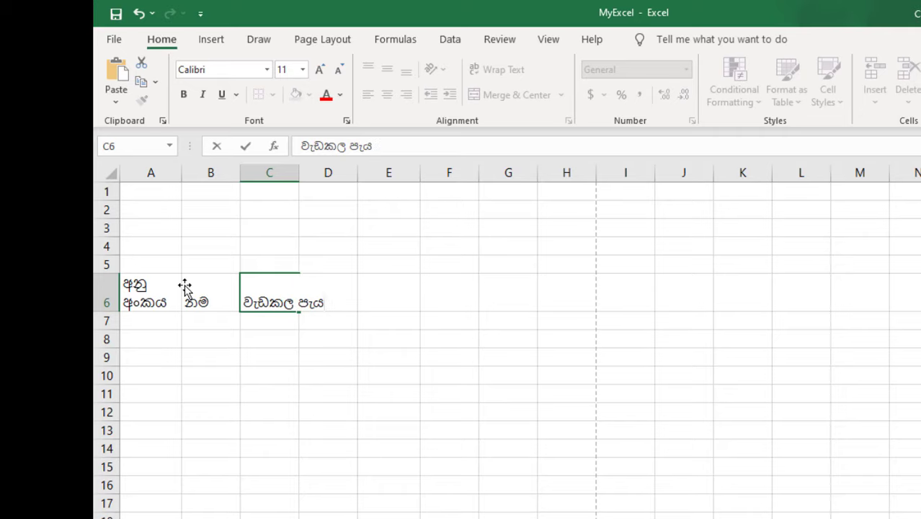
{"action": "type", "text": "ග"}
{"action": "key", "text": "BackSpace"}
{"action": "type", "text": "ගණන"}
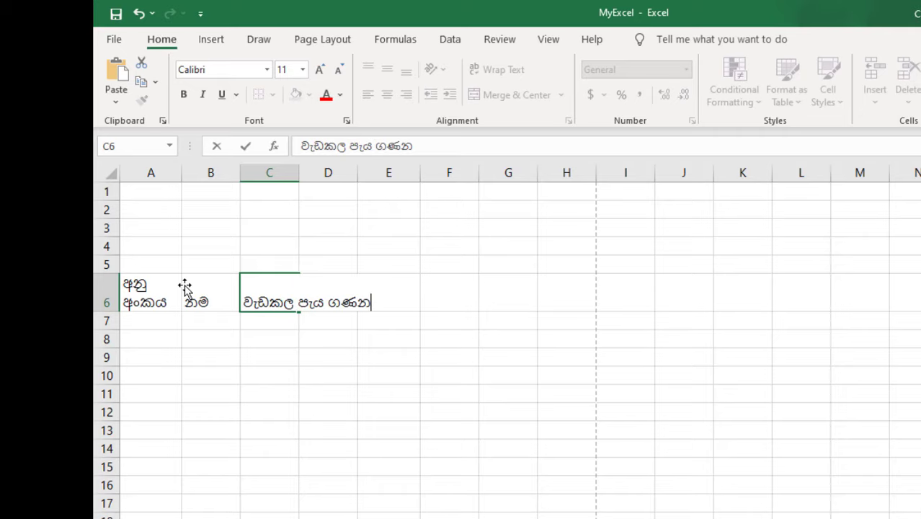
{"action": "left_click", "coordinate": [441, 397]}
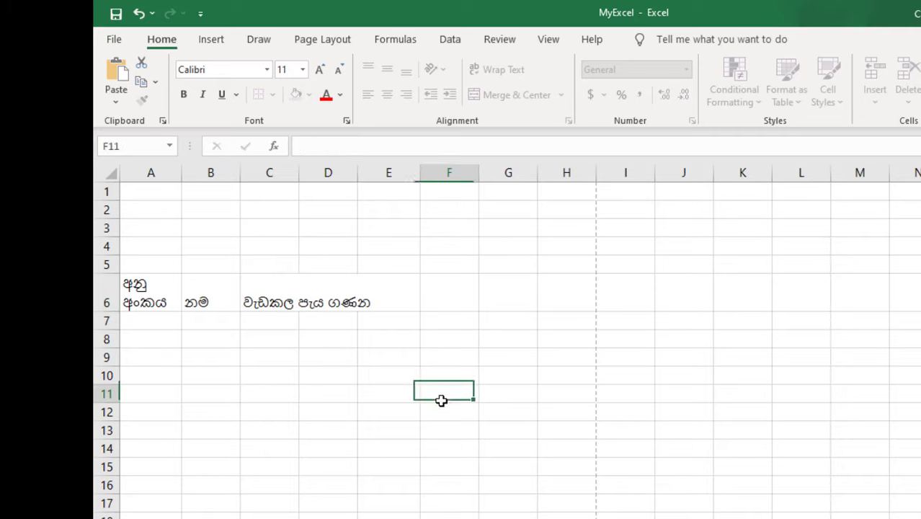
{"action": "left_click", "coordinate": [262, 288]}
{"action": "left_click", "coordinate": [482, 69]}
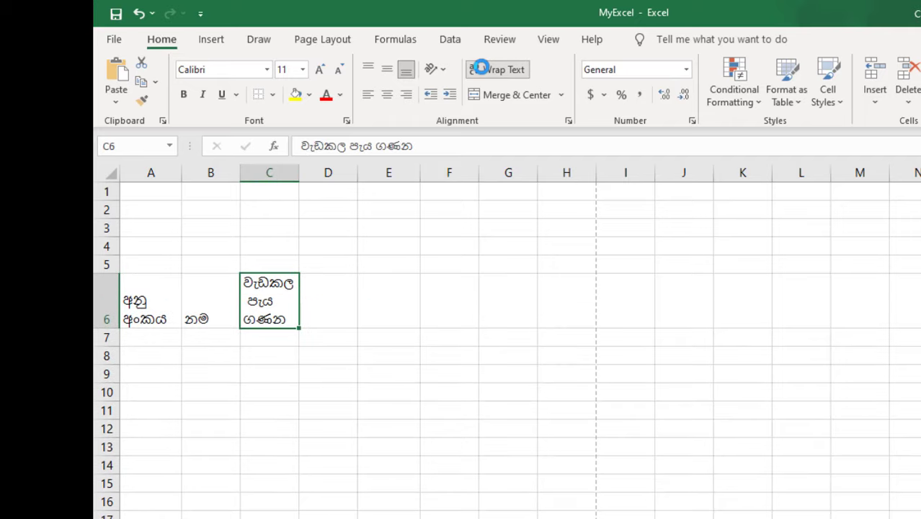
{"action": "left_click", "coordinate": [284, 356]}
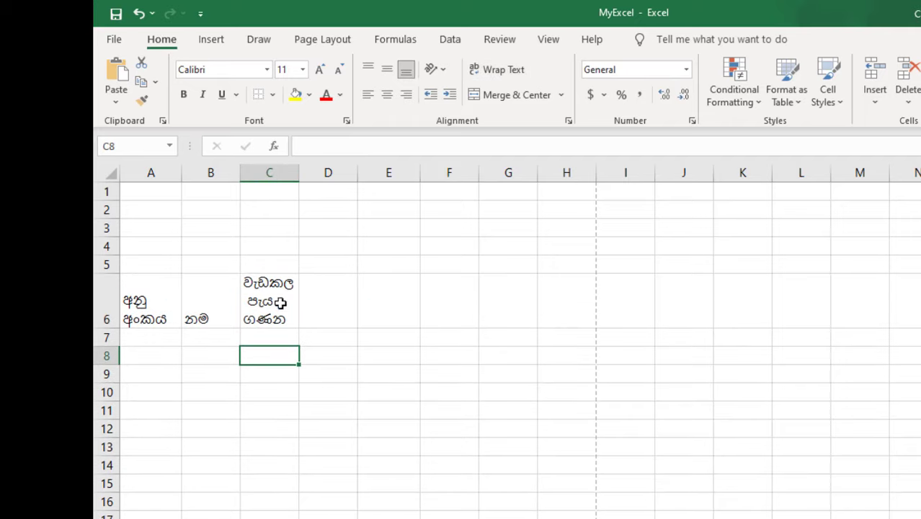
{"action": "left_click", "coordinate": [314, 299]}
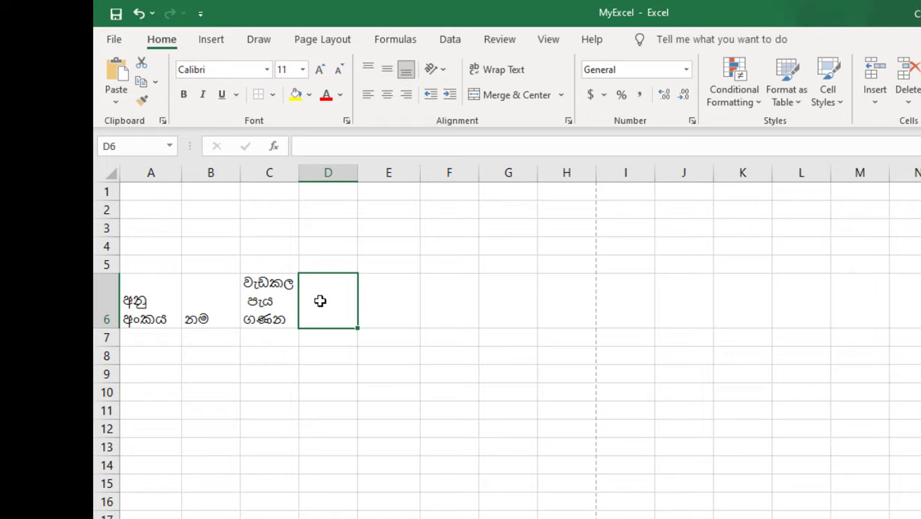
Enter 'පැයක ගෙවීම' in D6 and wrap it onto two lines
{"action": "type", "text": "පහ"}
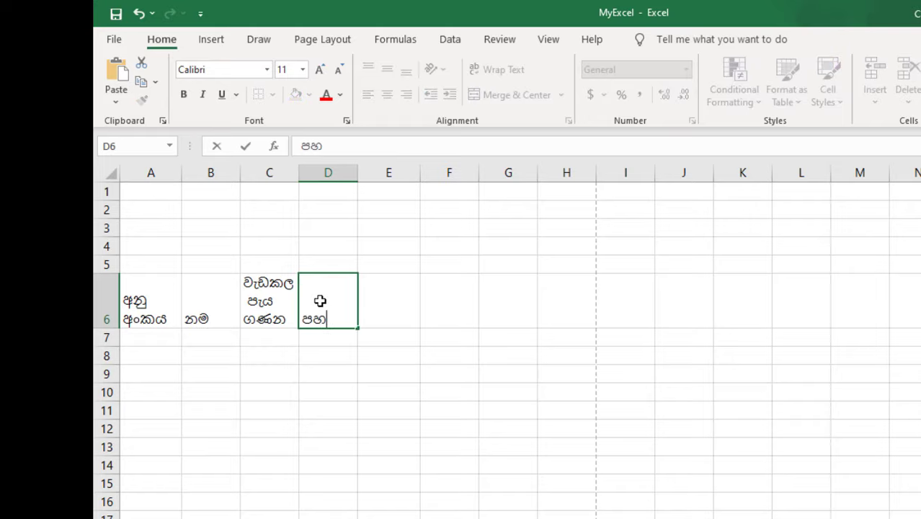
{"action": "key", "text": "BackSpace"}
{"action": "type", "text": "ැයක ග"}
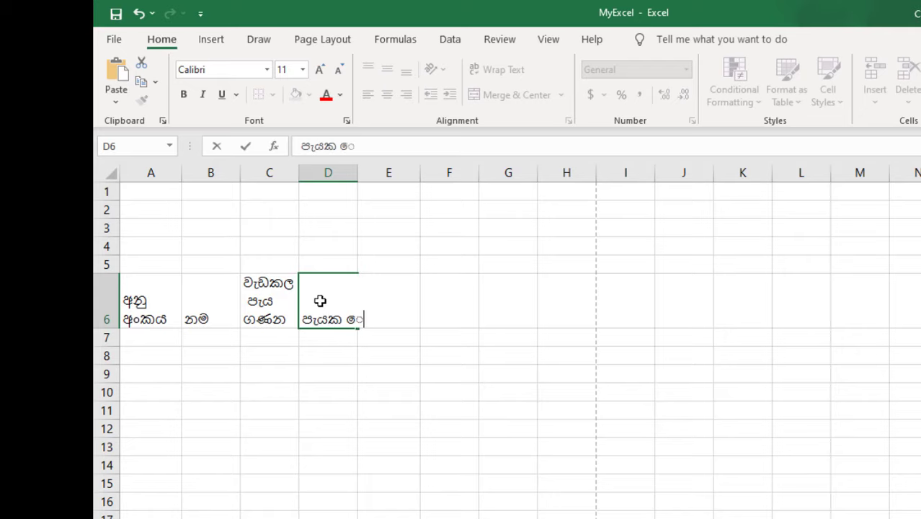
{"action": "type", "text": "ෙවී ම"}
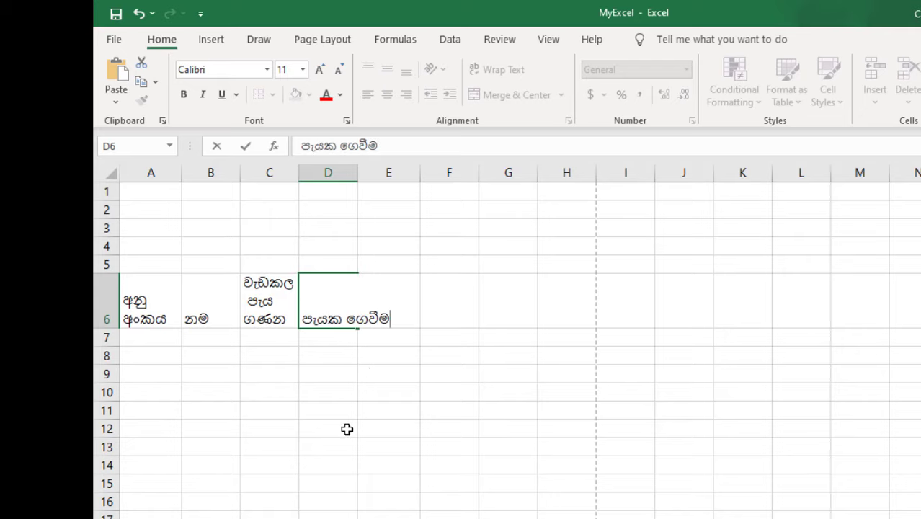
{"action": "left_click", "coordinate": [366, 370]}
{"action": "left_click", "coordinate": [335, 306]}
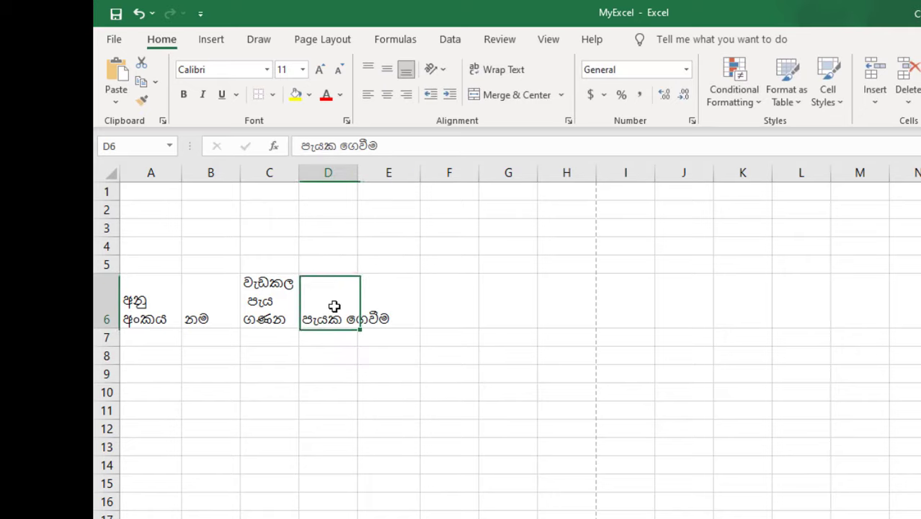
{"action": "left_click", "coordinate": [503, 75]}
Enter the heading 'අතිකාල' in E6
{"action": "left_click", "coordinate": [372, 285]}
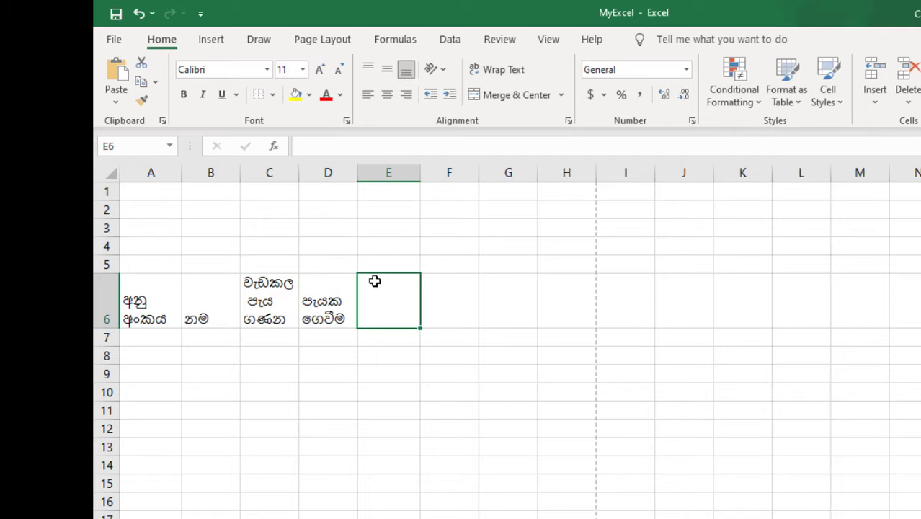
{"action": "type", "text": "අති"}
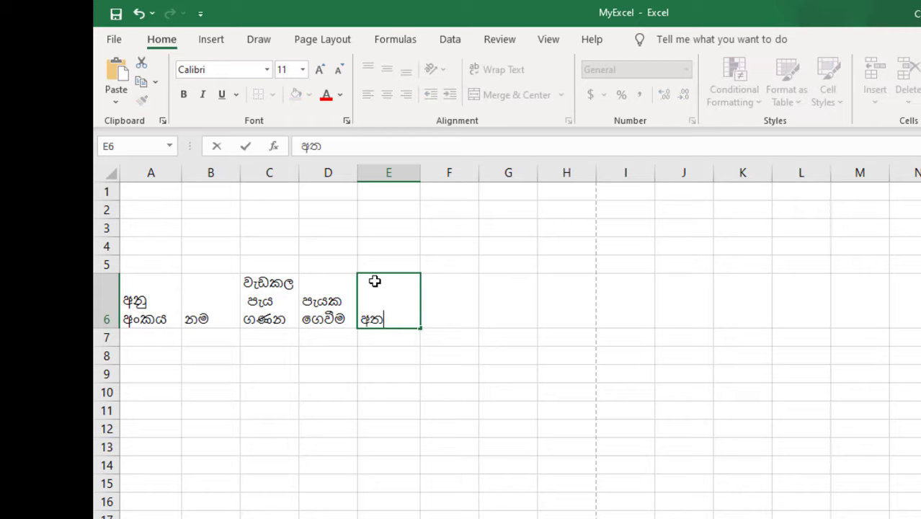
{"action": "type", "text": "කා"}
{"action": "type", "text": "ල"}
{"action": "key", "text": "Tab"}
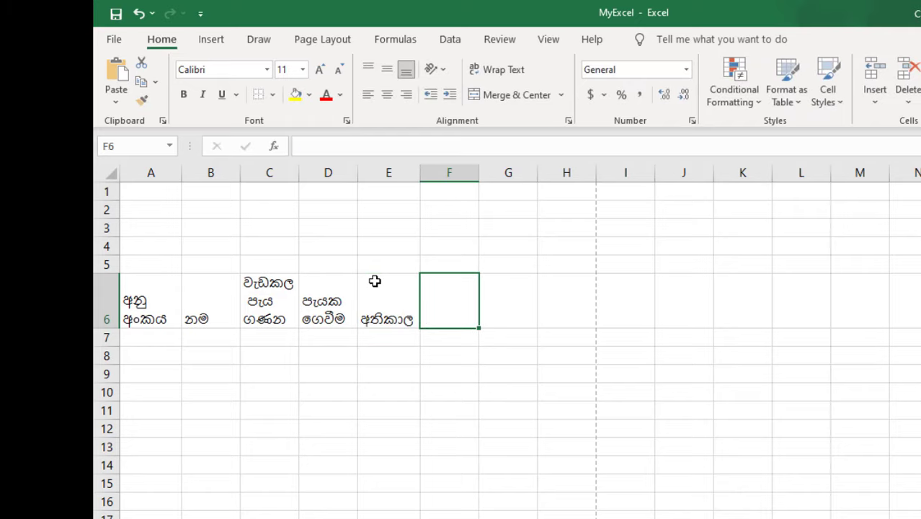
Enter the heading 'දල වැටුප' in F6, correcting the typing
{"action": "type", "text": "ව"}
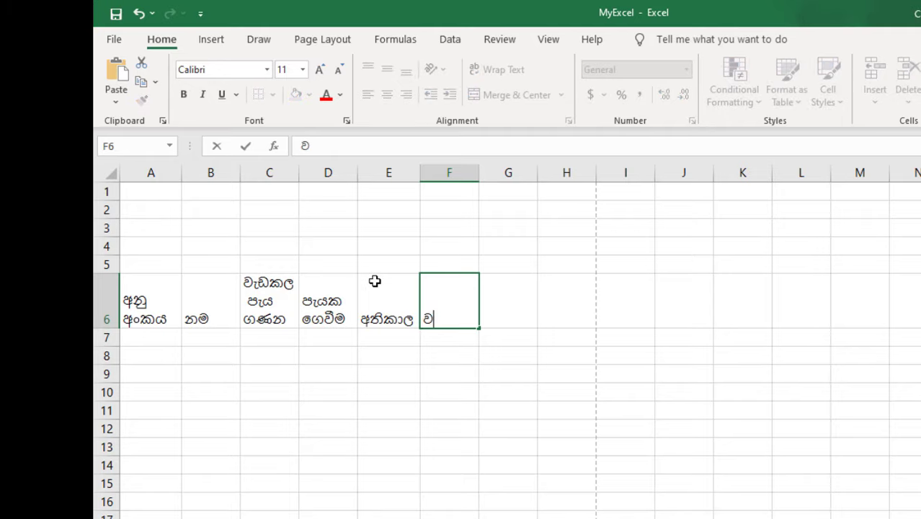
{"action": "type", "text": "ැට"}
{"action": "key", "text": "BackSpace"}
{"action": "type", "text": "ට"}
{"action": "type", "text": "ුප"}
{"action": "key", "text": "Tab"}
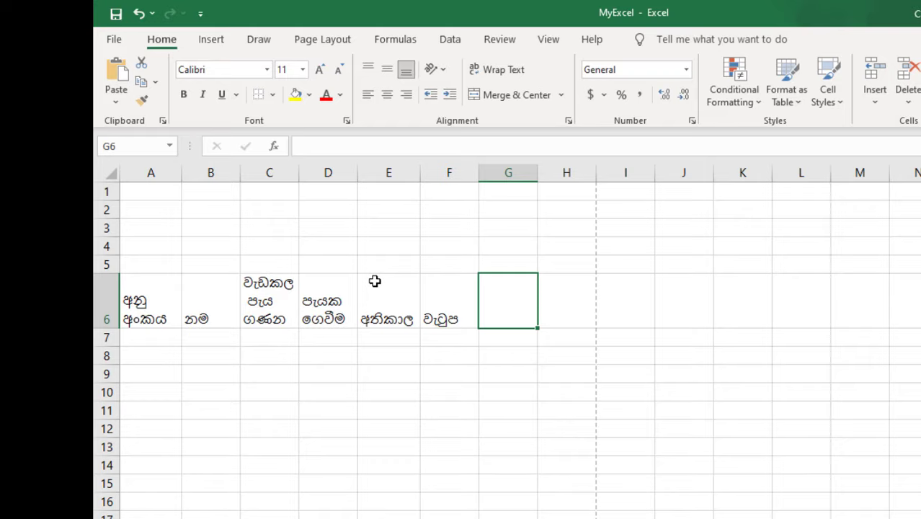
{"action": "left_click", "coordinate": [439, 317]}
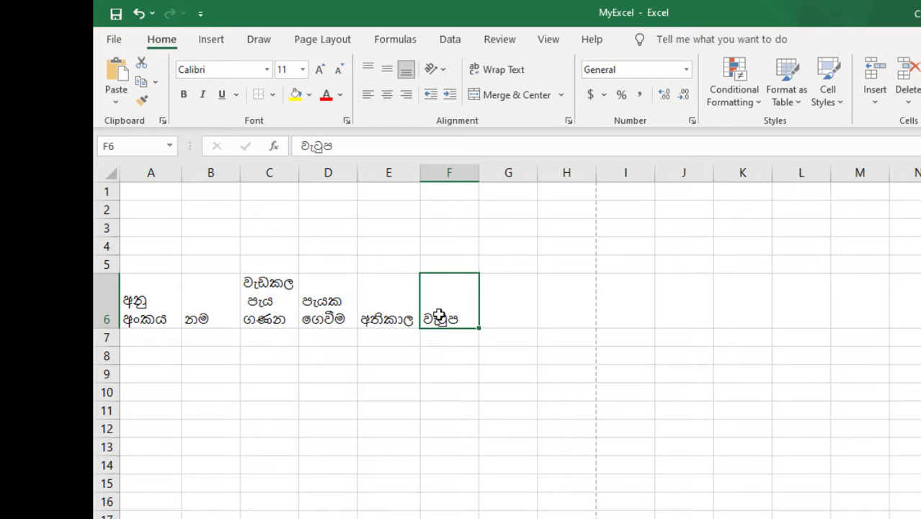
{"action": "type", "text": "දල වැඩ"}
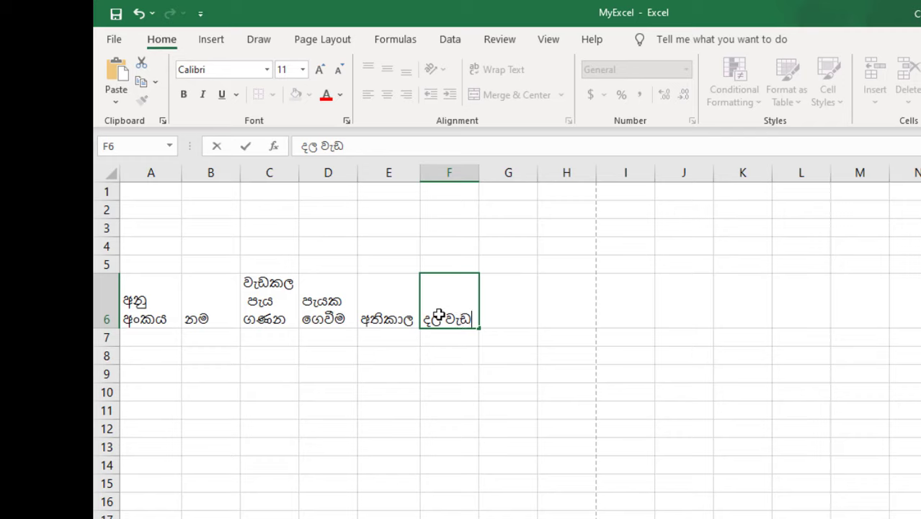
{"action": "key", "text": "BackSpace"}
{"action": "type", "text": "ටුප"}
{"action": "key", "text": "Tab"}
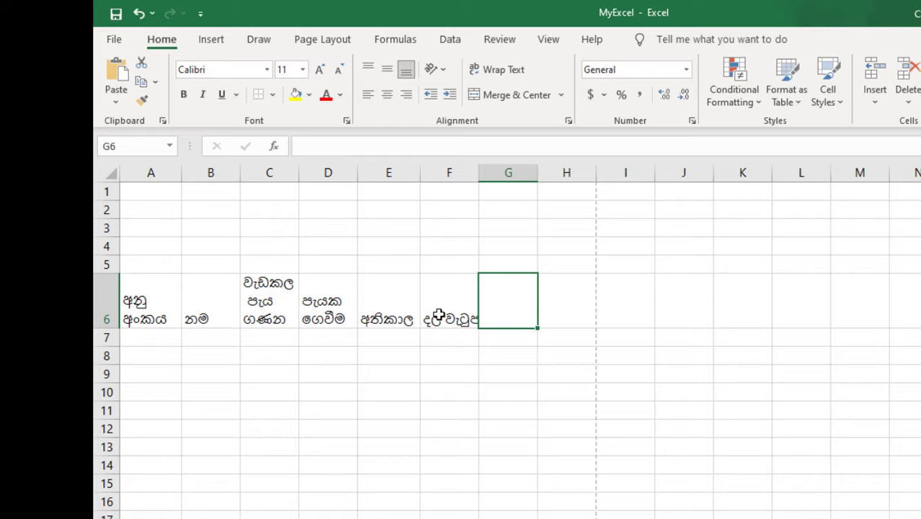
Enter the heading 'සේ.අ.අ' in G6
{"action": "type", "text": "ෙද"}
{"action": "key", "text": "BackSpace"}
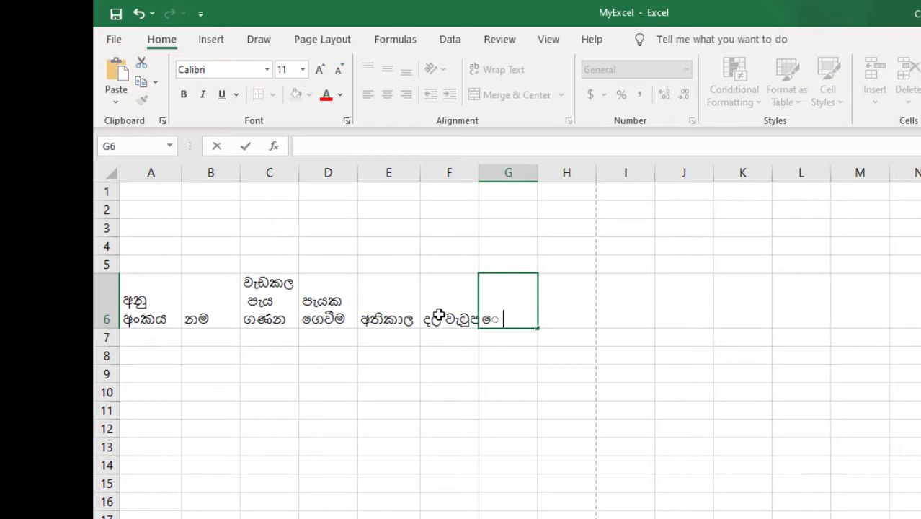
{"action": "type", "text": "ස්"}
{"action": "type", "text": "ව"}
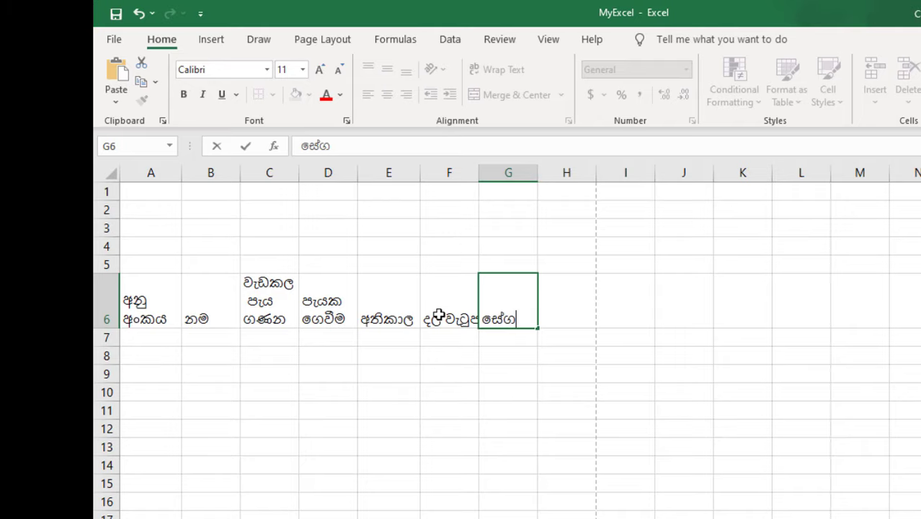
{"action": "key", "text": "BackSpace"}
{"action": "type", "text": "අ."}
{"action": "type", "text": "අ"}
{"action": "left_click", "coordinate": [540, 389]}
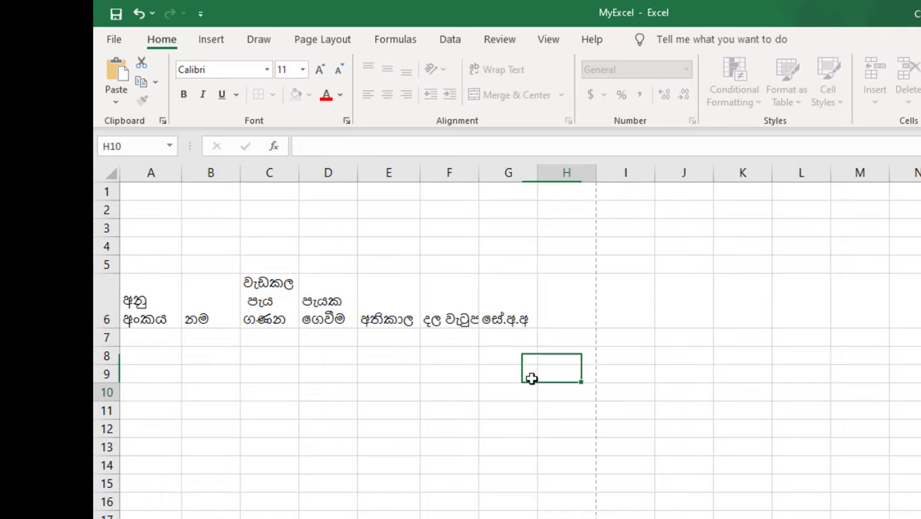
Enter the final heading 'මුලු වැටුප' in H6
{"action": "left_click", "coordinate": [549, 306]}
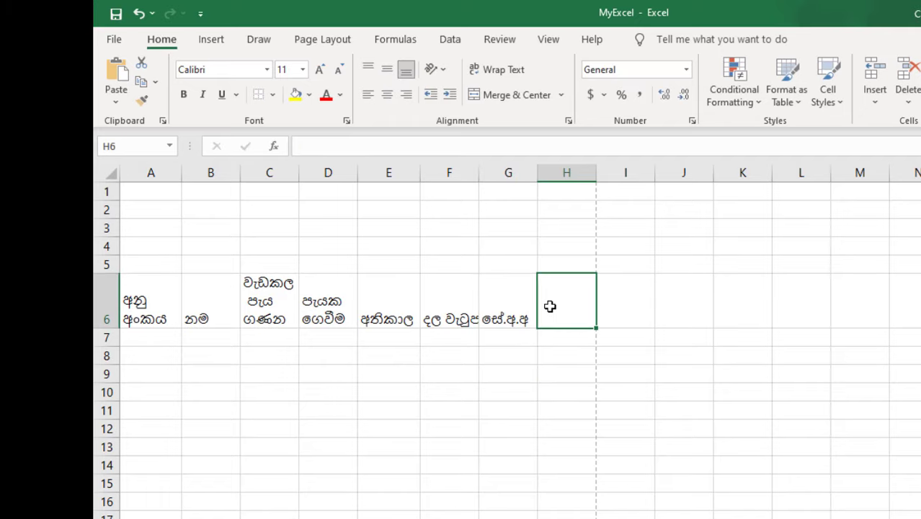
{"action": "type", "text": "ව"}
{"action": "key", "text": "BackSpace"}
{"action": "key", "text": "BackSpace"}
{"action": "type", "text": "මු"}
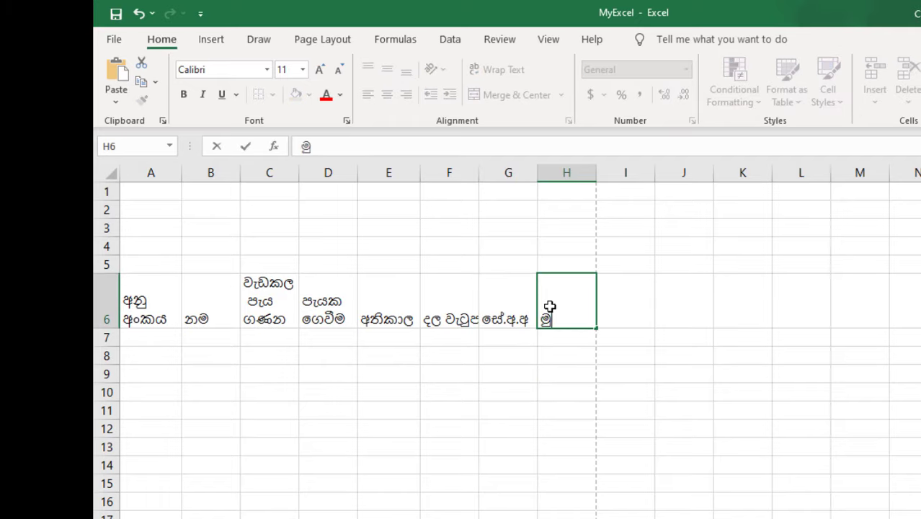
{"action": "type", "text": "ලු වැඩ"}
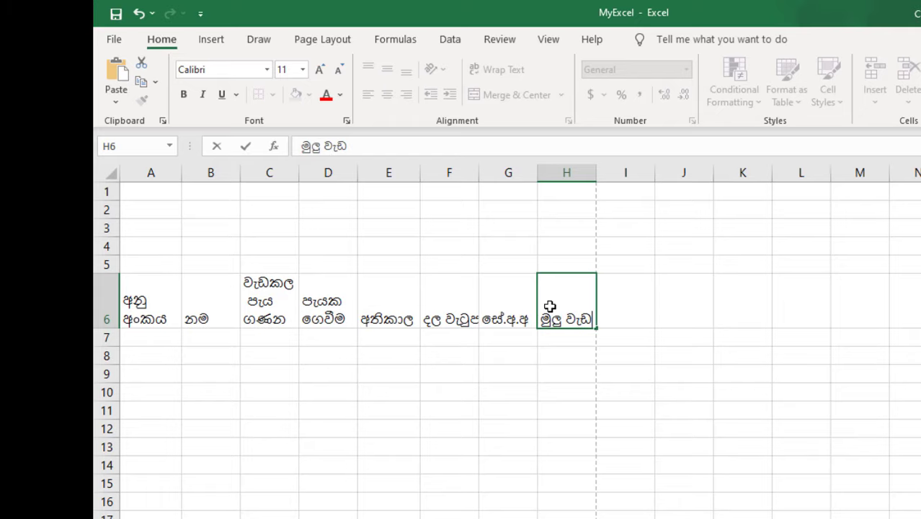
{"action": "key", "text": "BackSpace"}
{"action": "type", "text": "ටුප"}
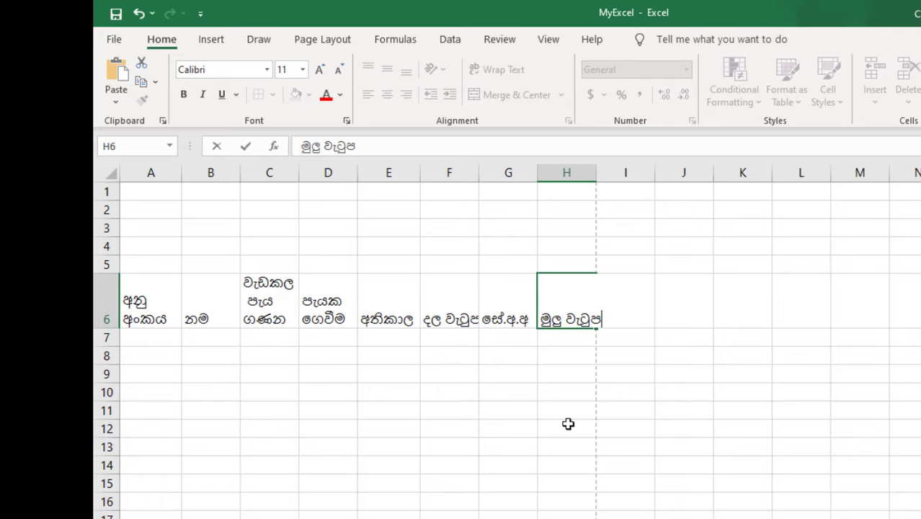
{"action": "left_click", "coordinate": [568, 424]}
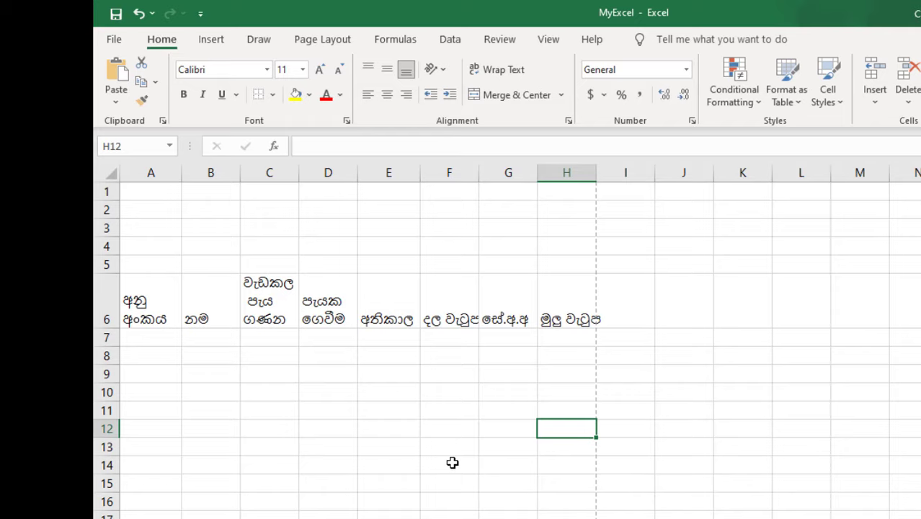
{"action": "scroll", "coordinate": [411, 337], "scroll_direction": "down", "scroll_amount": 1}
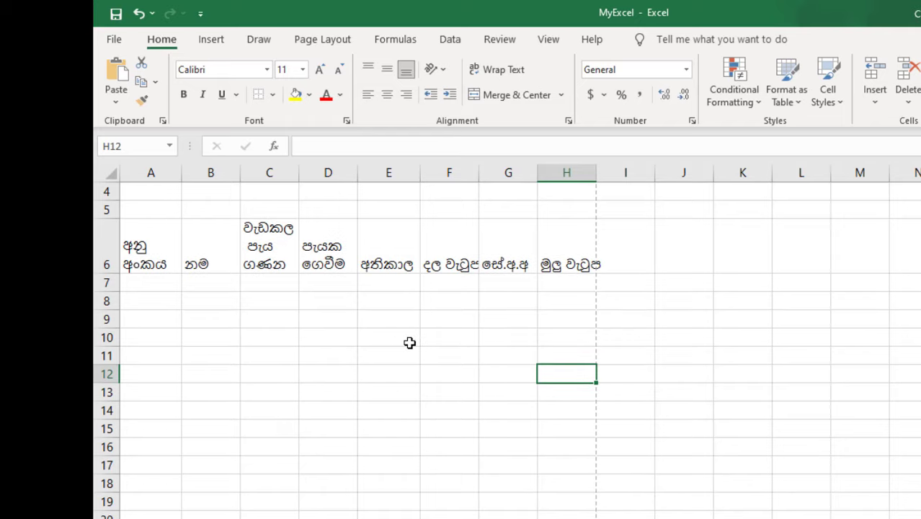
{"action": "scroll", "coordinate": [412, 339], "scroll_direction": "up", "scroll_amount": 1}
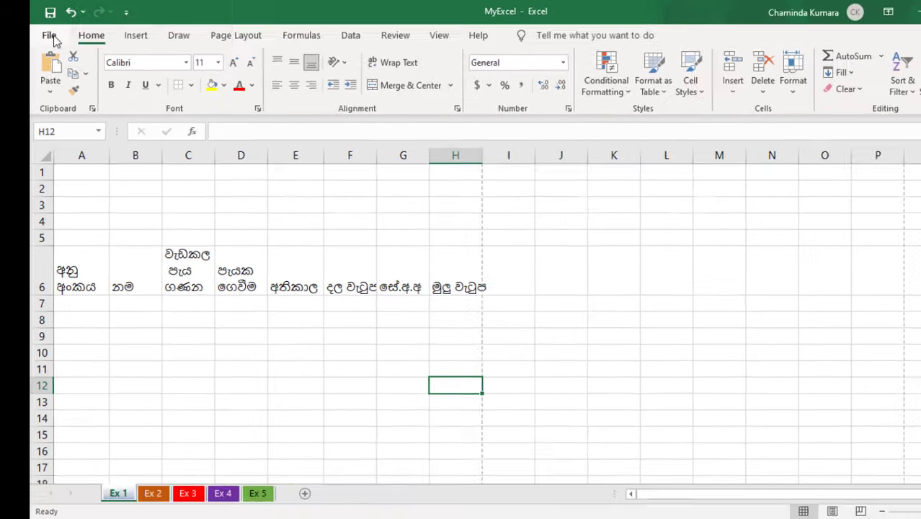
{"action": "left_click", "coordinate": [114, 39]}
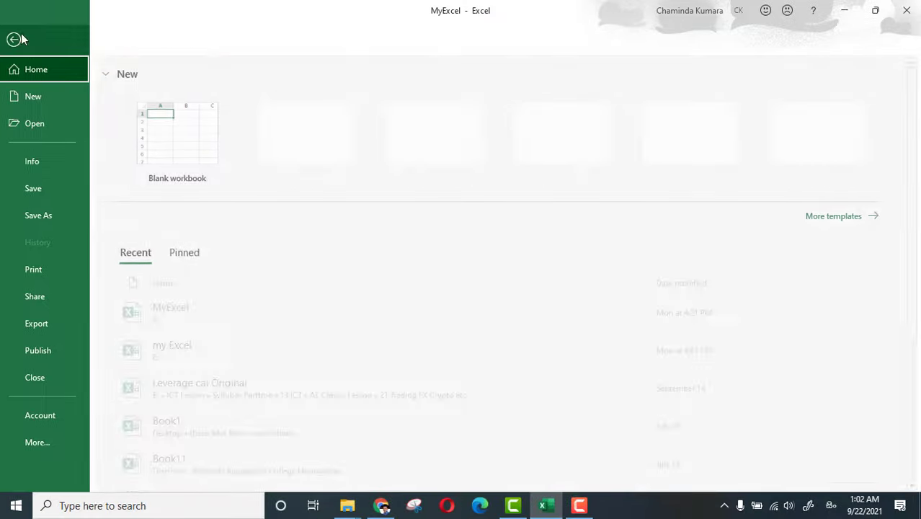
{"action": "left_click", "coordinate": [48, 269]}
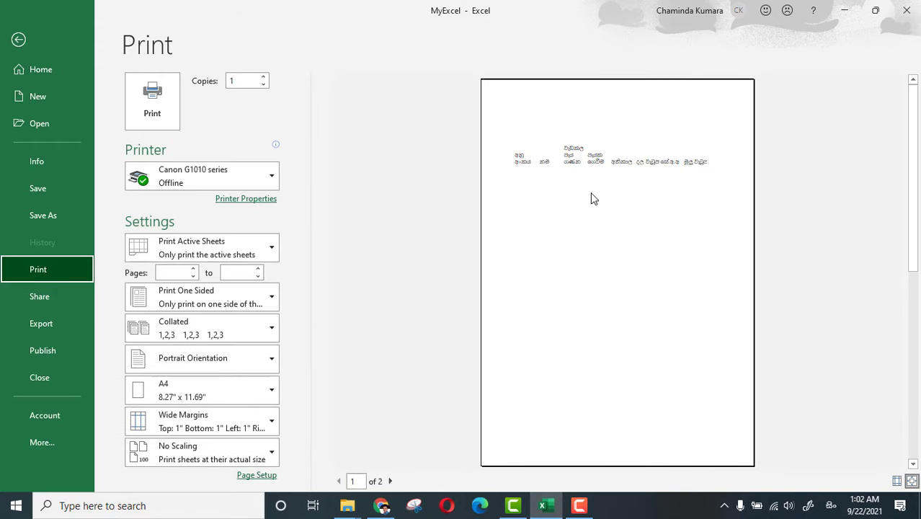
{"action": "left_click", "coordinate": [591, 191]}
{"action": "key", "text": "Escape"}
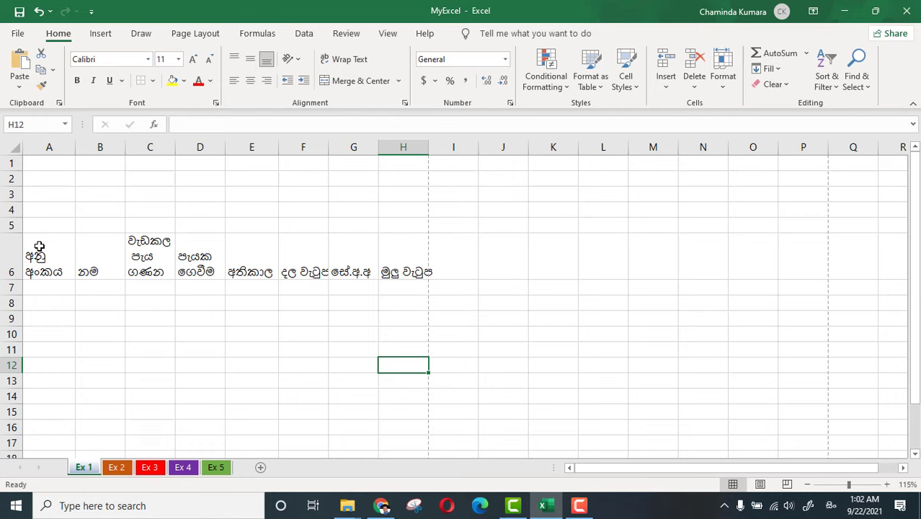
Select the range A6:H18 and show its Quick Analysis suggestions
{"action": "mouse_move", "coordinate": [40, 246]}
{"action": "left_mouse_down"}
{"action": "mouse_move", "coordinate": [411, 443]}
{"action": "mouse_move", "coordinate": [421, 431]}
{"action": "left_mouse_up"}
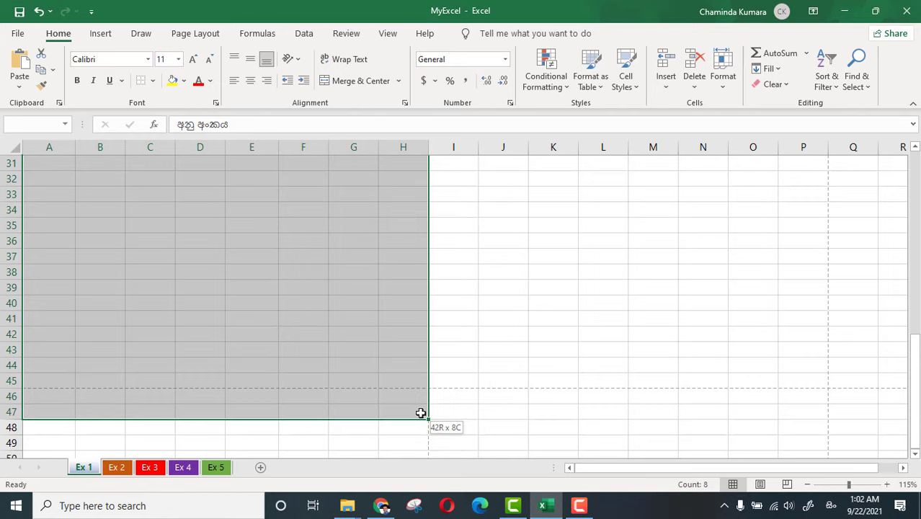
{"action": "left_click_drag", "start_coordinate": [421, 431], "coordinate": [421, 412]}
{"action": "left_click", "coordinate": [400, 303]}
{"action": "scroll", "coordinate": [255, 228], "scroll_direction": "up", "scroll_amount": 7}
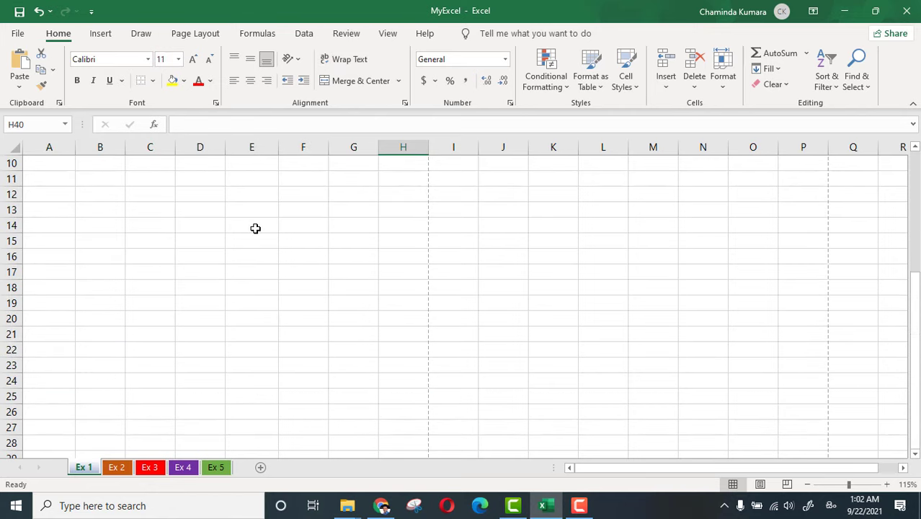
{"action": "scroll", "coordinate": [244, 230], "scroll_direction": "up", "scroll_amount": 3}
{"action": "mouse_move", "coordinate": [37, 249]}
{"action": "left_mouse_down"}
{"action": "mouse_move", "coordinate": [352, 414]}
{"action": "mouse_move", "coordinate": [424, 386]}
{"action": "left_mouse_up"}
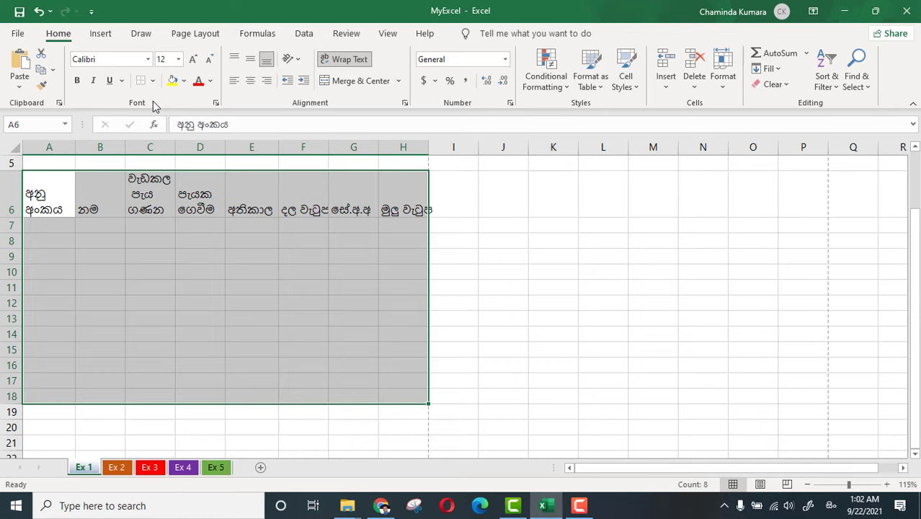
{"action": "key", "text": "ctrl+q"}
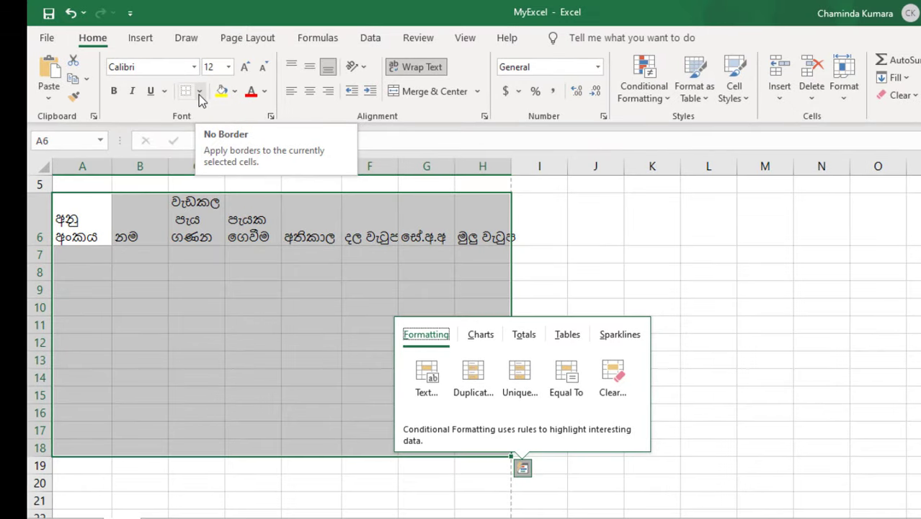
Apply All Borders to A6:H18 to turn it into a gridded table
{"action": "left_click", "coordinate": [199, 95]}
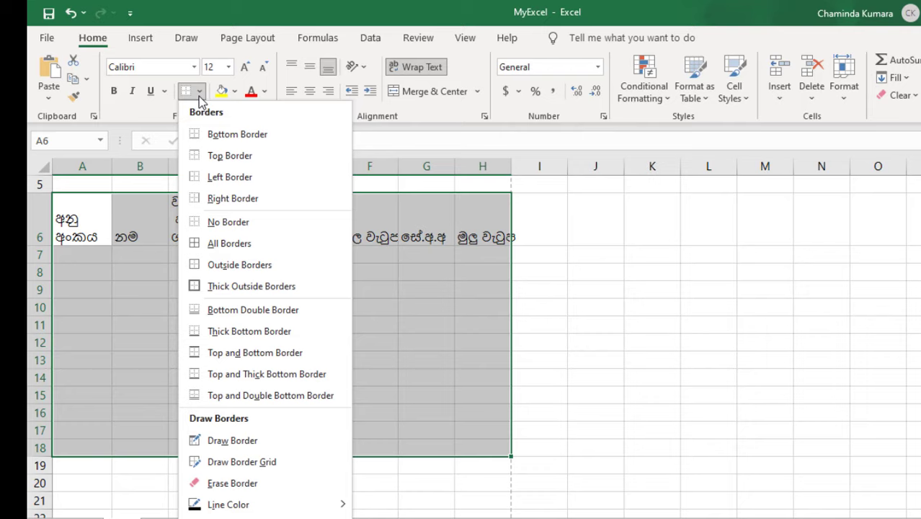
{"action": "left_click", "coordinate": [271, 249]}
{"action": "left_click", "coordinate": [543, 290]}
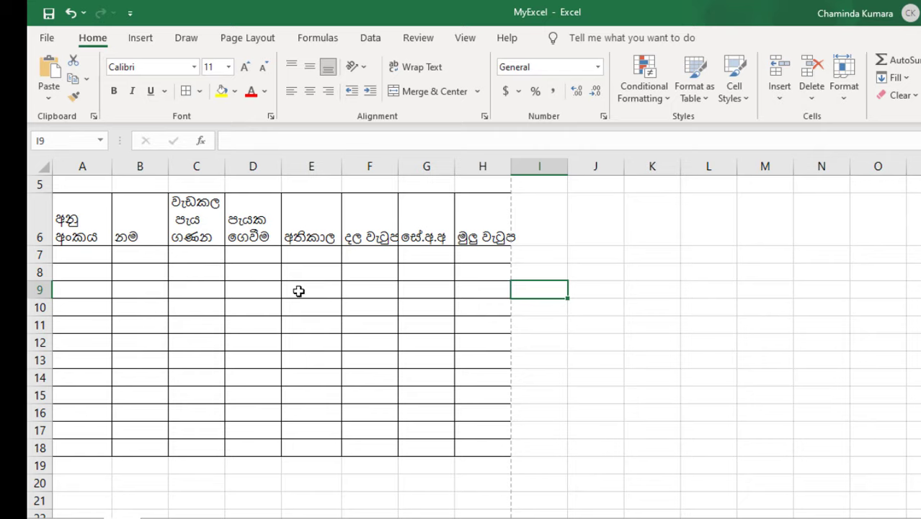
{"action": "left_click", "coordinate": [46, 37]}
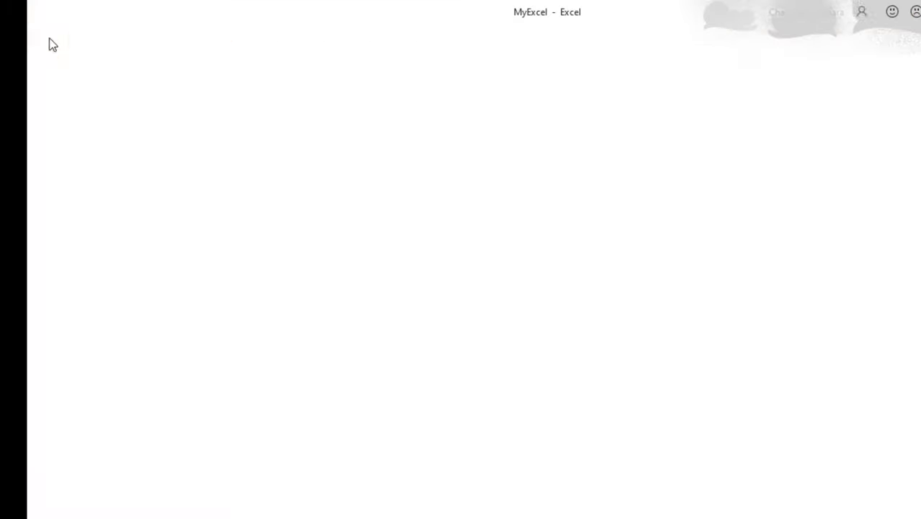
{"action": "left_click", "coordinate": [88, 308]}
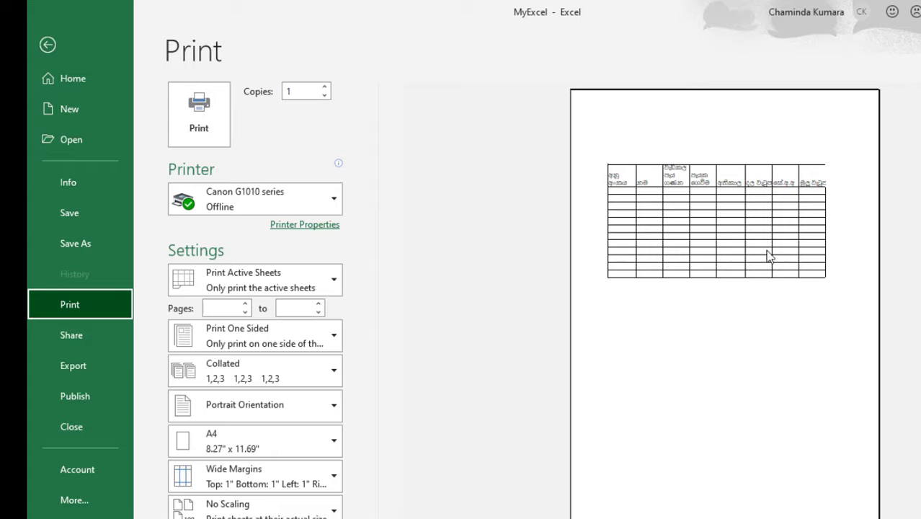
{"action": "left_click", "coordinate": [47, 45]}
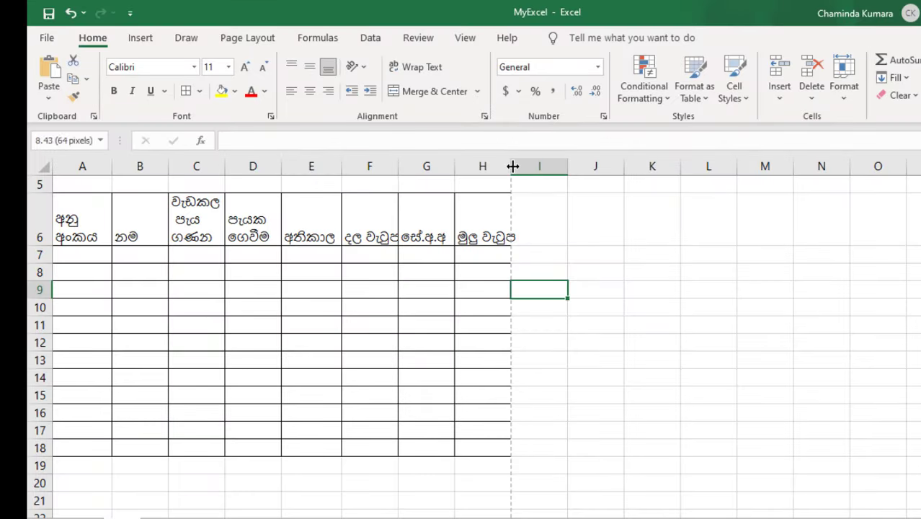
Drag column H slightly wider so its Sinhala header fits
{"action": "left_click_drag", "start_coordinate": [510, 167], "coordinate": [520, 166]}
{"action": "left_click", "coordinate": [574, 428]}
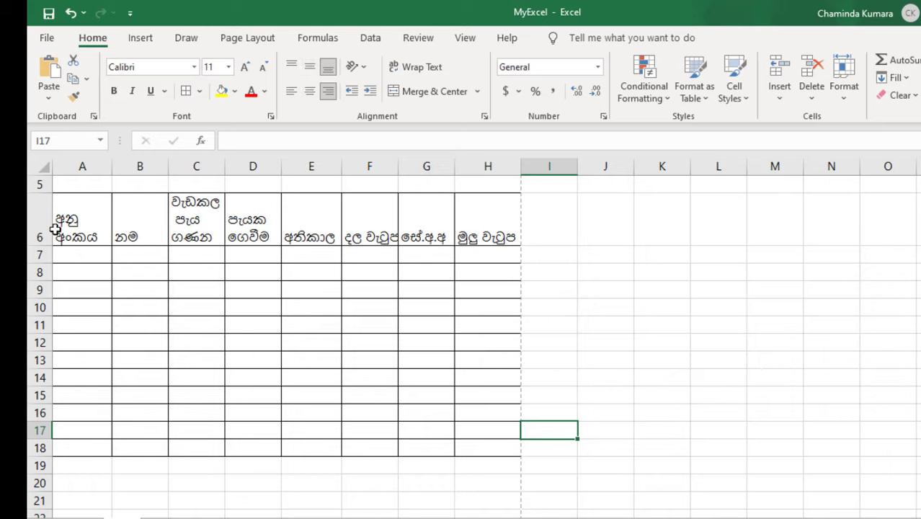
Try top, middle and bottom vertical alignment on header cell A6
{"action": "left_click", "coordinate": [81, 218]}
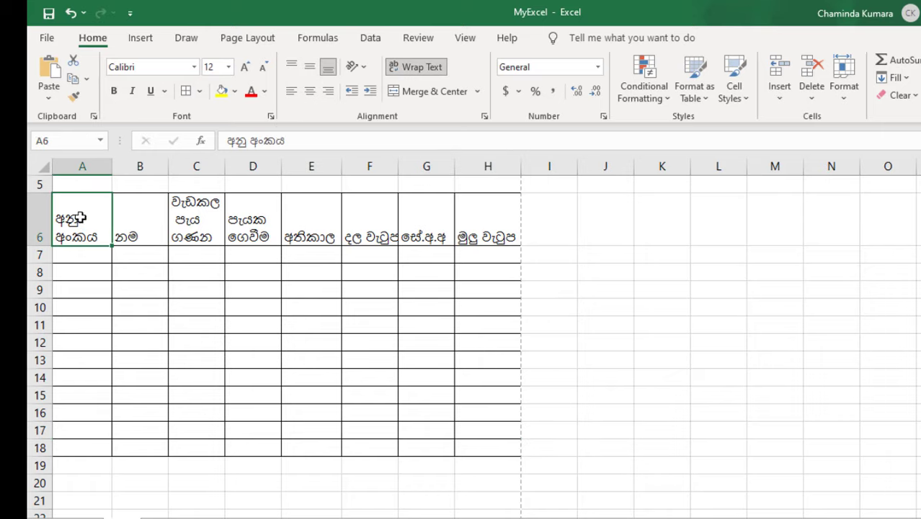
{"action": "left_click", "coordinate": [292, 68]}
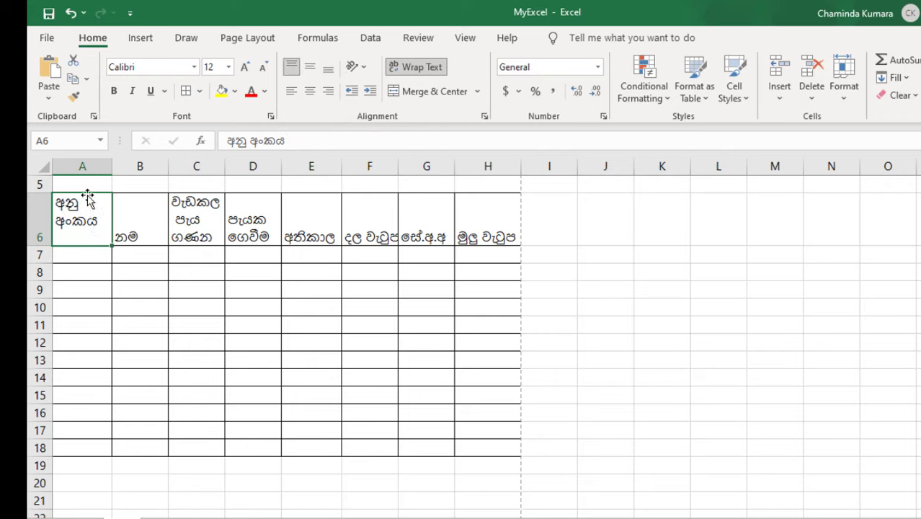
{"action": "left_click", "coordinate": [310, 67]}
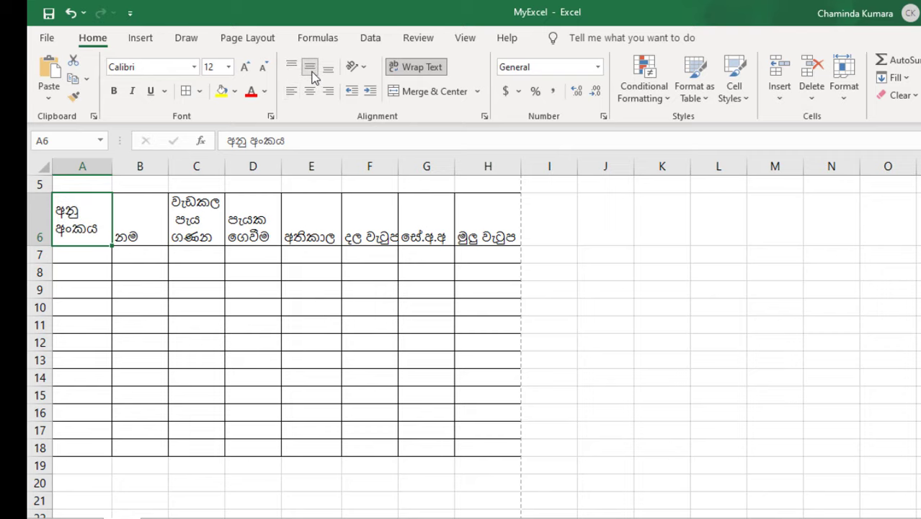
{"action": "left_click", "coordinate": [325, 72]}
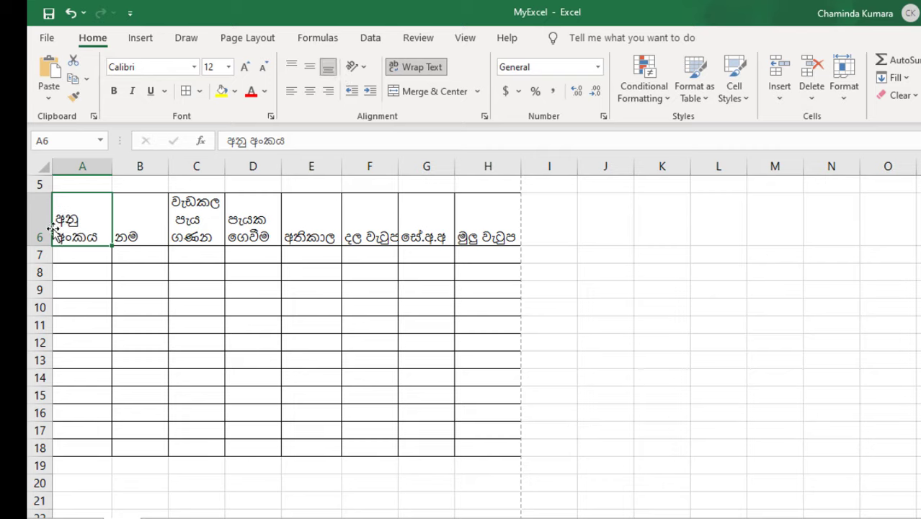
Centre headers B6 and A6 both horizontally and vertically
{"action": "left_click", "coordinate": [127, 233]}
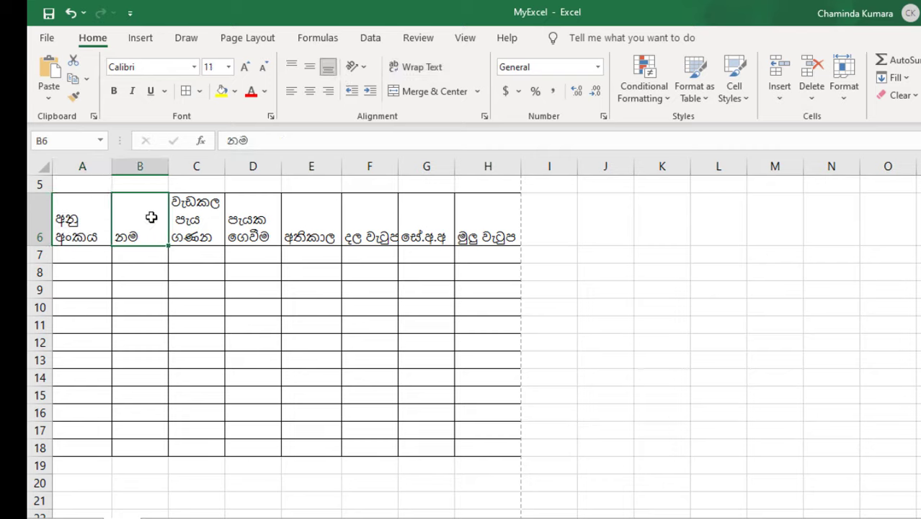
{"action": "left_click", "coordinate": [294, 68]}
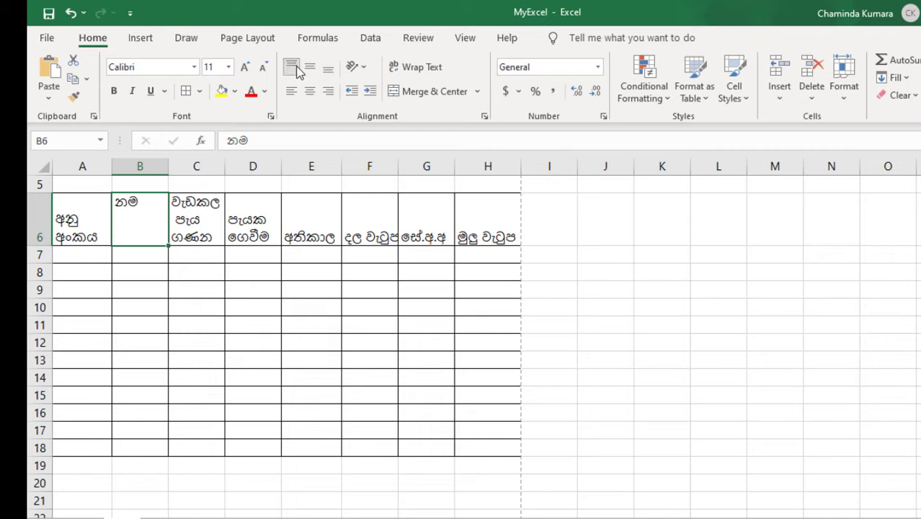
{"action": "left_click", "coordinate": [309, 68]}
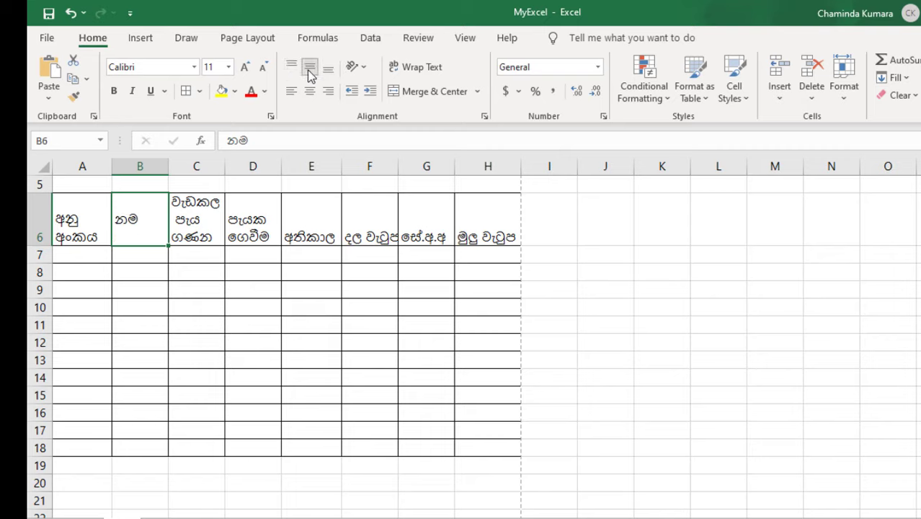
{"action": "left_click", "coordinate": [310, 91]}
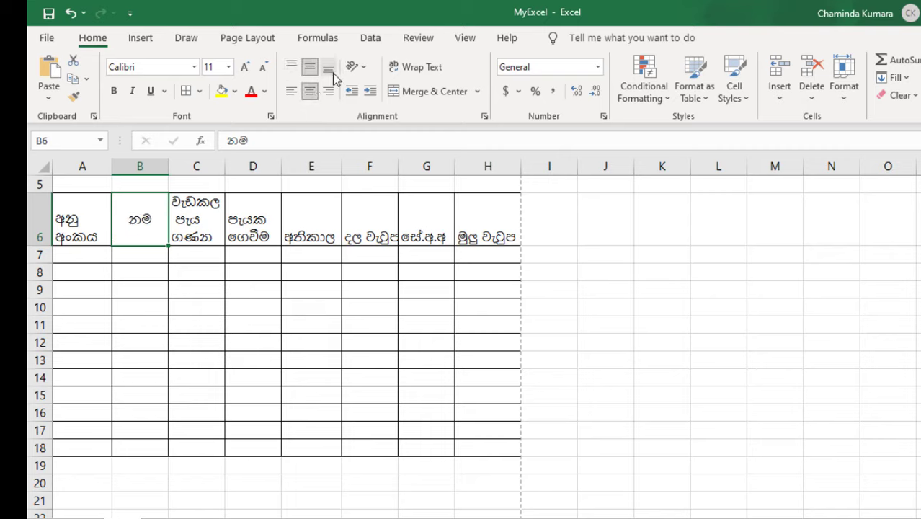
{"action": "left_click", "coordinate": [328, 67]}
{"action": "left_click", "coordinate": [309, 67]}
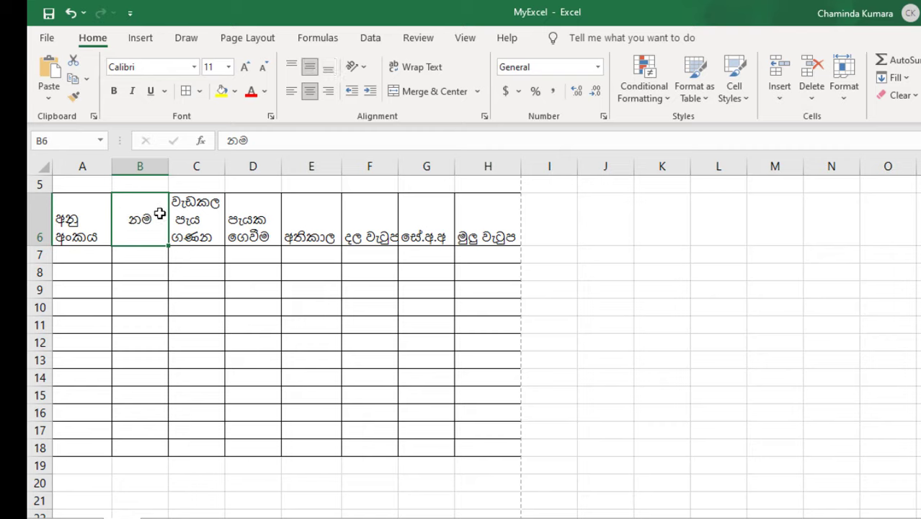
{"action": "left_click", "coordinate": [71, 225]}
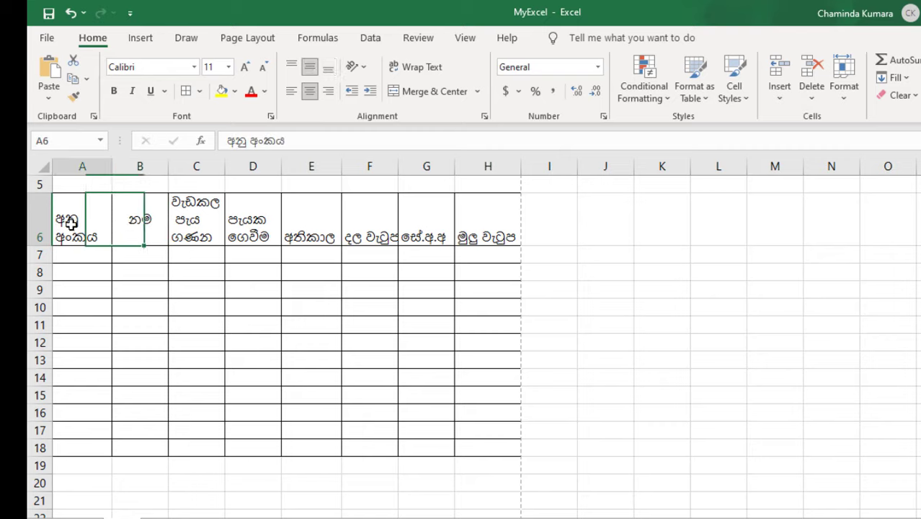
{"action": "left_click", "coordinate": [309, 91]}
{"action": "left_click", "coordinate": [309, 67]}
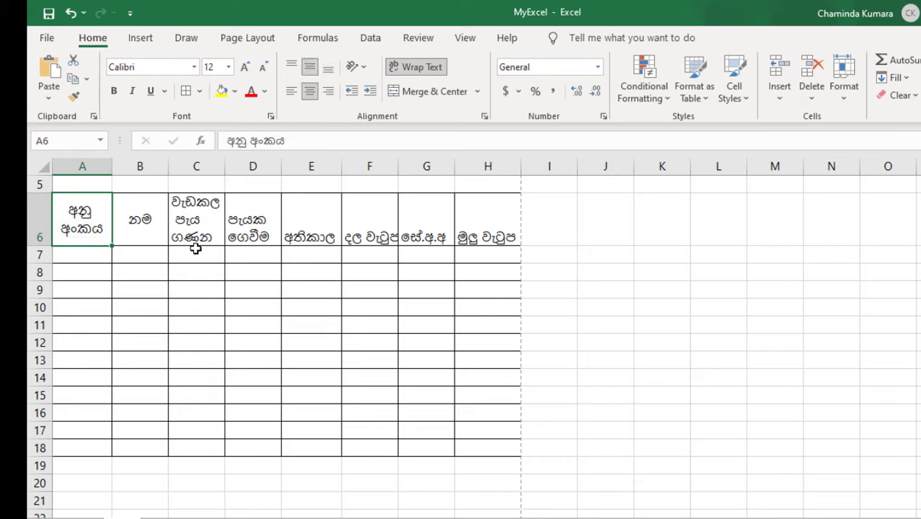
Centre the remaining headers C6:H6 horizontally and vertically
{"action": "left_click", "coordinate": [204, 214]}
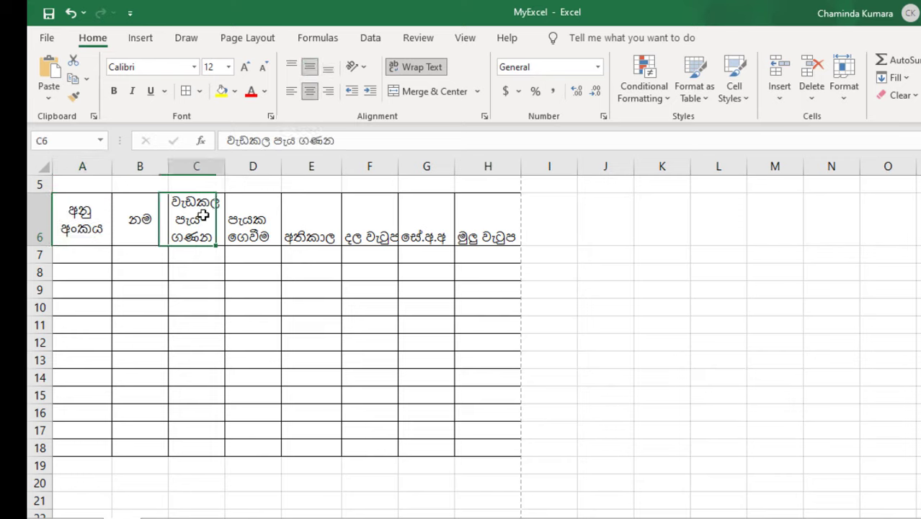
{"action": "left_click", "coordinate": [317, 274]}
{"action": "left_click_drag", "start_coordinate": [204, 228], "coordinate": [497, 216]}
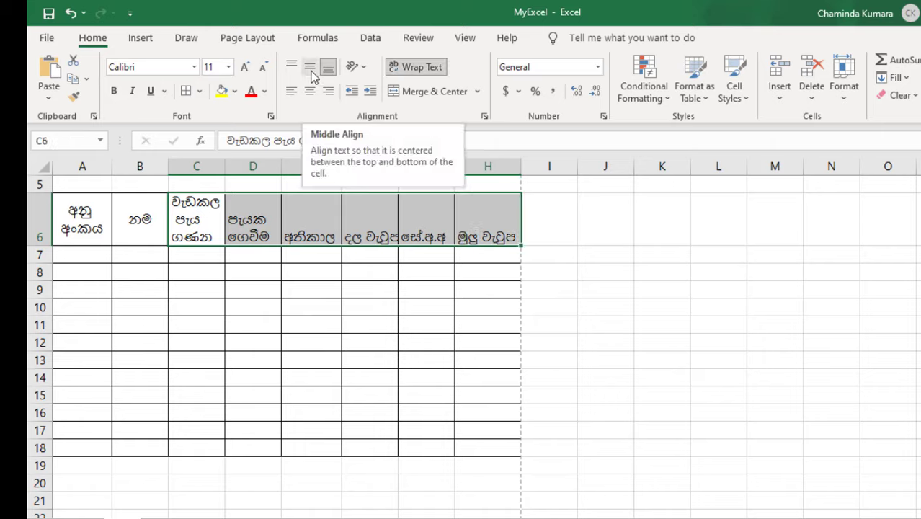
{"action": "left_click", "coordinate": [311, 68]}
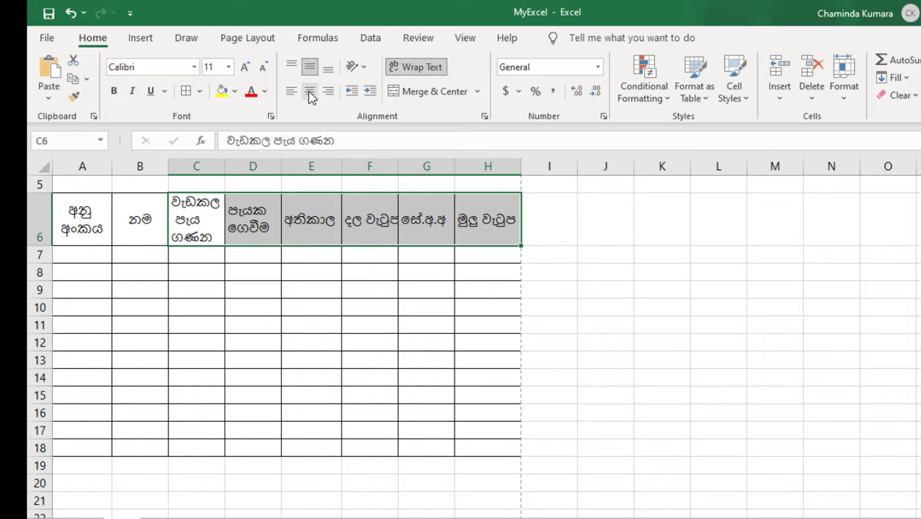
{"action": "left_click", "coordinate": [310, 94]}
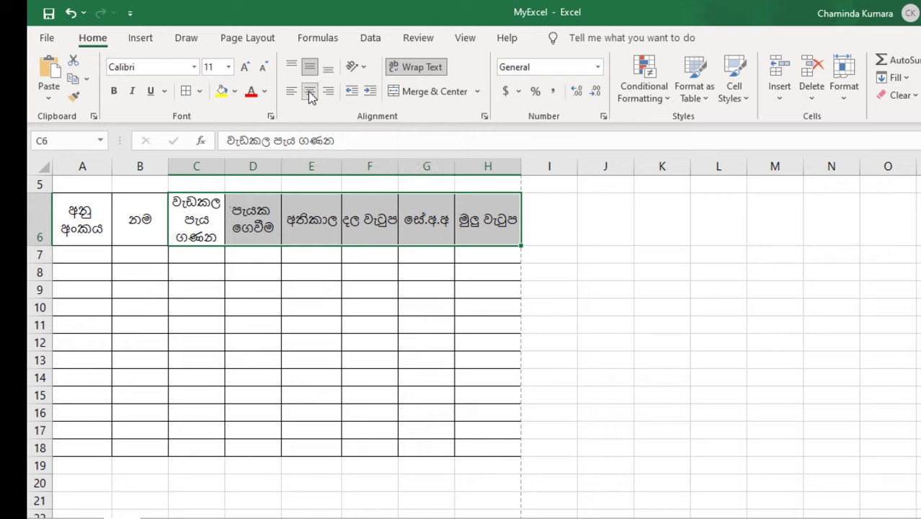
{"action": "left_click", "coordinate": [614, 336]}
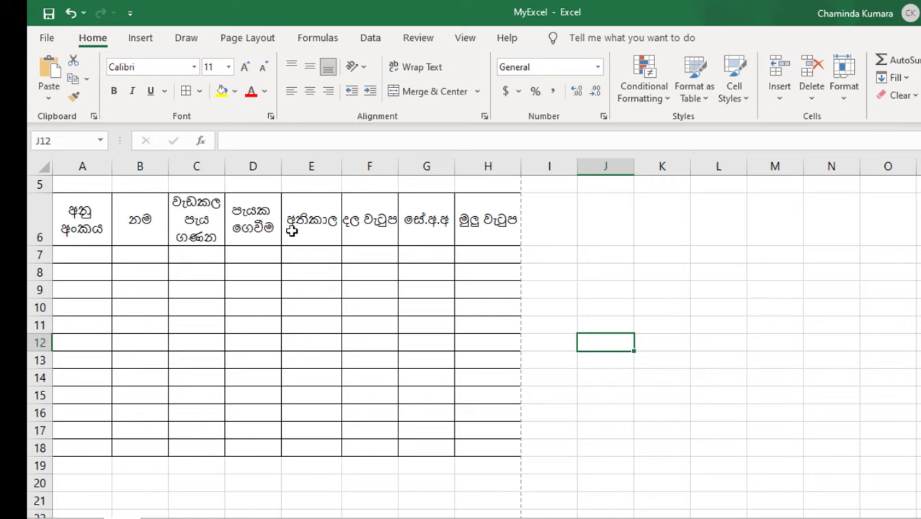
Angle the E6 header text counterclockwise
{"action": "left_click", "coordinate": [364, 66]}
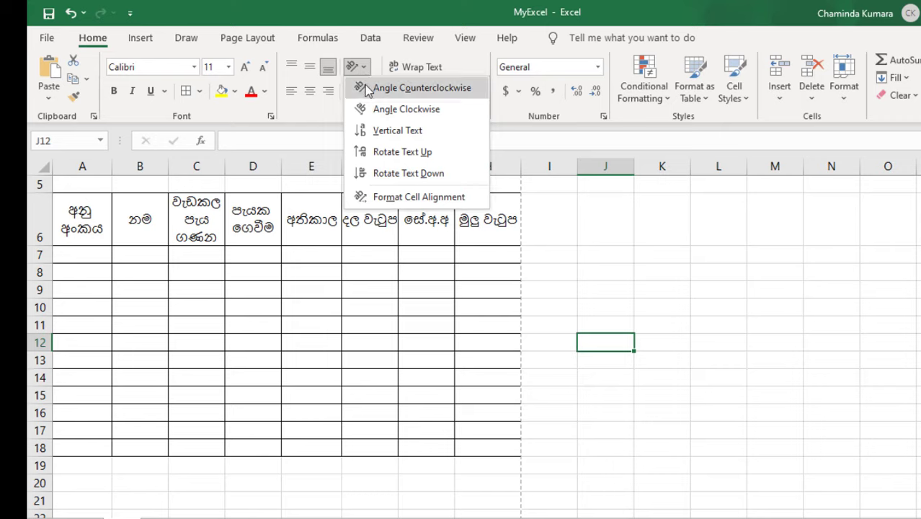
{"action": "left_click", "coordinate": [324, 220]}
{"action": "left_click", "coordinate": [306, 216]}
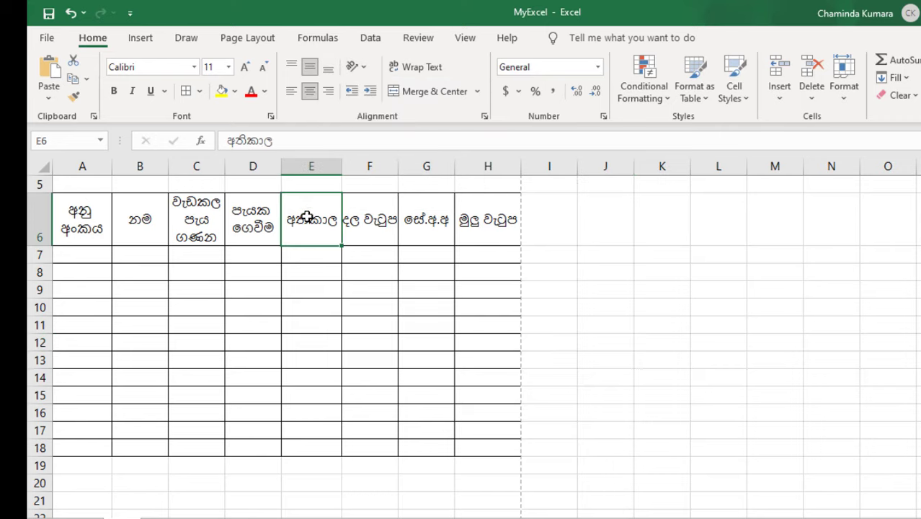
{"action": "left_click", "coordinate": [354, 66]}
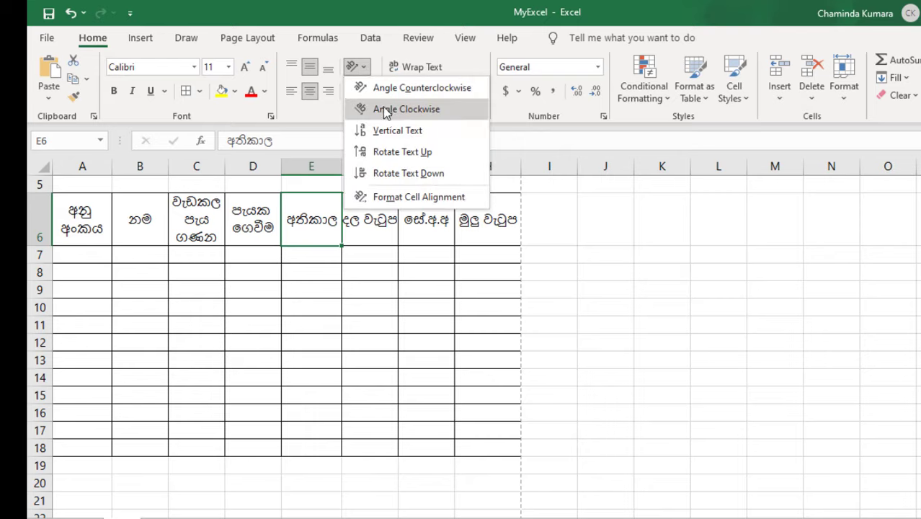
{"action": "left_click", "coordinate": [389, 88]}
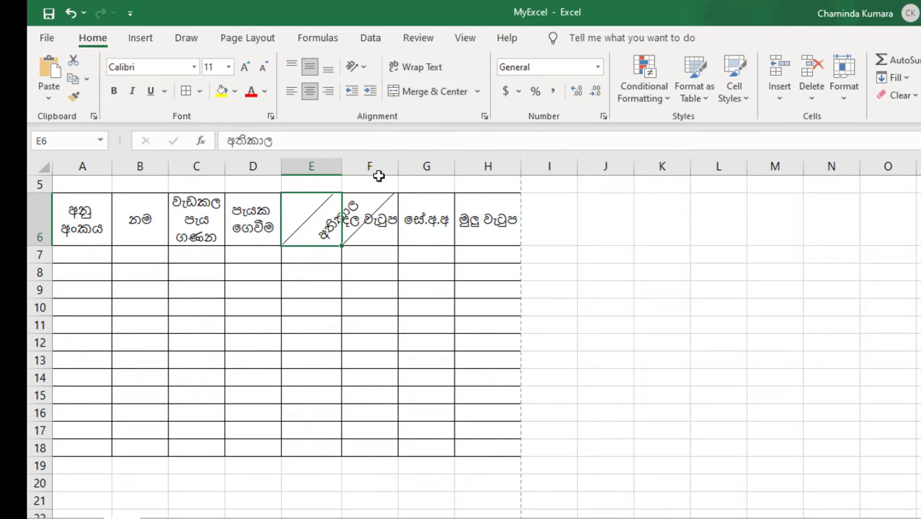
{"action": "left_click", "coordinate": [581, 268]}
Narrow column E, autofit column F, and angle the F6 header upward
{"action": "left_click_drag", "start_coordinate": [341, 166], "coordinate": [314, 166]}
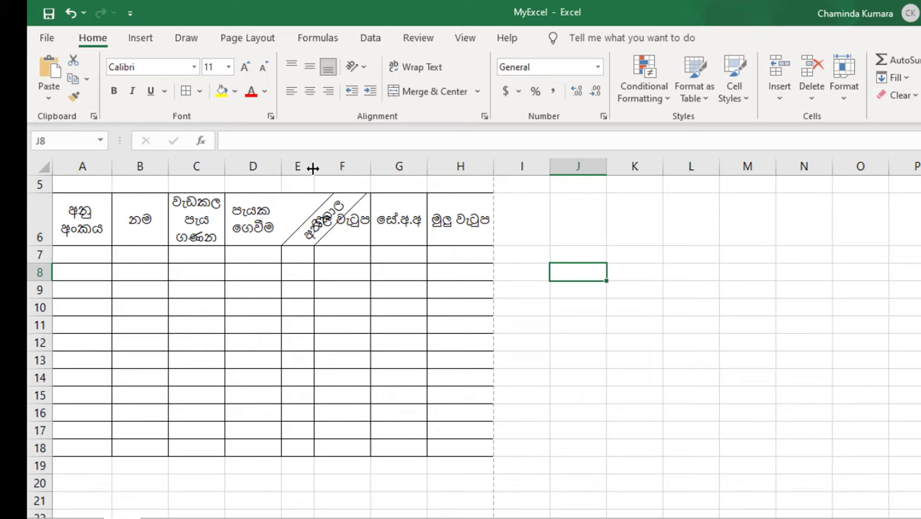
{"action": "double_click", "coordinate": [372, 167]}
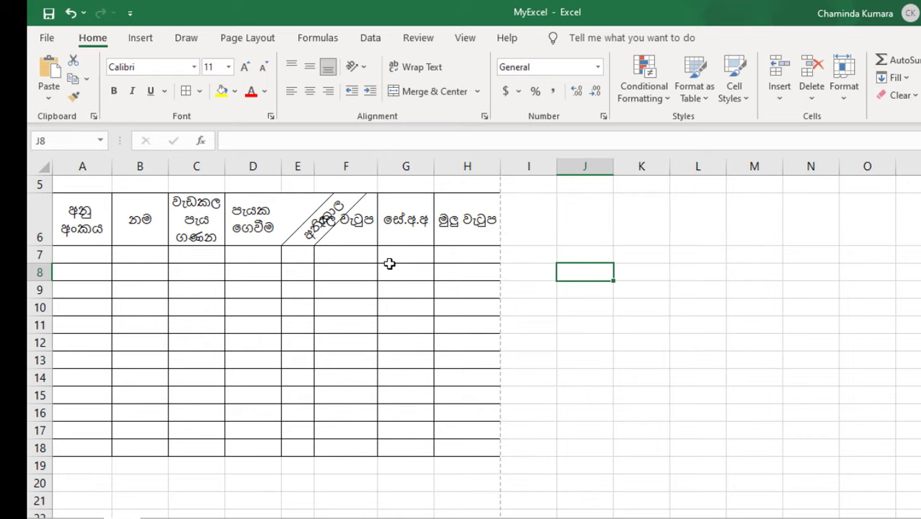
{"action": "left_click", "coordinate": [354, 224]}
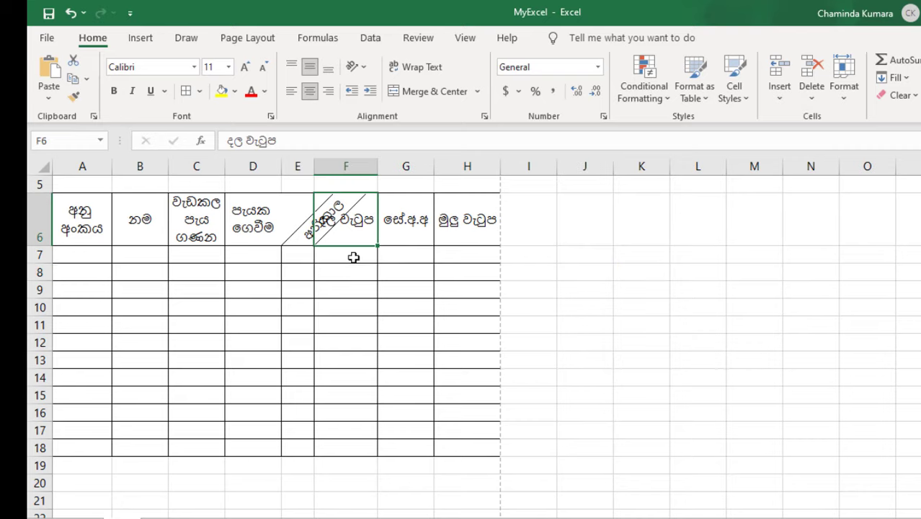
{"action": "left_click", "coordinate": [364, 67]}
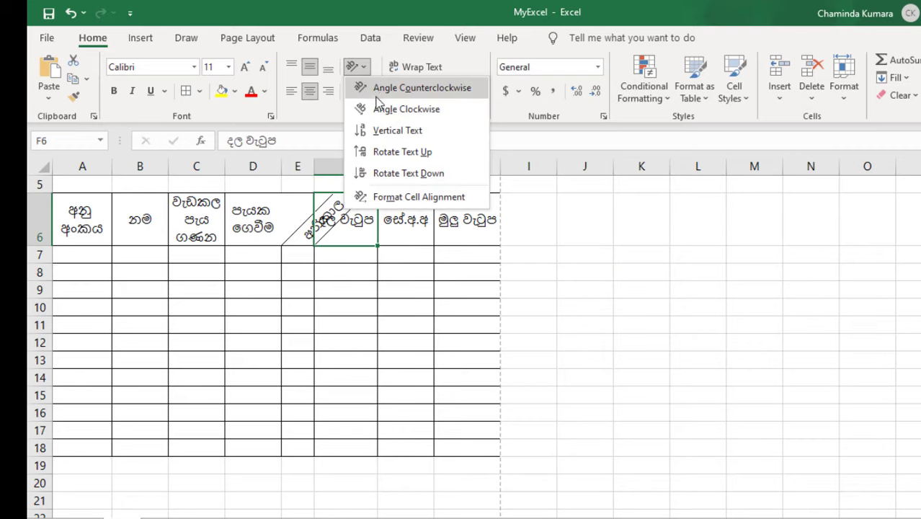
{"action": "left_click", "coordinate": [356, 114]}
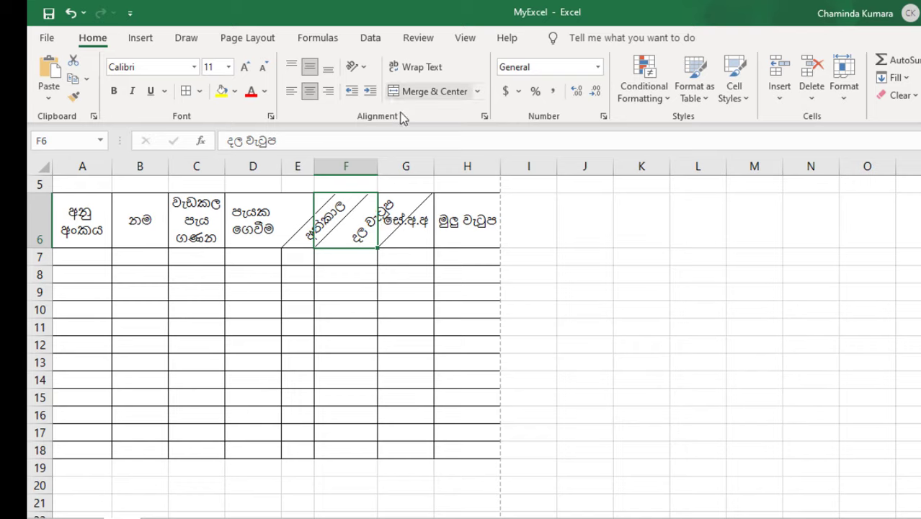
Tilt the G6 and H6 headers diagonally upward with Angle Counterclockwise
{"action": "left_click", "coordinate": [466, 218]}
{"action": "left_click_drag", "start_coordinate": [467, 219], "coordinate": [405, 220]}
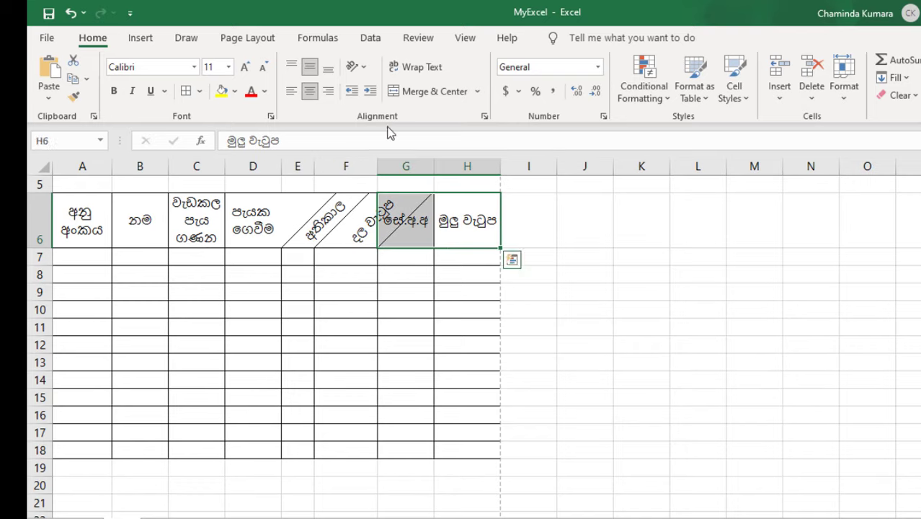
{"action": "left_click", "coordinate": [357, 66]}
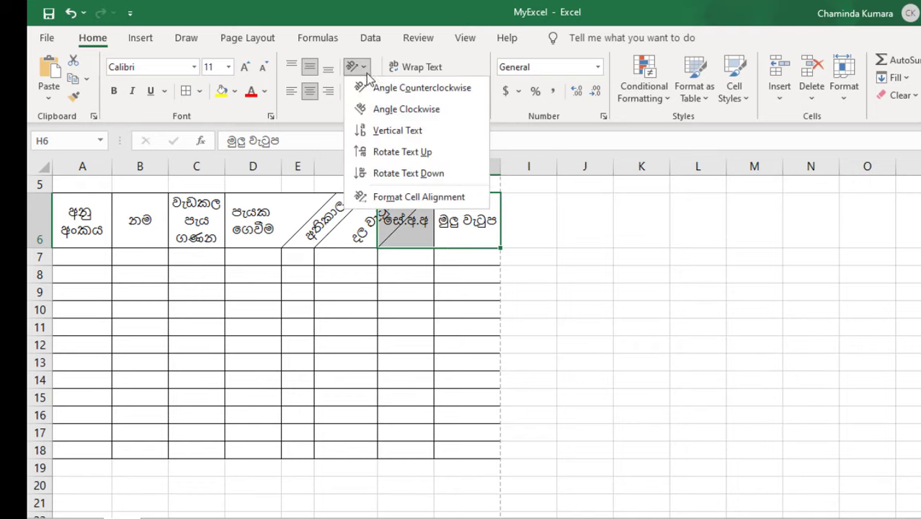
{"action": "left_click", "coordinate": [409, 87]}
{"action": "left_click", "coordinate": [570, 346]}
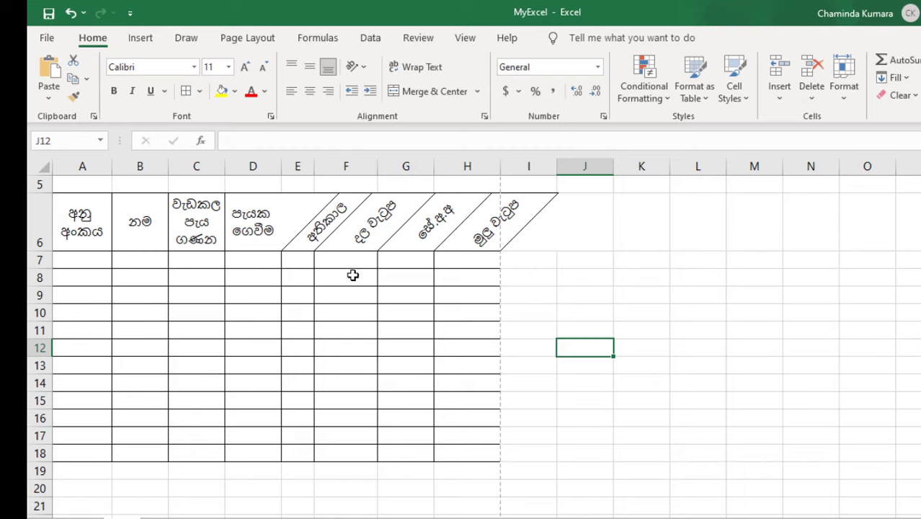
{"action": "left_click", "coordinate": [209, 222]}
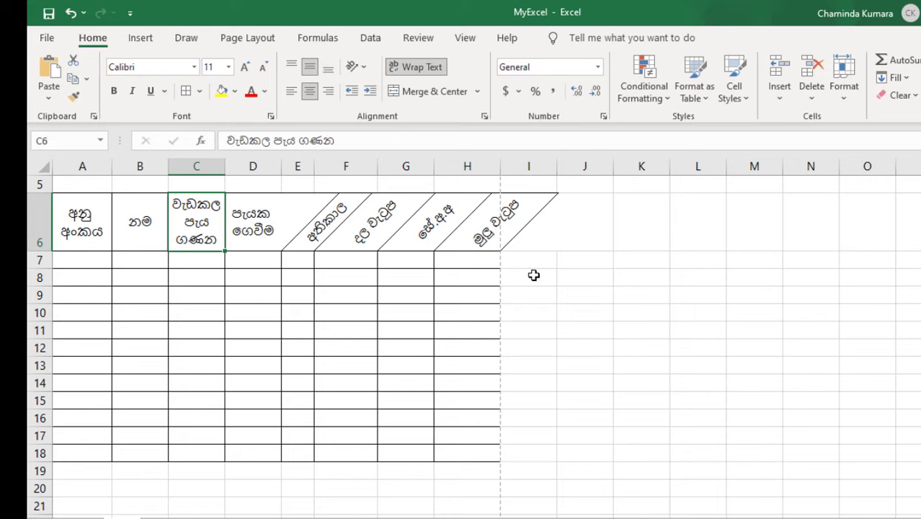
Undo the last three header changes, returning E6 to horizontal text
{"action": "key", "text": "ctrl+z"}
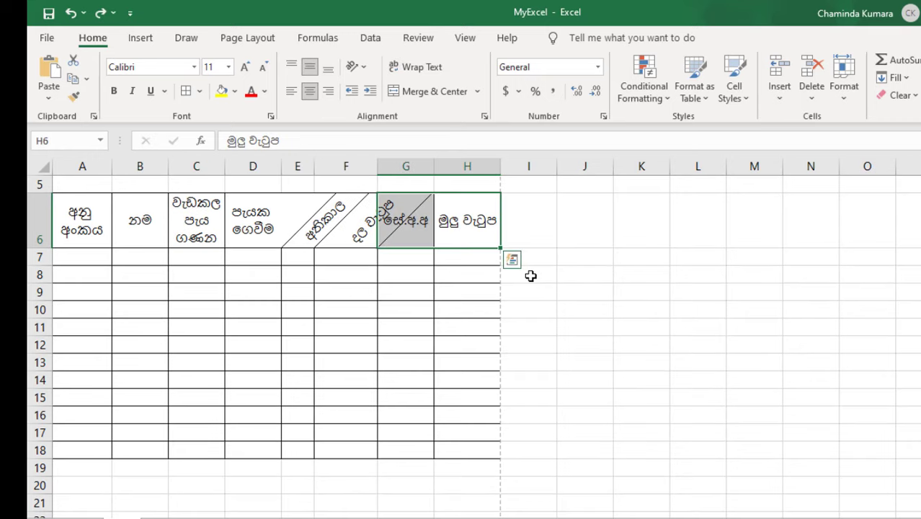
{"action": "key", "text": "ctrl+z"}
{"action": "key", "text": "ctrl+z"}
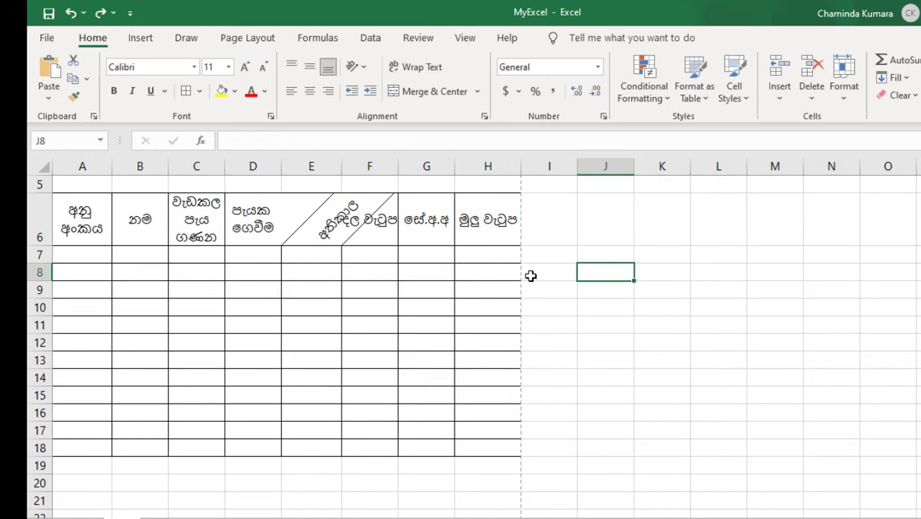
{"action": "key", "text": "ctrl+z"}
{"action": "left_click", "coordinate": [609, 283]}
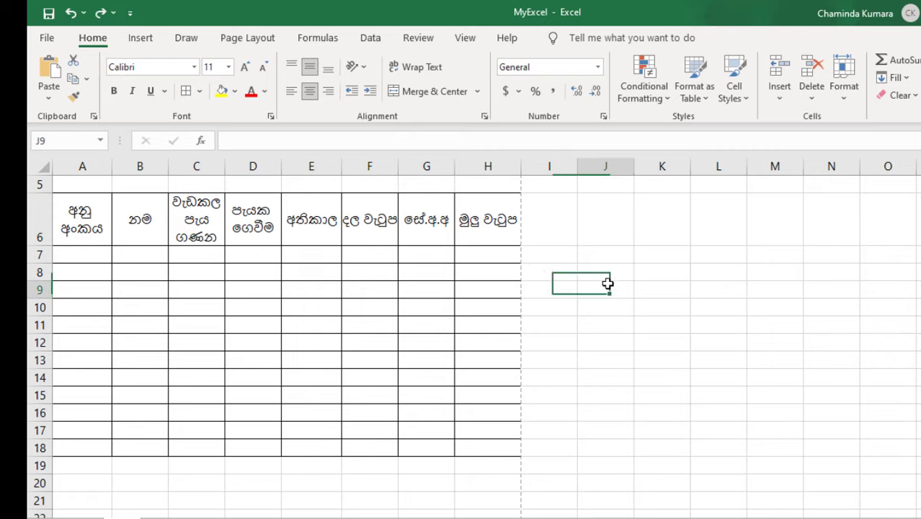
Try Vertical Text and Angle Counterclockwise on H6, then undo both back to horizontal
{"action": "left_click", "coordinate": [499, 221]}
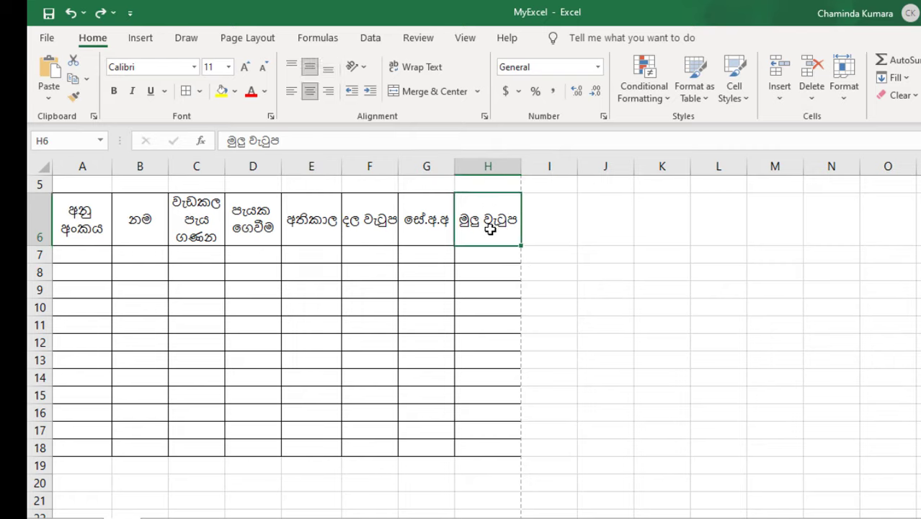
{"action": "left_click", "coordinate": [366, 71]}
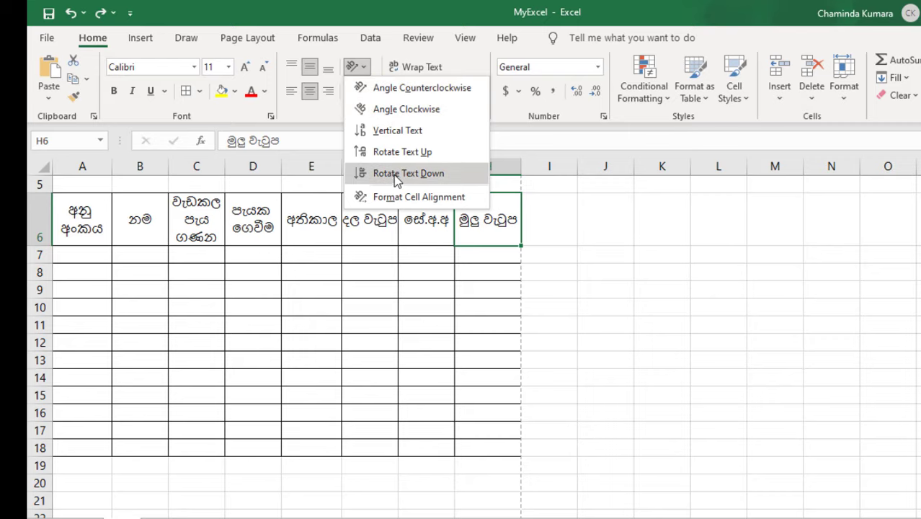
{"action": "left_click", "coordinate": [392, 130]}
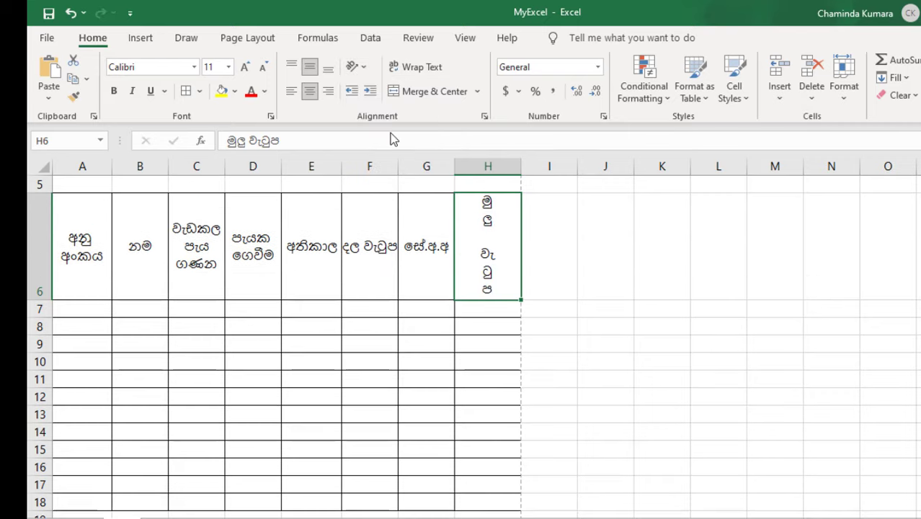
{"action": "left_click", "coordinate": [366, 71]}
{"action": "left_click", "coordinate": [371, 88]}
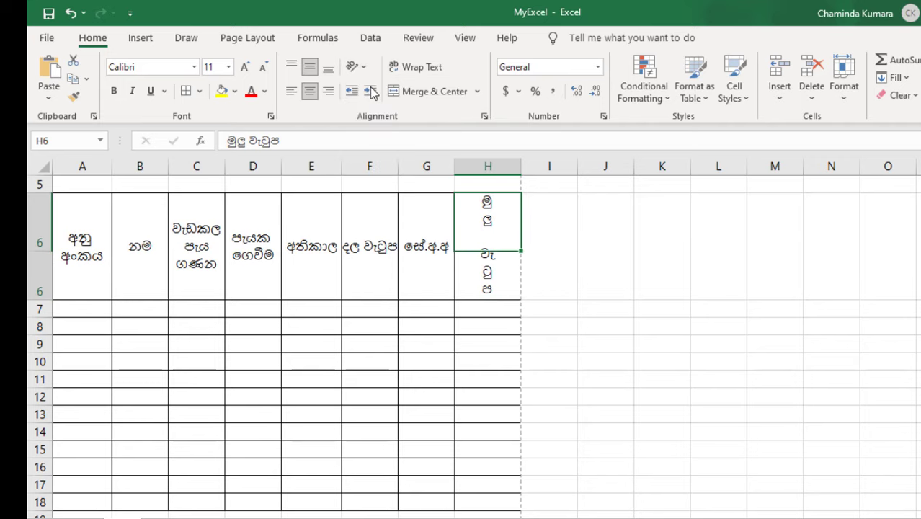
{"action": "left_click", "coordinate": [583, 290]}
{"action": "key", "text": "ctrl+z"}
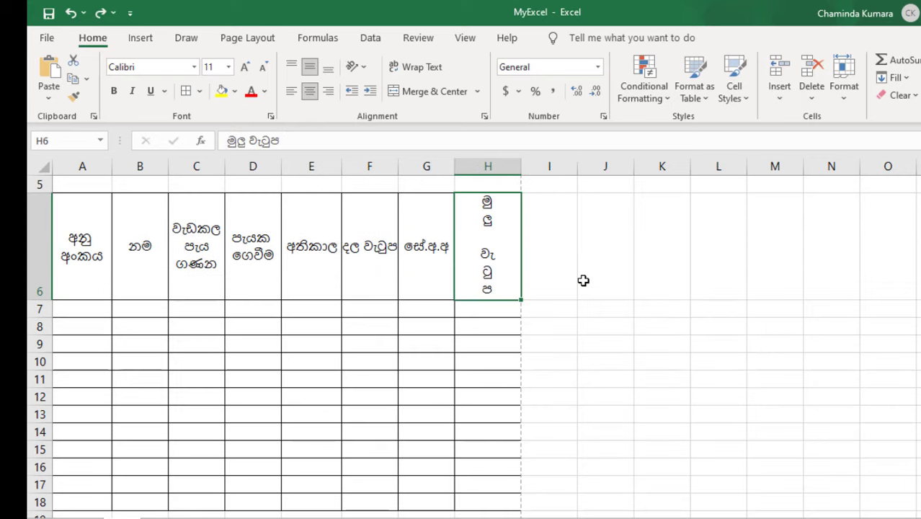
{"action": "key", "text": "ctrl+z"}
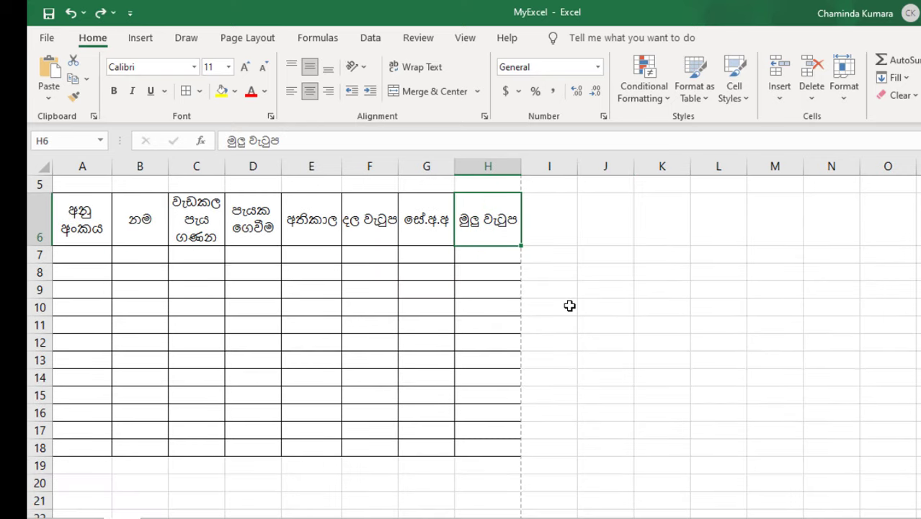
{"action": "left_click", "coordinate": [570, 306]}
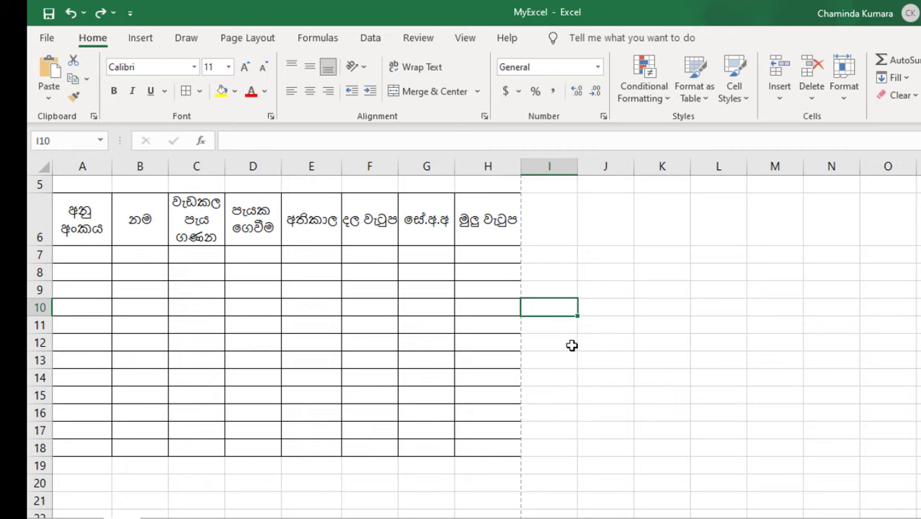
Select A1:H2 and apply Merge & Center to form one title block
{"action": "scroll", "coordinate": [620, 350], "scroll_direction": "up", "scroll_amount": 2}
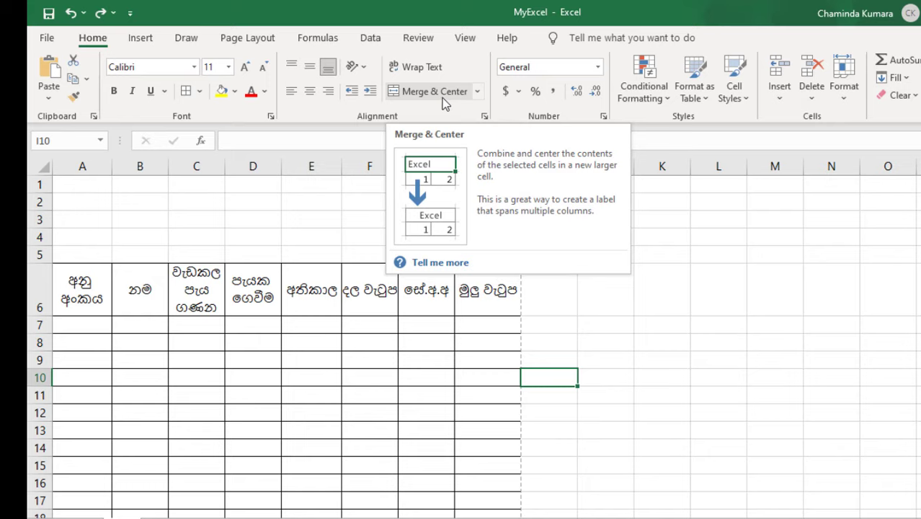
{"action": "left_click", "coordinate": [476, 92]}
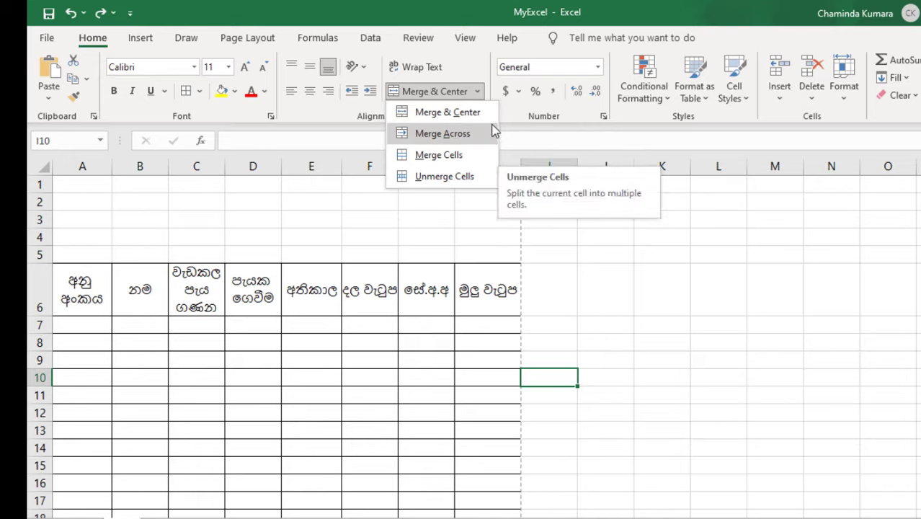
{"action": "left_click", "coordinate": [223, 208]}
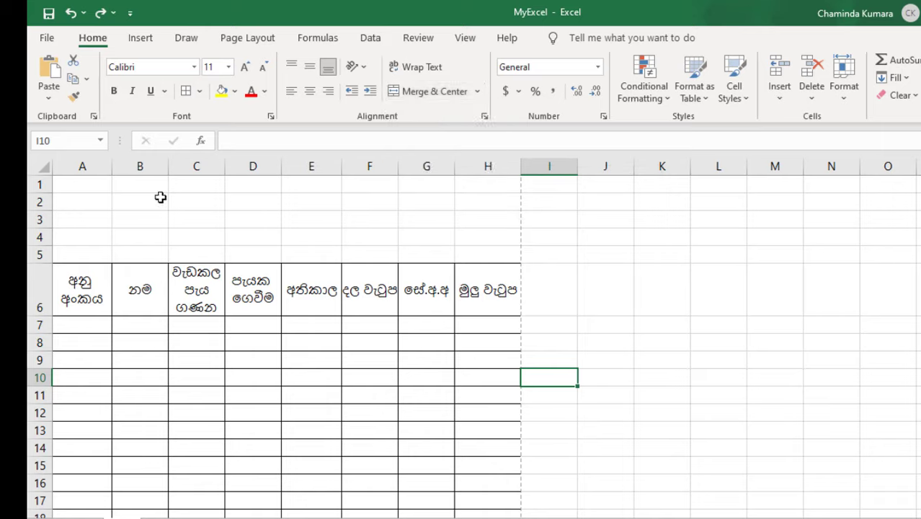
{"action": "mouse_move", "coordinate": [80, 186]}
{"action": "left_mouse_down"}
{"action": "mouse_move", "coordinate": [453, 219]}
{"action": "mouse_move", "coordinate": [480, 206]}
{"action": "left_mouse_up"}
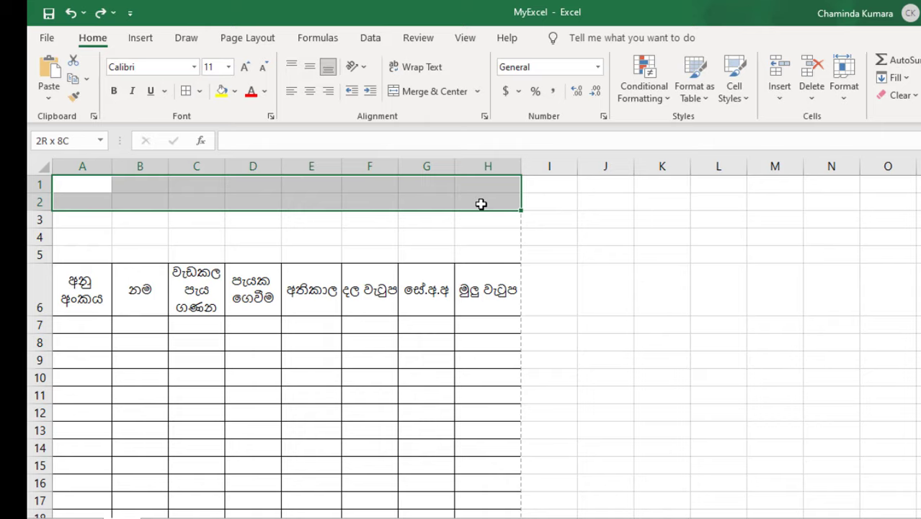
{"action": "left_click", "coordinate": [480, 219]}
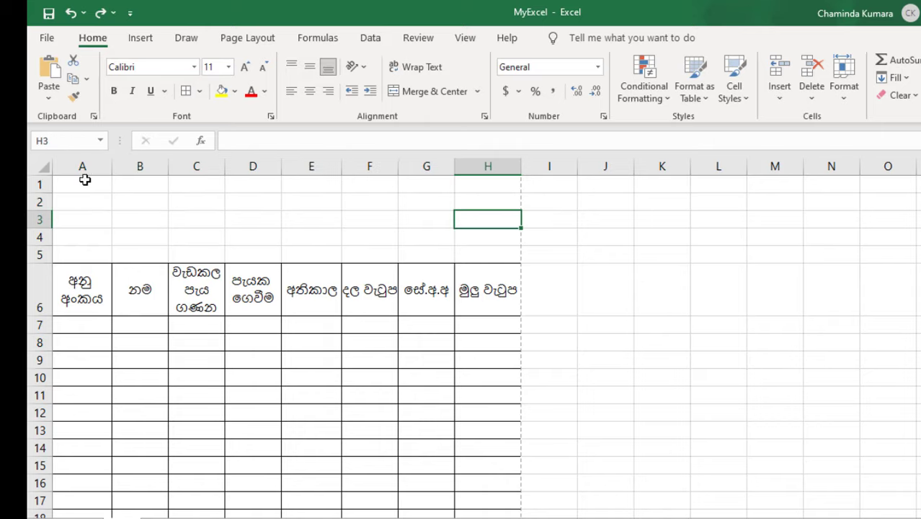
{"action": "mouse_move", "coordinate": [84, 184]}
{"action": "left_mouse_down"}
{"action": "mouse_move", "coordinate": [422, 217]}
{"action": "mouse_move", "coordinate": [490, 203]}
{"action": "left_mouse_up"}
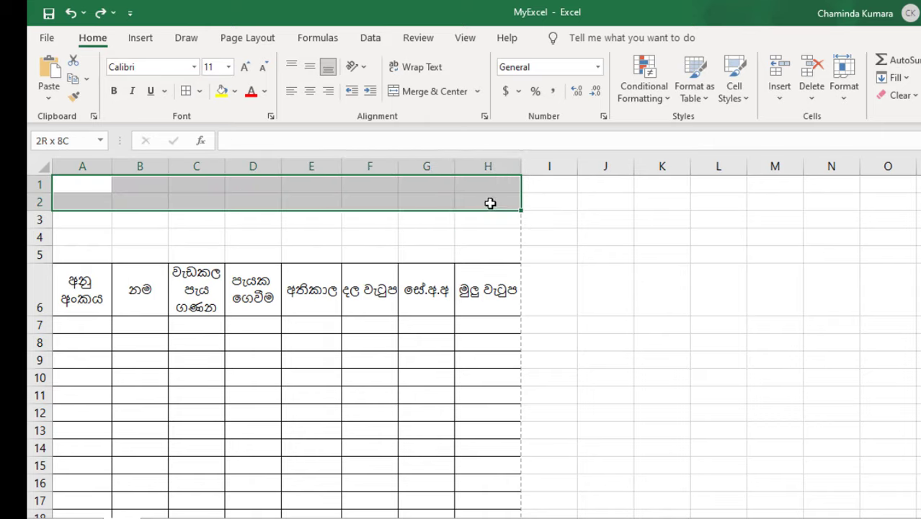
{"action": "left_click", "coordinate": [477, 91]}
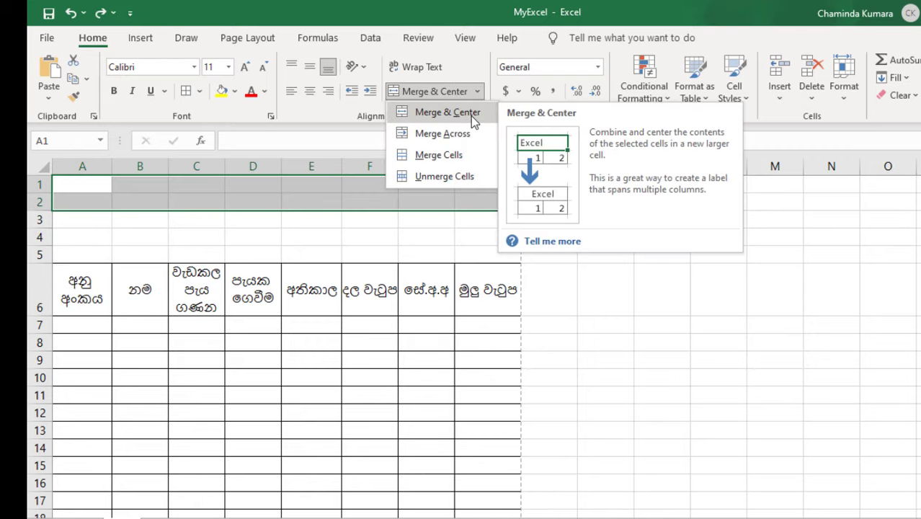
{"action": "left_click", "coordinate": [472, 117]}
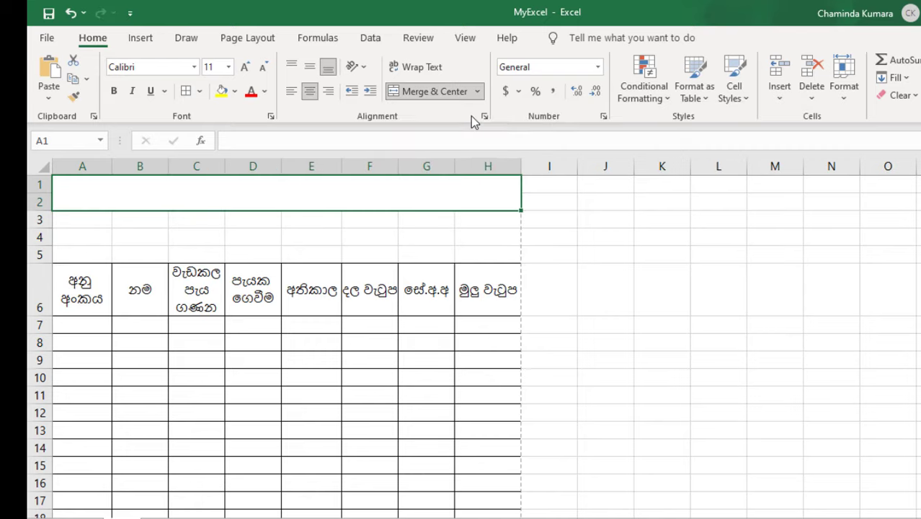
{"action": "left_click", "coordinate": [463, 218]}
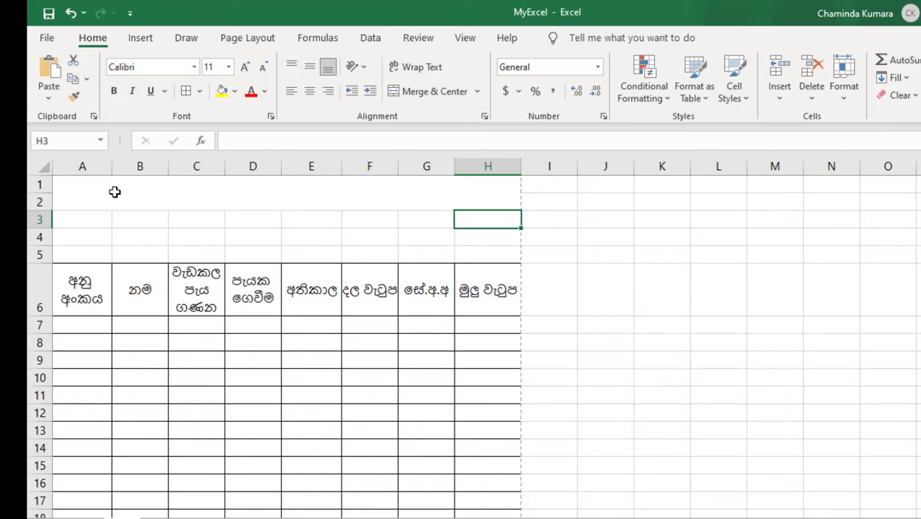
{"action": "left_click", "coordinate": [386, 225]}
{"action": "left_click", "coordinate": [293, 187]}
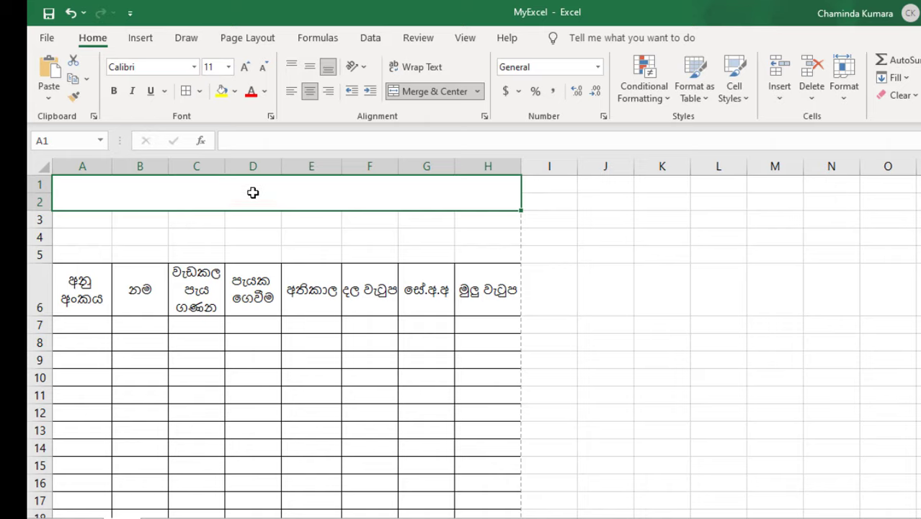
Type the Sinhala title 'වැටුප් වර්ථාව' into the merged A1:H2 cell
{"action": "type", "text": "වැ"}
{"action": "type", "text": "ට"}
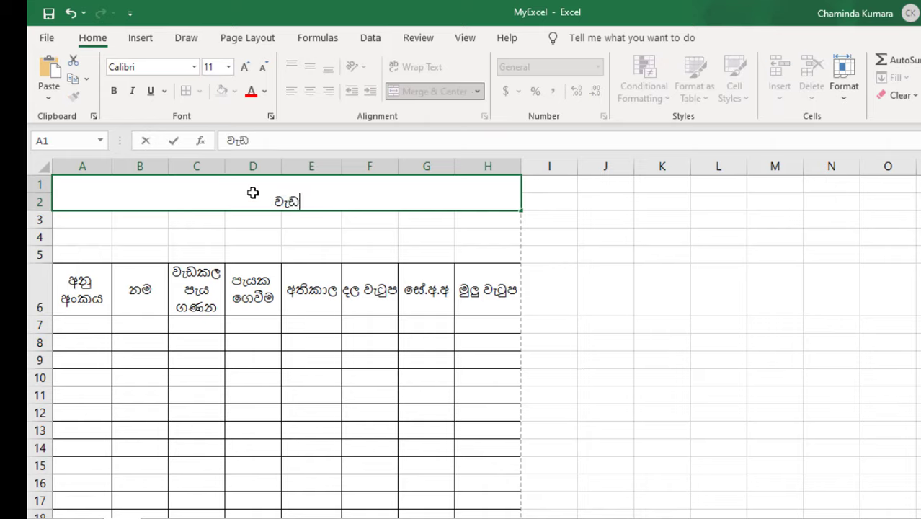
{"action": "key", "text": "BackSpace"}
{"action": "type", "text": "ටුප්"}
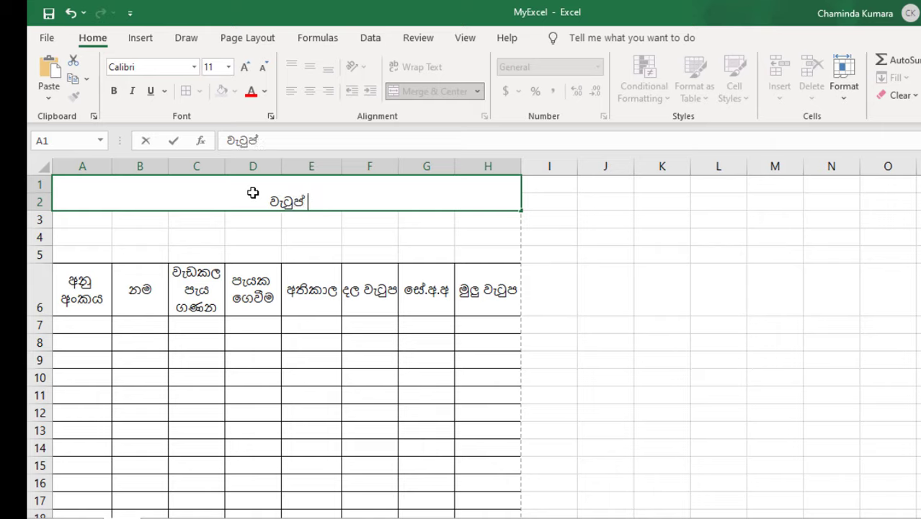
{"action": "type", "text": " වර්ථ"}
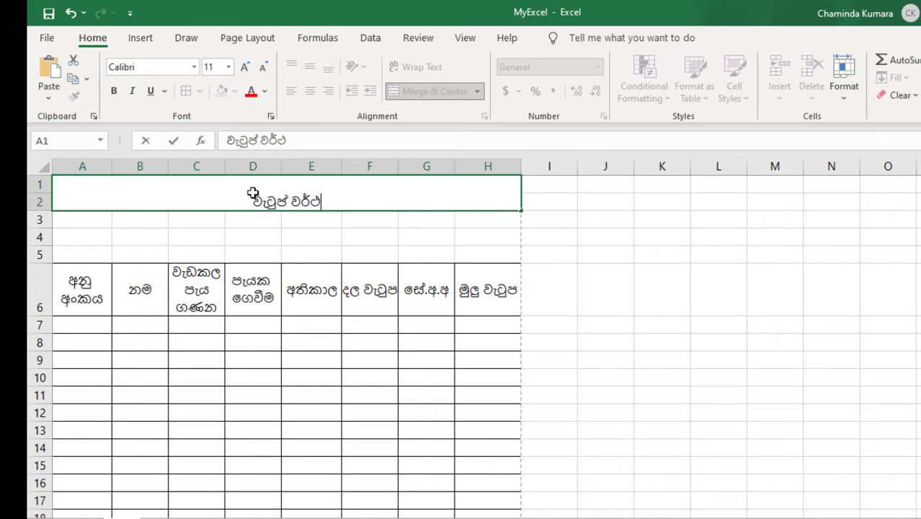
{"action": "type", "text": "ාව"}
{"action": "left_click", "coordinate": [309, 219]}
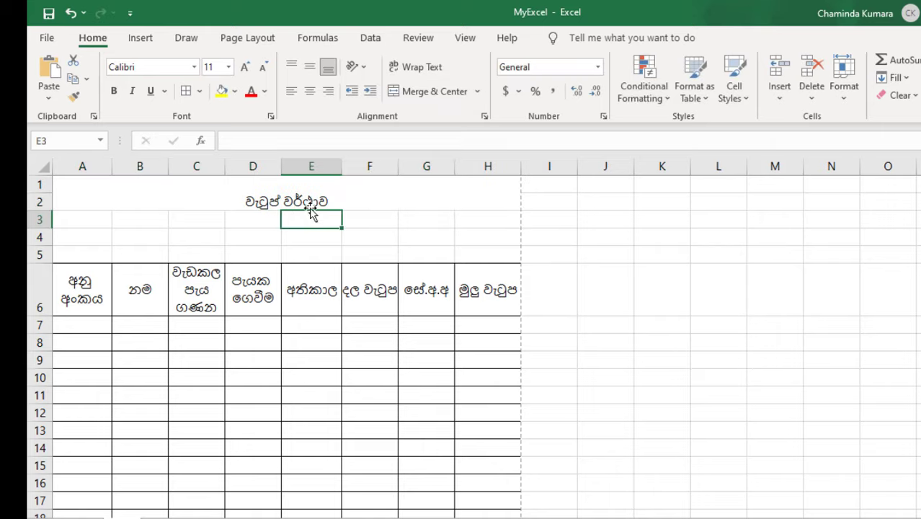
{"action": "left_click", "coordinate": [291, 204]}
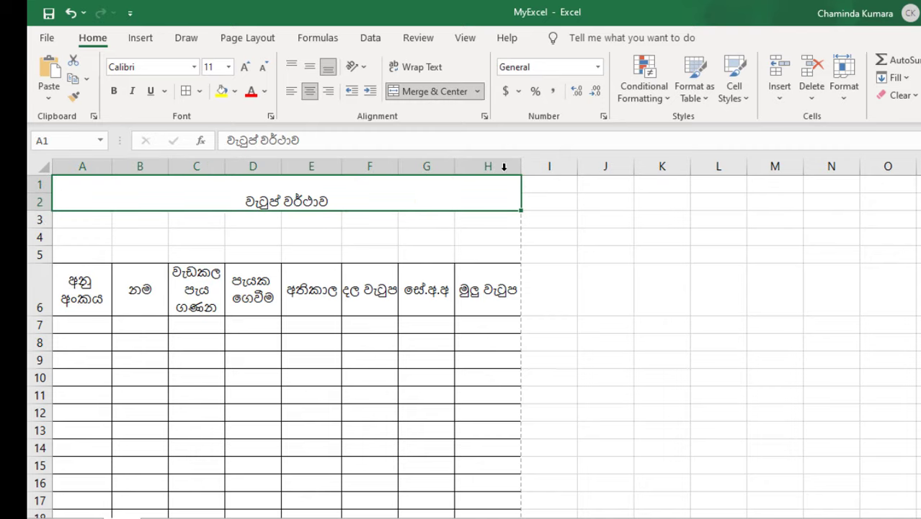
Undo the title entry and the A1:H2 merge
{"action": "key", "text": "ctrl+z"}
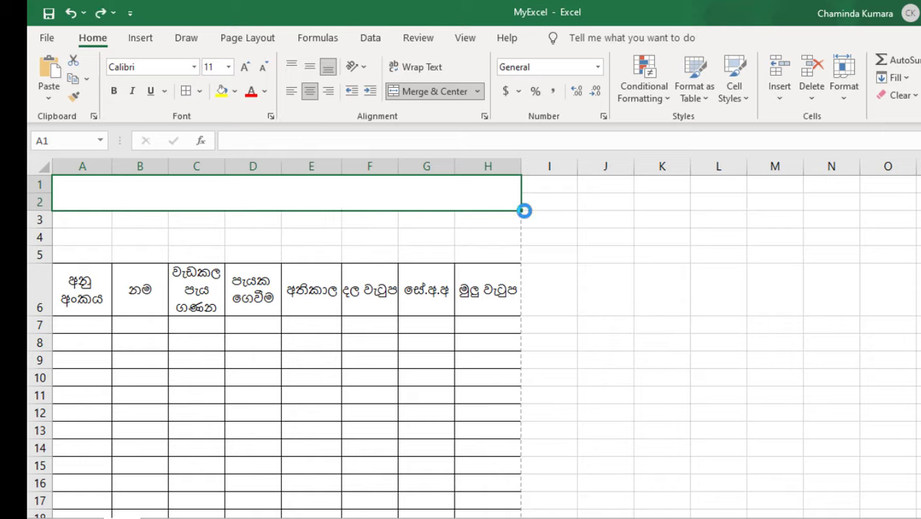
{"action": "left_click", "coordinate": [524, 211]}
{"action": "key", "text": "ctrl+z"}
{"action": "left_click", "coordinate": [568, 219]}
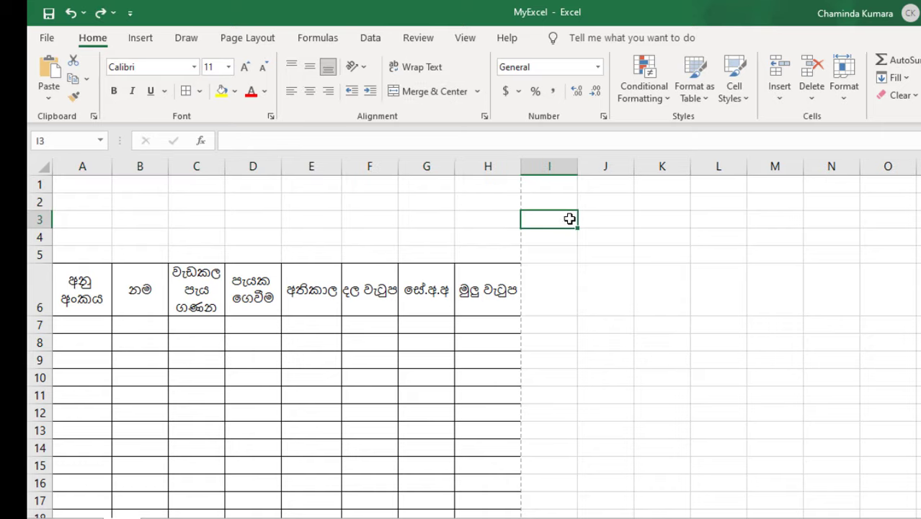
{"action": "left_click_drag", "start_coordinate": [488, 187], "coordinate": [84, 229]}
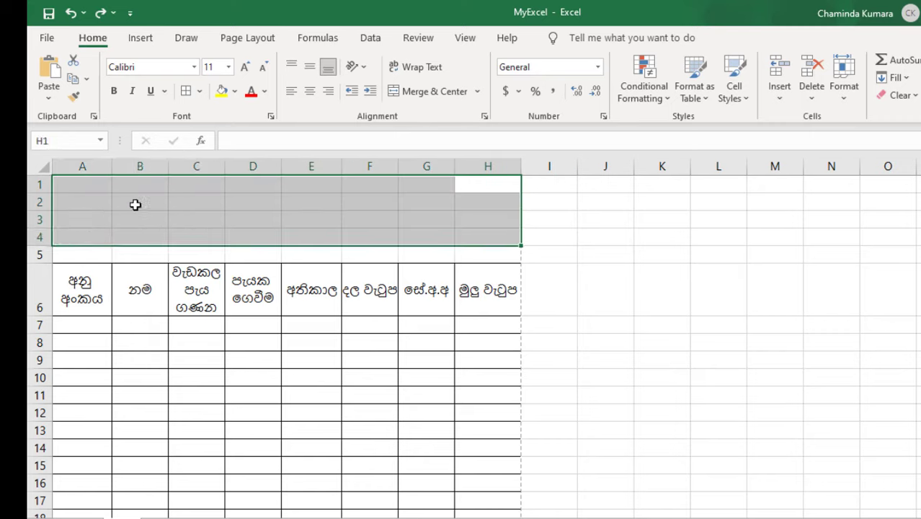
{"action": "left_click", "coordinate": [477, 91]}
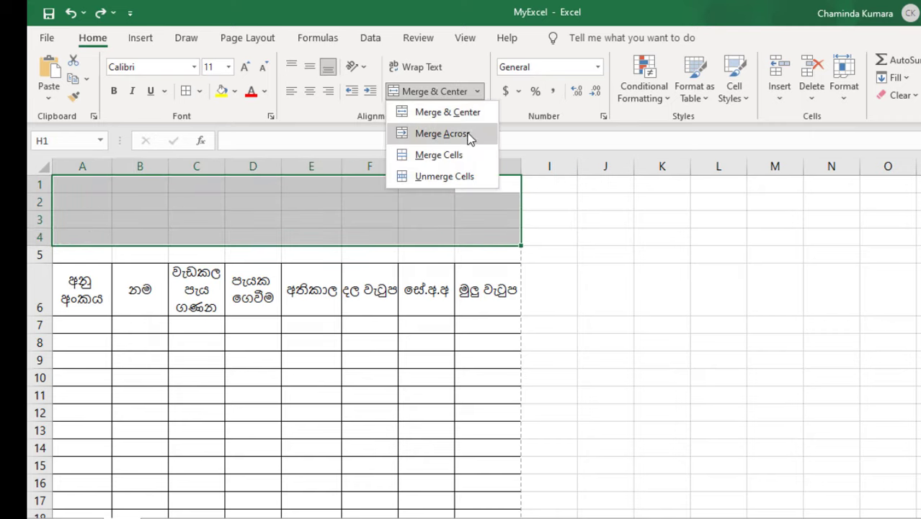
{"action": "left_click", "coordinate": [478, 131]}
{"action": "left_click", "coordinate": [623, 251]}
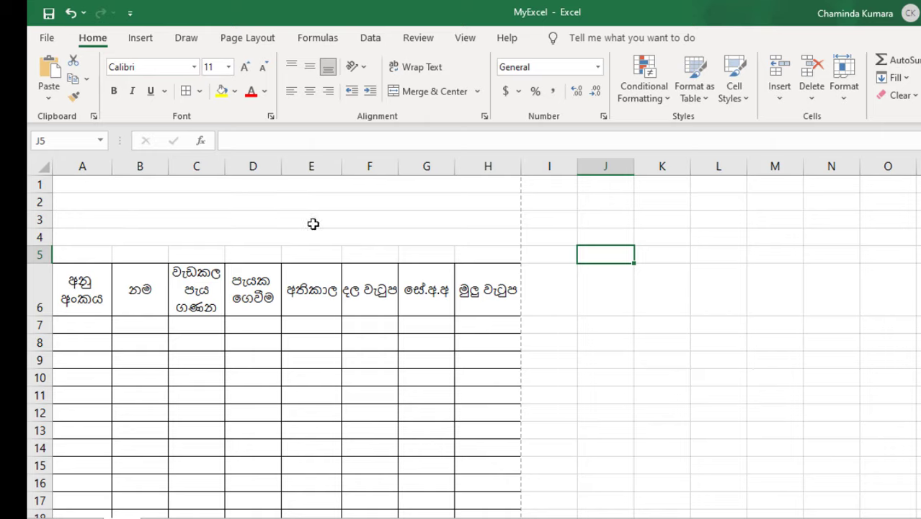
{"action": "left_click", "coordinate": [255, 180]}
{"action": "type", "text": "රරරරරරරර"}
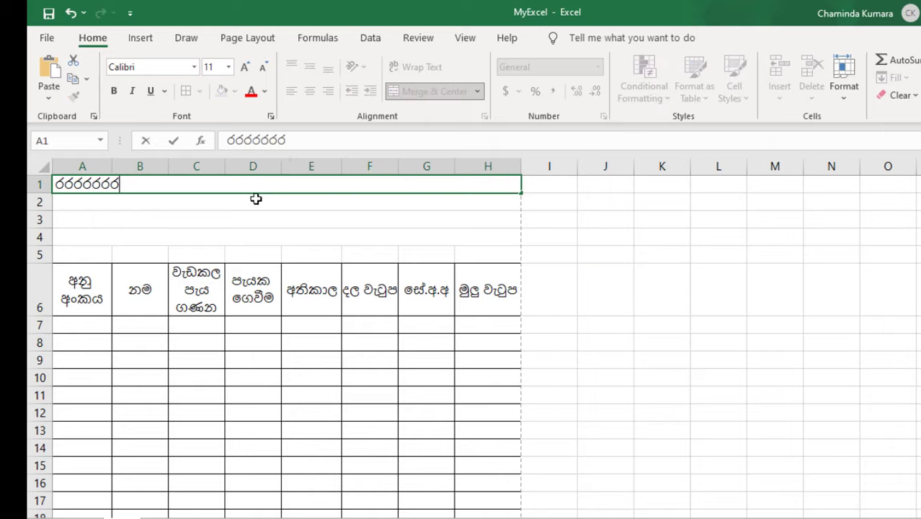
{"action": "type", "text": "රරරරරර"}
{"action": "key", "text": "Return"}
{"action": "type", "text": "රර"}
{"action": "key", "text": "Return"}
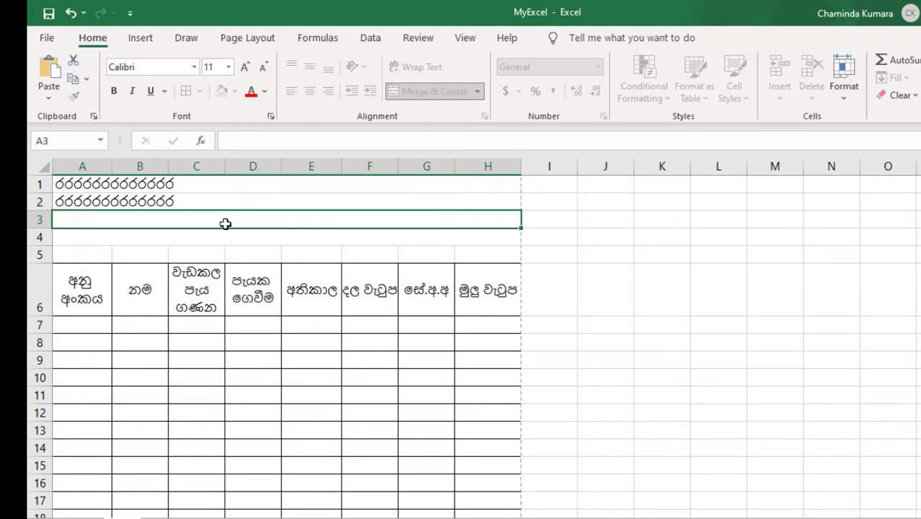
{"action": "type", "text": "රරරරරරරරරරරරරර"}
{"action": "key", "text": "Return"}
{"action": "type", "text": "රරරරරරරරරරරරර"}
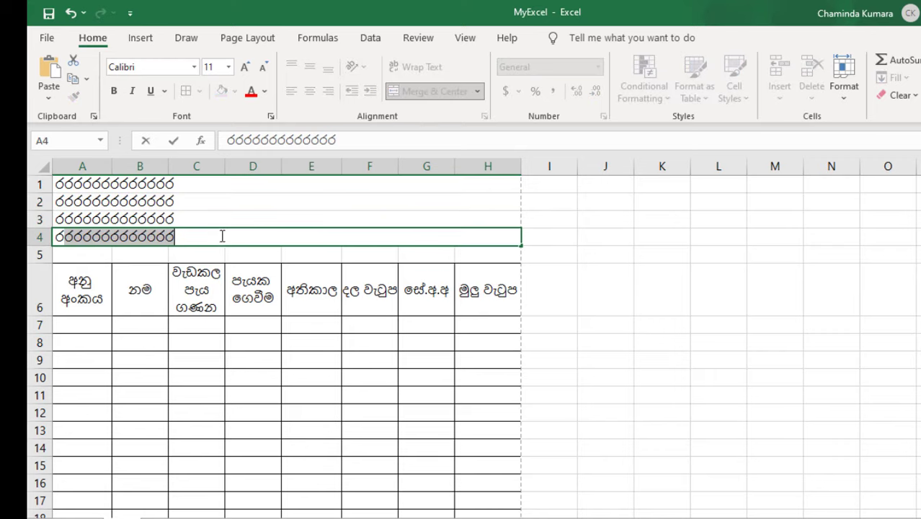
{"action": "key", "text": "ctrl+z"}
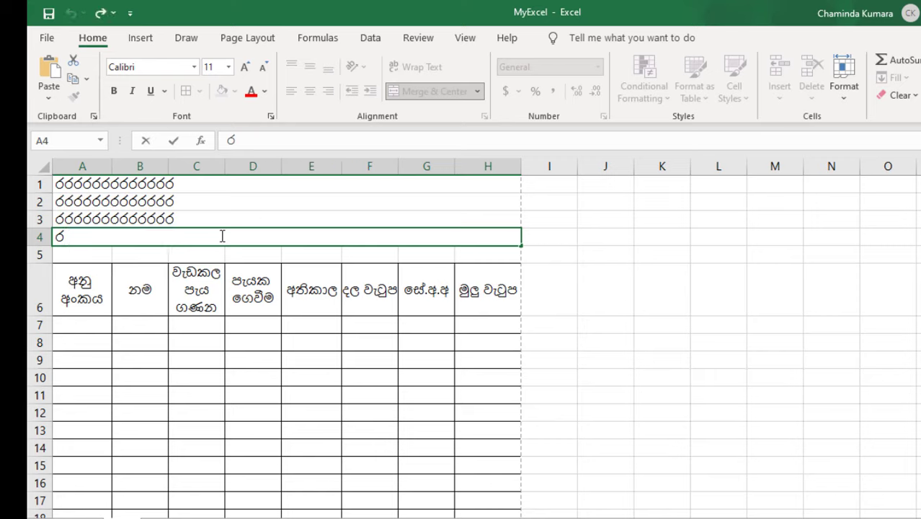
{"action": "left_click", "coordinate": [615, 238]}
{"action": "left_click_drag", "start_coordinate": [497, 238], "coordinate": [115, 185]}
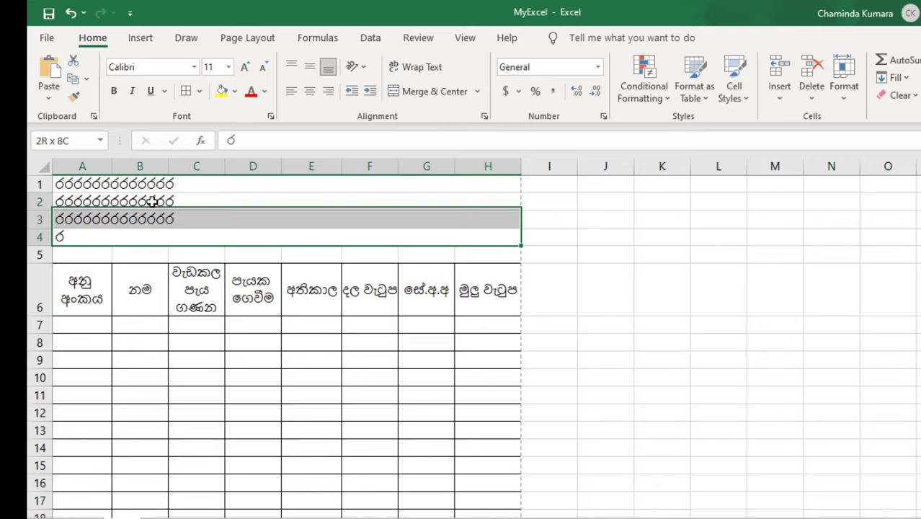
{"action": "key", "text": "Delete"}
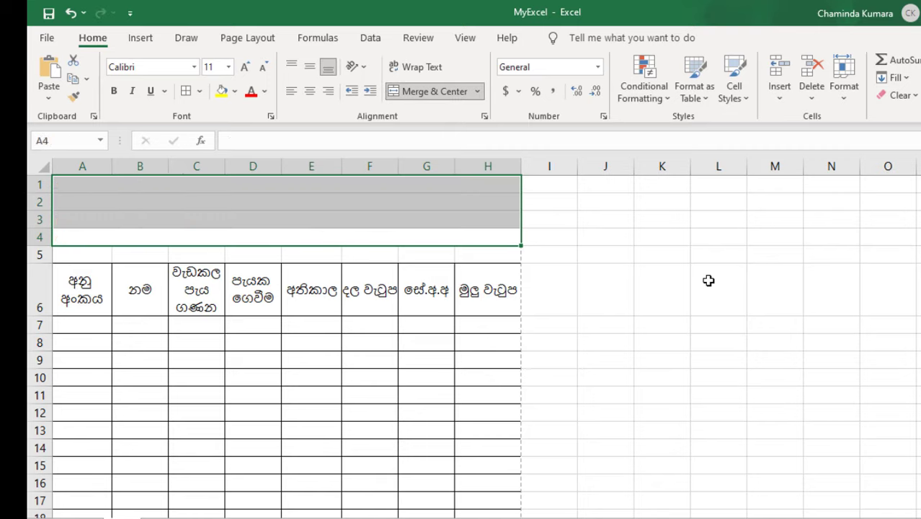
{"action": "left_click", "coordinate": [707, 280]}
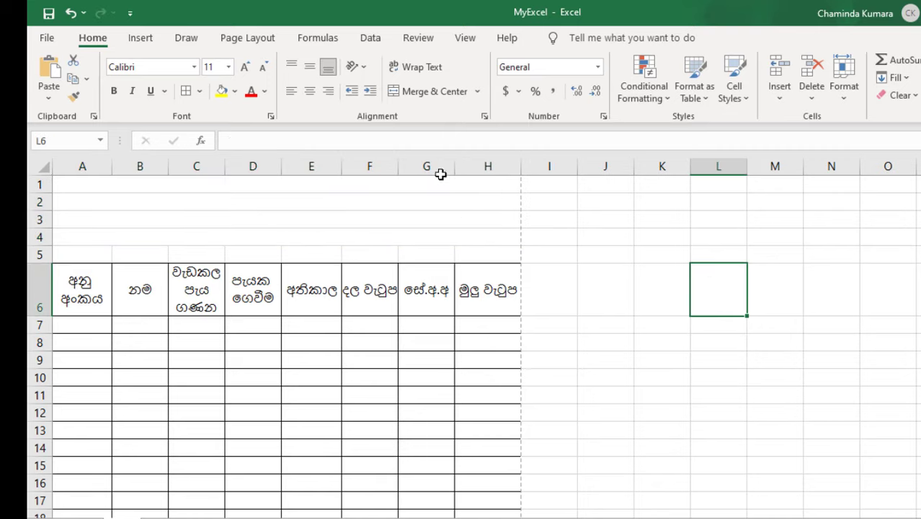
{"action": "left_click", "coordinate": [476, 91]}
{"action": "left_click", "coordinate": [462, 155]}
{"action": "left_click_drag", "start_coordinate": [183, 187], "coordinate": [307, 237]}
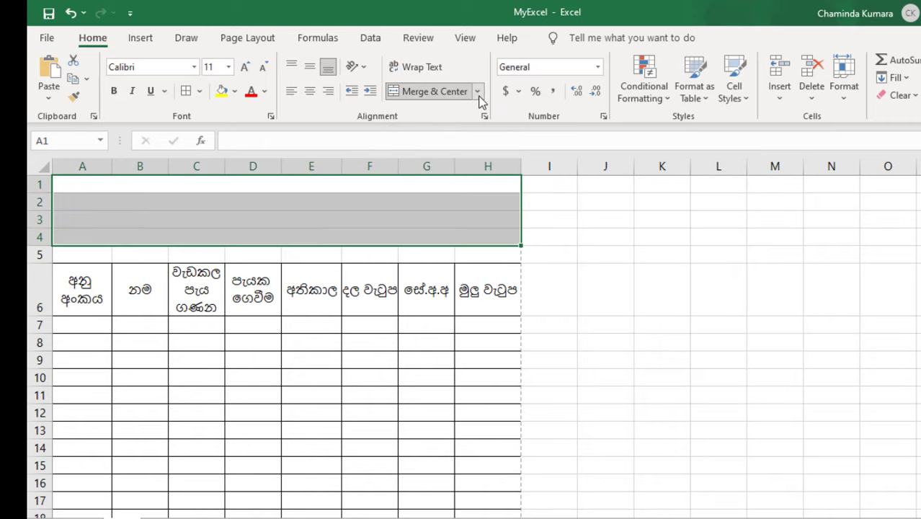
{"action": "left_click", "coordinate": [480, 94]}
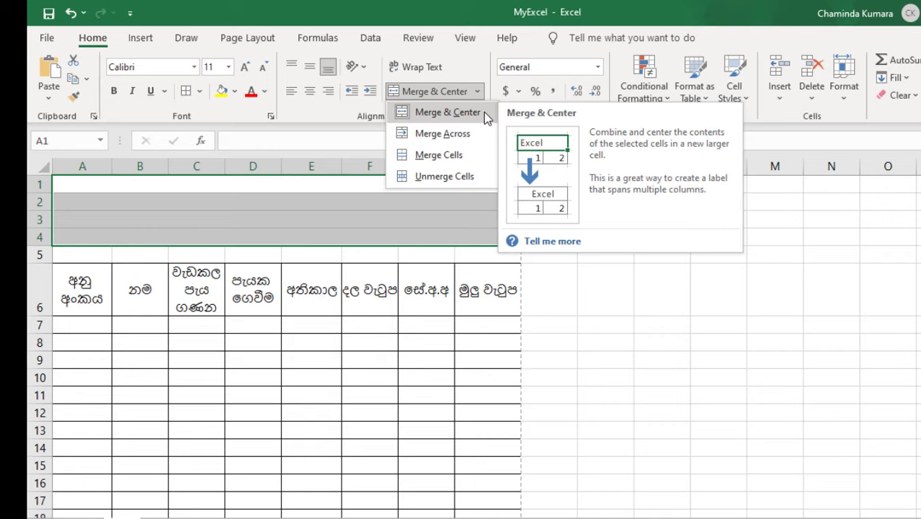
{"action": "left_click", "coordinate": [484, 175]}
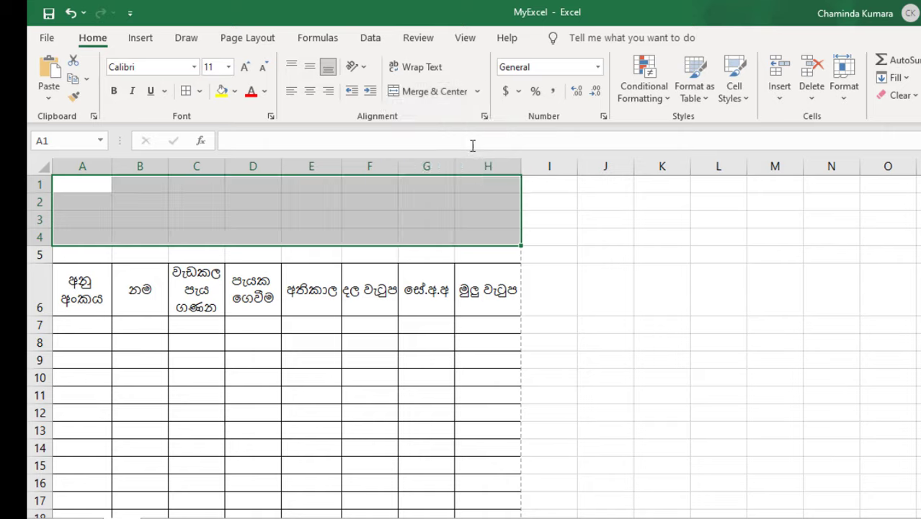
{"action": "left_click", "coordinate": [703, 251]}
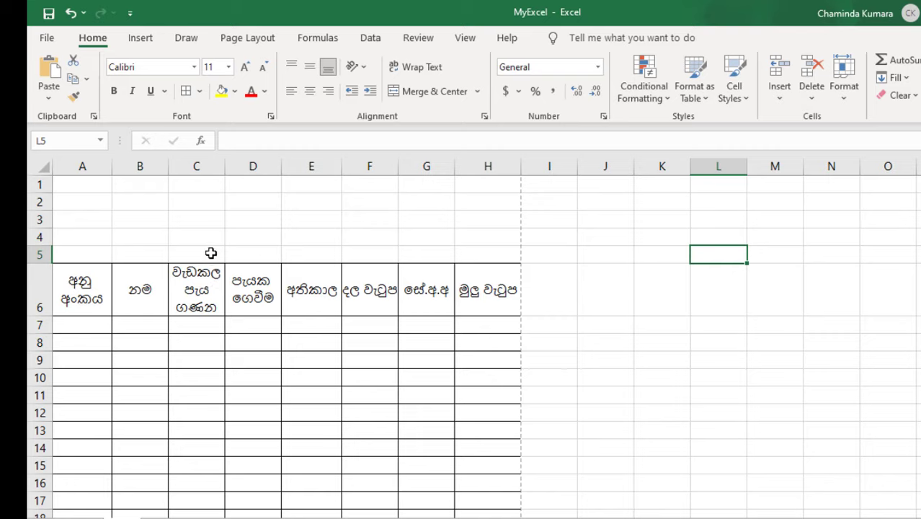
Merge and centre A1:H2 into a single title cell
{"action": "left_click_drag", "start_coordinate": [88, 188], "coordinate": [485, 209]}
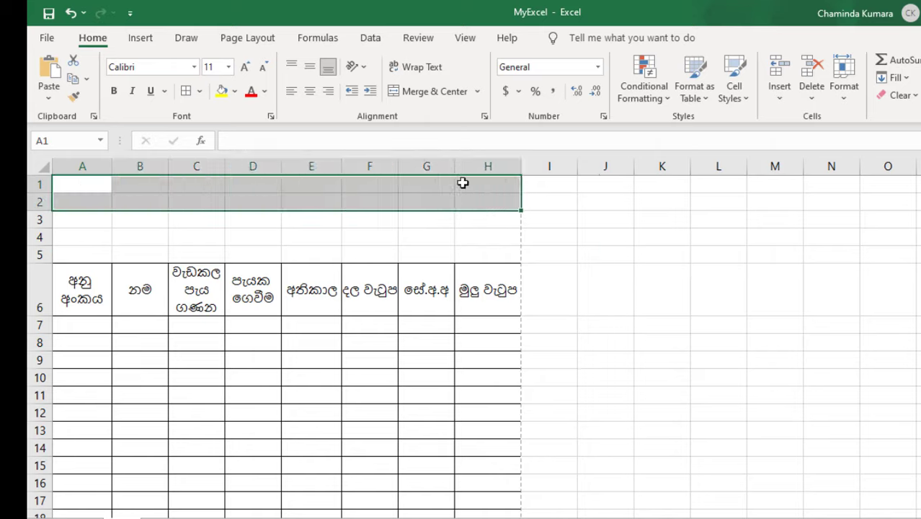
{"action": "left_click", "coordinate": [476, 92]}
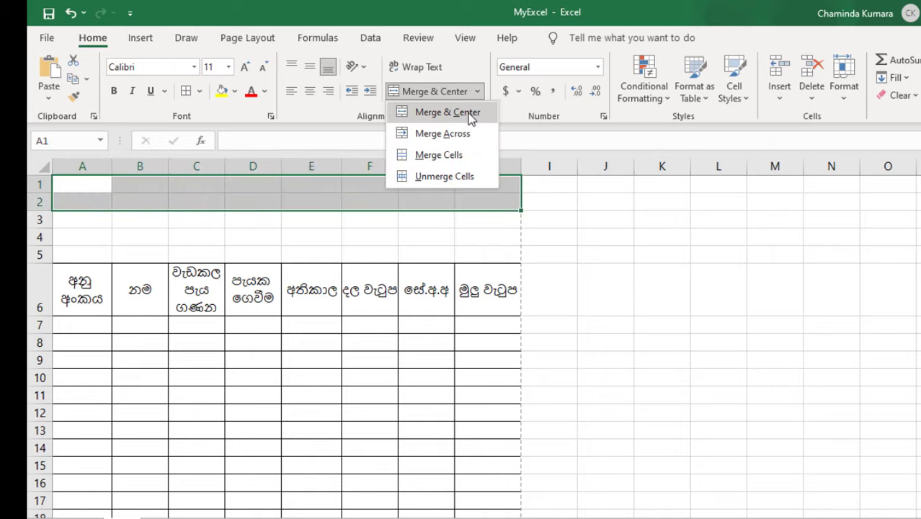
{"action": "left_click", "coordinate": [465, 116]}
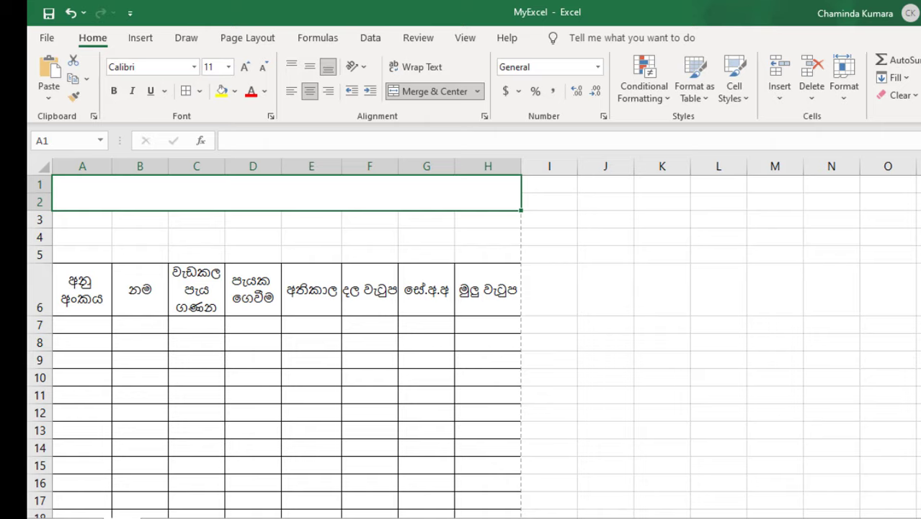
Type the Sinhala title 'පෙරේරා සහ සමාගම' into the merged cell
{"action": "key", "text": "super+space"}
{"action": "type", "text": "අ"}
{"action": "key", "text": "BackSpace"}
{"action": "type", "text": "ප"}
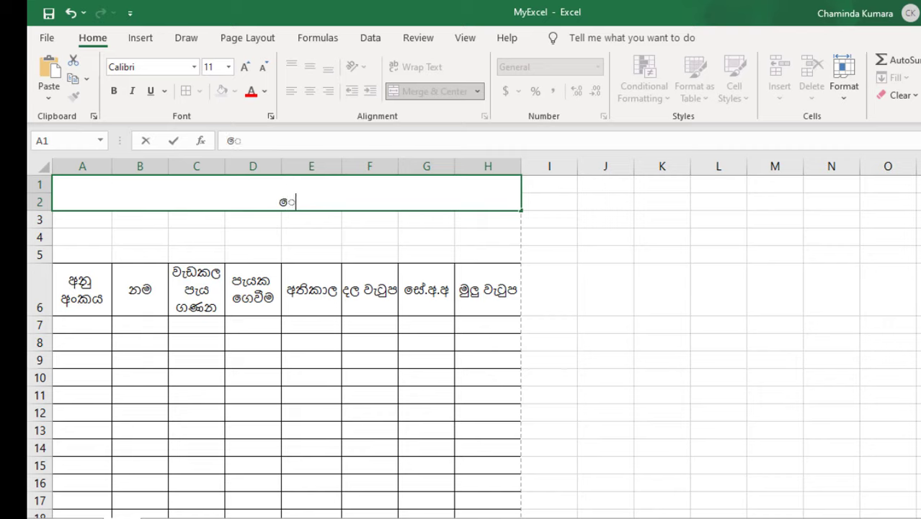
{"action": "type", "text": "ෙරේ"}
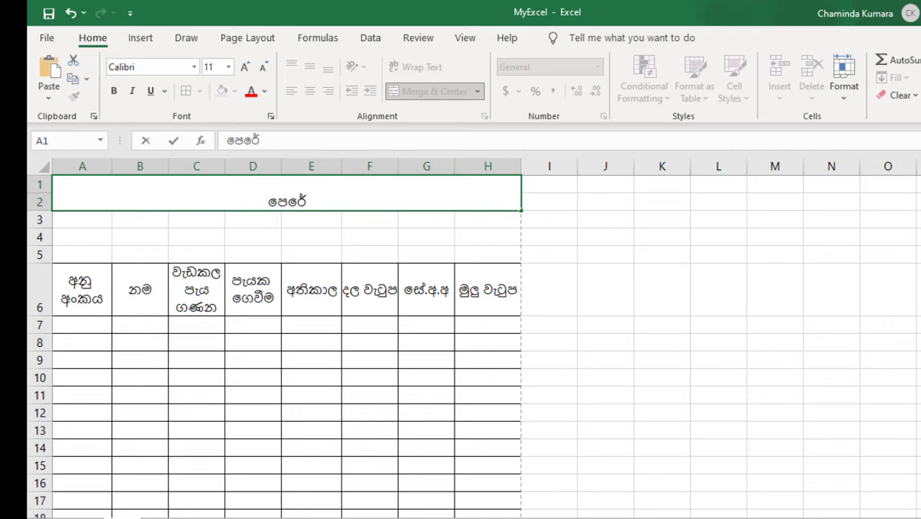
{"action": "type", "text": "රා සහ හ"}
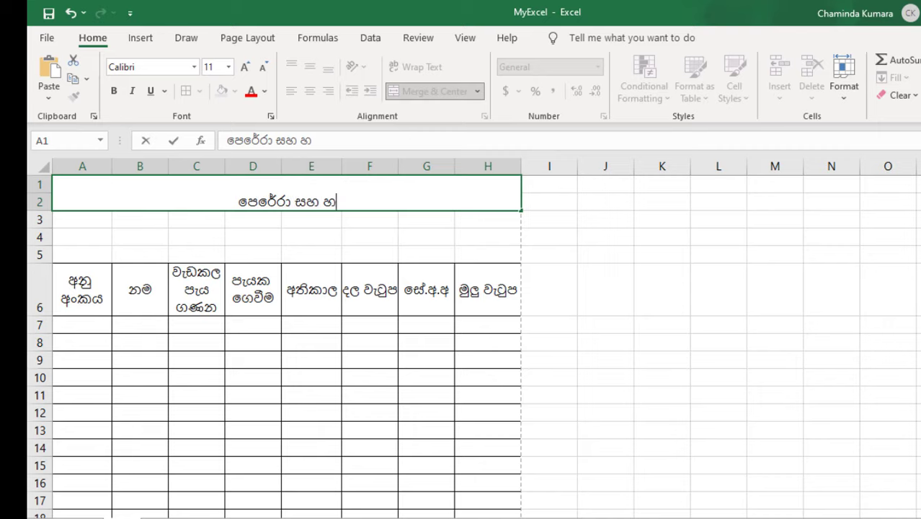
{"action": "key", "text": "BackSpace"}
{"action": "type", "text": "ස"}
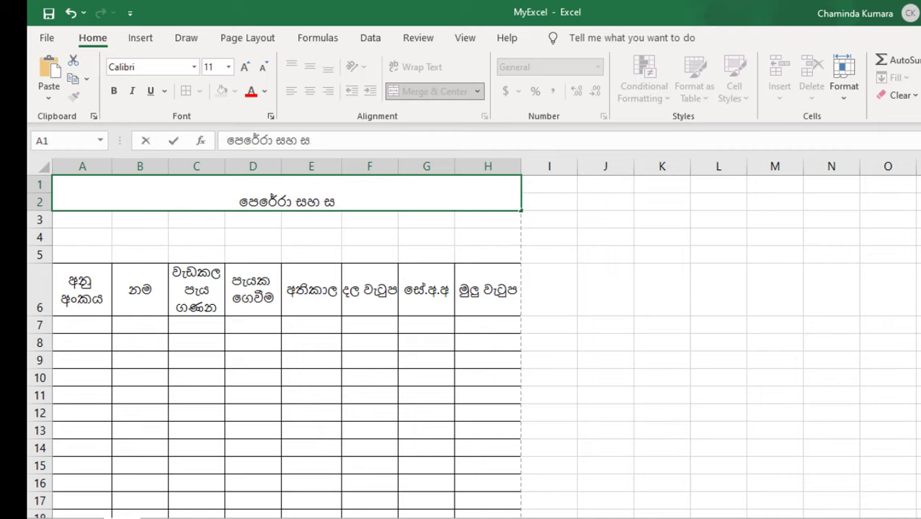
{"action": "type", "text": "මාගම"}
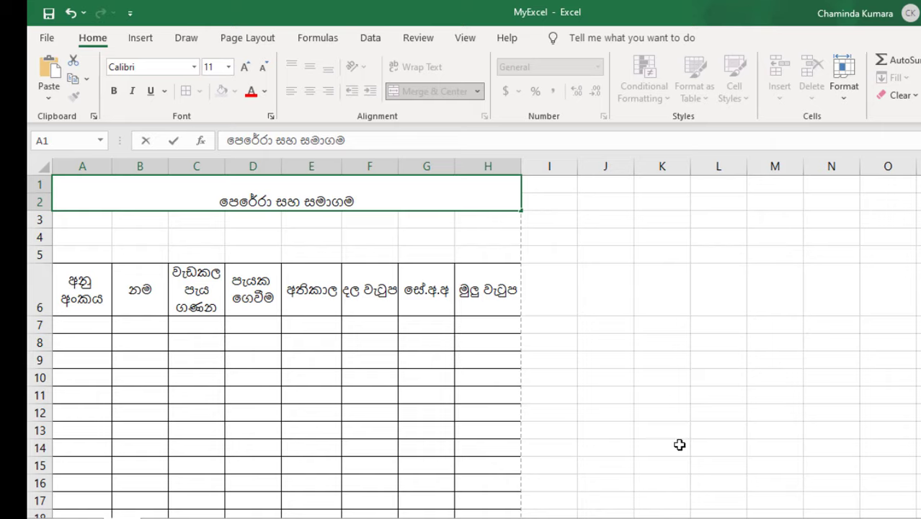
Commit the company title and centre it vertically in its cell
{"action": "left_click", "coordinate": [649, 245]}
{"action": "left_click", "coordinate": [316, 197]}
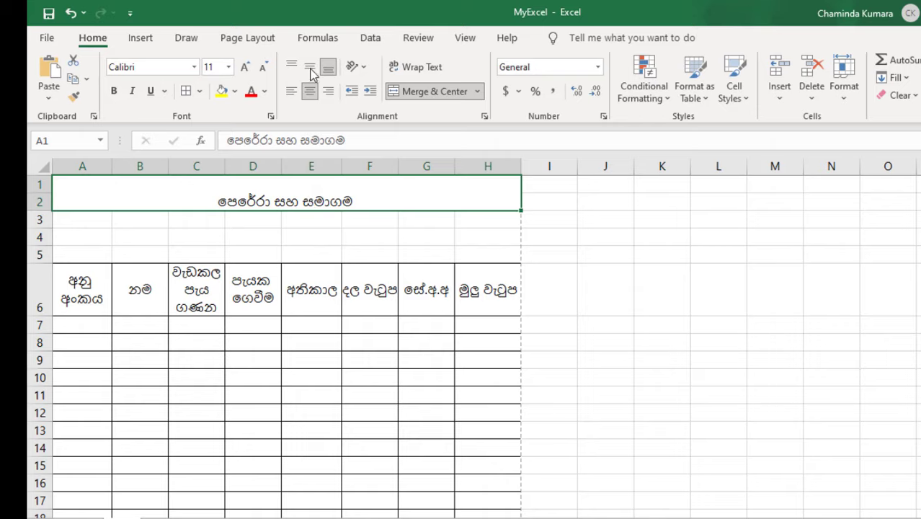
{"action": "left_click", "coordinate": [310, 68]}
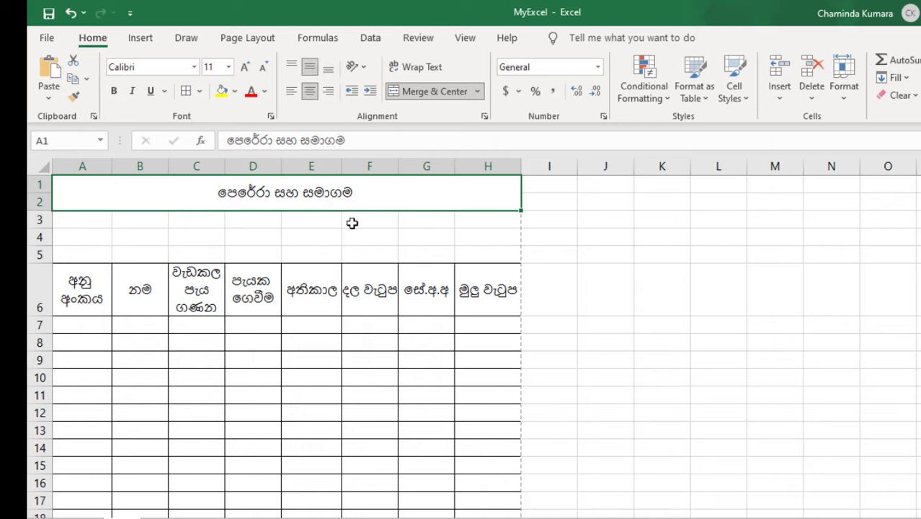
{"action": "left_click", "coordinate": [648, 274]}
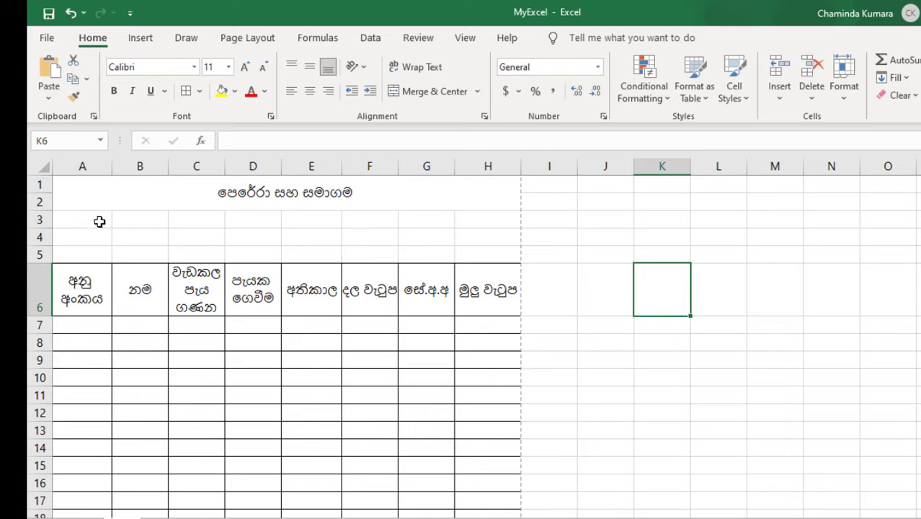
Merge A3:H3 into one cell and centre its contents
{"action": "left_click_drag", "start_coordinate": [97, 221], "coordinate": [497, 220]}
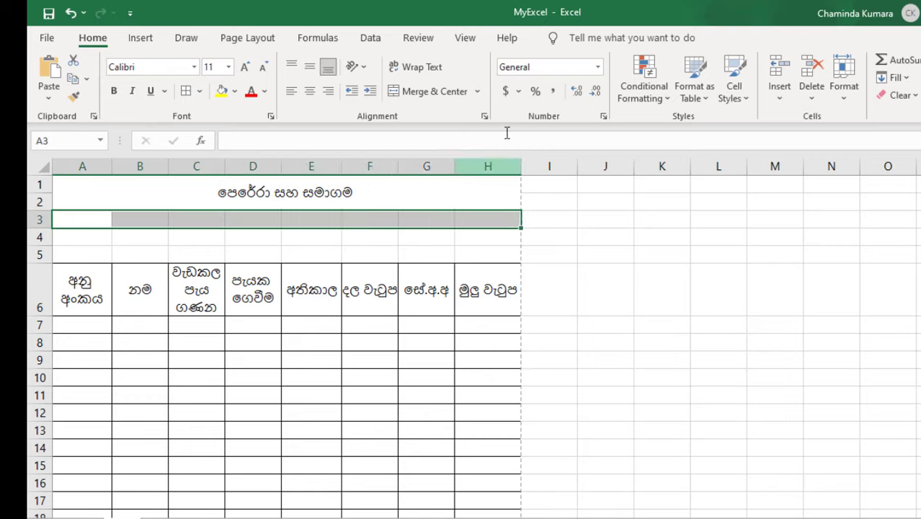
{"action": "left_click", "coordinate": [478, 93]}
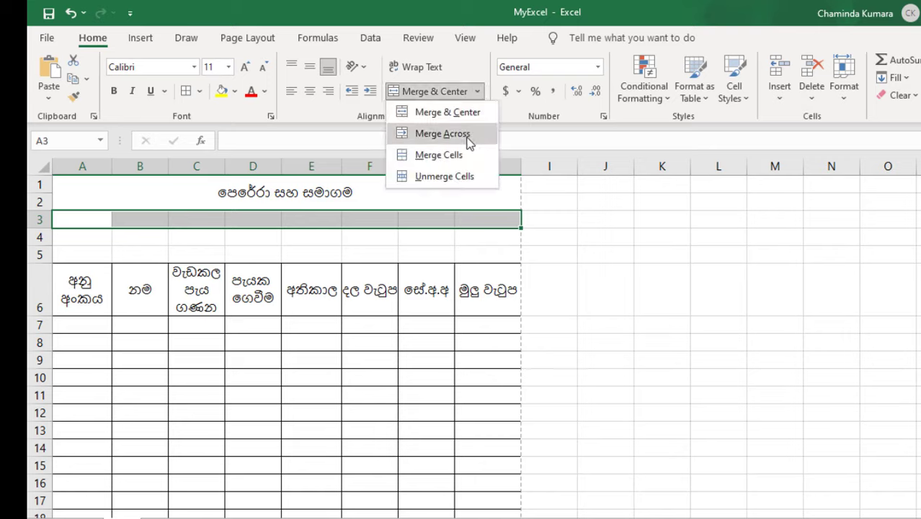
{"action": "left_click", "coordinate": [473, 136]}
{"action": "left_click", "coordinate": [662, 276]}
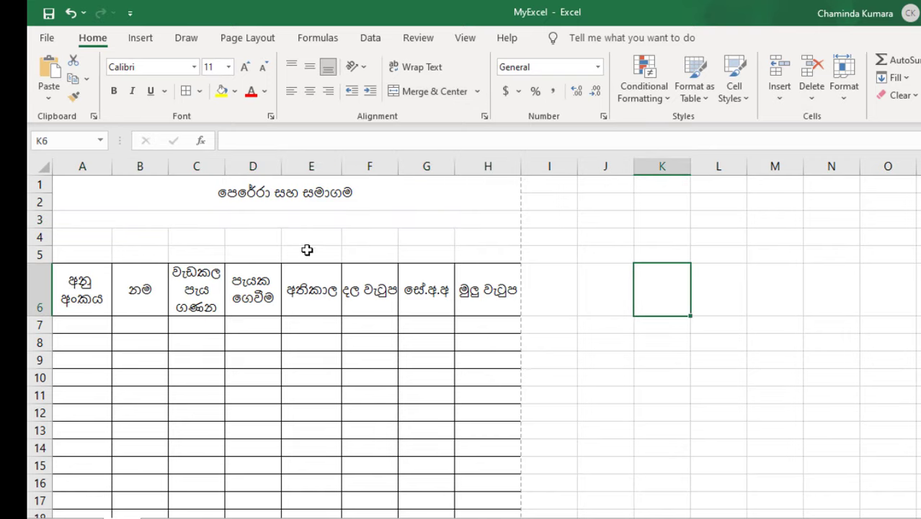
{"action": "left_click", "coordinate": [133, 220]}
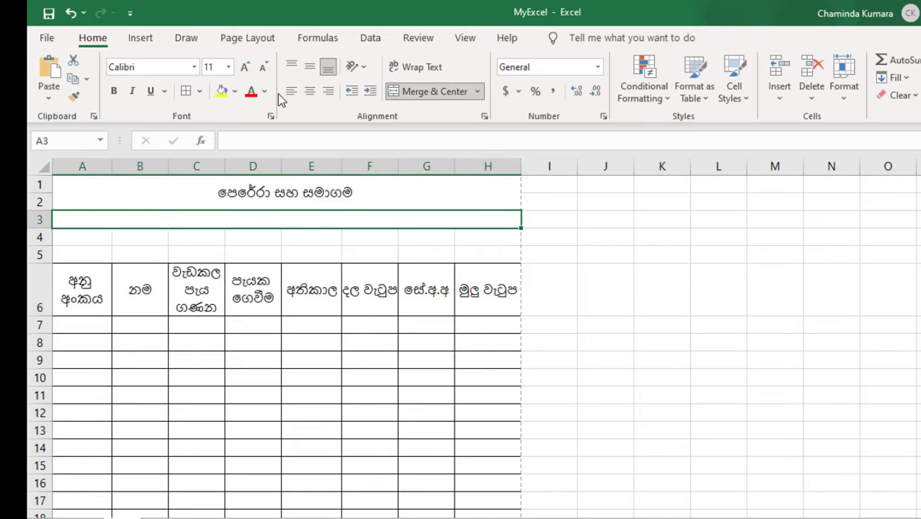
{"action": "left_click", "coordinate": [310, 94]}
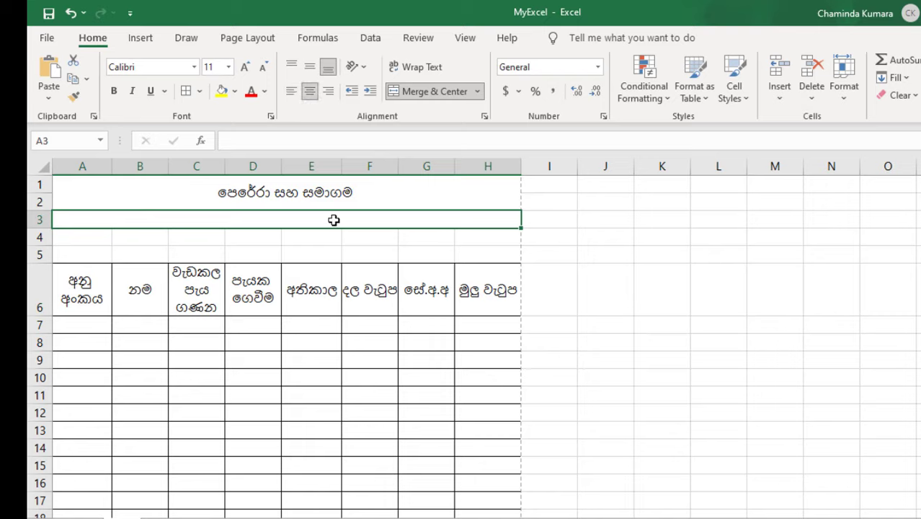
Type the Sinhala subtitle 'දෛනික කම්කරුවන්ගේ වැටුප් වාර්ථාව' into row 3
{"action": "key", "text": "super+space"}
{"action": "type", "text": "ෛදනික"}
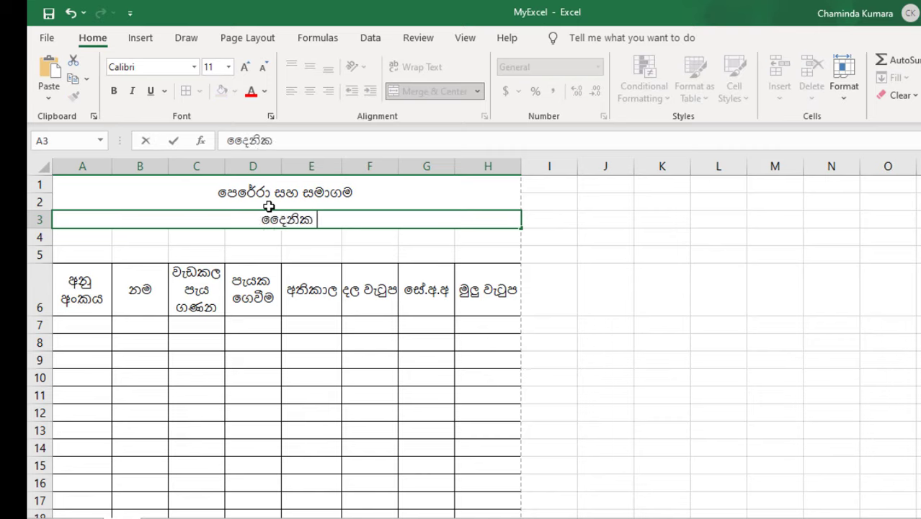
{"action": "type", "text": " කම්කර"}
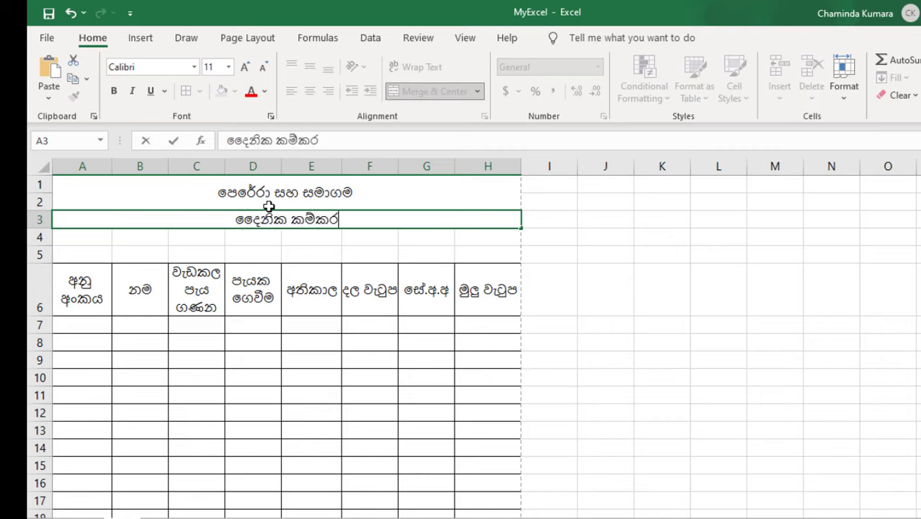
{"action": "type", "text": "ුවෙ"}
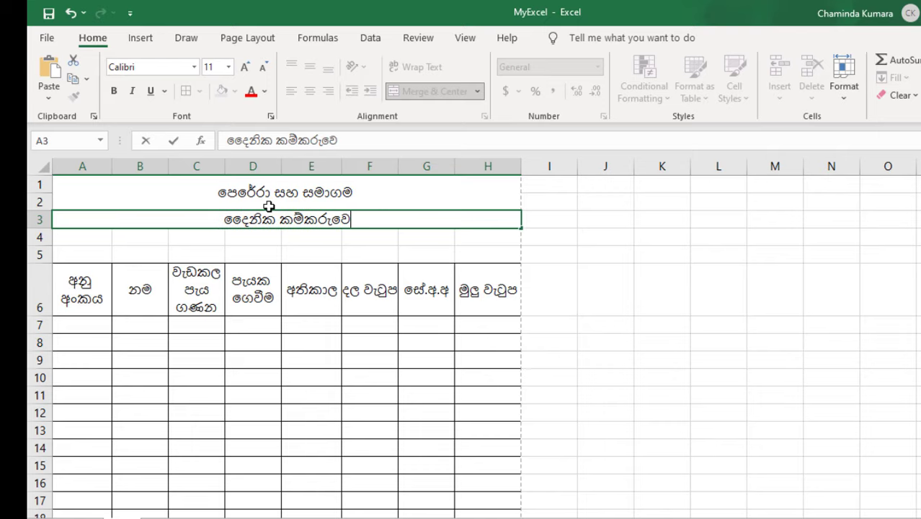
{"action": "type", "text": "නෙ"}
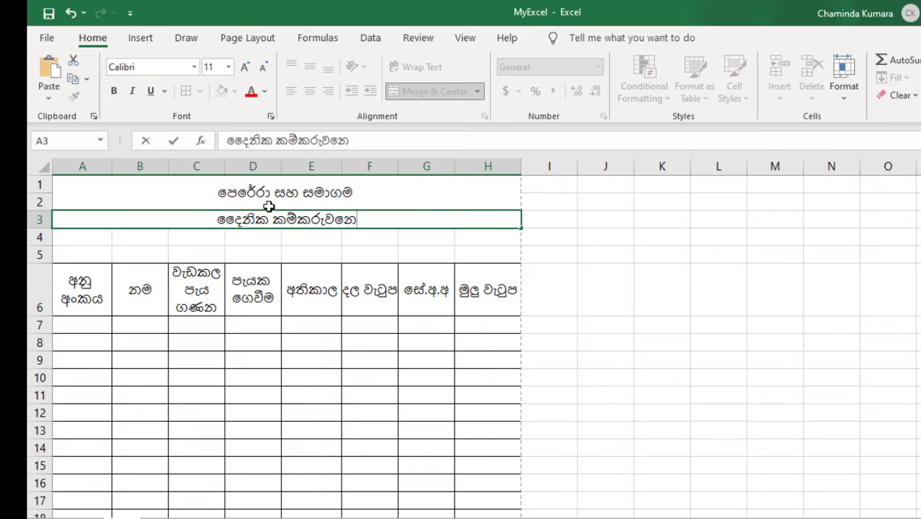
{"action": "type", "text": "න්ගේ වැ"}
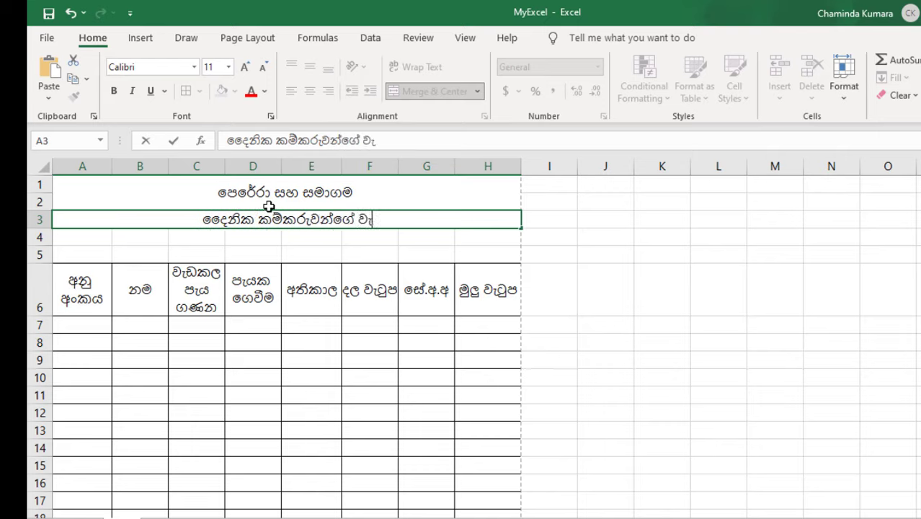
{"action": "type", "text": "ඩ"}
{"action": "key", "text": "BackSpace"}
{"action": "type", "text": "ටු"}
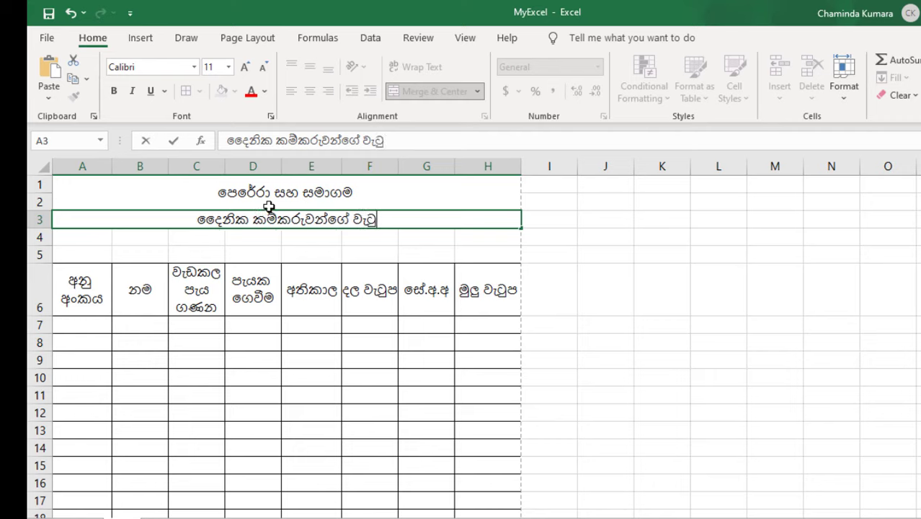
{"action": "type", "text": "බ"}
{"action": "key", "text": "BackSpace"}
{"action": "type", "text": "ප් වාර්ථ"}
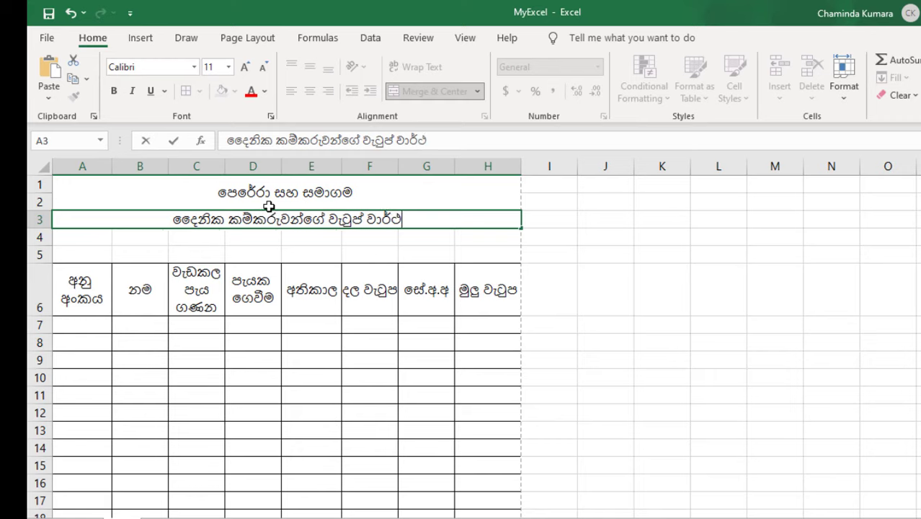
{"action": "type", "text": "ාව"}
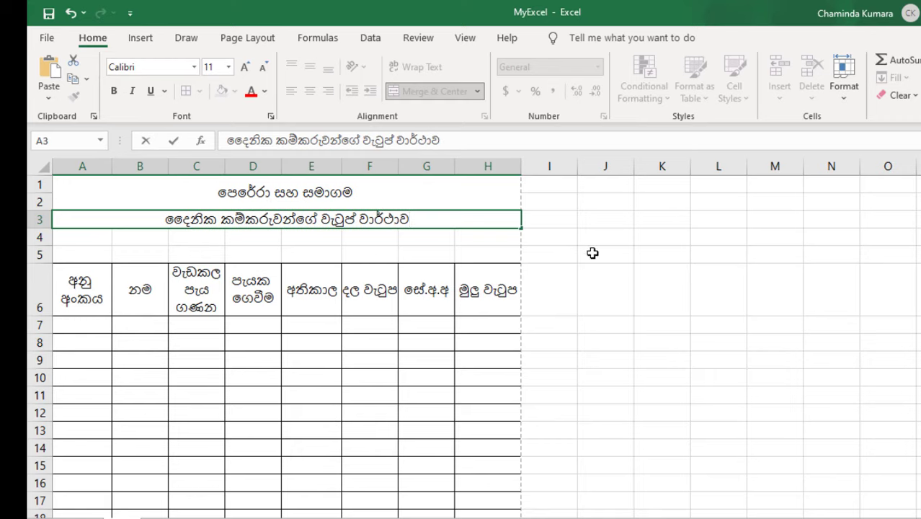
{"action": "left_click", "coordinate": [592, 253]}
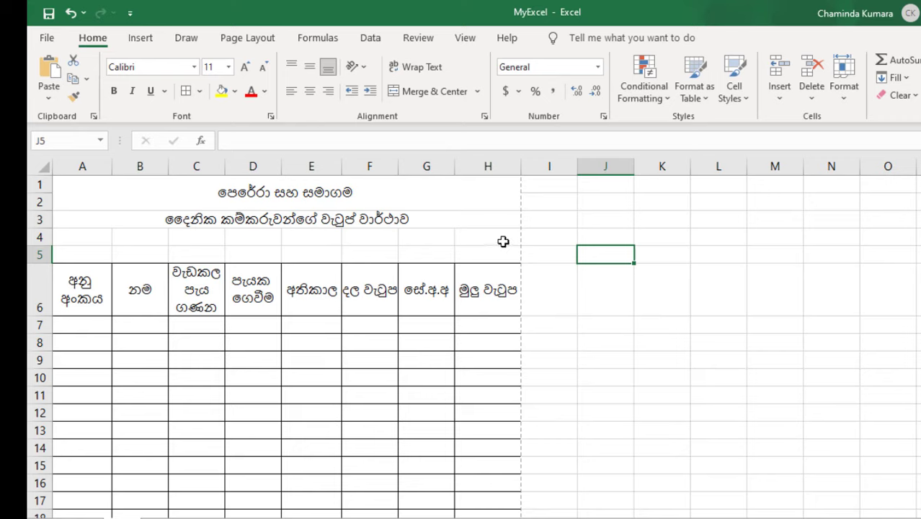
Merge A4:H4 into a single cell using Merge Across
{"action": "left_click_drag", "start_coordinate": [509, 240], "coordinate": [92, 237]}
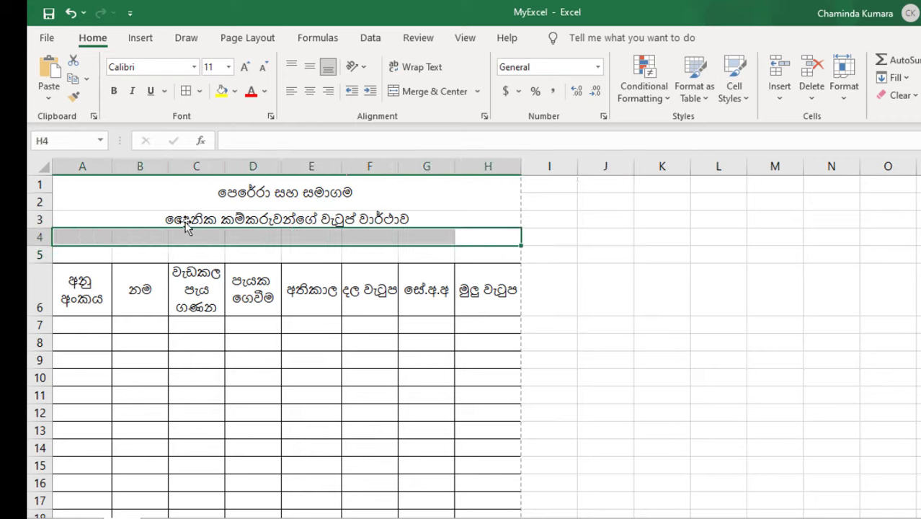
{"action": "left_click", "coordinate": [477, 92]}
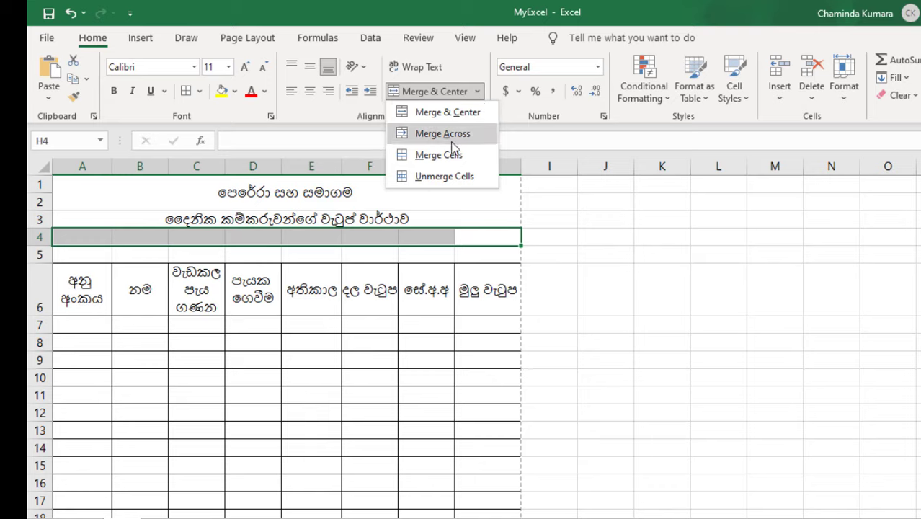
{"action": "left_click", "coordinate": [453, 144]}
{"action": "left_click", "coordinate": [591, 294]}
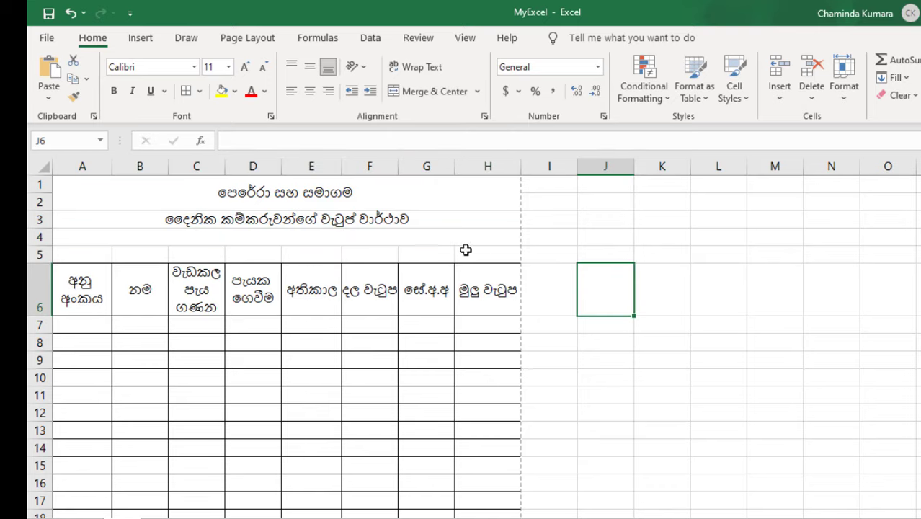
{"action": "left_click", "coordinate": [338, 236]}
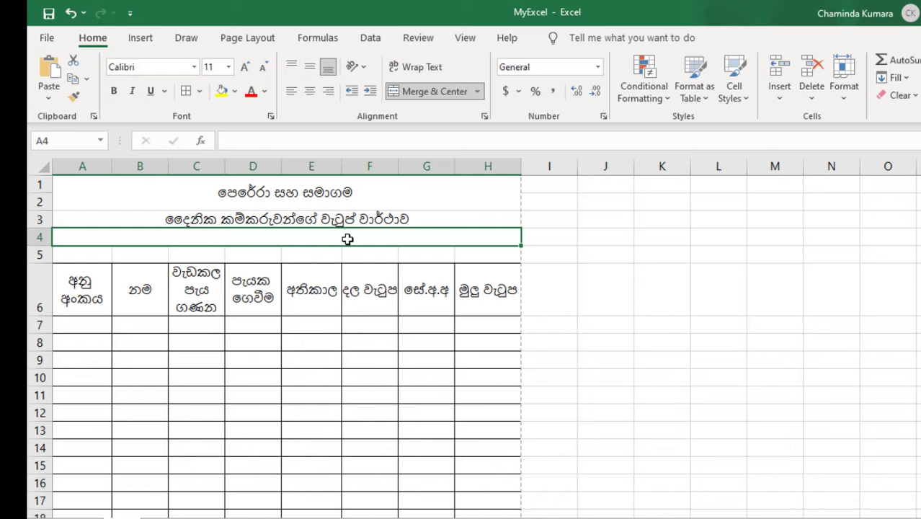
Enter the date '2021 ජනවාරි' in row 4 and centre it
{"action": "type", "text": "20"}
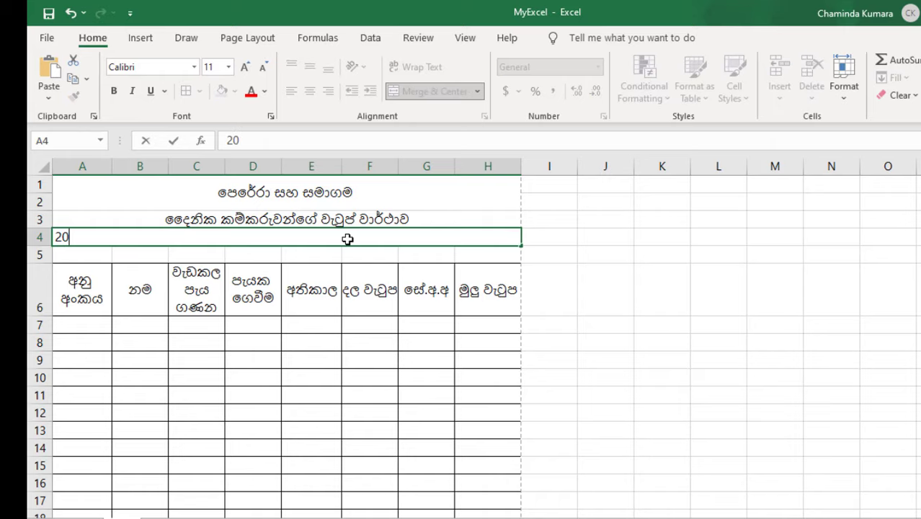
{"action": "type", "text": "21 ප"}
{"action": "key", "text": "BackSpace"}
{"action": "type", "text": "ජන"}
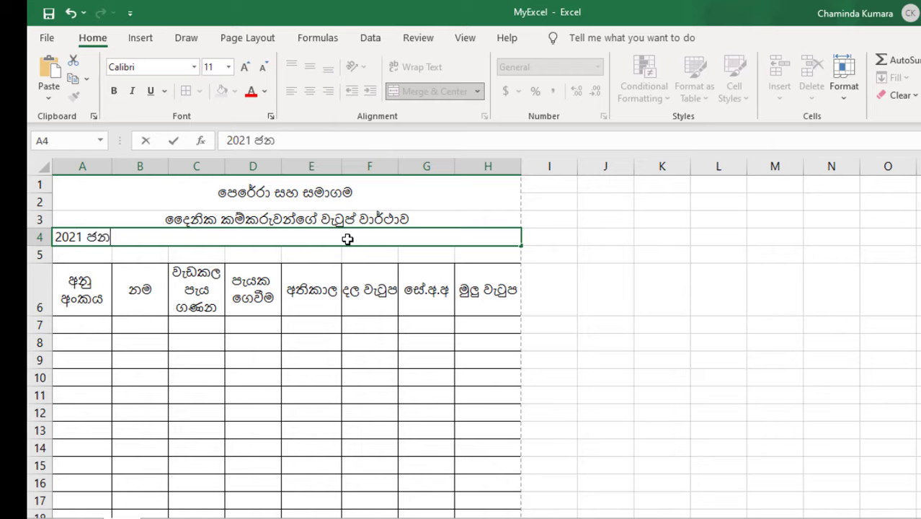
{"action": "type", "text": "වාරි"}
{"action": "left_click", "coordinate": [671, 341]}
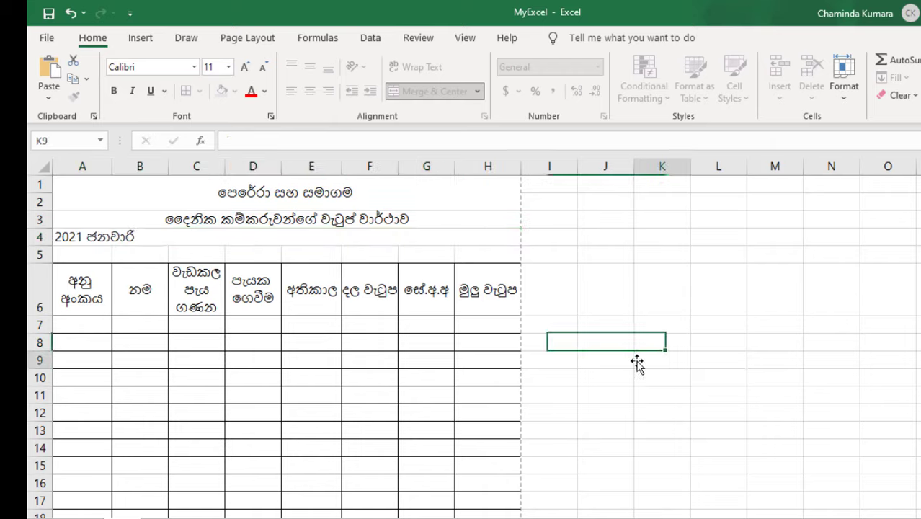
{"action": "left_click", "coordinate": [126, 237]}
{"action": "left_click", "coordinate": [316, 94]}
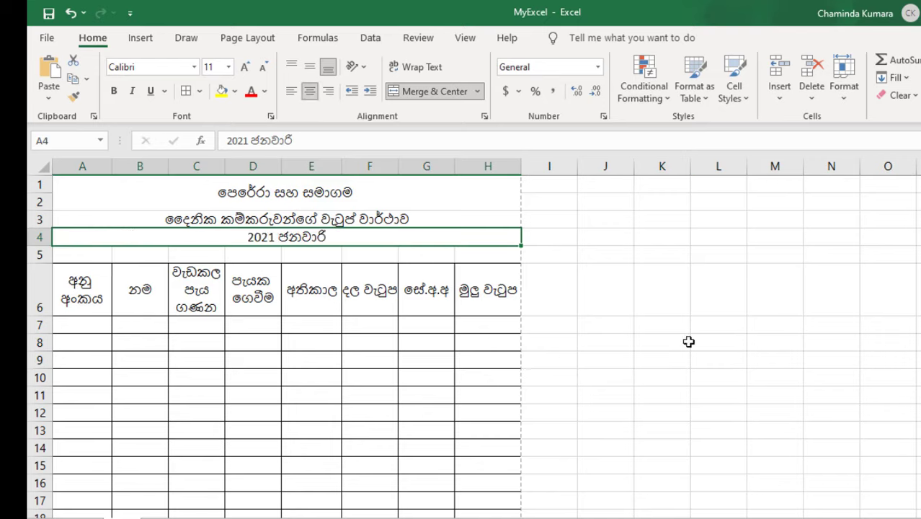
{"action": "left_click", "coordinate": [684, 344]}
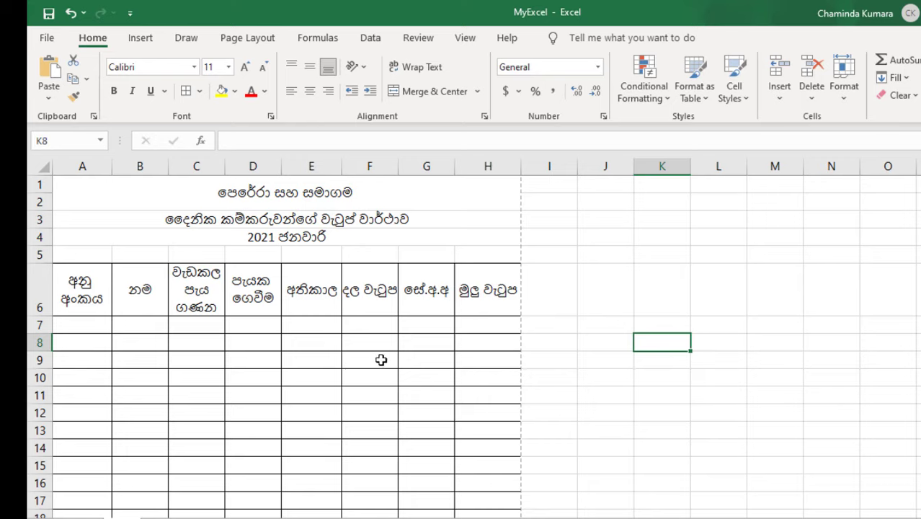
Merge cells B7:D8 into one block spanning two rows and three columns
{"action": "left_click_drag", "start_coordinate": [134, 325], "coordinate": [260, 348]}
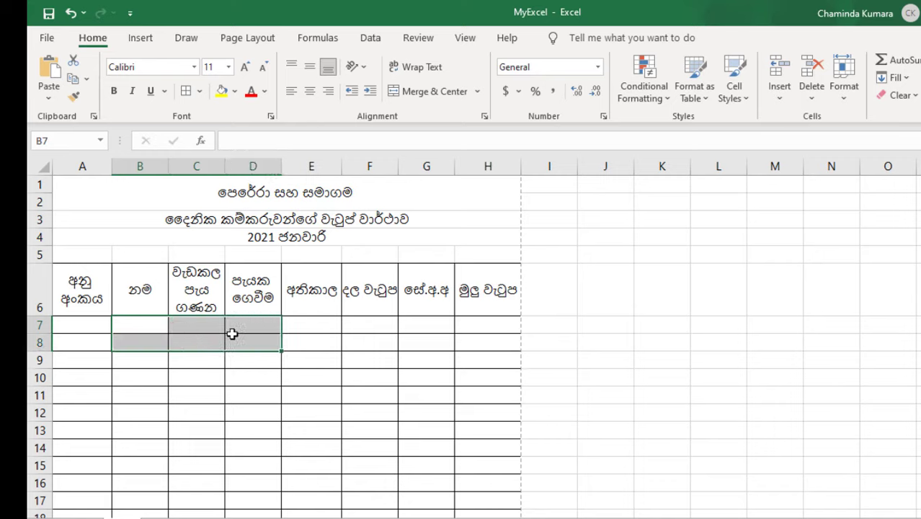
{"action": "left_click", "coordinate": [431, 92]}
{"action": "left_click", "coordinate": [351, 378]}
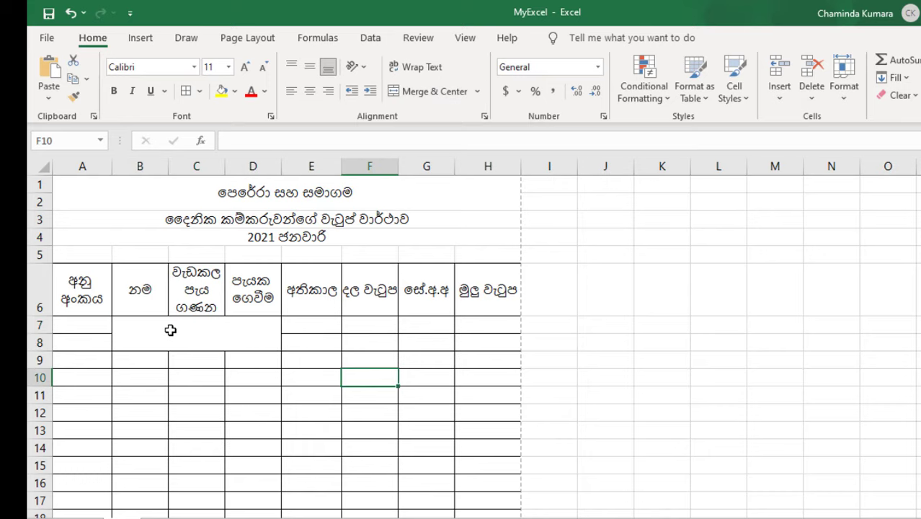
Check the print preview of the sheet, then return to the worksheet
{"action": "left_click", "coordinate": [46, 37]}
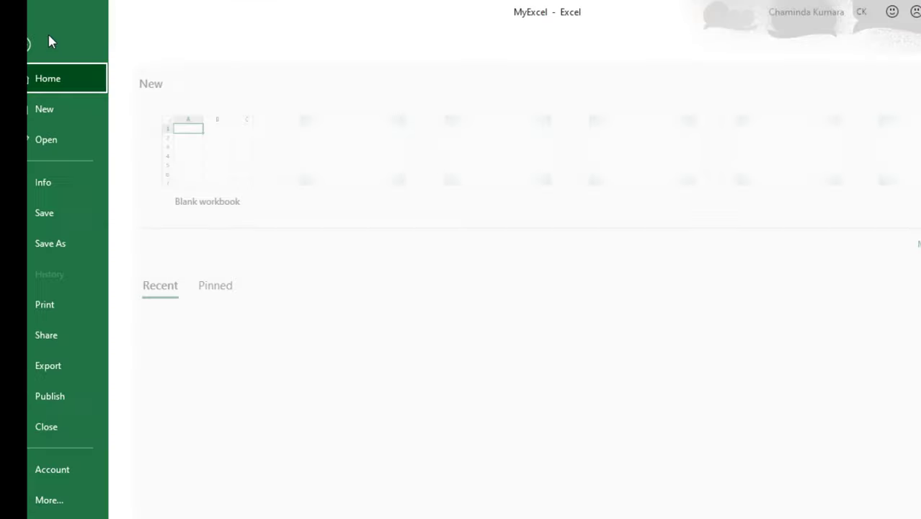
{"action": "left_click", "coordinate": [92, 307]}
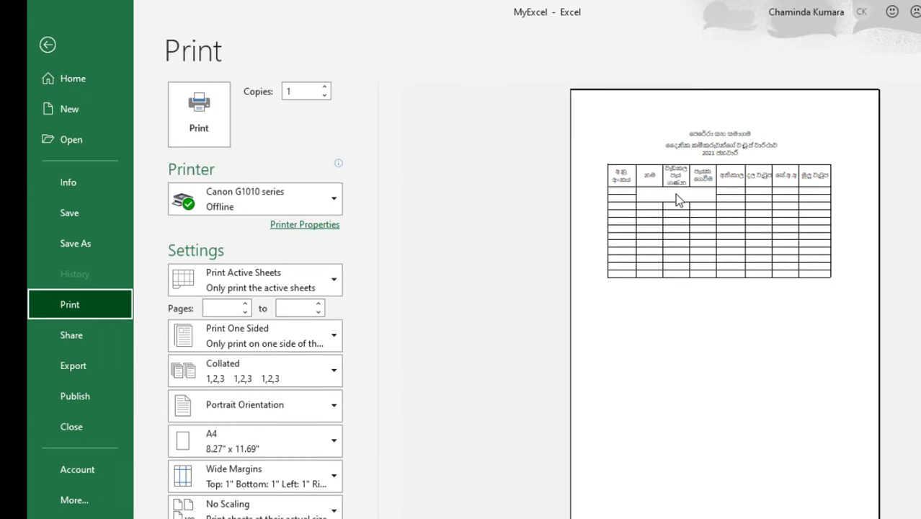
{"action": "key", "text": "Escape"}
Undo the B7:D8 merge so the cells are separate, with page layout settings shown
{"action": "key", "text": "ctrl+z"}
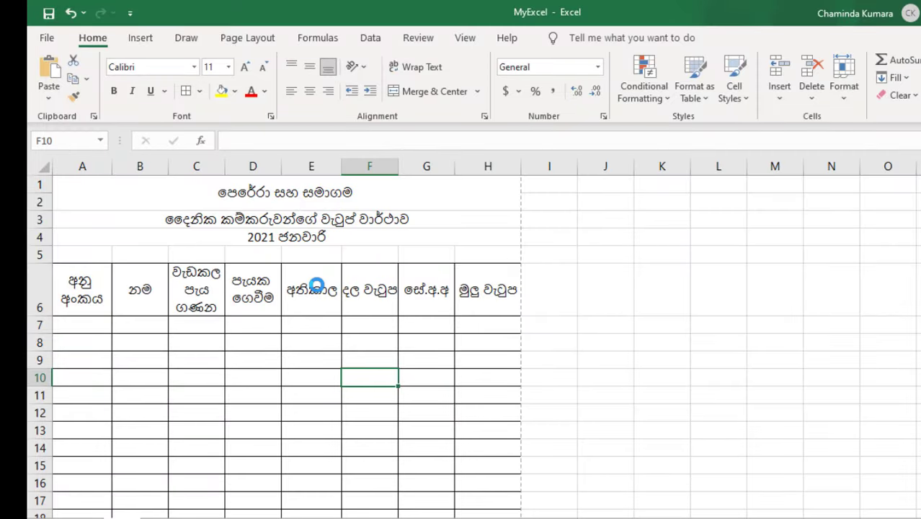
{"action": "left_click", "coordinate": [360, 342]}
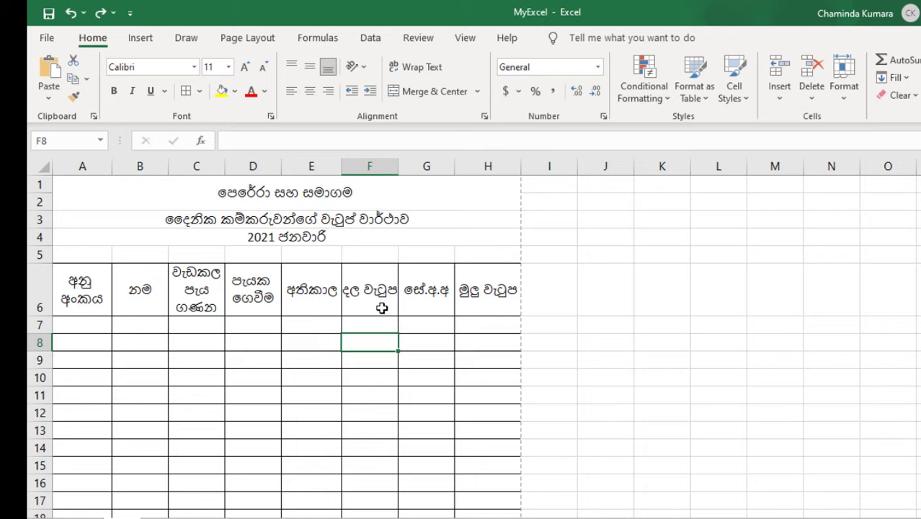
{"action": "scroll", "coordinate": [382, 308], "scroll_direction": "down", "scroll_amount": 2}
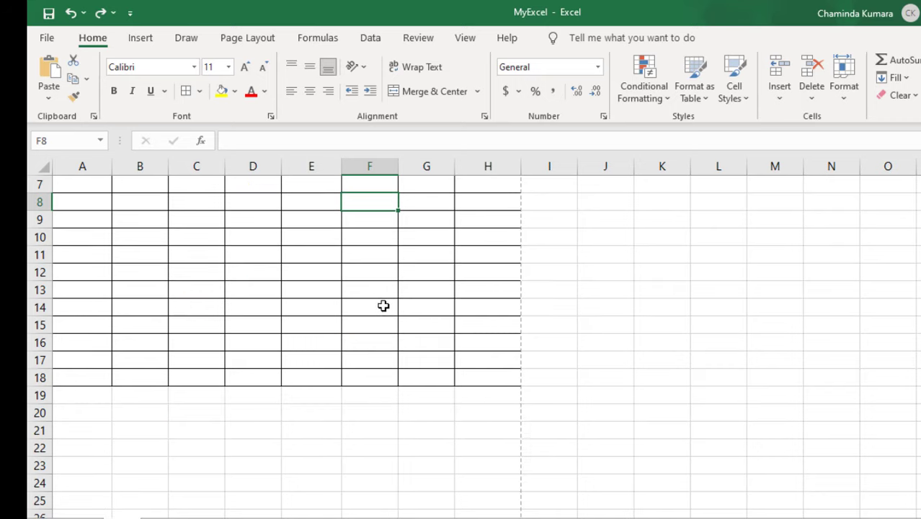
{"action": "scroll", "coordinate": [383, 304], "scroll_direction": "up", "scroll_amount": 1}
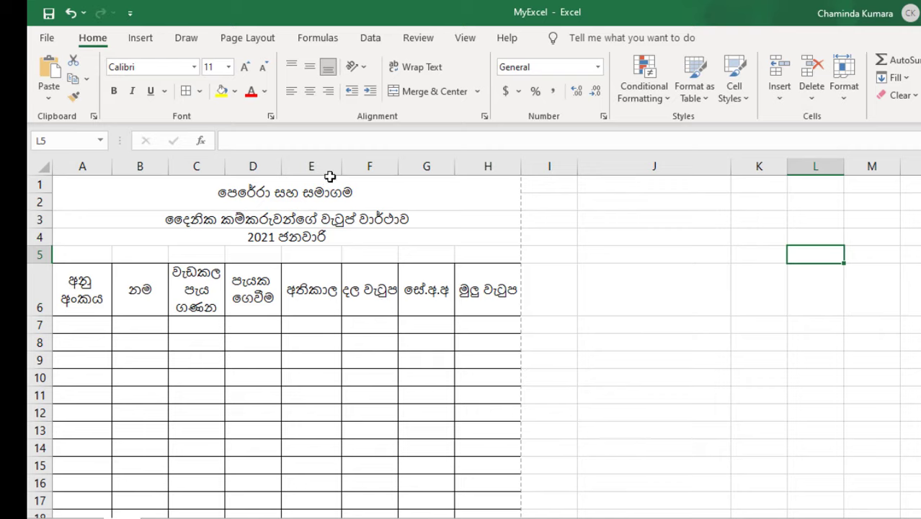
{"action": "left_click", "coordinate": [248, 37]}
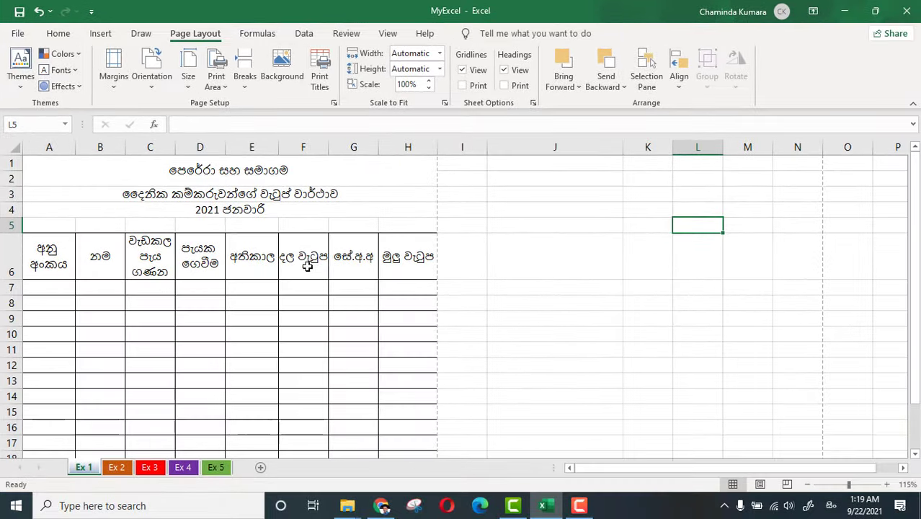
{"action": "left_click", "coordinate": [152, 85]}
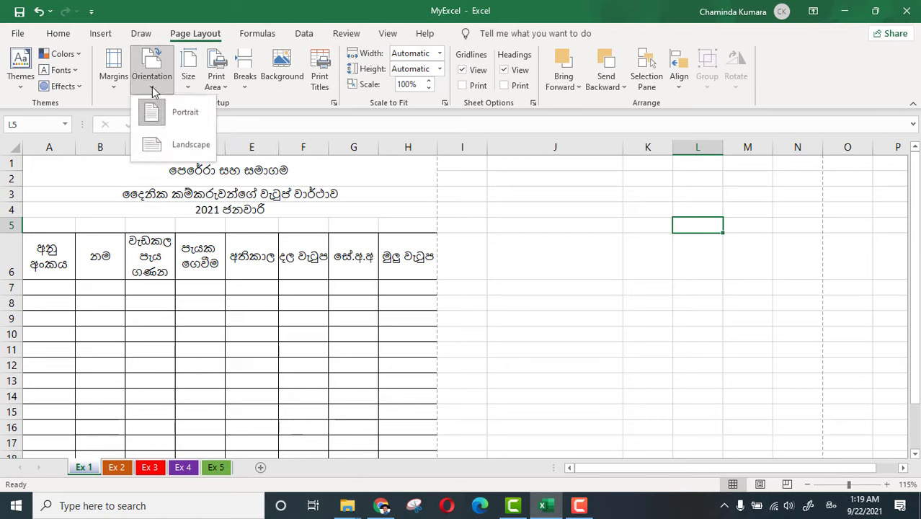
{"action": "left_click", "coordinate": [186, 148]}
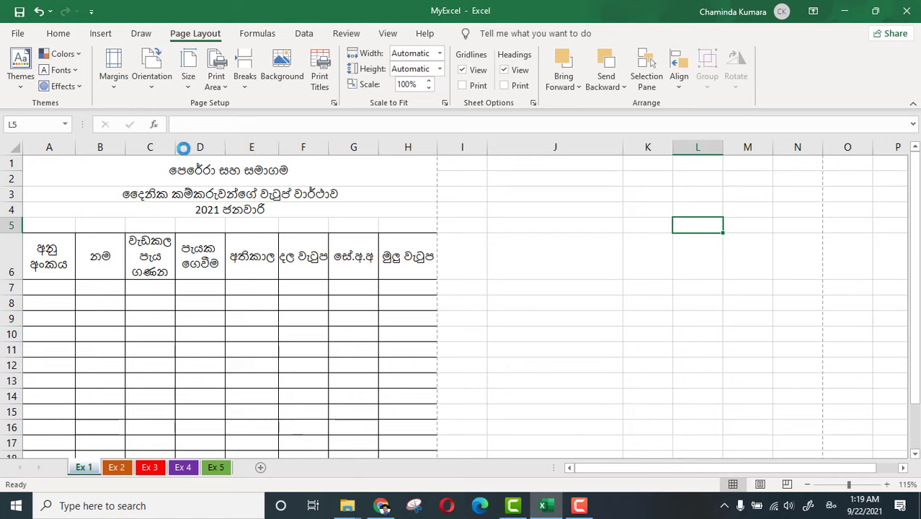
{"action": "left_click", "coordinate": [580, 307]}
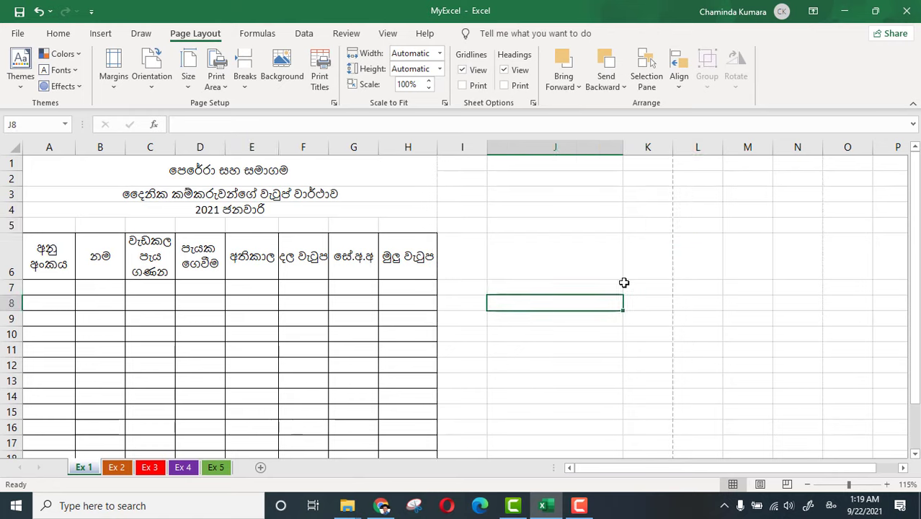
{"action": "scroll", "coordinate": [549, 336], "scroll_direction": "down", "scroll_amount": 2}
{"action": "scroll", "coordinate": [649, 303], "scroll_direction": "down", "scroll_amount": 4}
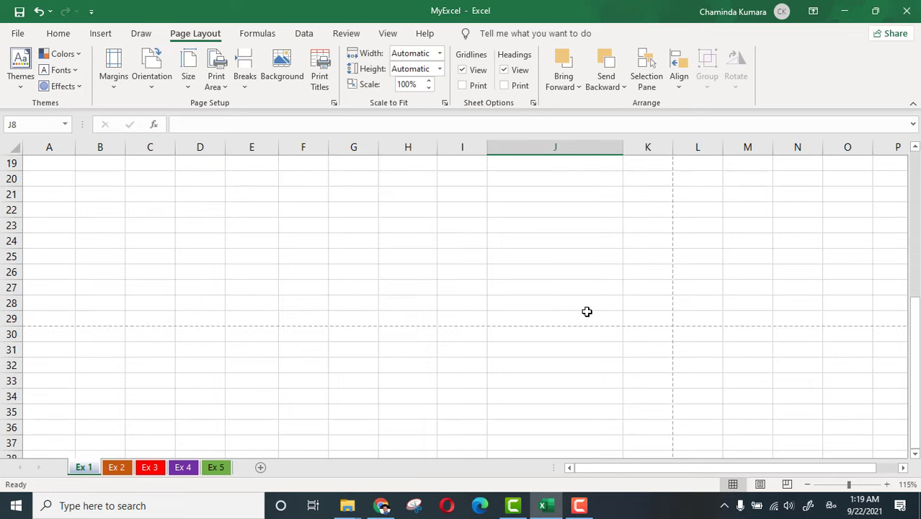
{"action": "scroll", "coordinate": [541, 306], "scroll_direction": "up", "scroll_amount": 4}
{"action": "scroll", "coordinate": [454, 299], "scroll_direction": "up", "scroll_amount": 2}
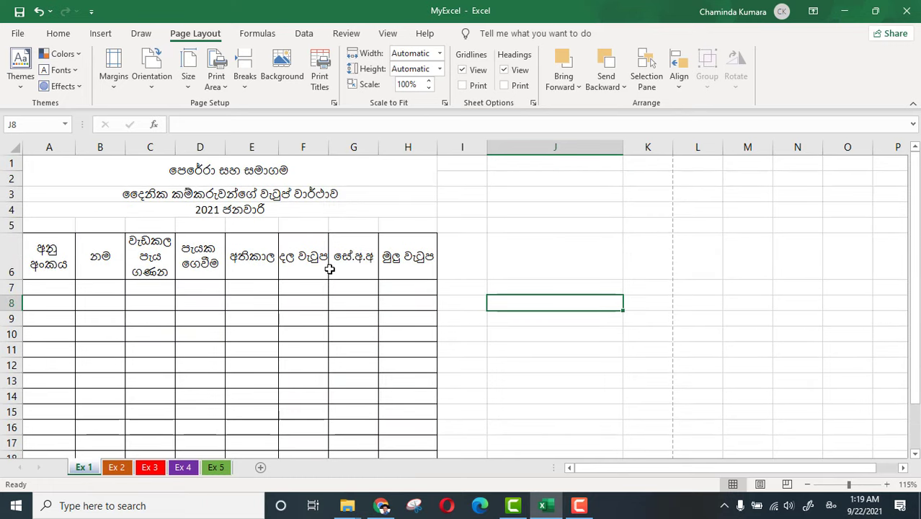
{"action": "left_click", "coordinate": [634, 349]}
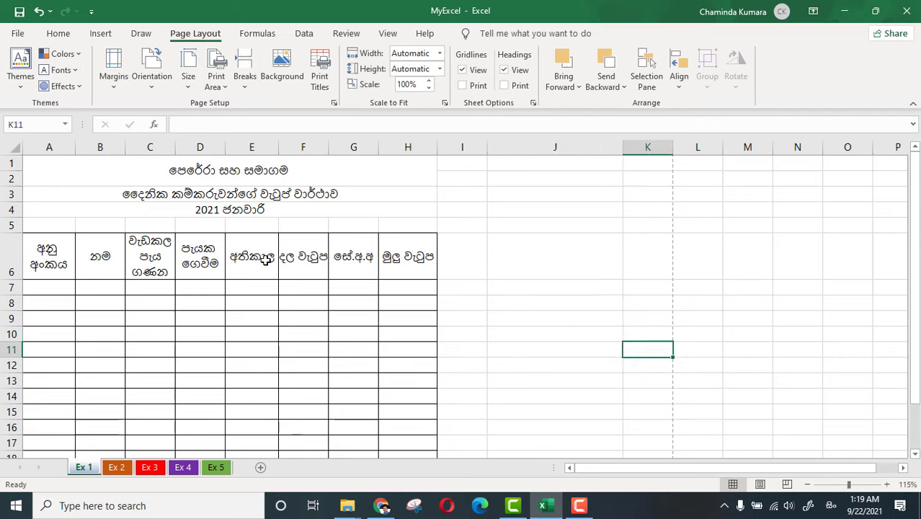
Left-align the නම header in B6, indent it three steps, then reduce the indent twice
{"action": "left_click", "coordinate": [59, 33]}
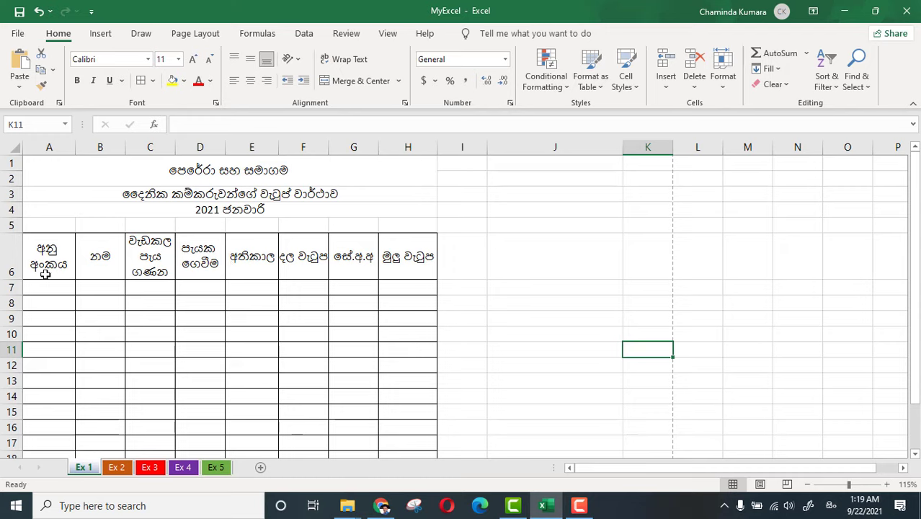
{"action": "left_click", "coordinate": [99, 254]}
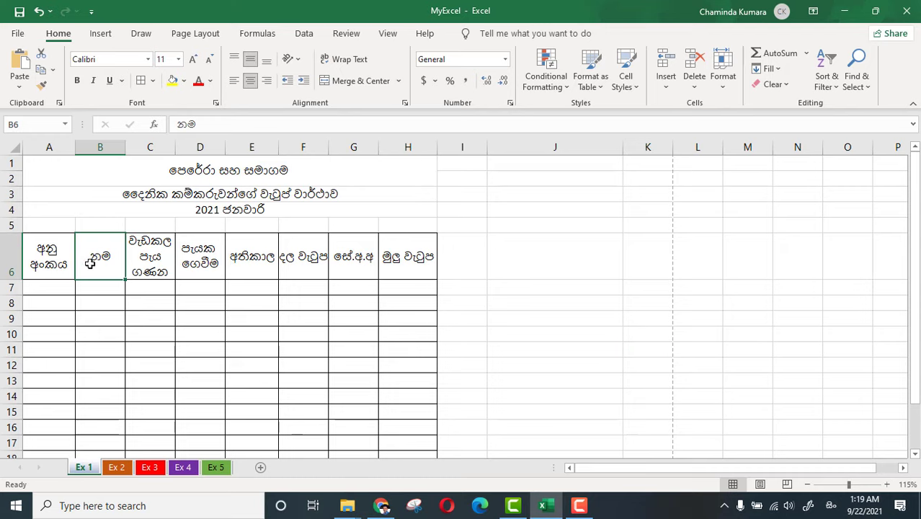
{"action": "left_click", "coordinate": [234, 80]}
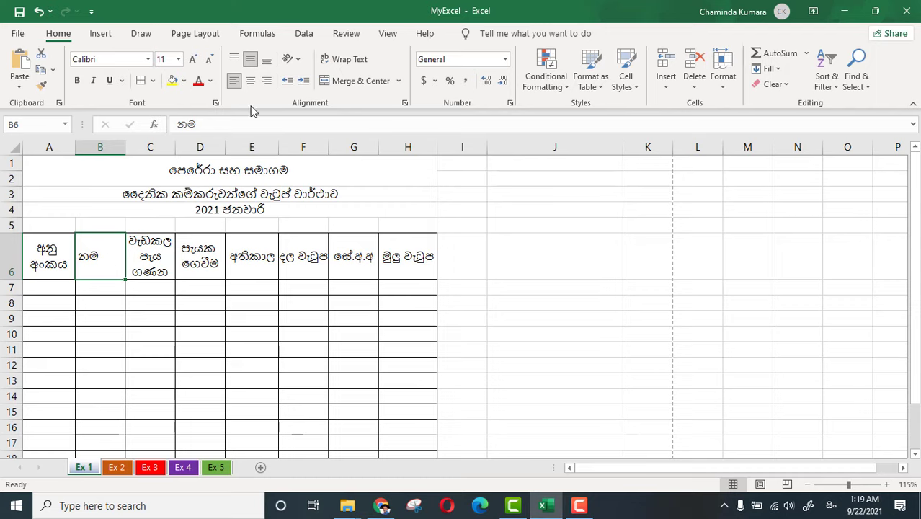
{"action": "left_click", "coordinate": [303, 81]}
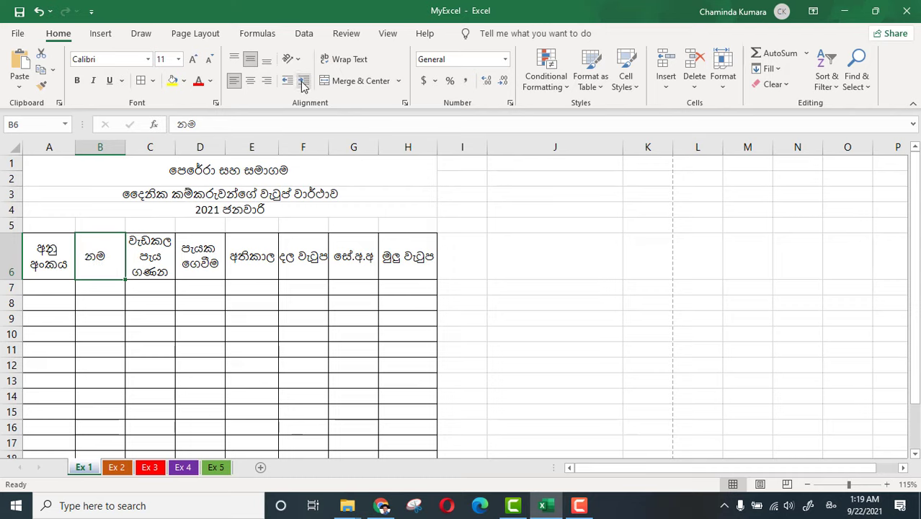
{"action": "left_click", "coordinate": [303, 81]}
{"action": "left_click", "coordinate": [303, 81]}
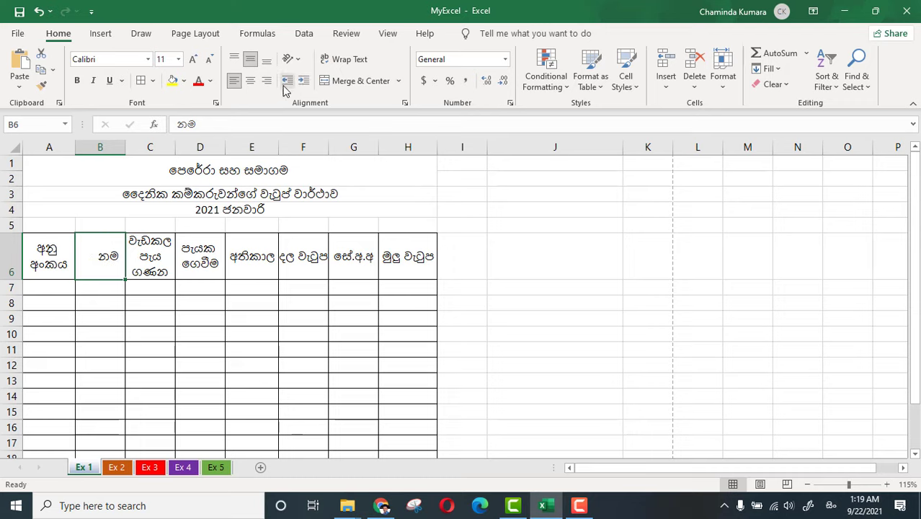
{"action": "left_click", "coordinate": [286, 81]}
{"action": "left_click", "coordinate": [286, 81]}
{"action": "left_click", "coordinate": [286, 82]}
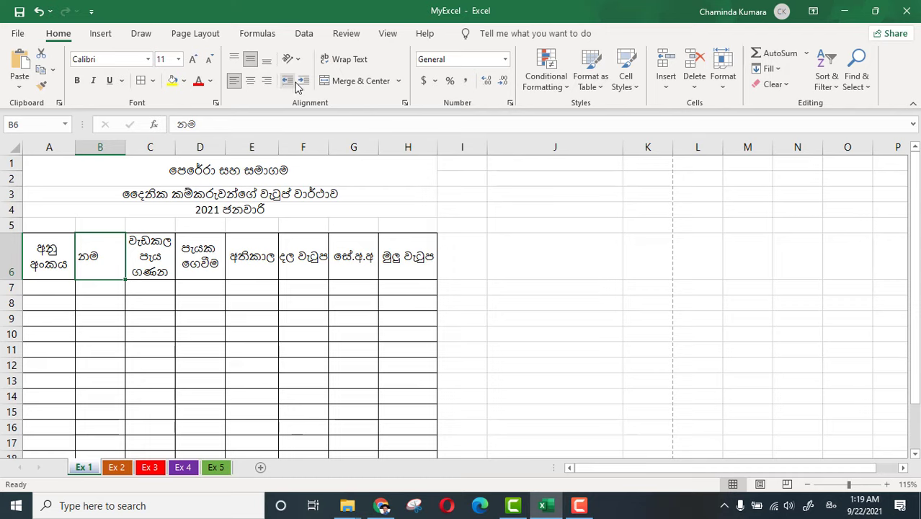
Try centred, right-aligned and indented left placements of the header, finally leaving it centred
{"action": "left_click", "coordinate": [303, 81]}
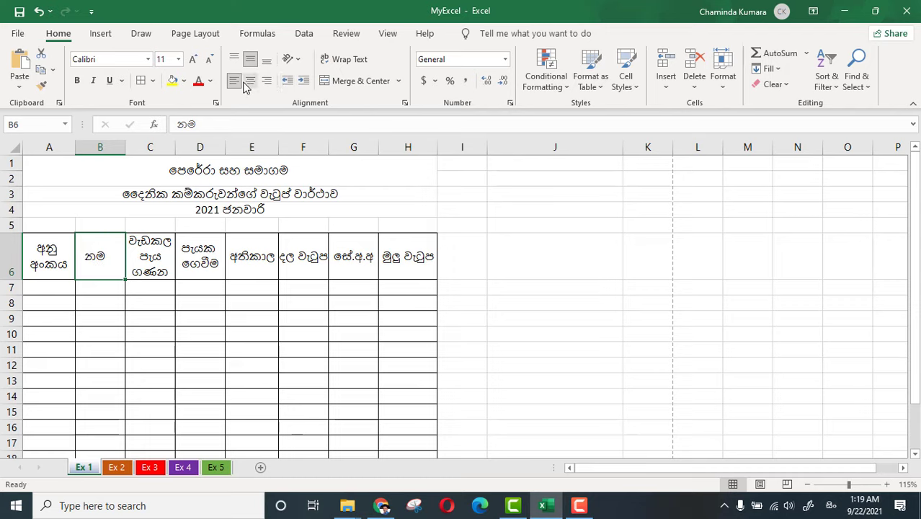
{"action": "left_click", "coordinate": [253, 81]}
{"action": "left_click", "coordinate": [266, 82]}
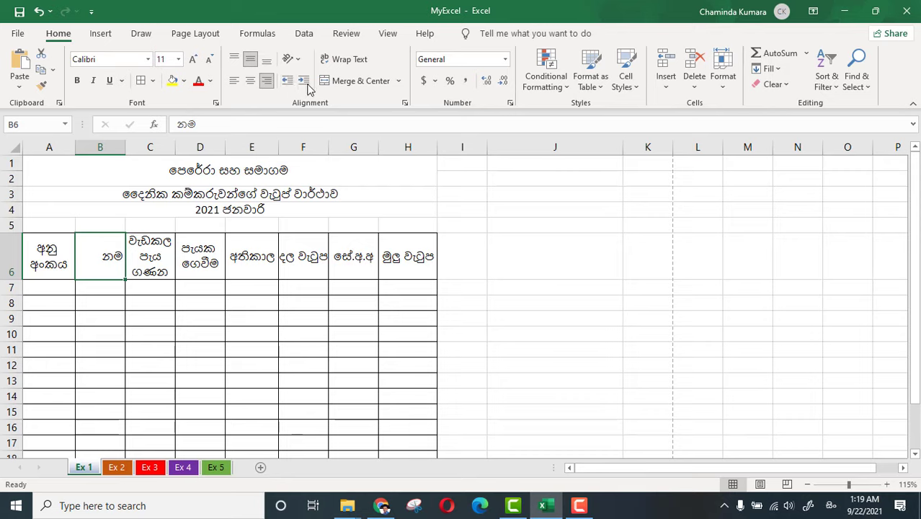
{"action": "left_click", "coordinate": [303, 86]}
{"action": "left_click", "coordinate": [304, 87]}
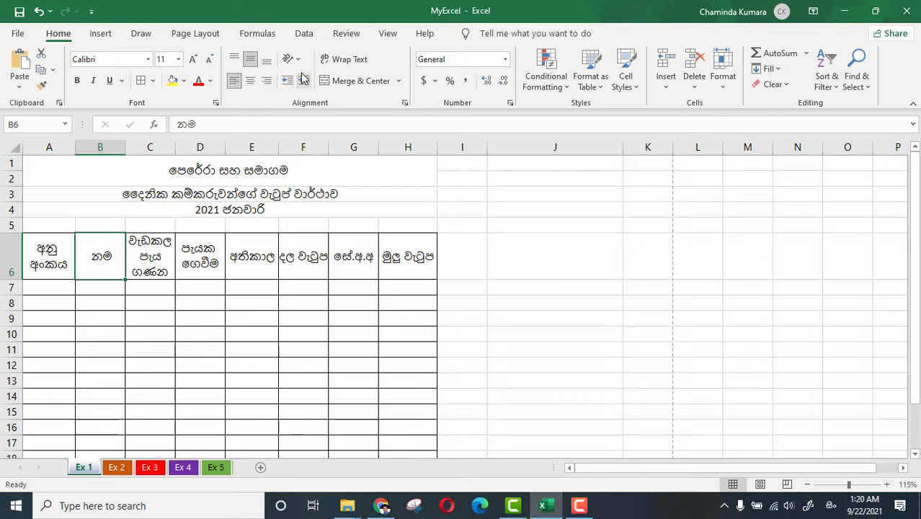
{"action": "left_click", "coordinate": [287, 81]}
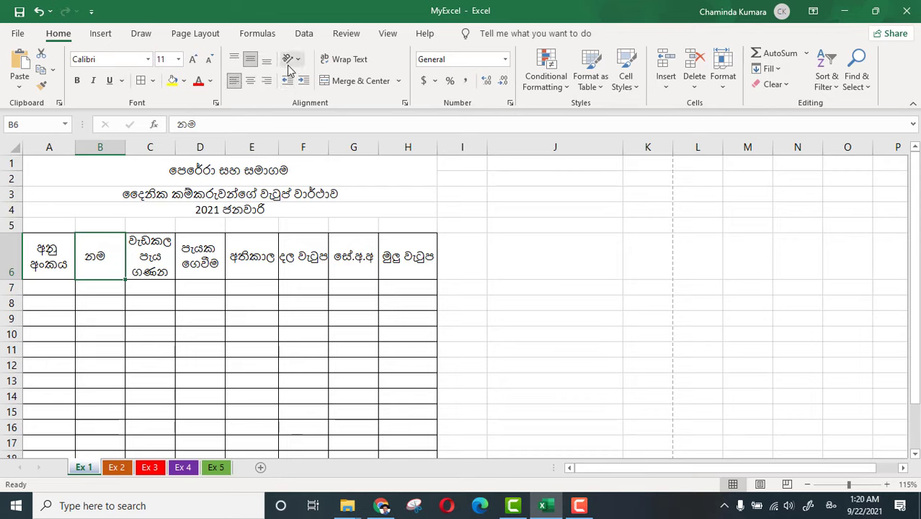
{"action": "left_click", "coordinate": [250, 81]}
{"action": "scroll", "coordinate": [323, 272], "scroll_direction": "down", "scroll_amount": 1}
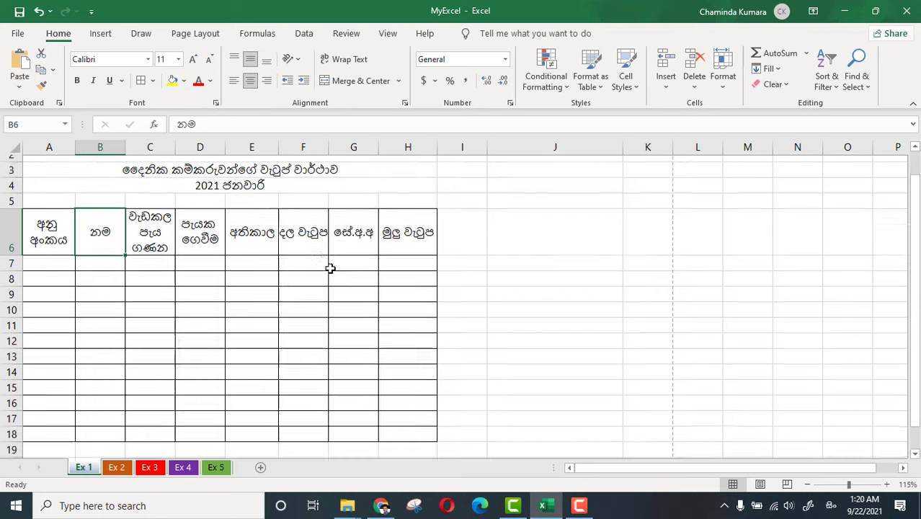
{"action": "scroll", "coordinate": [498, 331], "scroll_direction": "up", "scroll_amount": 1}
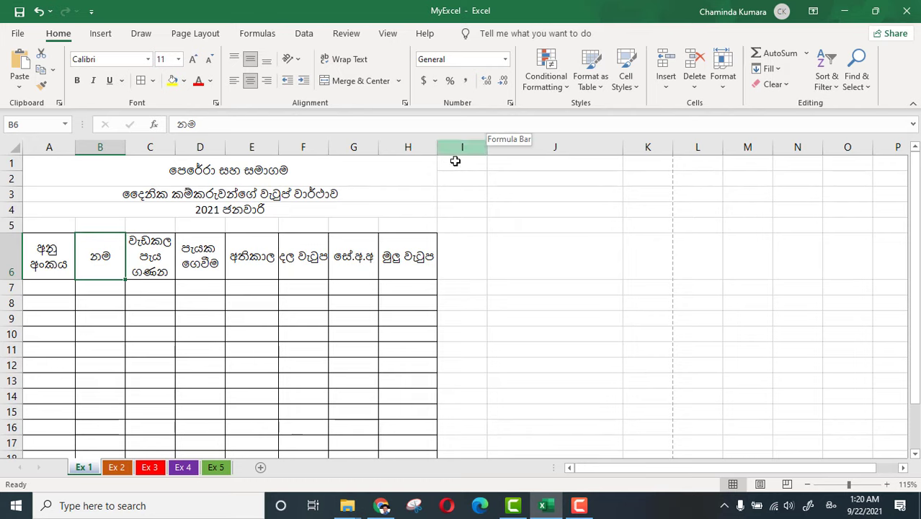
{"action": "scroll", "coordinate": [463, 174], "scroll_direction": "down", "scroll_amount": 1}
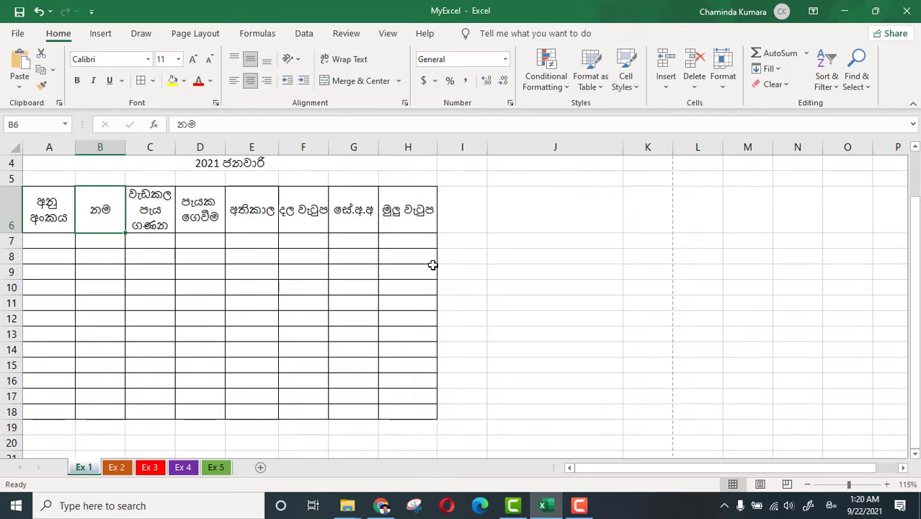
{"action": "left_click", "coordinate": [490, 287]}
{"action": "scroll", "coordinate": [516, 248], "scroll_direction": "up", "scroll_amount": 1}
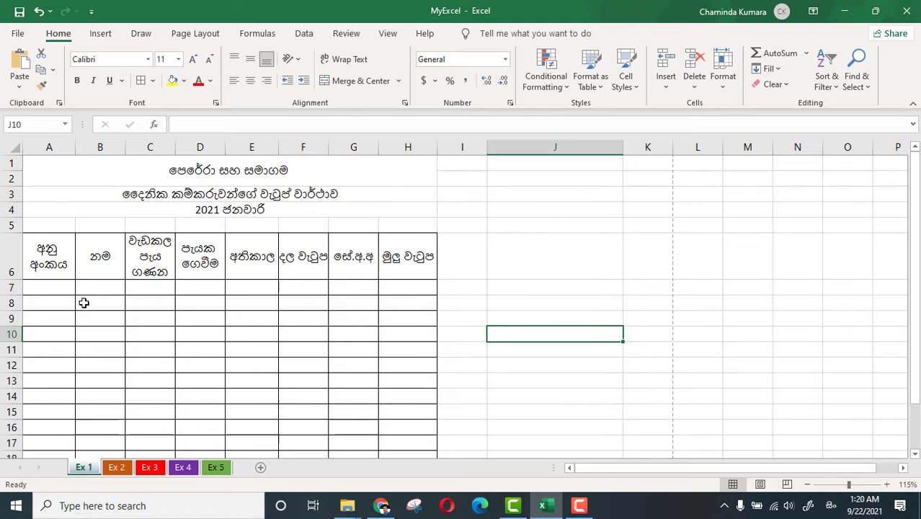
{"action": "left_click", "coordinate": [48, 286]}
{"action": "left_click", "coordinate": [95, 289]}
{"action": "left_click", "coordinate": [144, 288]}
{"action": "left_click", "coordinate": [206, 288]}
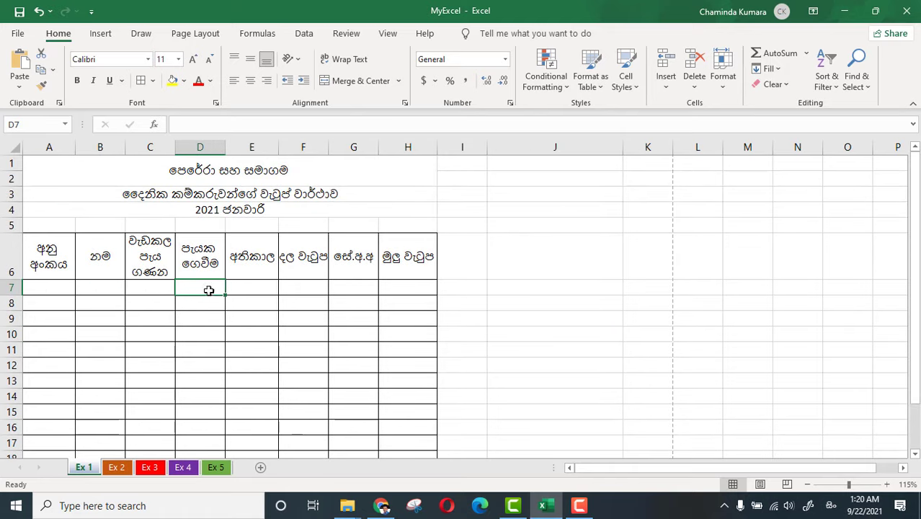
{"action": "left_click", "coordinate": [268, 287]}
{"action": "left_click", "coordinate": [303, 288]}
{"action": "left_click", "coordinate": [349, 287]}
{"action": "left_click", "coordinate": [399, 288]}
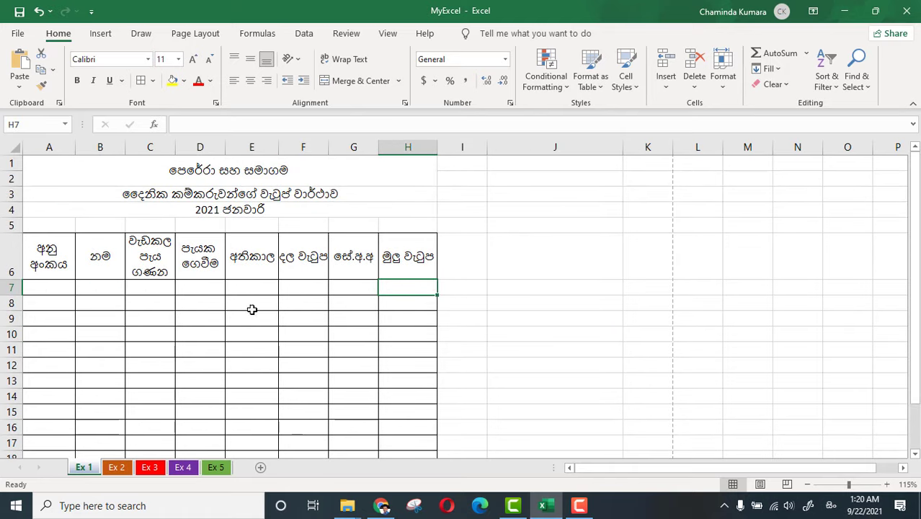
{"action": "left_click", "coordinate": [51, 306]}
{"action": "left_click", "coordinate": [103, 306]}
{"action": "left_click", "coordinate": [157, 303]}
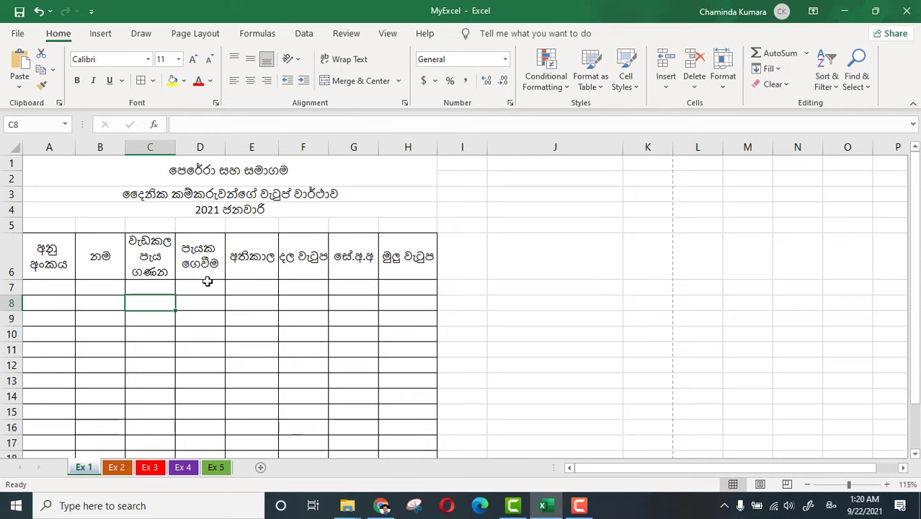
{"action": "left_click", "coordinate": [52, 285]}
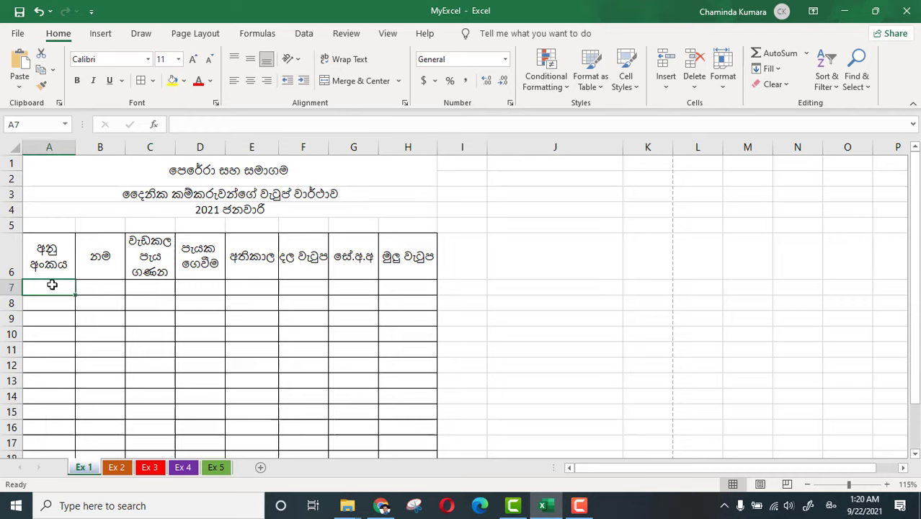
{"action": "left_click", "coordinate": [95, 285]}
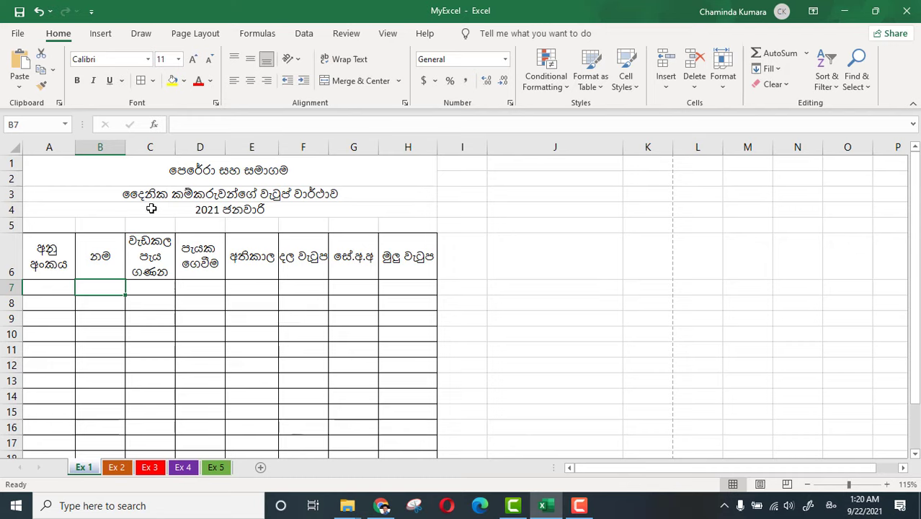
{"action": "left_click", "coordinate": [156, 147]}
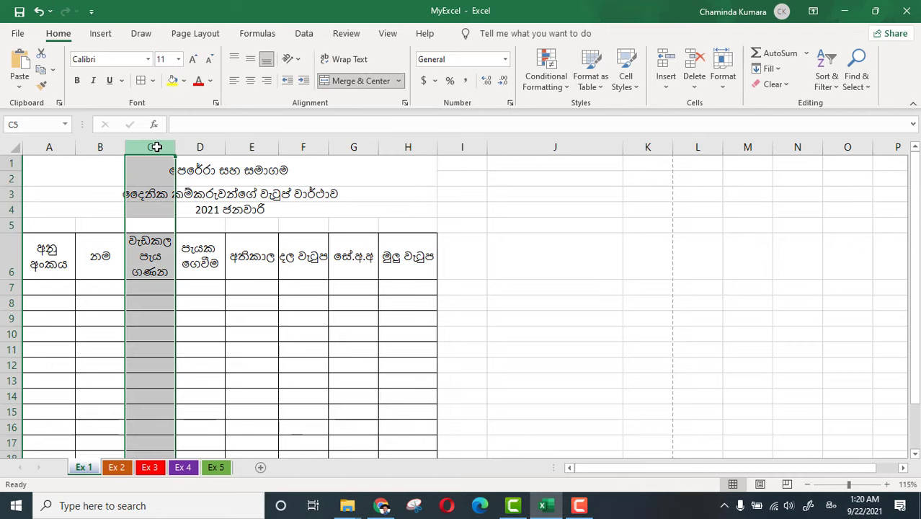
{"action": "left_click", "coordinate": [200, 145]}
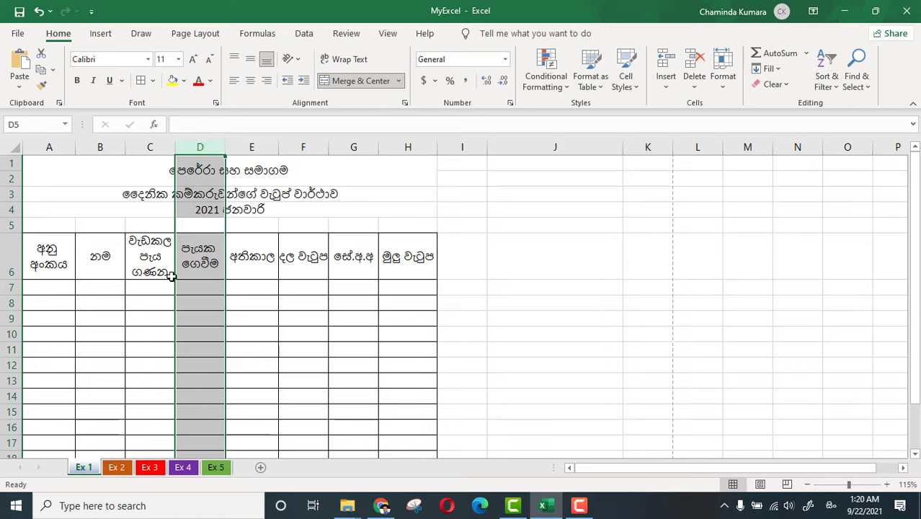
{"action": "left_click", "coordinate": [252, 147]}
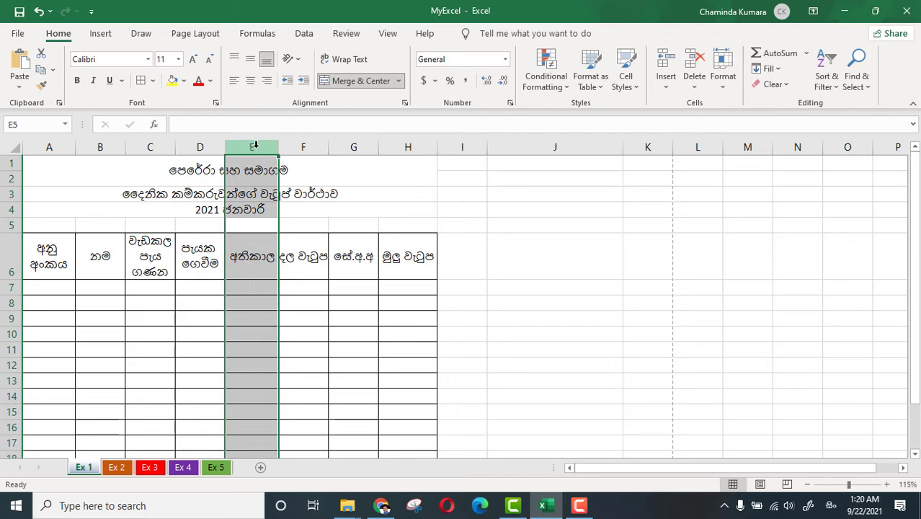
{"action": "left_click", "coordinate": [302, 147]}
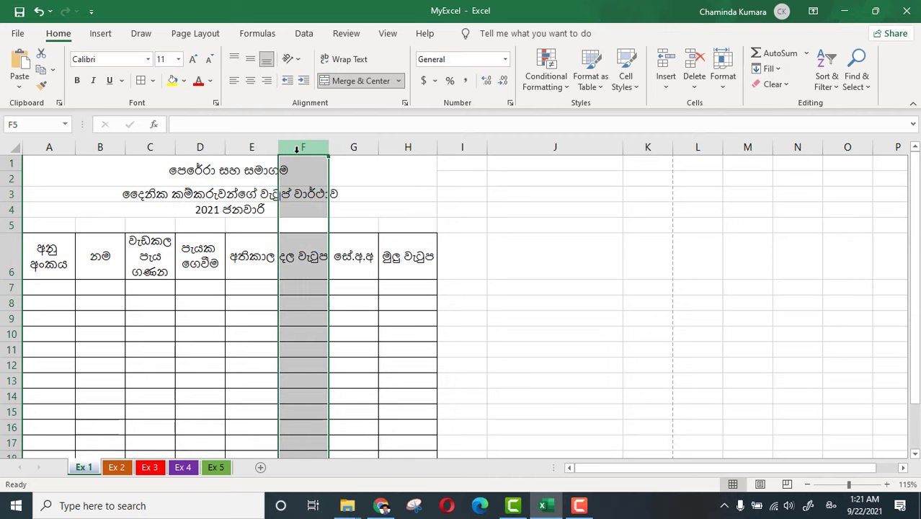
{"action": "left_click", "coordinate": [358, 147]}
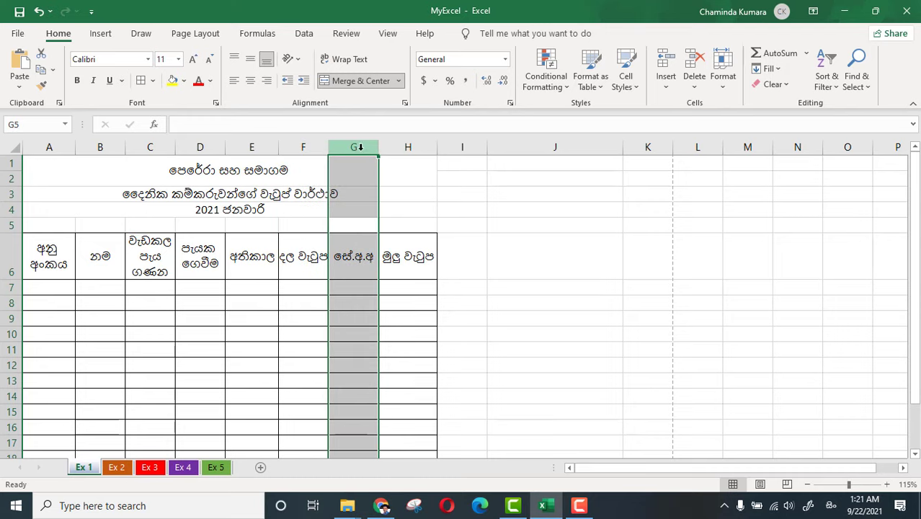
{"action": "left_click", "coordinate": [389, 148]}
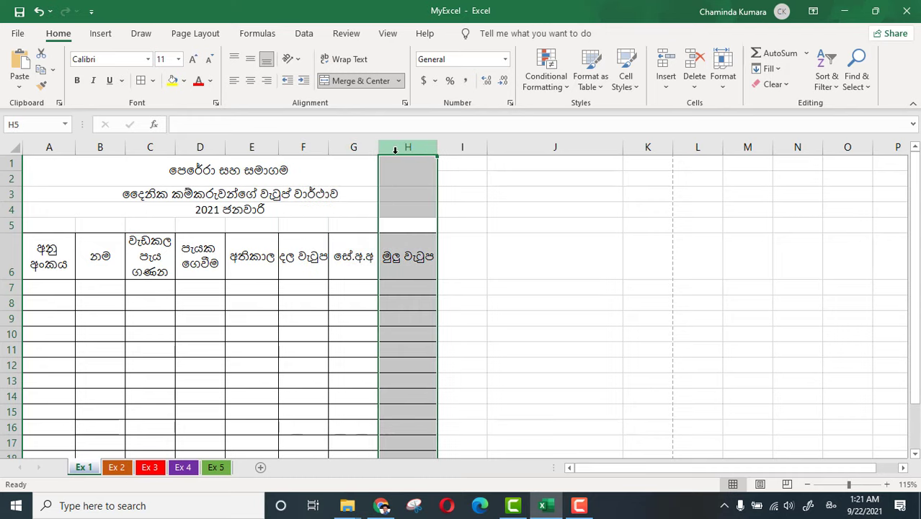
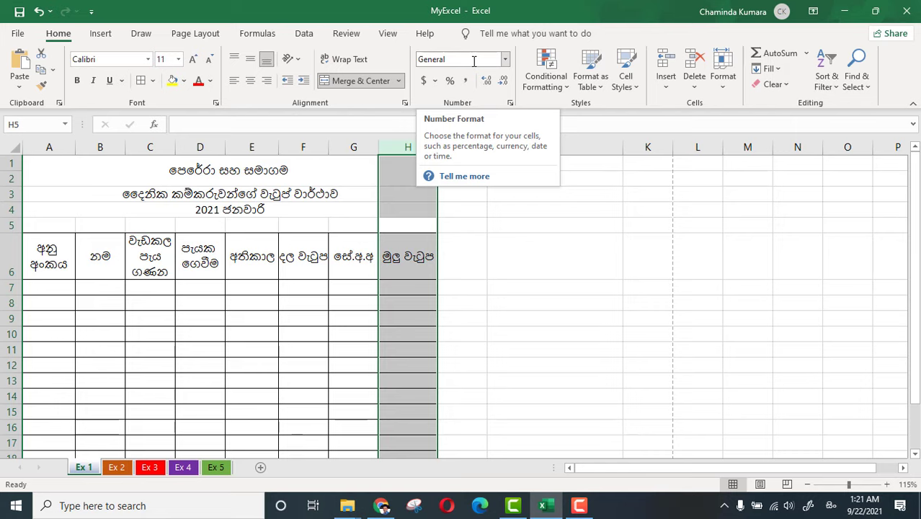
Enter the sample Sinhala text 'වටෙම' in A7, then delete it again
{"action": "left_click", "coordinate": [63, 289]}
{"action": "type", "text": "වට"}
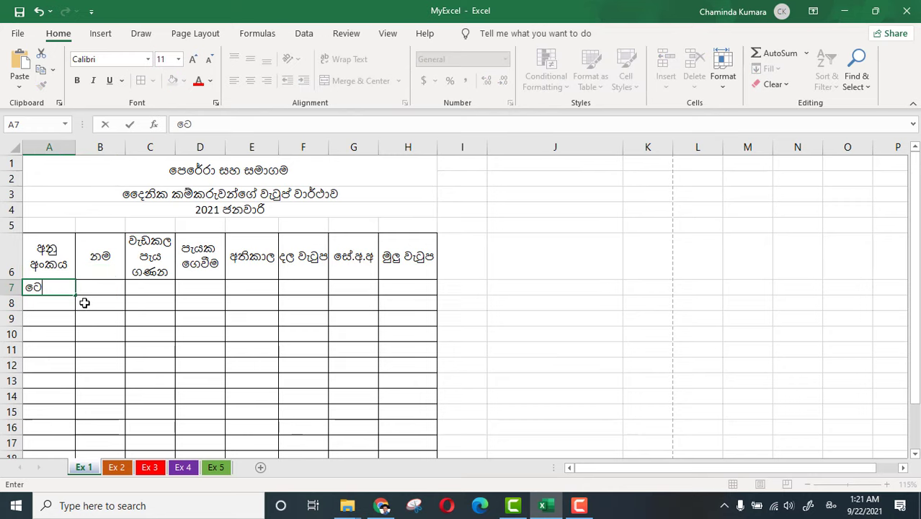
{"action": "type", "text": "ෙම"}
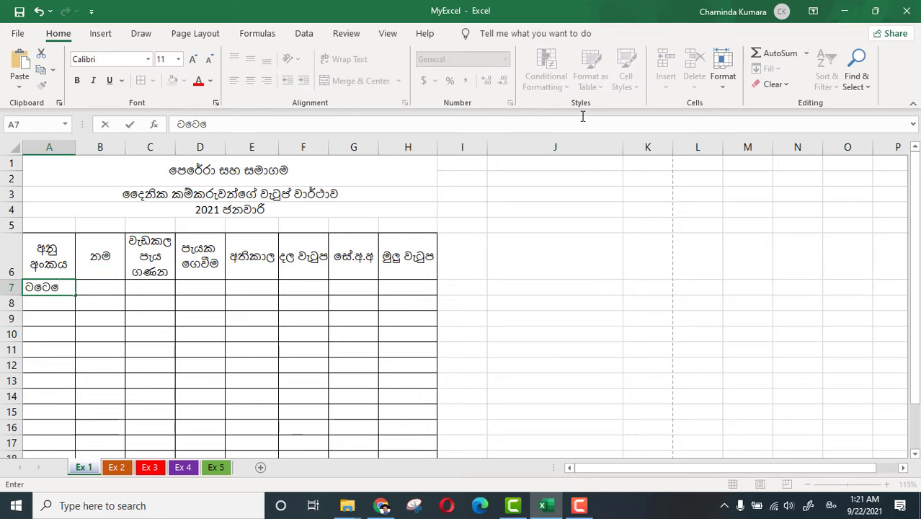
{"action": "key", "text": "Return"}
{"action": "key", "text": "Return"}
{"action": "left_click", "coordinate": [65, 288]}
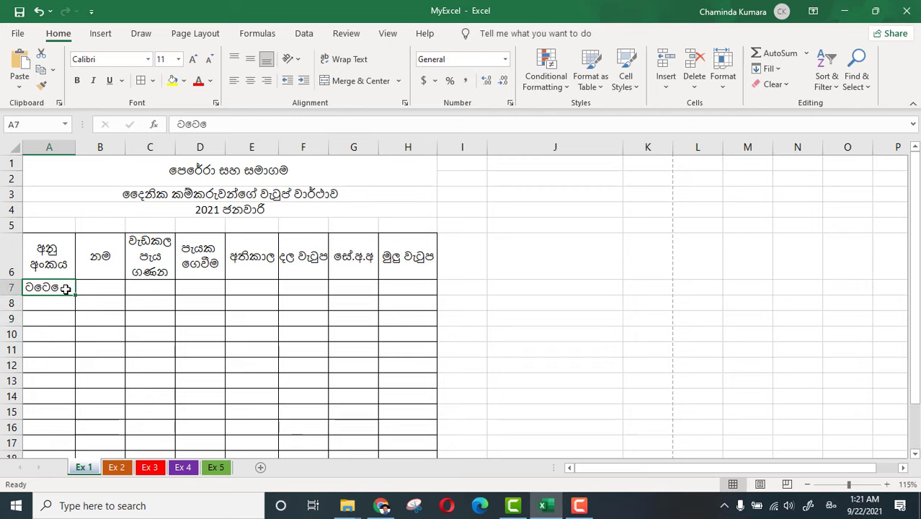
{"action": "key", "text": "Delete"}
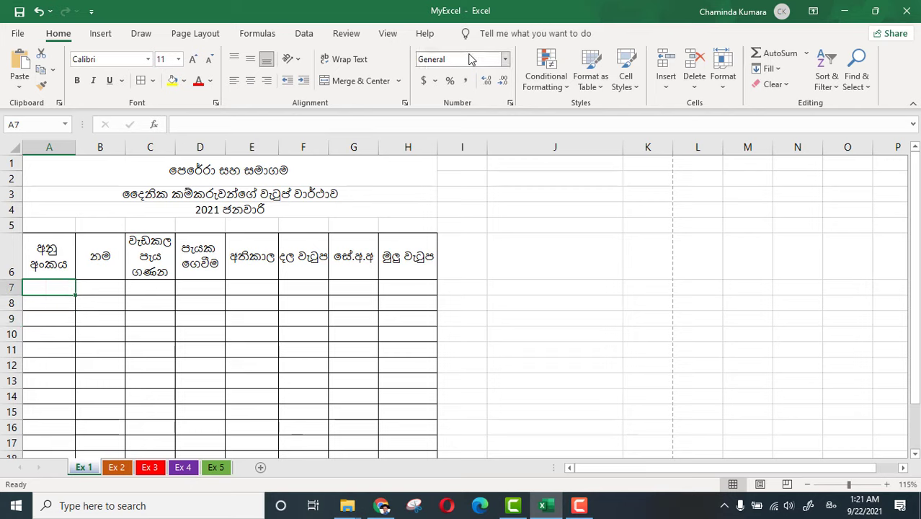
Look over cells B7–D7 and the number format list without changing anything
{"action": "left_click", "coordinate": [564, 292]}
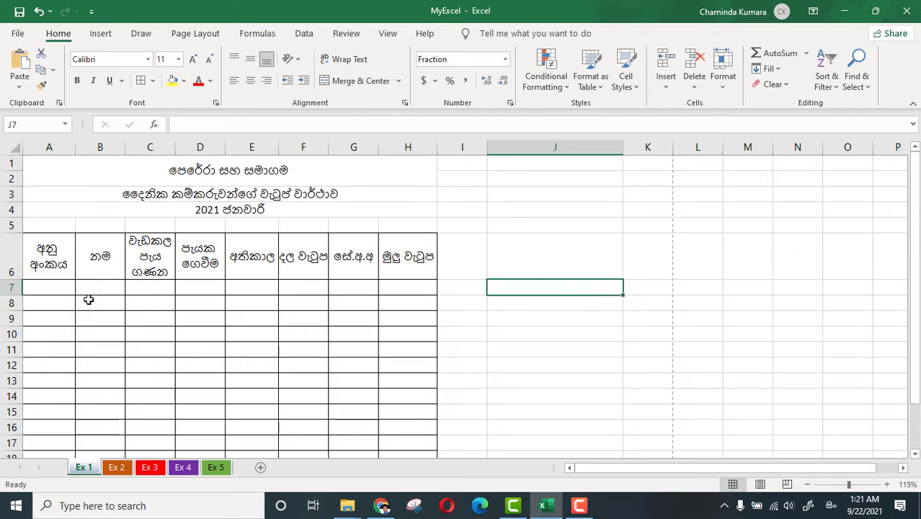
{"action": "left_click", "coordinate": [46, 301]}
{"action": "left_click", "coordinate": [96, 289]}
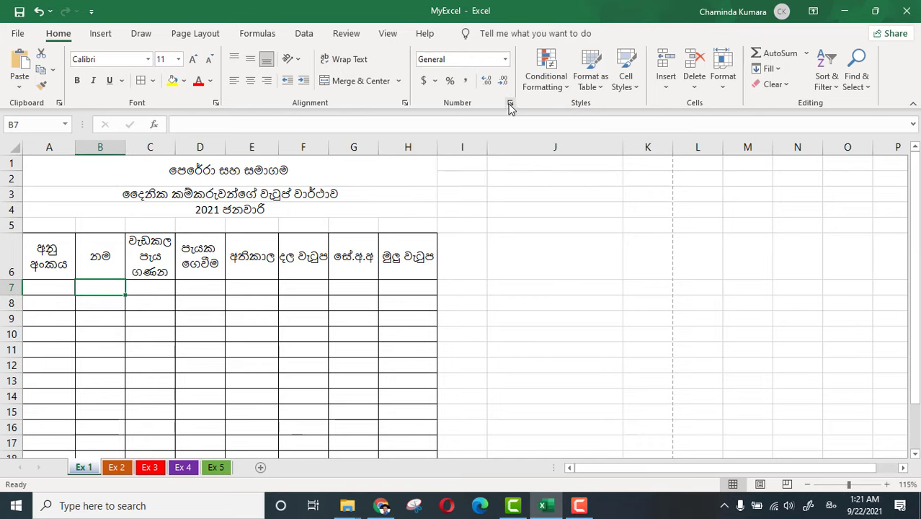
{"action": "left_click", "coordinate": [149, 292]}
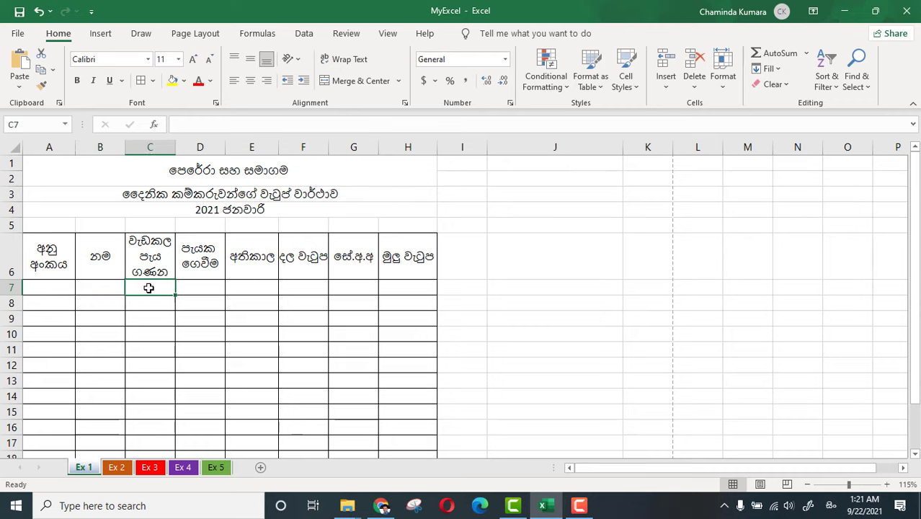
{"action": "left_click", "coordinate": [506, 62]}
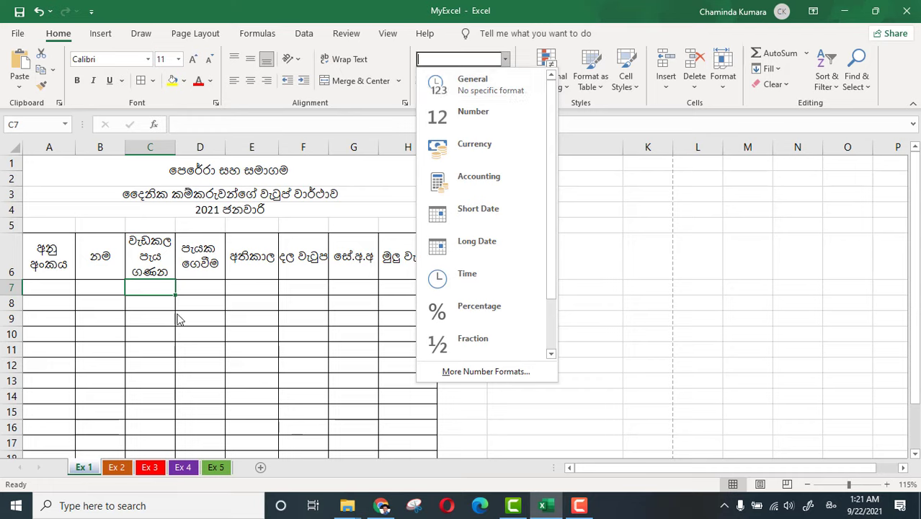
{"action": "left_click", "coordinate": [137, 319]}
{"action": "left_click", "coordinate": [187, 290]}
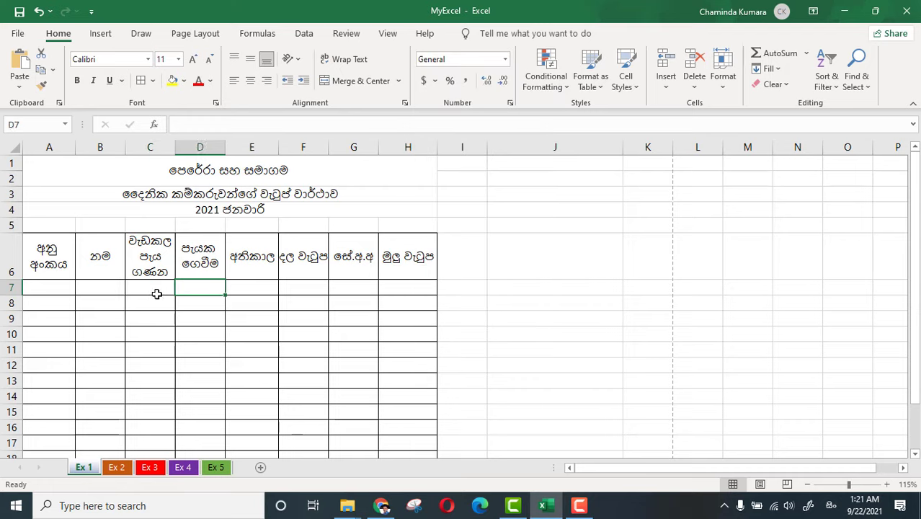
{"action": "left_click", "coordinate": [156, 293]}
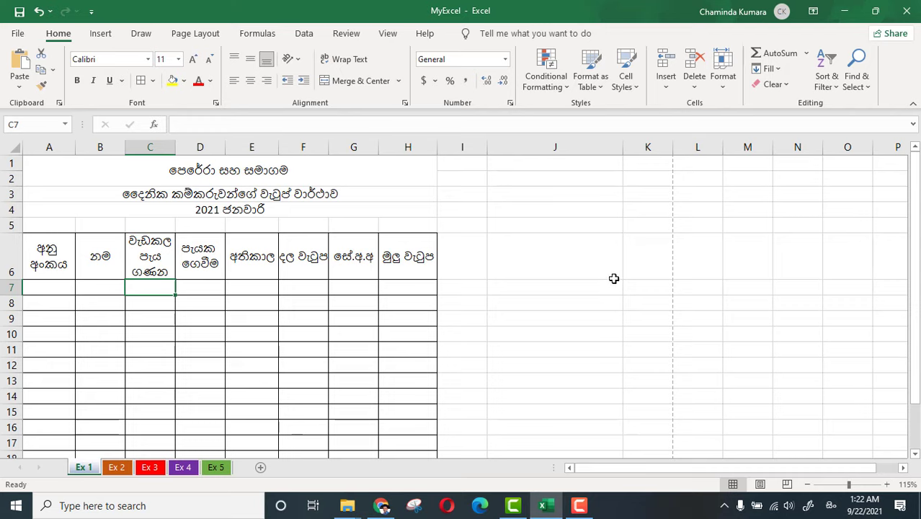
{"action": "left_click", "coordinate": [547, 306]}
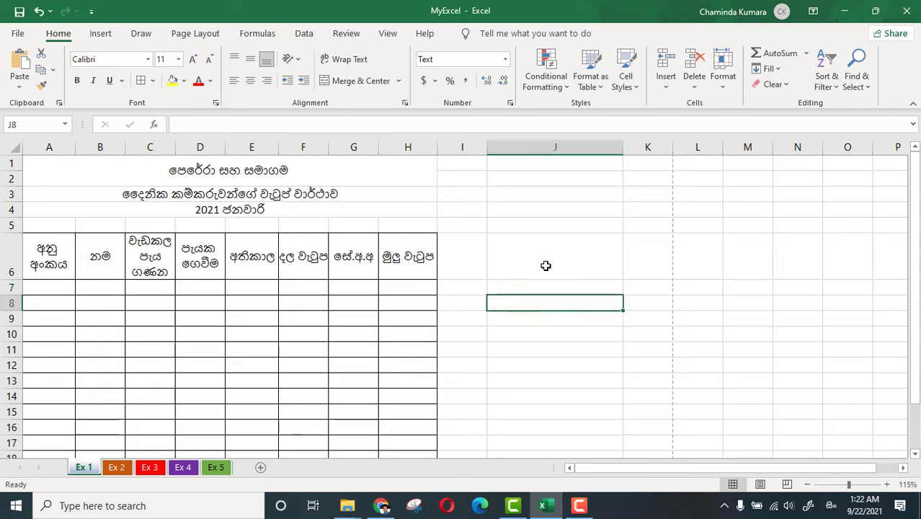
Format K7 as Number and enter 123 so it displays 123.00
{"action": "left_click", "coordinate": [651, 294]}
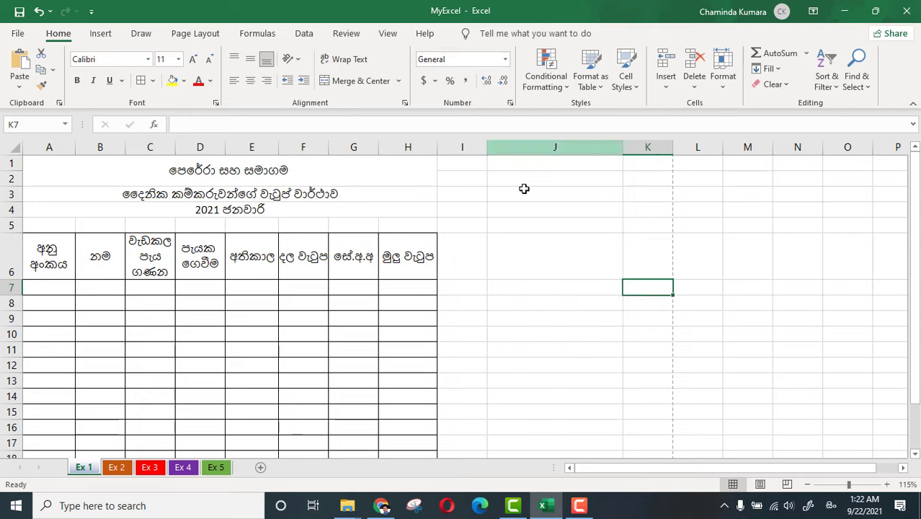
{"action": "left_click", "coordinate": [505, 59]}
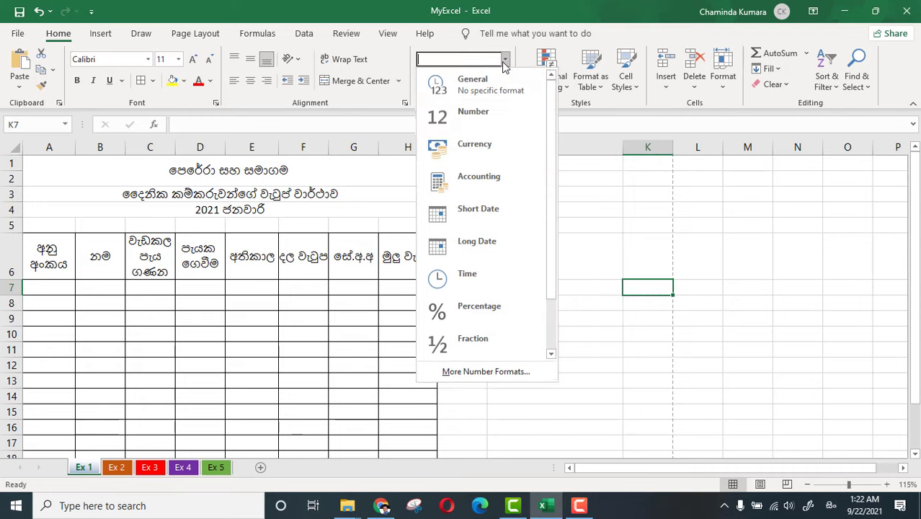
{"action": "left_click", "coordinate": [494, 120]}
{"action": "left_click", "coordinate": [642, 303]}
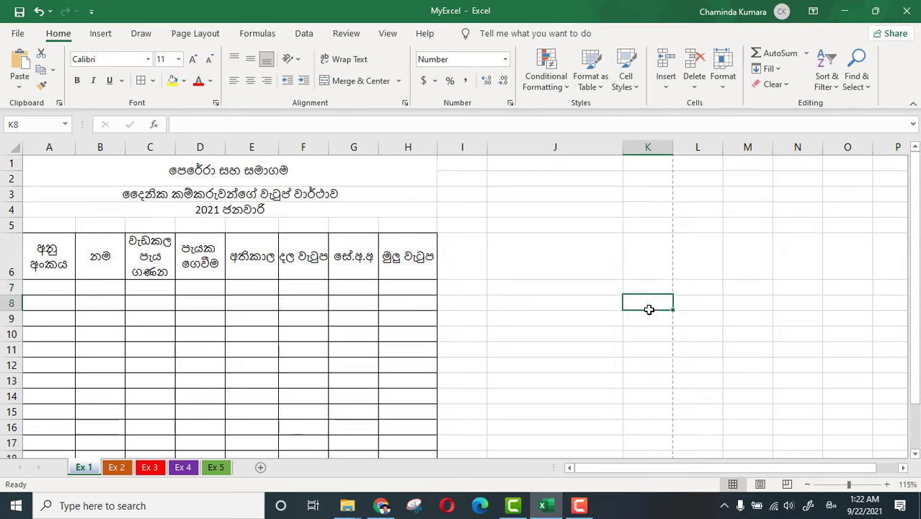
{"action": "left_click", "coordinate": [647, 289]}
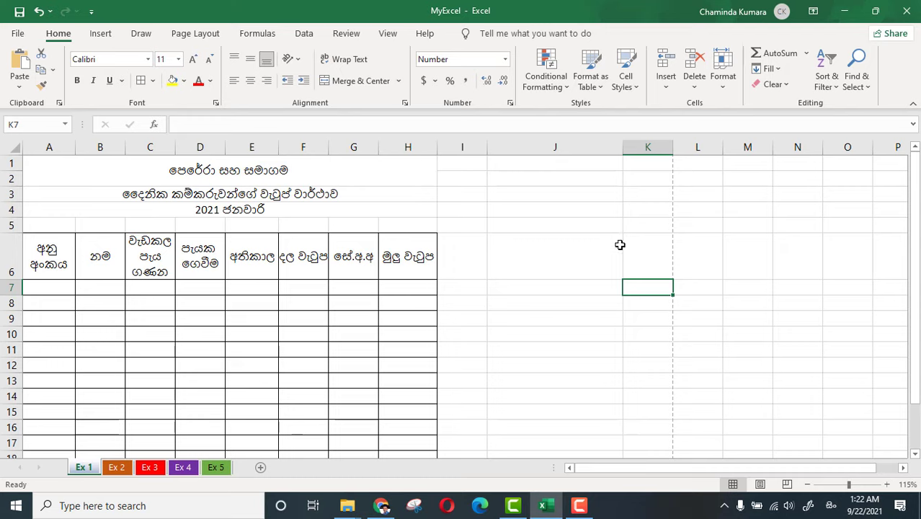
{"action": "left_click", "coordinate": [669, 308]}
{"action": "left_click", "coordinate": [654, 290]}
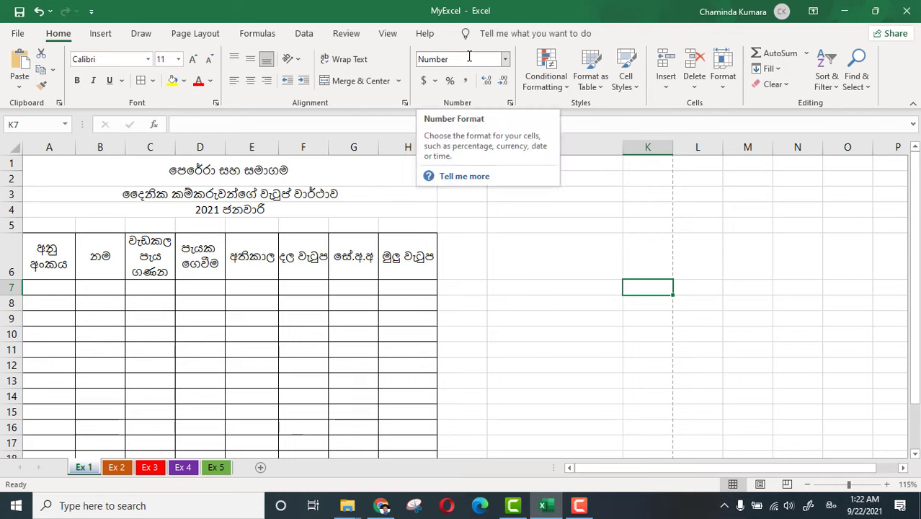
{"action": "type", "text": "123"}
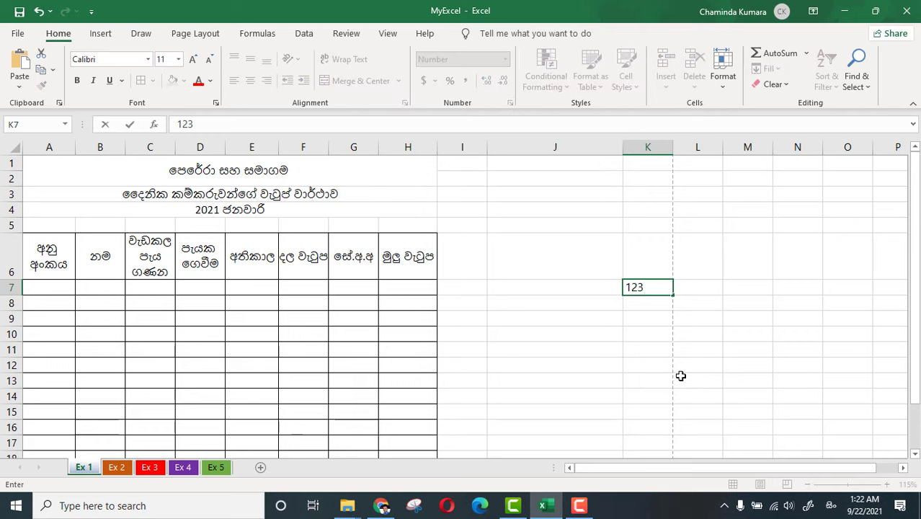
{"action": "left_click", "coordinate": [677, 348]}
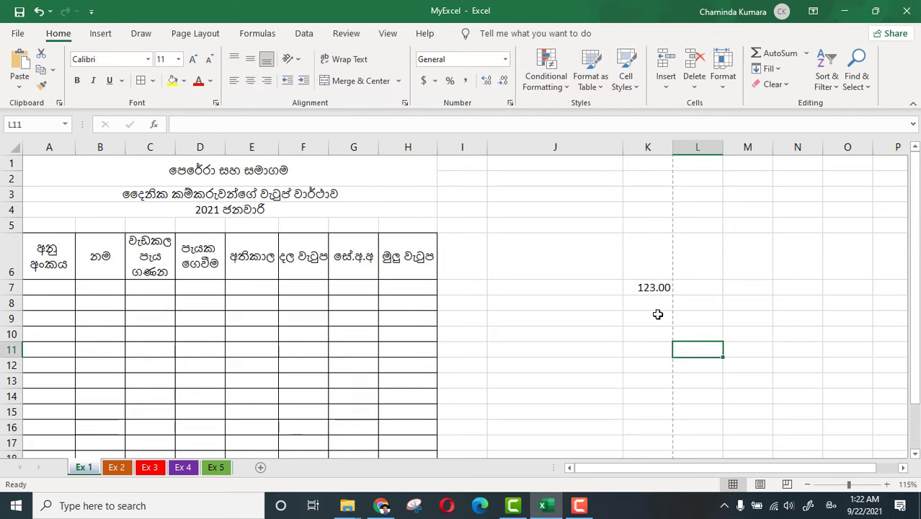
Enter 123 in L7 in General format and compare it with K7
{"action": "left_click", "coordinate": [695, 285]}
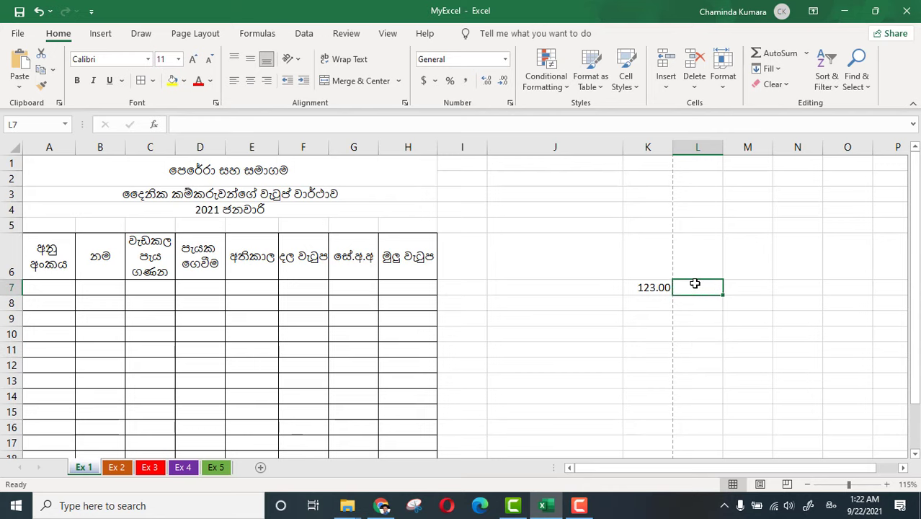
{"action": "type", "text": "123"}
{"action": "left_click", "coordinate": [711, 343]}
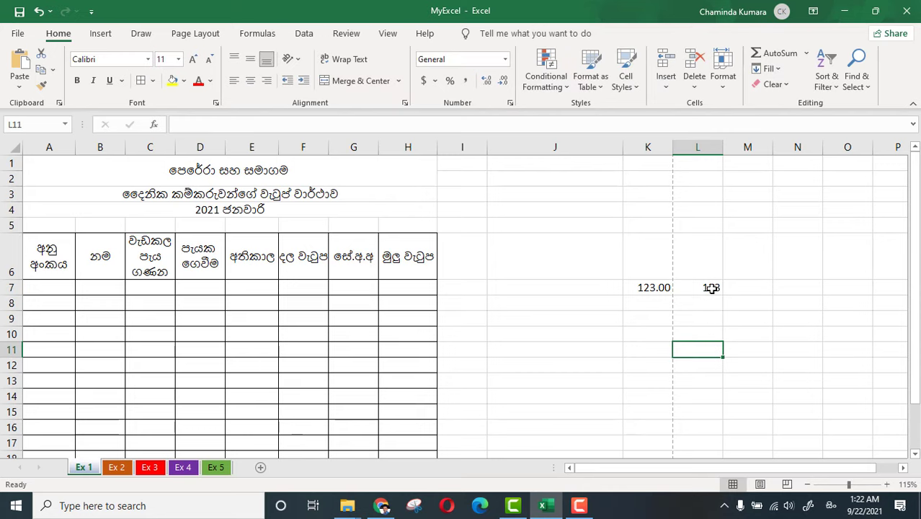
{"action": "left_click", "coordinate": [710, 287]}
{"action": "left_click_drag", "start_coordinate": [720, 288], "coordinate": [653, 288]}
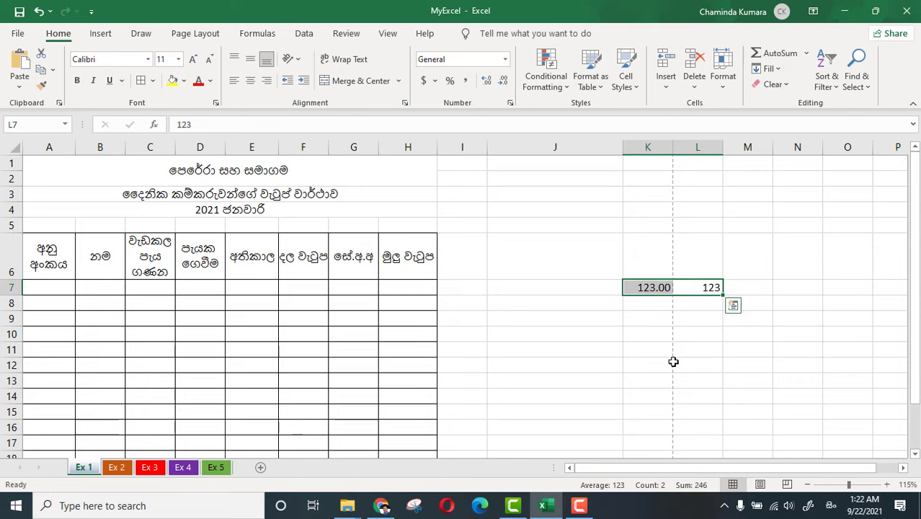
{"action": "left_click", "coordinate": [708, 286]}
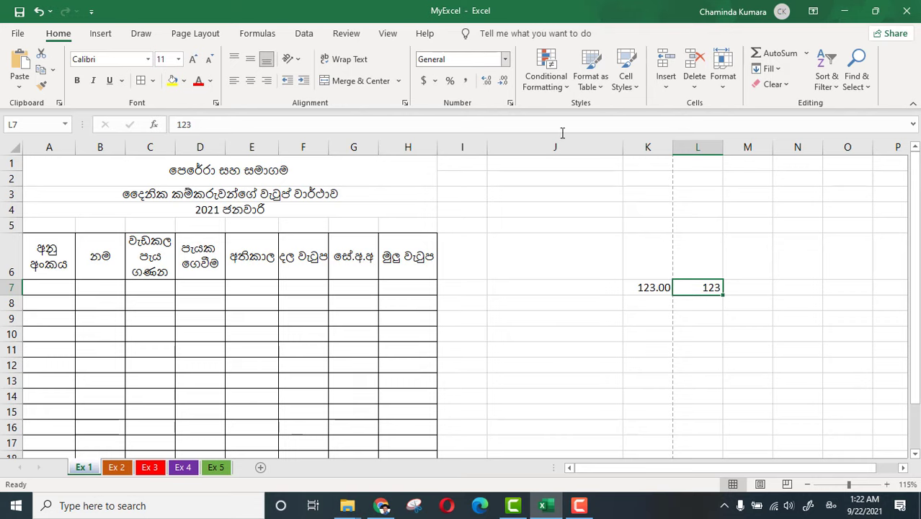
{"action": "left_click", "coordinate": [642, 287]}
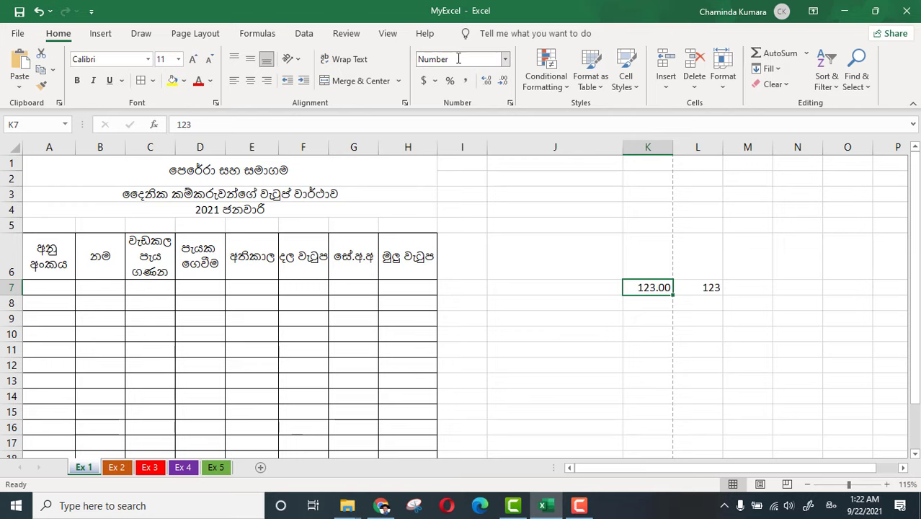
Remove two decimal places from K7, then add three so it shows 123.000
{"action": "left_click", "coordinate": [706, 285]}
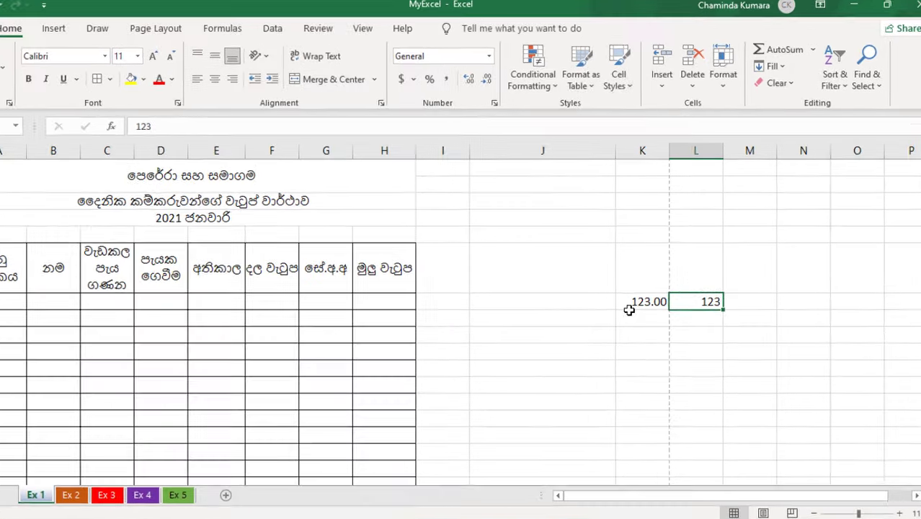
{"action": "left_click", "coordinate": [645, 288]}
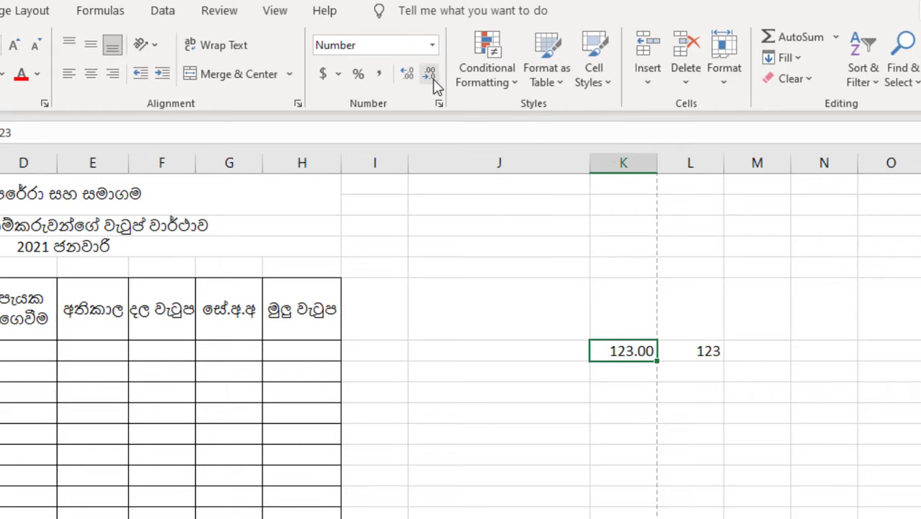
{"action": "left_click", "coordinate": [430, 75]}
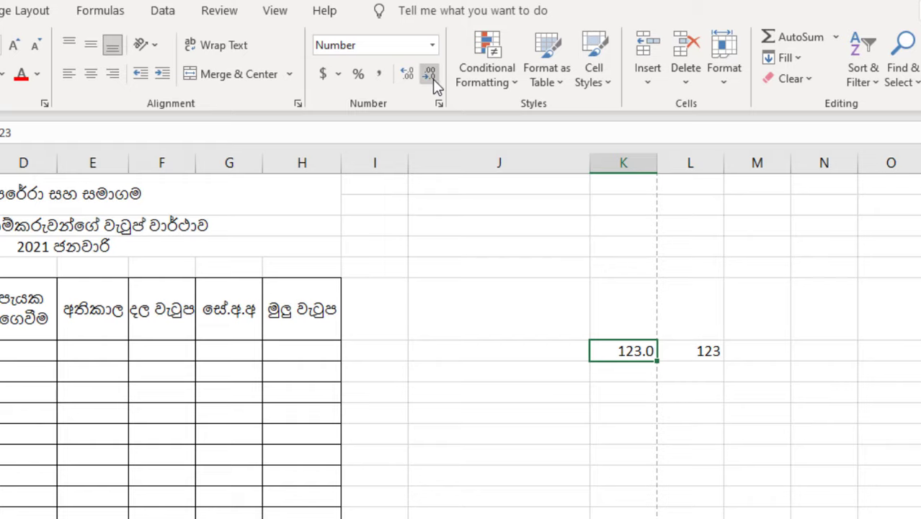
{"action": "left_click", "coordinate": [433, 78]}
{"action": "triple_click", "coordinate": [408, 82]}
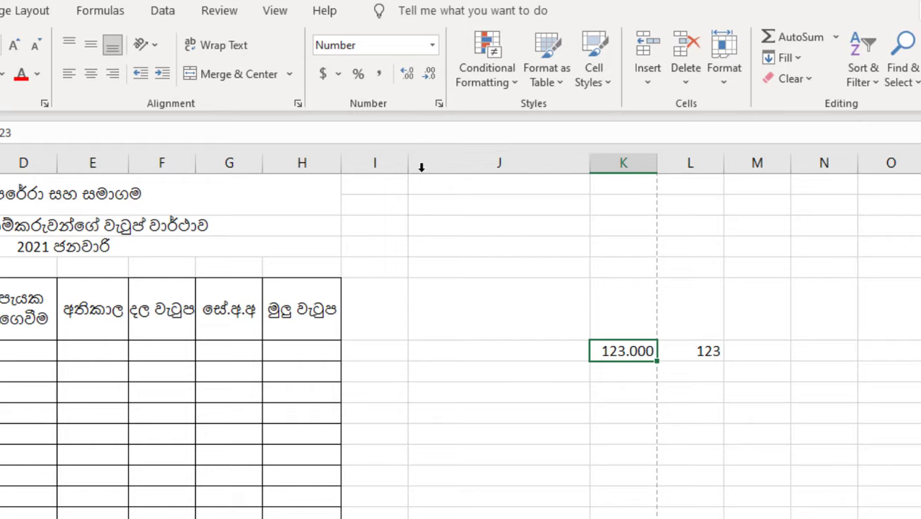
{"action": "left_click", "coordinate": [551, 335]}
{"action": "left_click", "coordinate": [689, 343]}
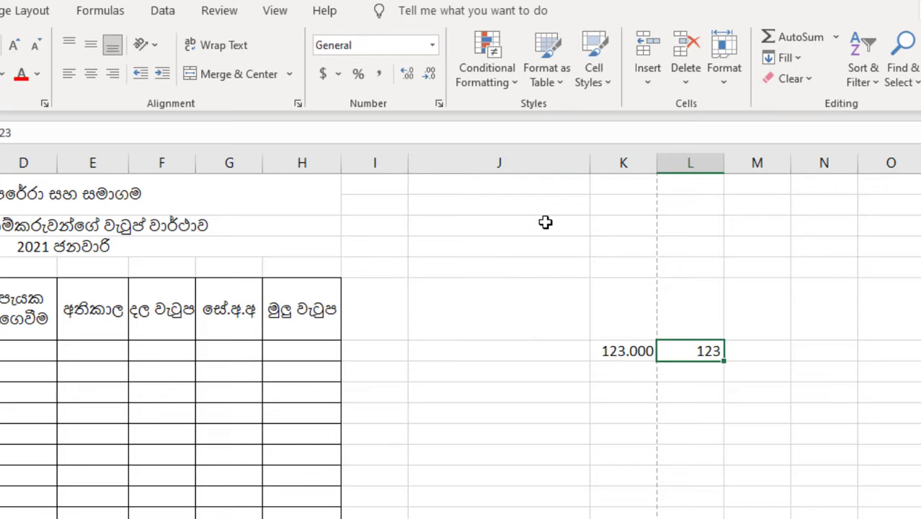
Format L7 as Currency so it shows $123.00
{"action": "left_click", "coordinate": [433, 46]}
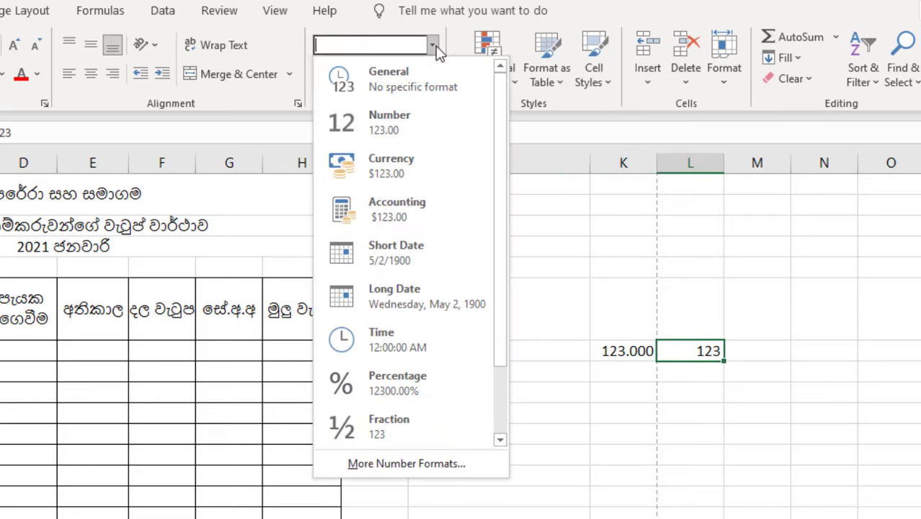
{"action": "left_click", "coordinate": [441, 175]}
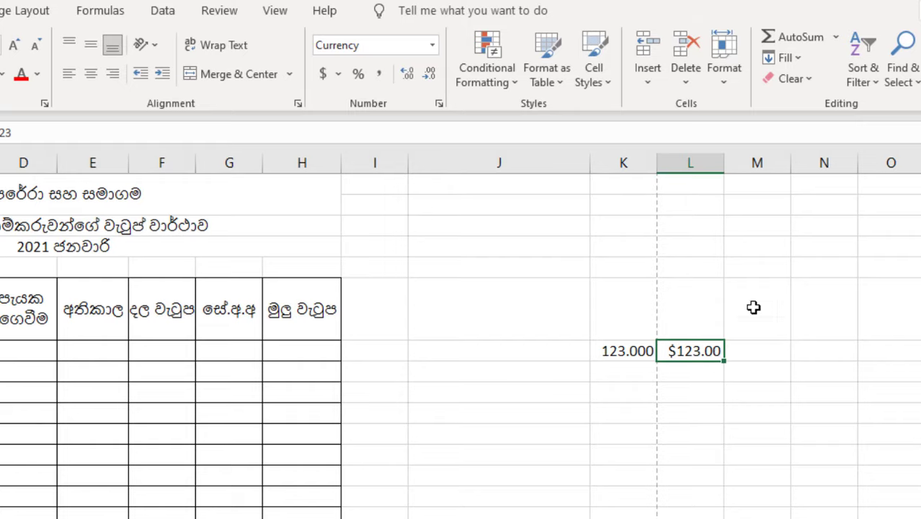
{"action": "left_click", "coordinate": [746, 389]}
{"action": "left_click", "coordinate": [703, 351]}
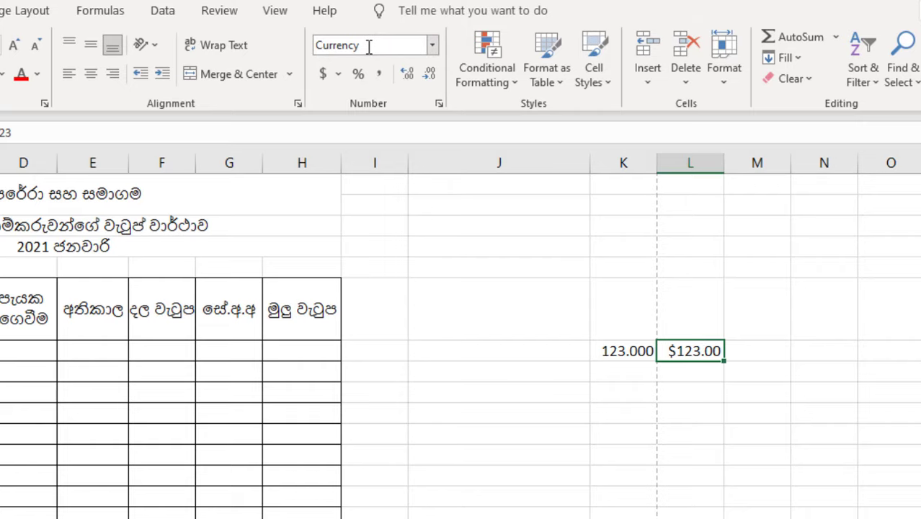
{"action": "left_click", "coordinate": [432, 46]}
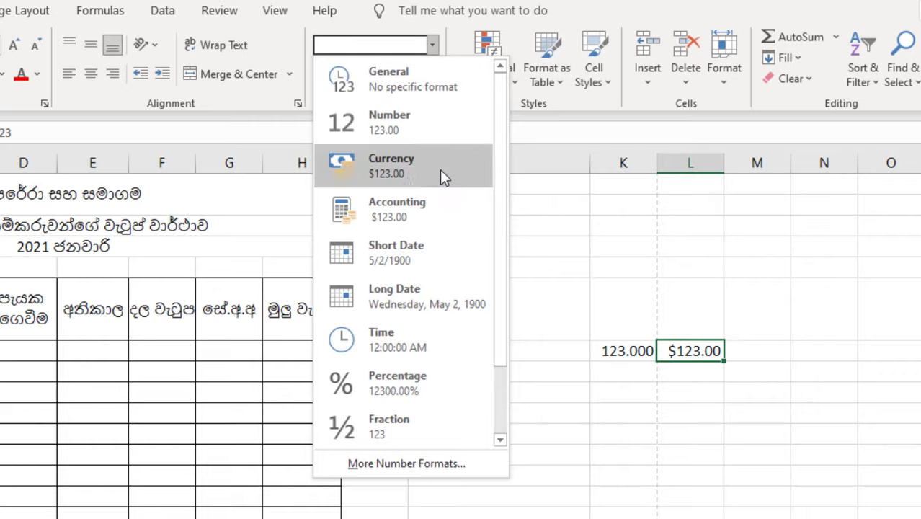
Show L7's 123 as a short date and autofit column L to fit it
{"action": "left_click", "coordinate": [454, 259]}
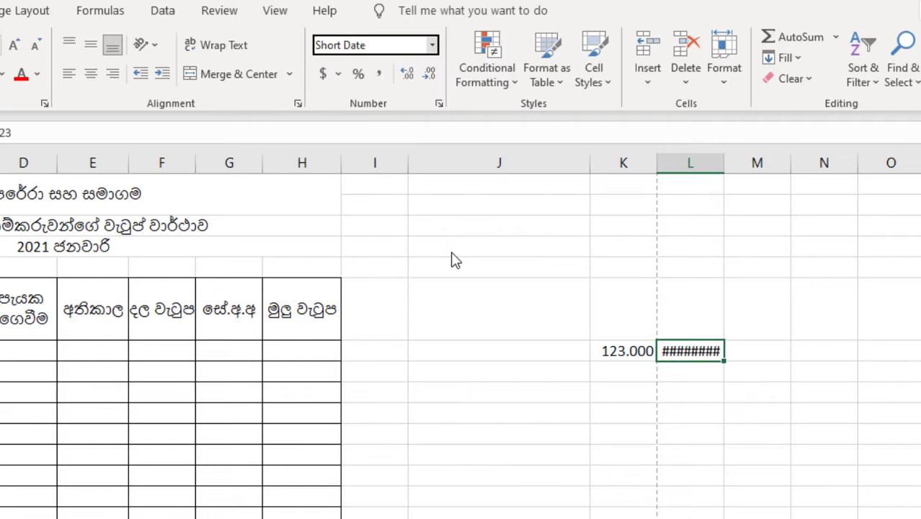
{"action": "double_click", "coordinate": [725, 163]}
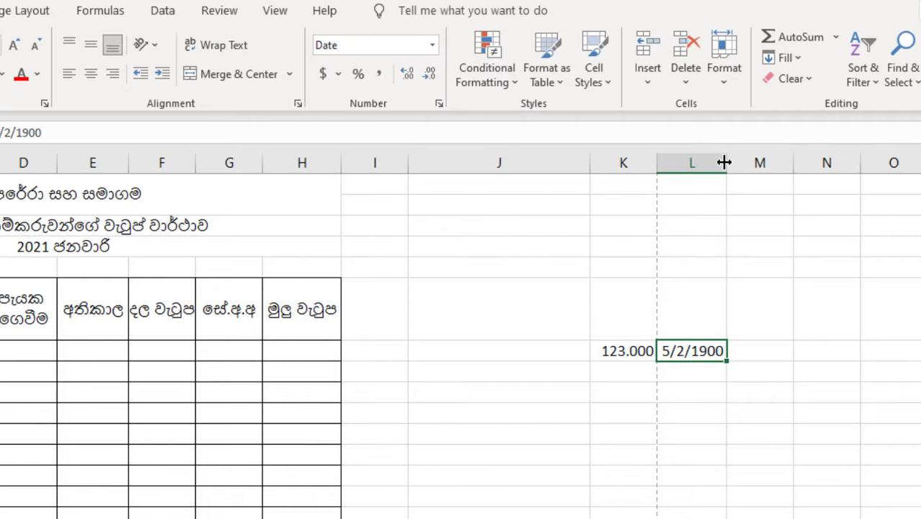
{"action": "key", "text": "ctrl+z"}
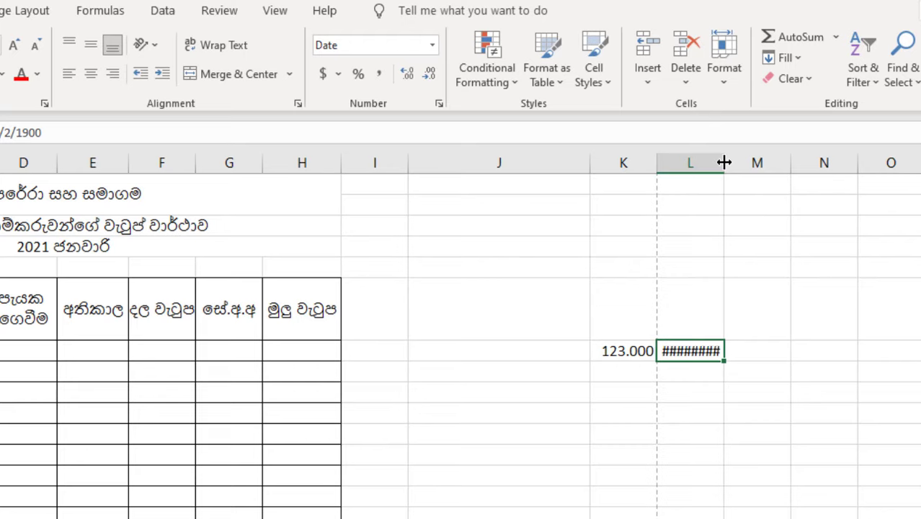
{"action": "left_click", "coordinate": [774, 396]}
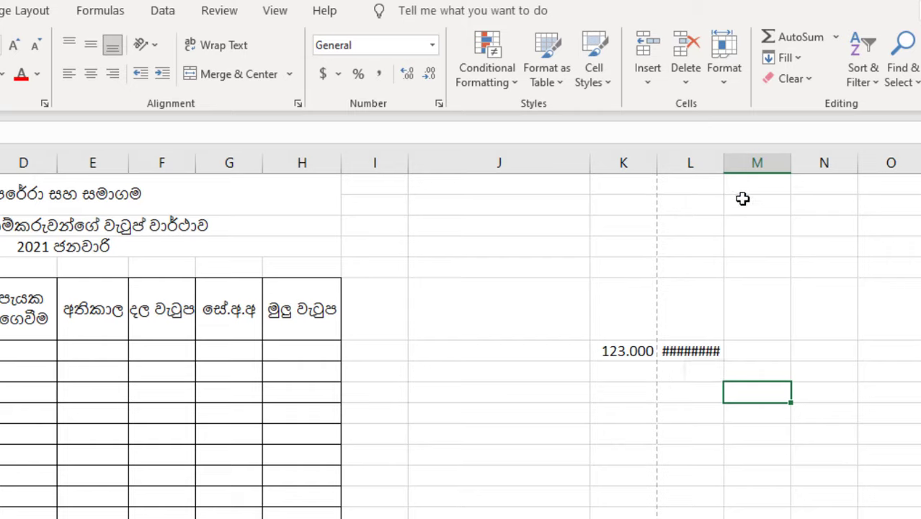
{"action": "left_click_drag", "start_coordinate": [724, 162], "coordinate": [738, 168]}
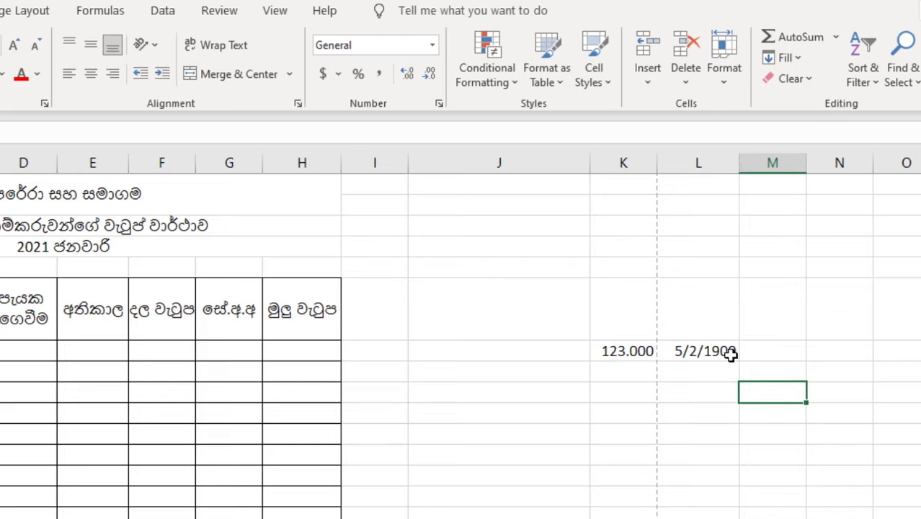
{"action": "left_click_drag", "start_coordinate": [739, 157], "coordinate": [705, 159]}
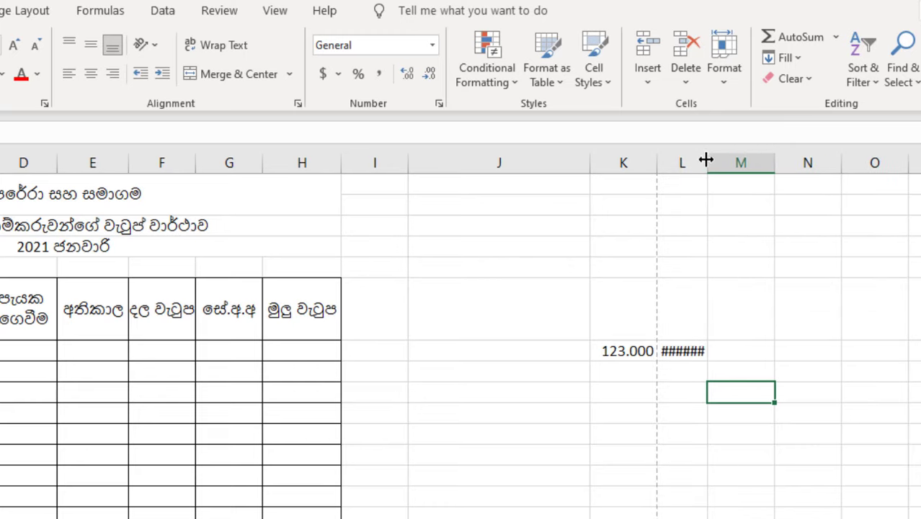
{"action": "double_click", "coordinate": [709, 161]}
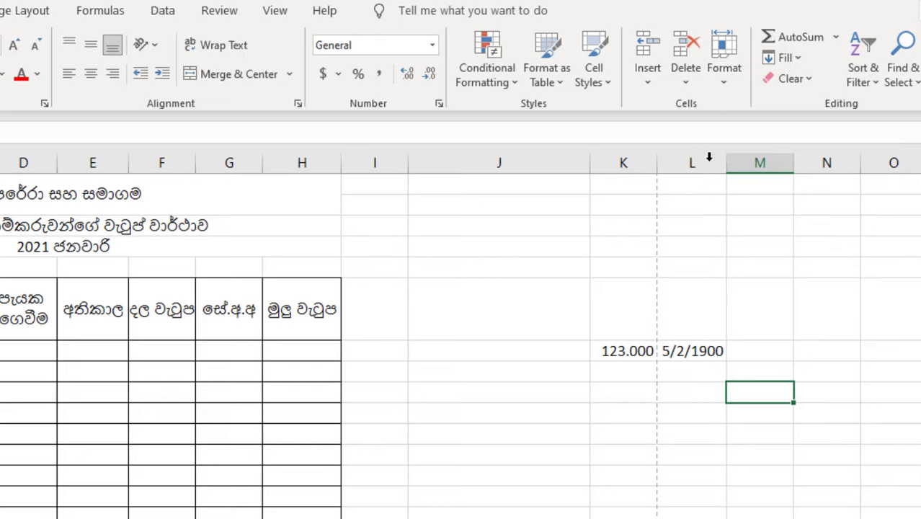
{"action": "left_click", "coordinate": [710, 351]}
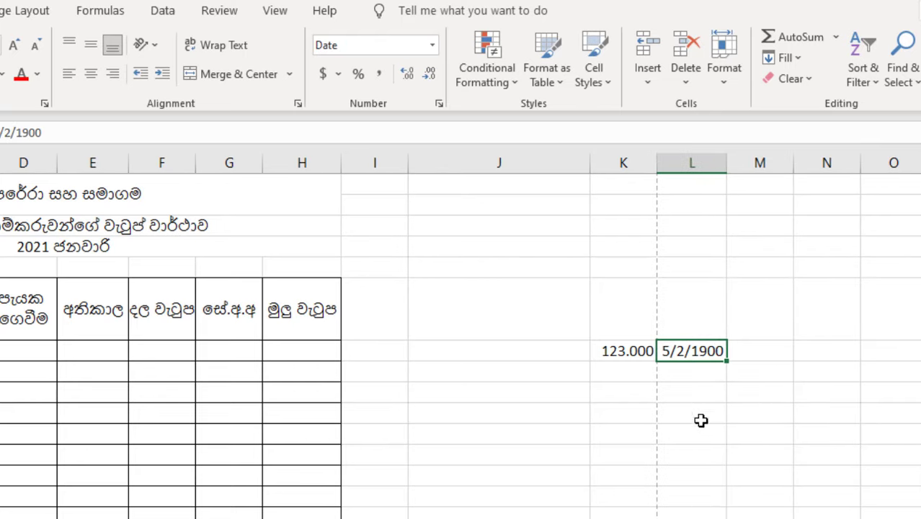
Reformat the value as Long Date, then as Time reading 12:00:00 AM
{"action": "left_click", "coordinate": [435, 46]}
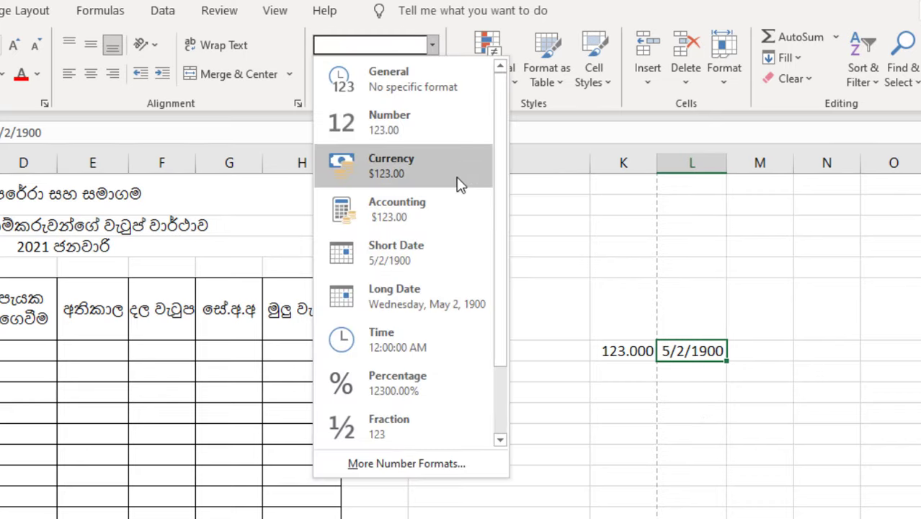
{"action": "left_click", "coordinate": [459, 298]}
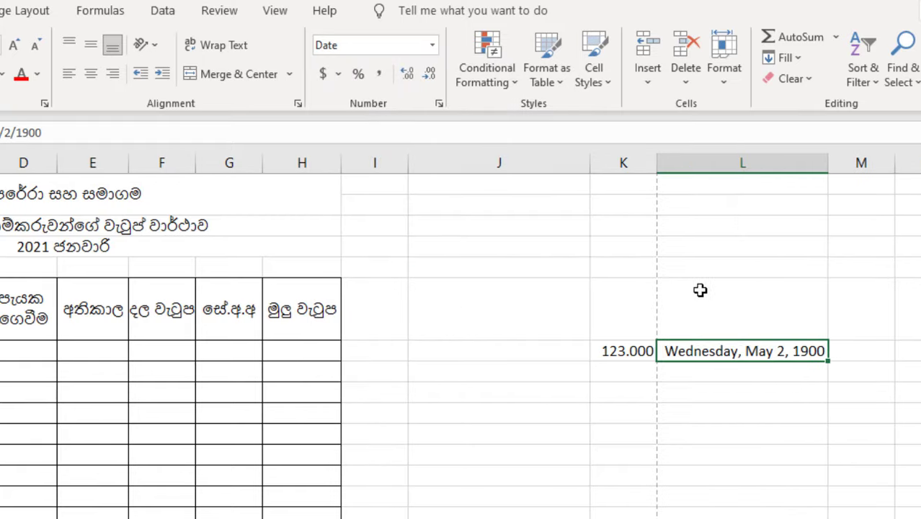
{"action": "left_click", "coordinate": [432, 44]}
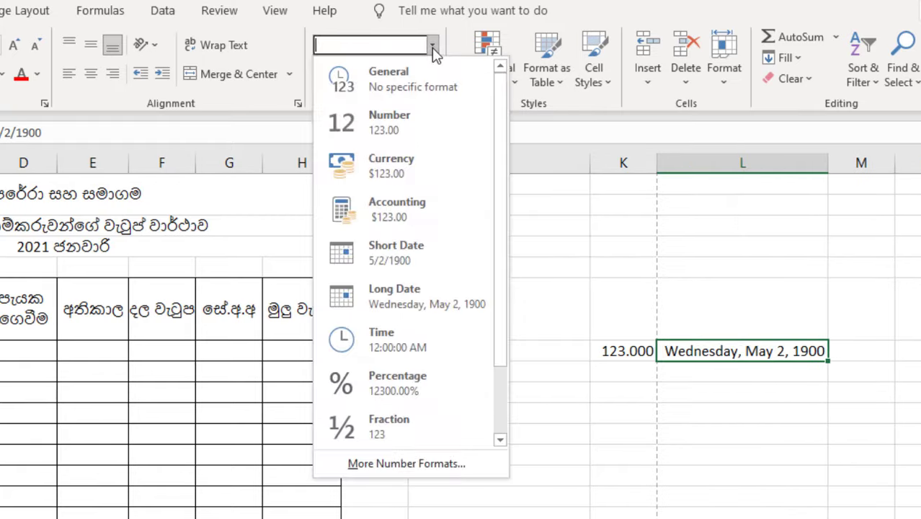
{"action": "left_click", "coordinate": [446, 347]}
{"action": "left_click", "coordinate": [816, 385]}
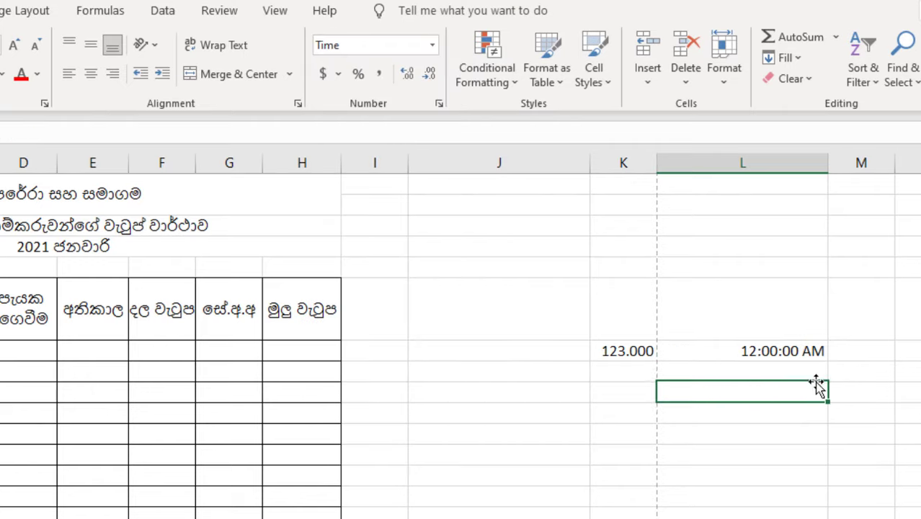
{"action": "left_click", "coordinate": [792, 350]}
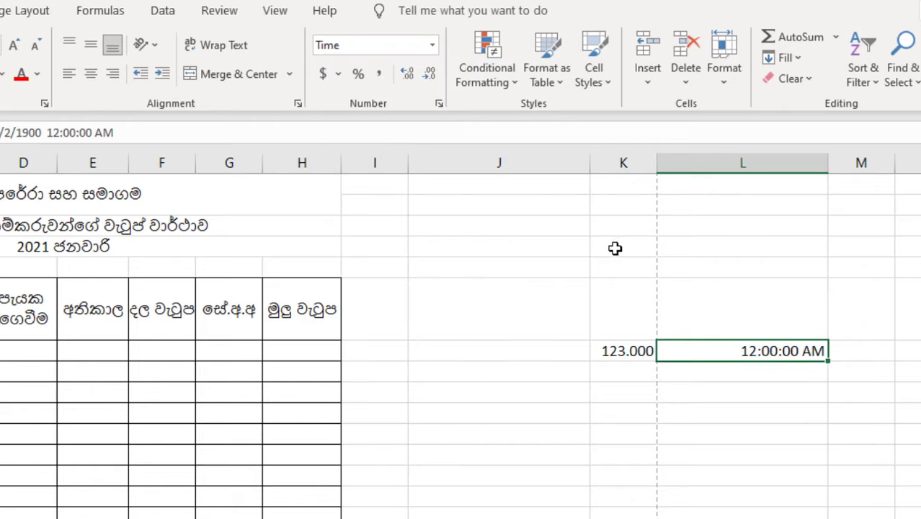
Enter 12 in L8, removing the stray characters first
{"action": "left_click", "coordinate": [729, 370]}
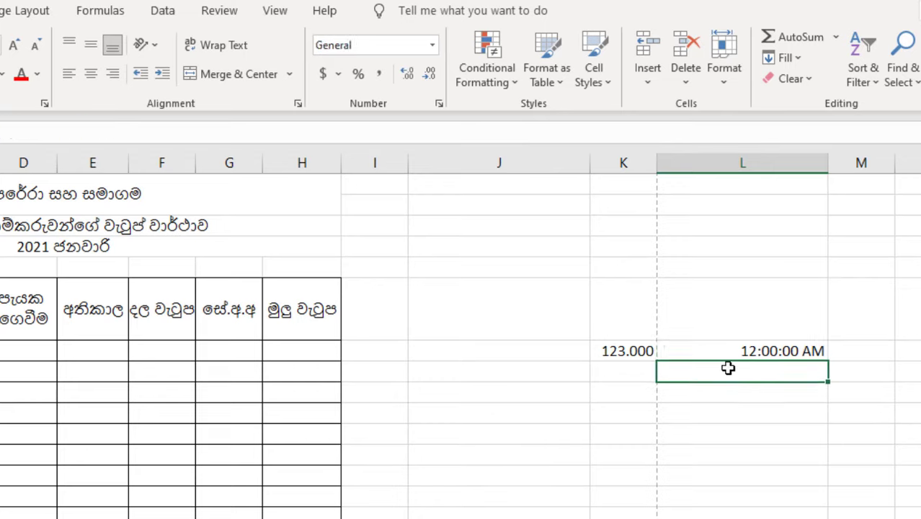
{"action": "type", "text": "1"}
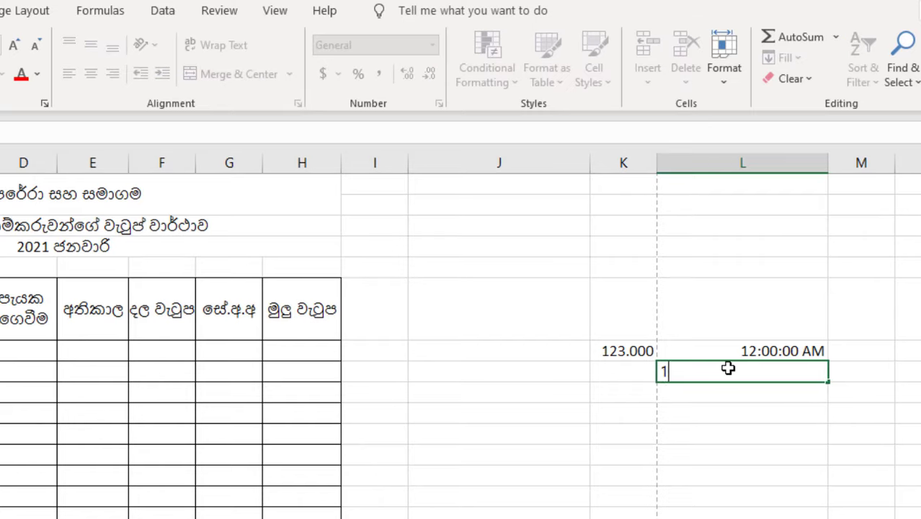
{"action": "type", "text": "2ශ"}
{"action": "key", "text": "BackSpace"}
{"action": "key", "text": "BackSpace"}
{"action": "type", "text": "2"}
{"action": "key", "text": "Return"}
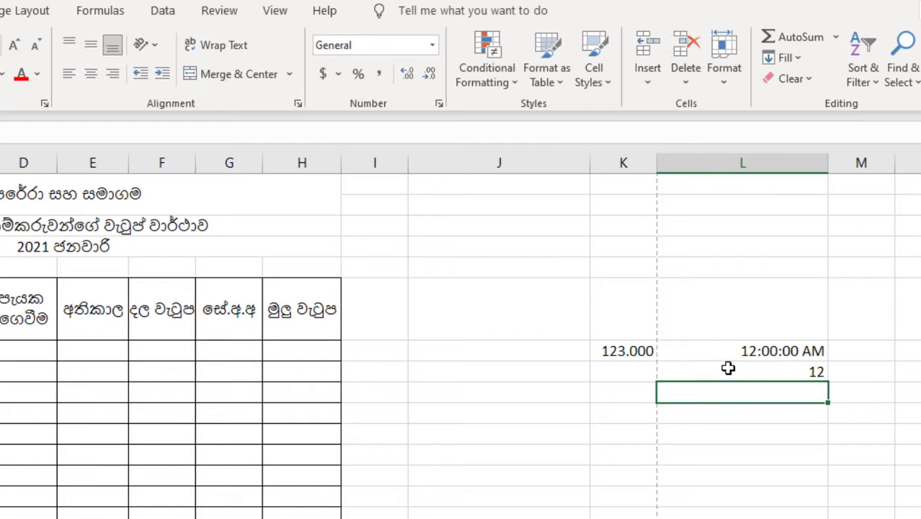
Edit L8 to read 12:00:00 after switching keyboard input to English
{"action": "left_click", "coordinate": [756, 370]}
{"action": "double_click", "coordinate": [757, 370]}
{"action": "key", "text": "End"}
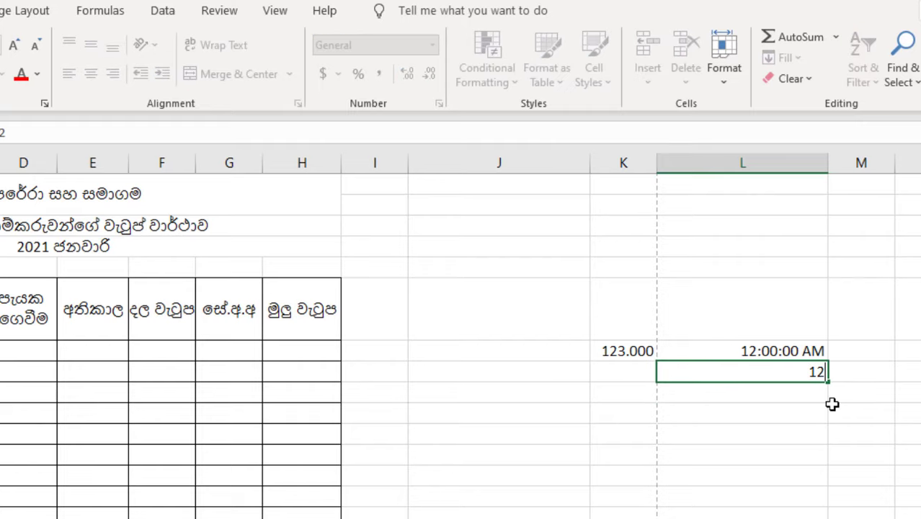
{"action": "type", "text": "ශ"}
{"action": "key", "text": "BackSpace"}
{"action": "type", "text": "ශ"}
{"action": "key", "text": "BackSpace"}
{"action": "left_click", "coordinate": [834, 471]}
{"action": "type", "text": ":"}
{"action": "type", "text": "00"}
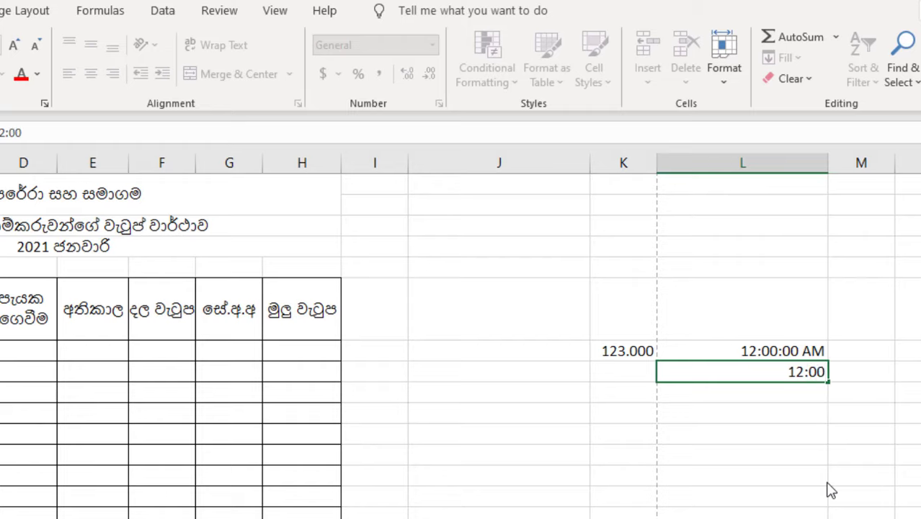
{"action": "type", "text": ":00"}
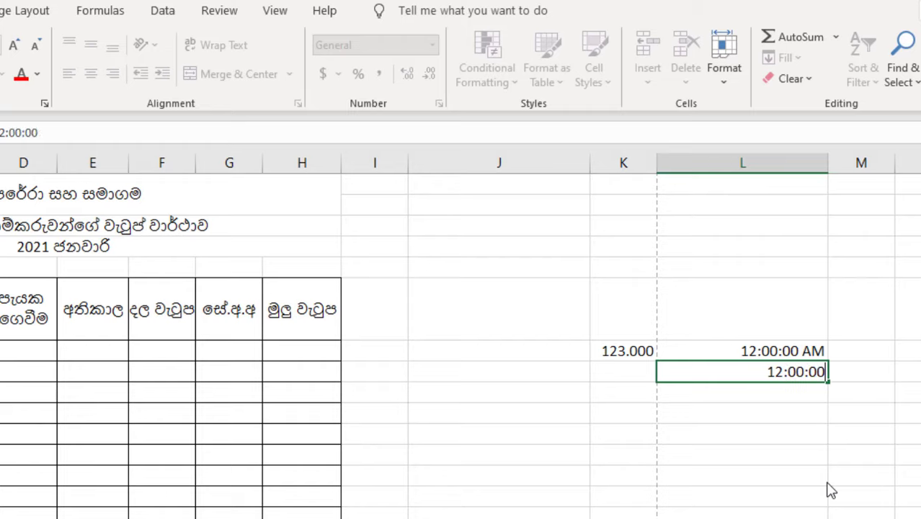
{"action": "key", "text": "Return"}
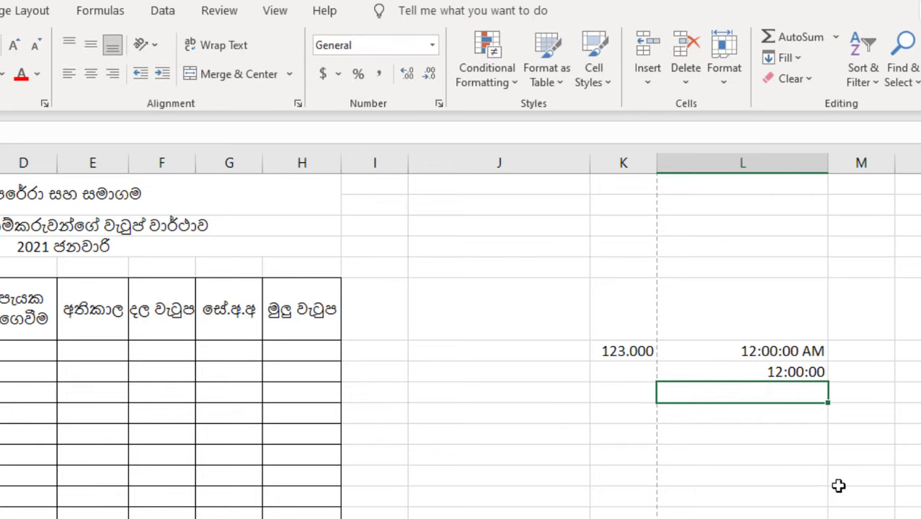
Replace L8 with 12 and apply Time format, showing 12:00:00 AM
{"action": "left_click", "coordinate": [784, 371]}
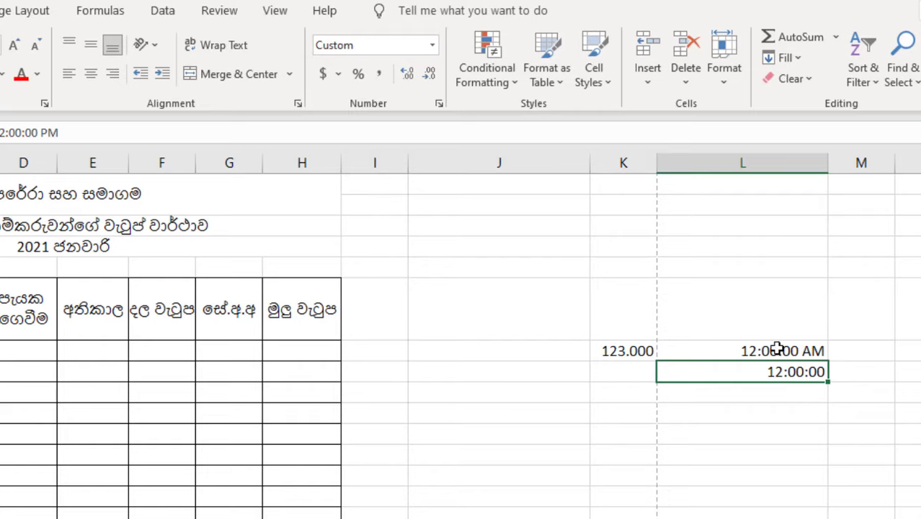
{"action": "key", "text": "Delete"}
{"action": "type", "text": "12"}
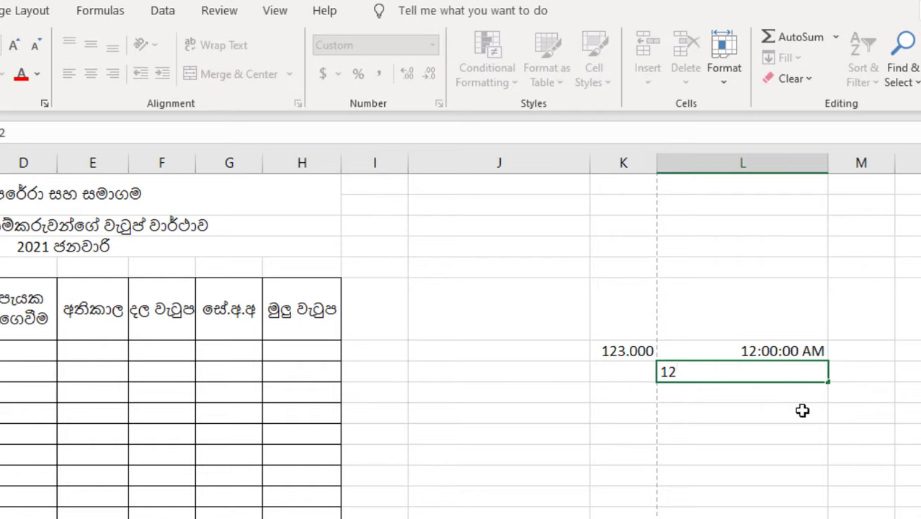
{"action": "key", "text": "Return"}
{"action": "left_click", "coordinate": [813, 374]}
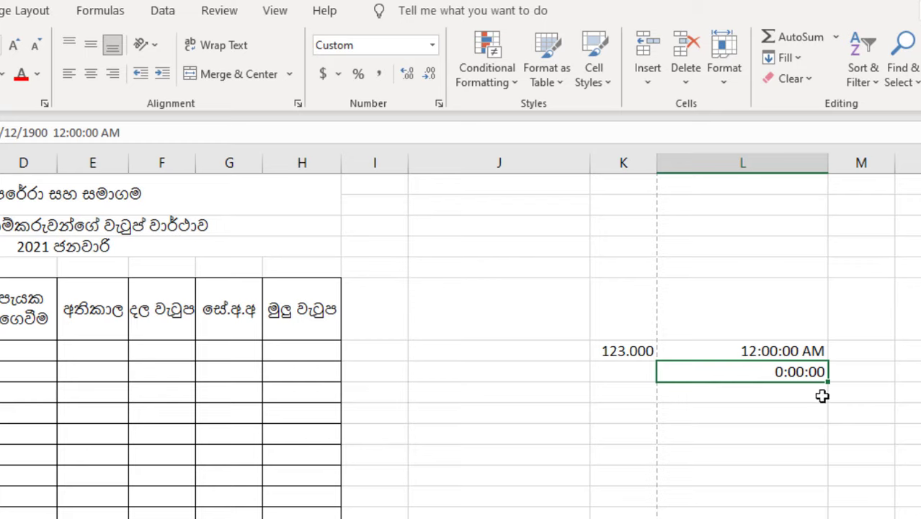
{"action": "left_click", "coordinate": [433, 46]}
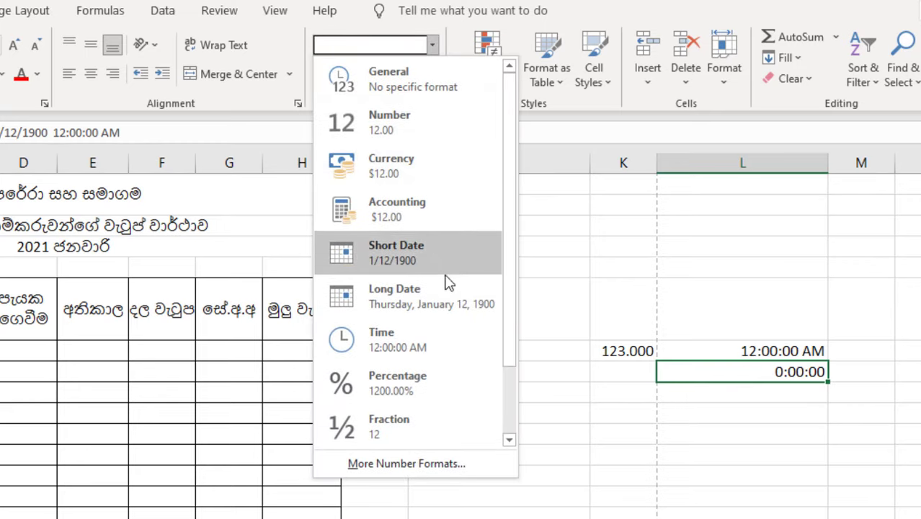
{"action": "left_click", "coordinate": [454, 340]}
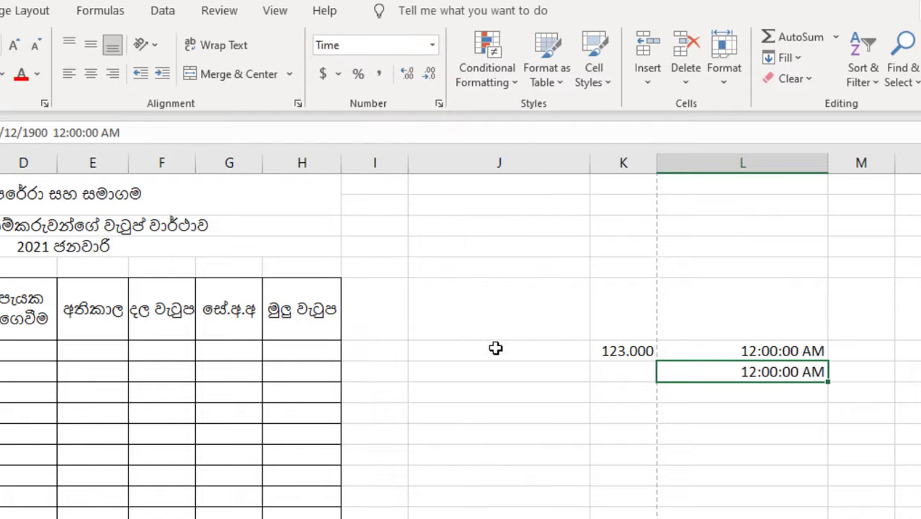
{"action": "left_click", "coordinate": [842, 435]}
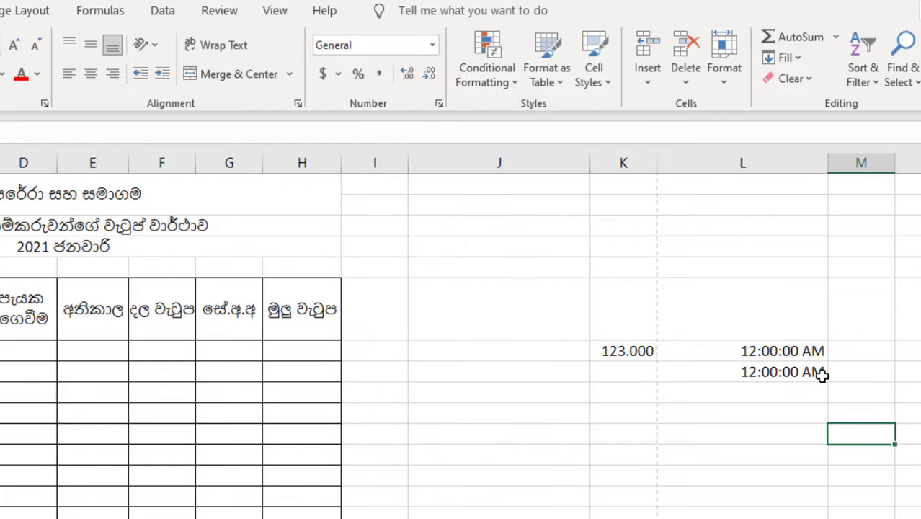
Enter 1 in L9 and apply the Time format to the test cells
{"action": "left_click", "coordinate": [770, 392]}
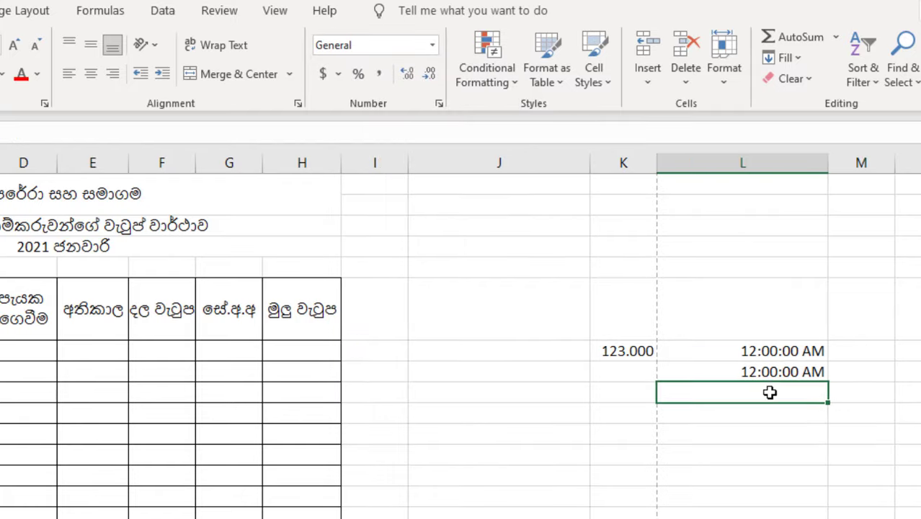
{"action": "type", "text": "1"}
{"action": "left_click", "coordinate": [774, 417]}
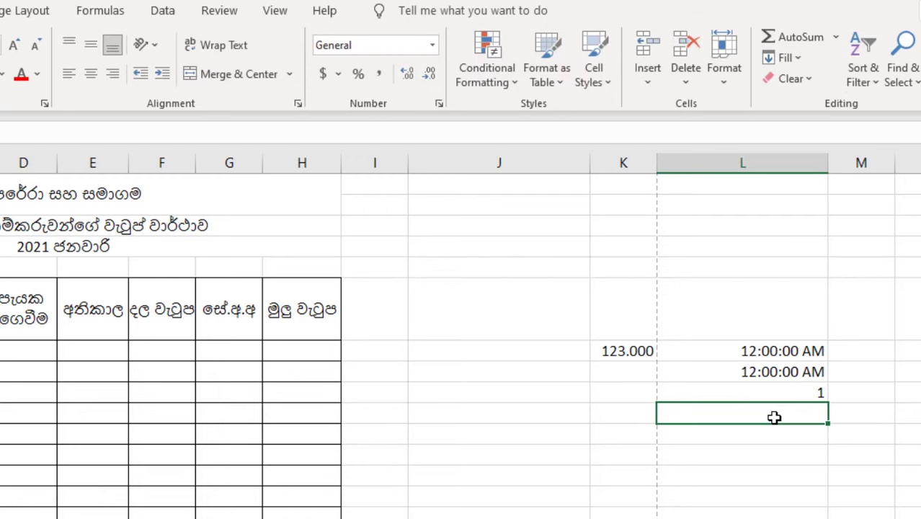
{"action": "left_click", "coordinate": [782, 392]}
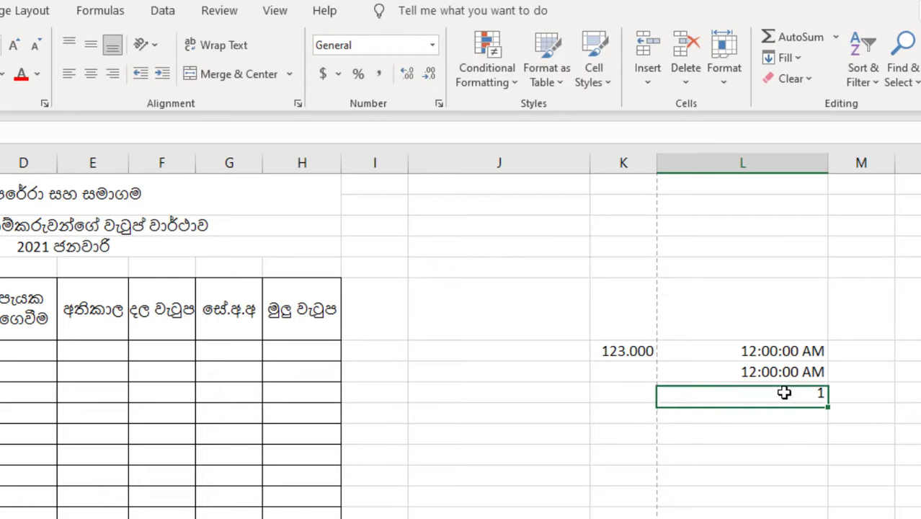
{"action": "left_click", "coordinate": [432, 46]}
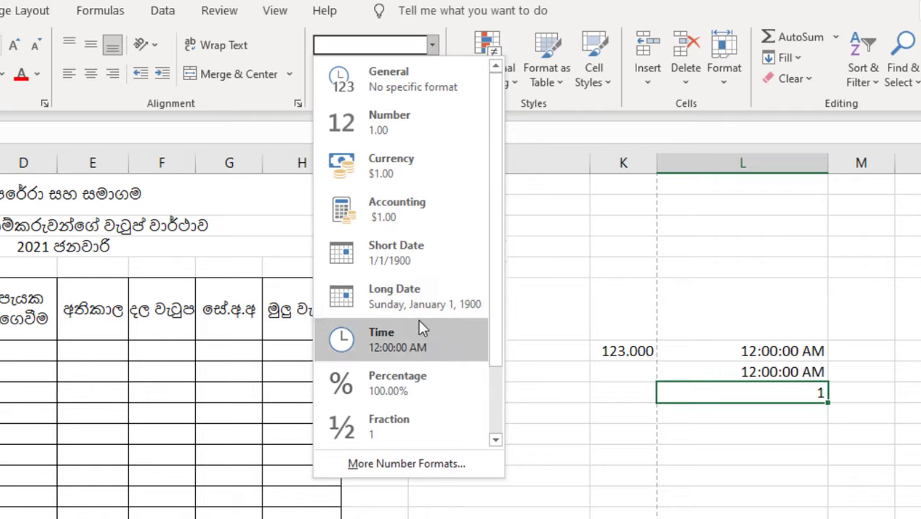
{"action": "left_click", "coordinate": [431, 346]}
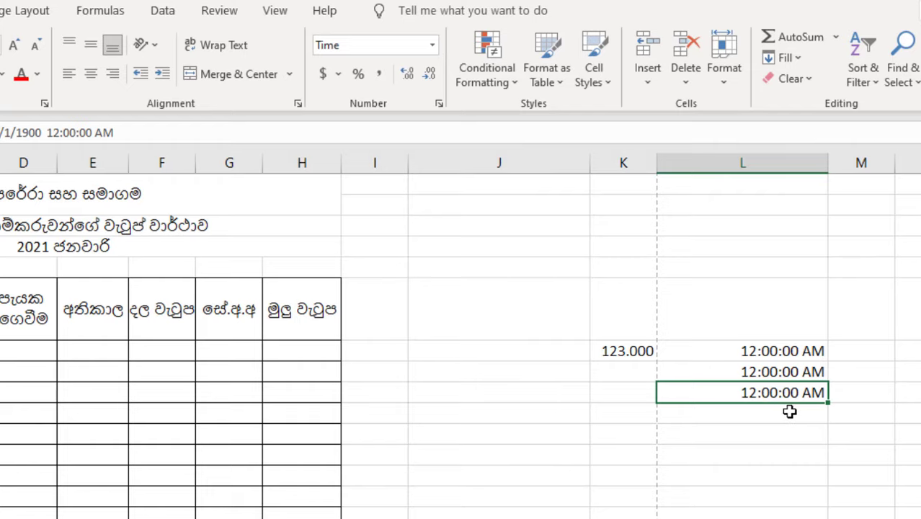
Enter 2 in L9 and inspect its stored value, 1/2/1900
{"action": "type", "text": "2"}
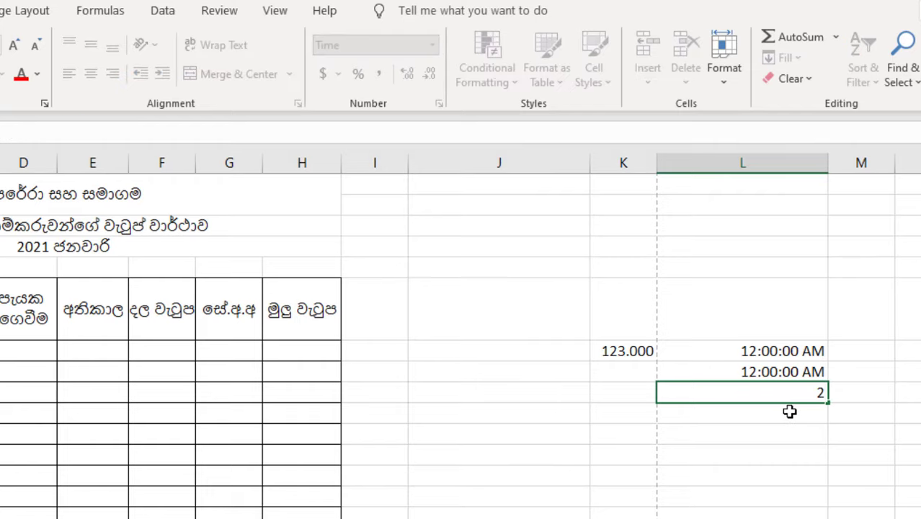
{"action": "key", "text": "Return"}
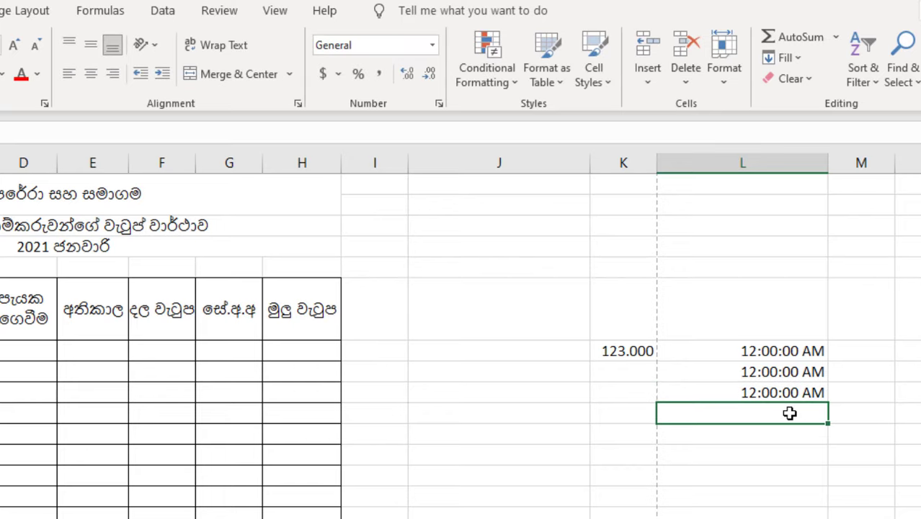
{"action": "key", "text": "Up"}
{"action": "key", "text": "Up"}
{"action": "key", "text": "Up"}
{"action": "double_click", "coordinate": [793, 396]}
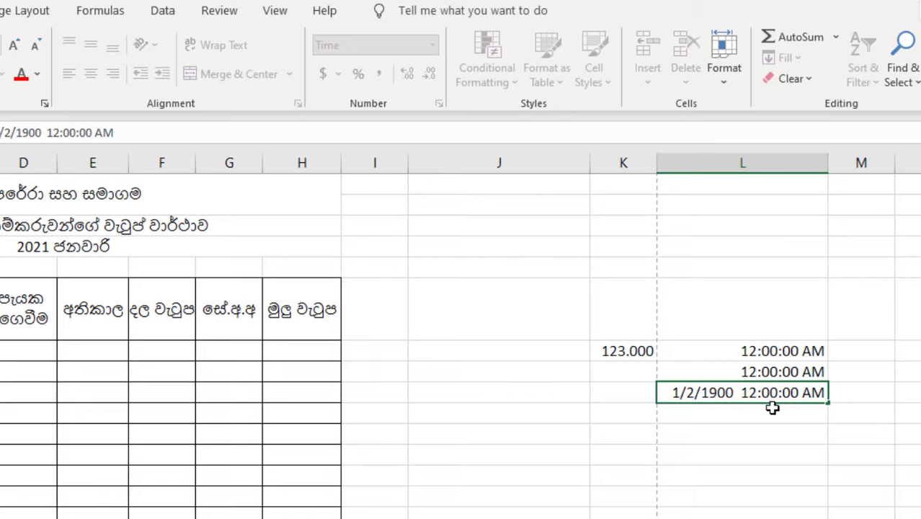
{"action": "key", "text": "Return"}
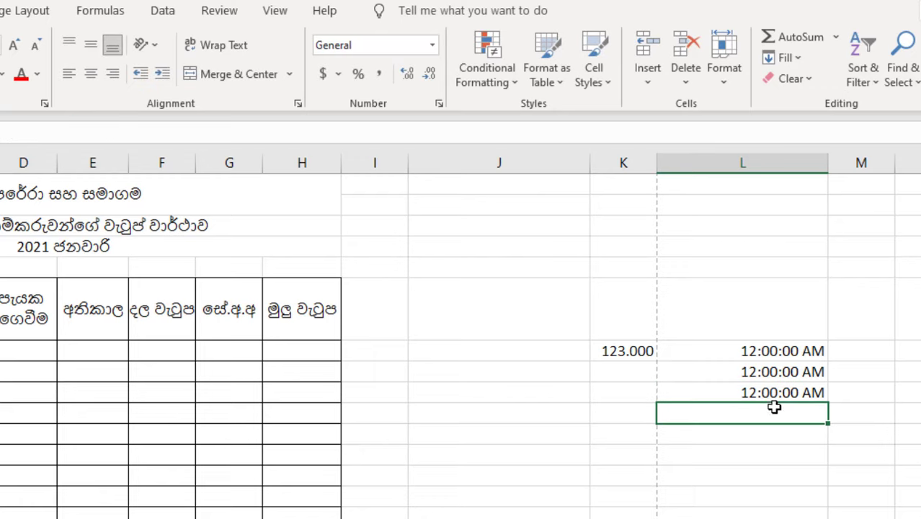
Show L7:L9 as long dates, then clear the K7:L9 test values
{"action": "left_click_drag", "start_coordinate": [784, 350], "coordinate": [795, 392]}
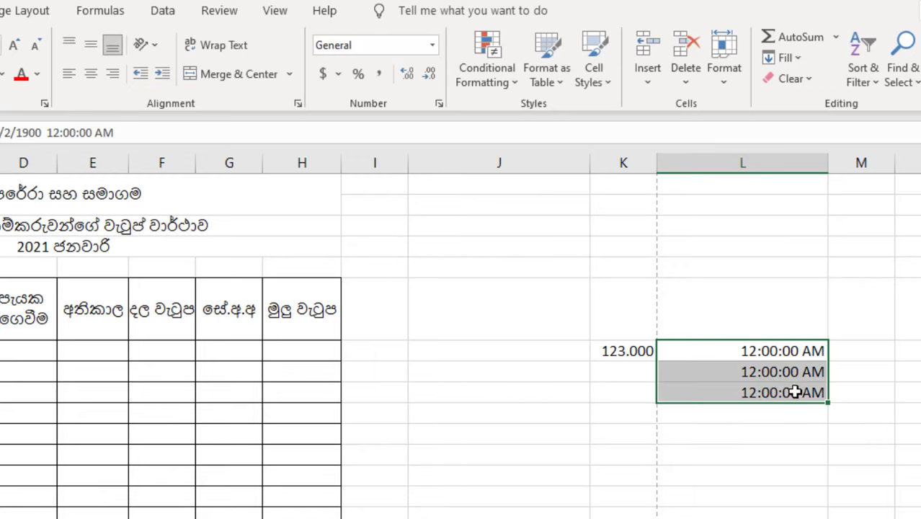
{"action": "left_click", "coordinate": [432, 44]}
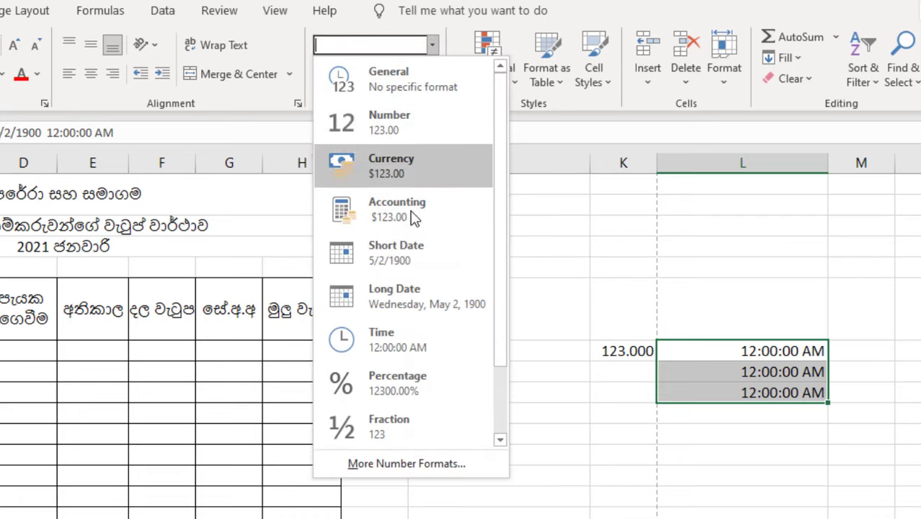
{"action": "left_click", "coordinate": [399, 284]}
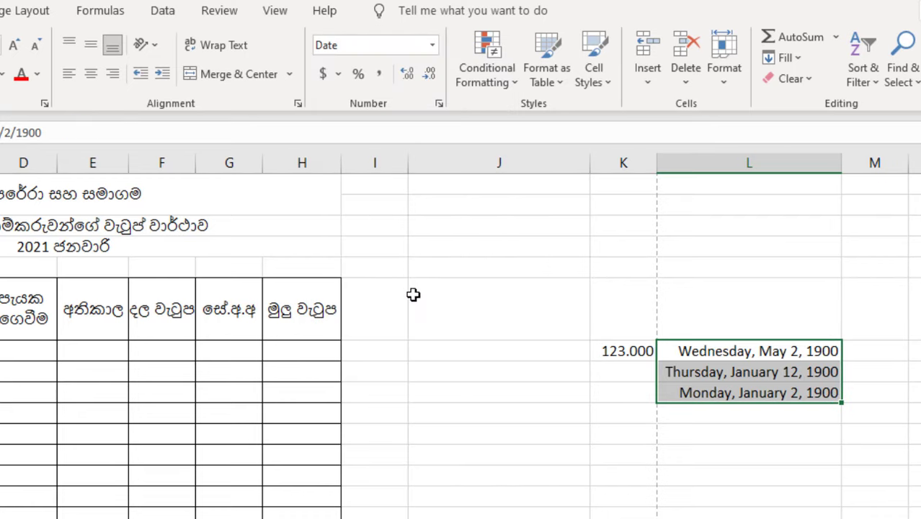
{"action": "left_click", "coordinate": [750, 434]}
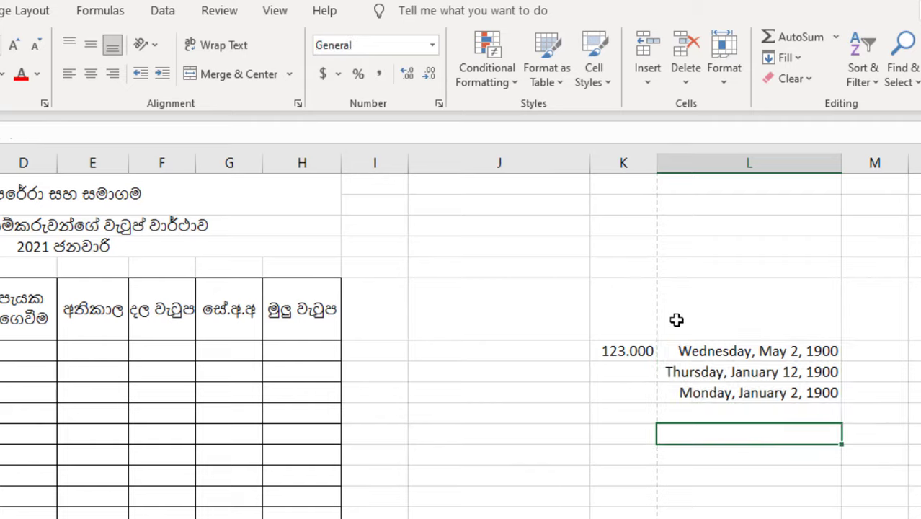
{"action": "left_click_drag", "start_coordinate": [622, 351], "coordinate": [772, 389]}
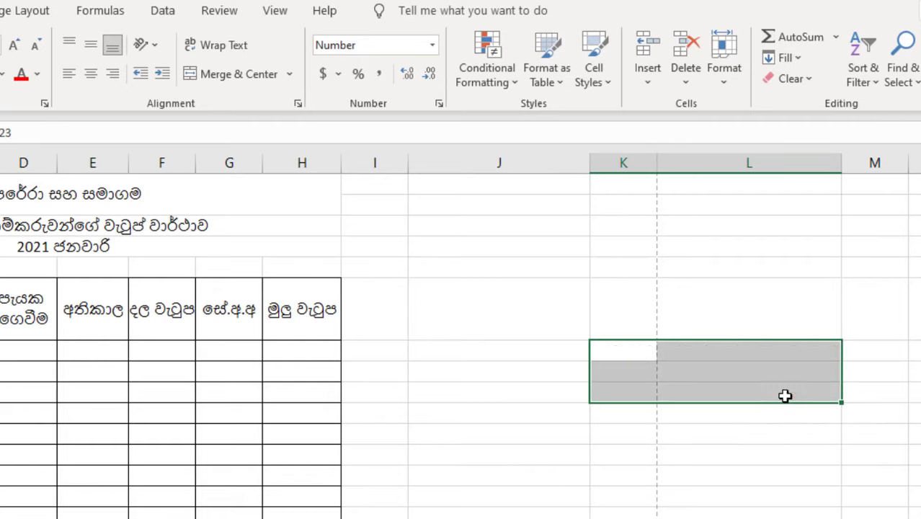
{"action": "left_click", "coordinate": [766, 457]}
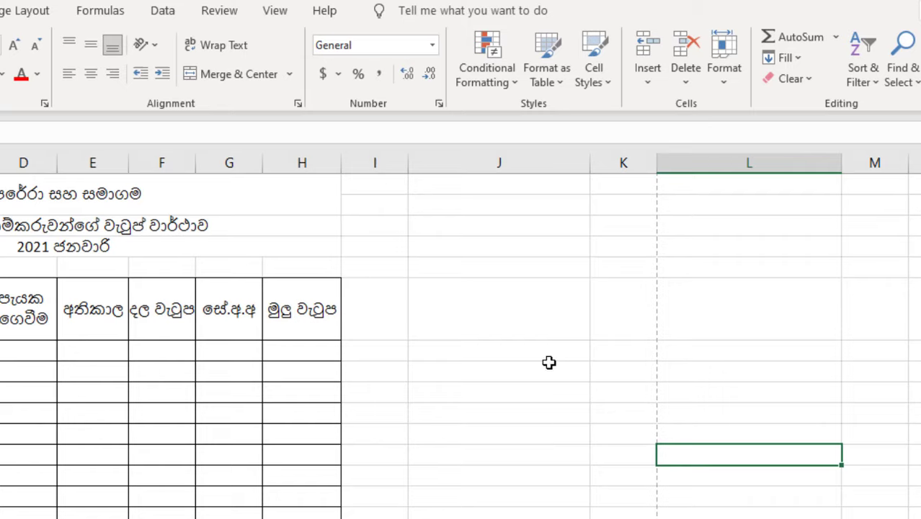
Apply the Text format to the empty cells in column K
{"action": "left_click", "coordinate": [627, 481]}
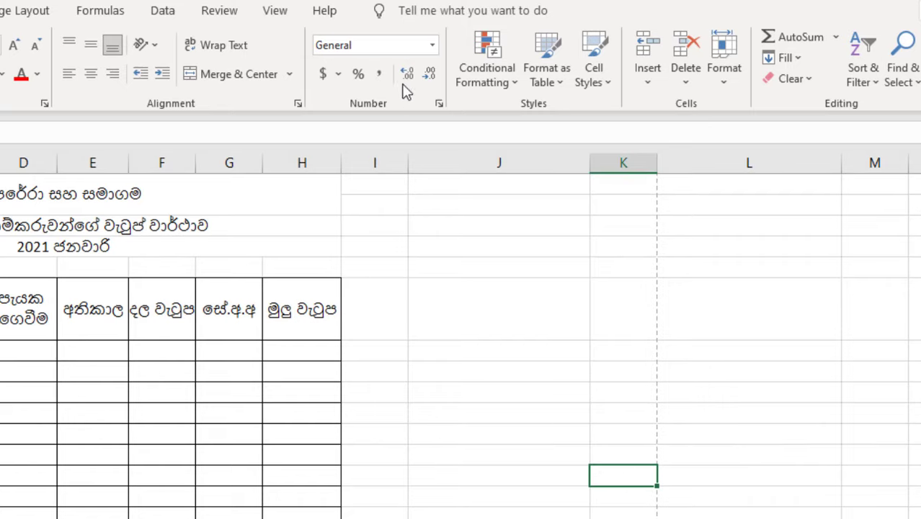
{"action": "left_click", "coordinate": [431, 47]}
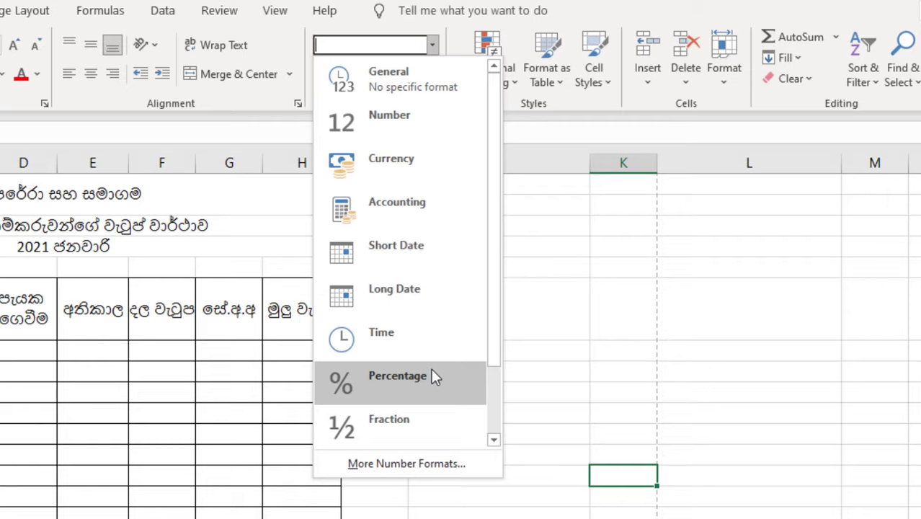
{"action": "scroll", "coordinate": [440, 404], "scroll_direction": "down", "scroll_amount": 2}
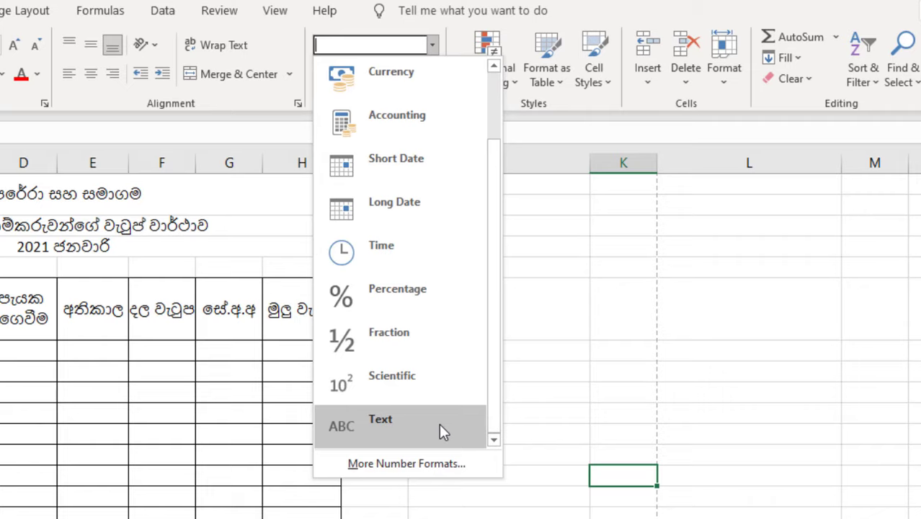
{"action": "left_click", "coordinate": [440, 425]}
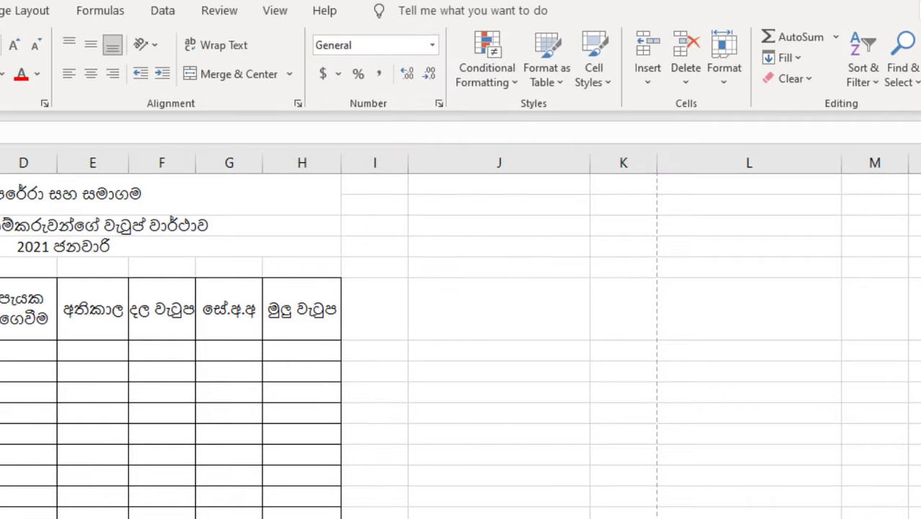
{"action": "scroll", "coordinate": [461, 325], "scroll_direction": "down", "scroll_amount": 1}
{"action": "scroll", "coordinate": [462, 324], "scroll_direction": "down", "scroll_amount": 1}
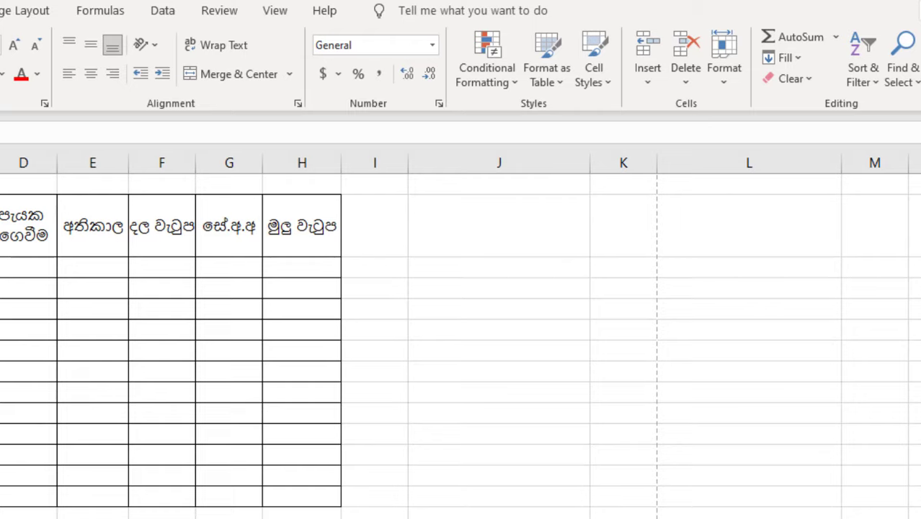
{"action": "left_click", "coordinate": [430, 47]}
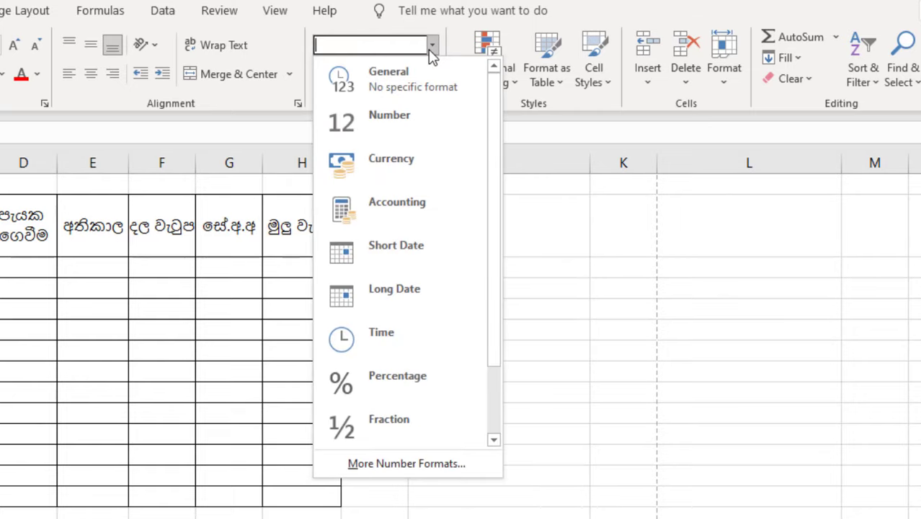
{"action": "scroll", "coordinate": [418, 421], "scroll_direction": "down", "scroll_amount": 2}
{"action": "left_click", "coordinate": [415, 427]}
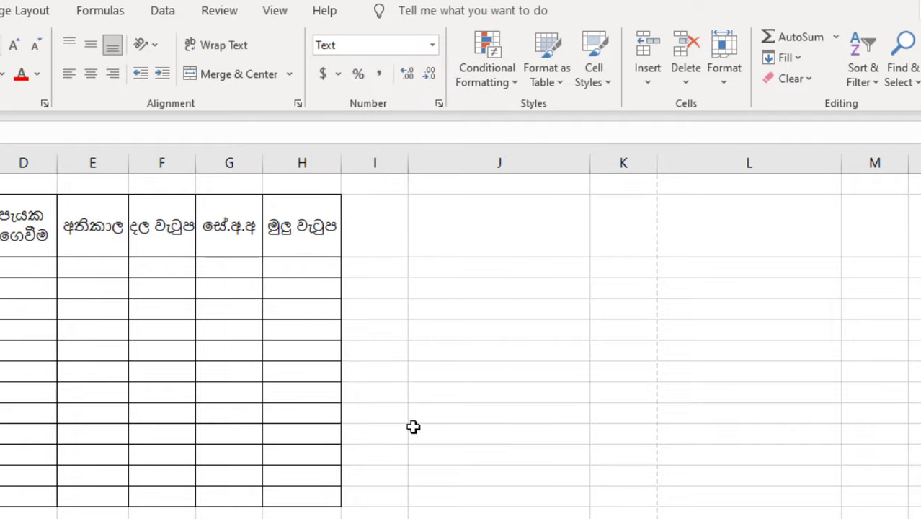
Select column J and open the Format Cells dialog
{"action": "left_click", "coordinate": [446, 402]}
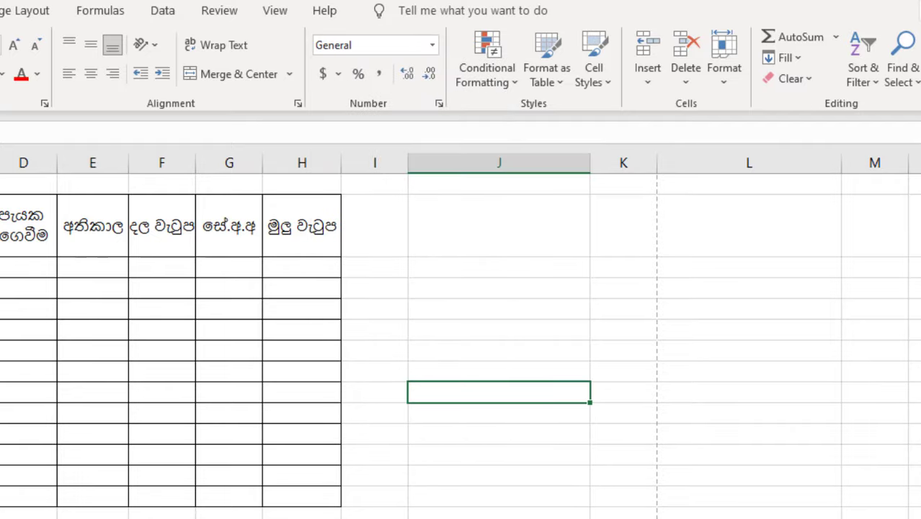
{"action": "left_click", "coordinate": [162, 350]}
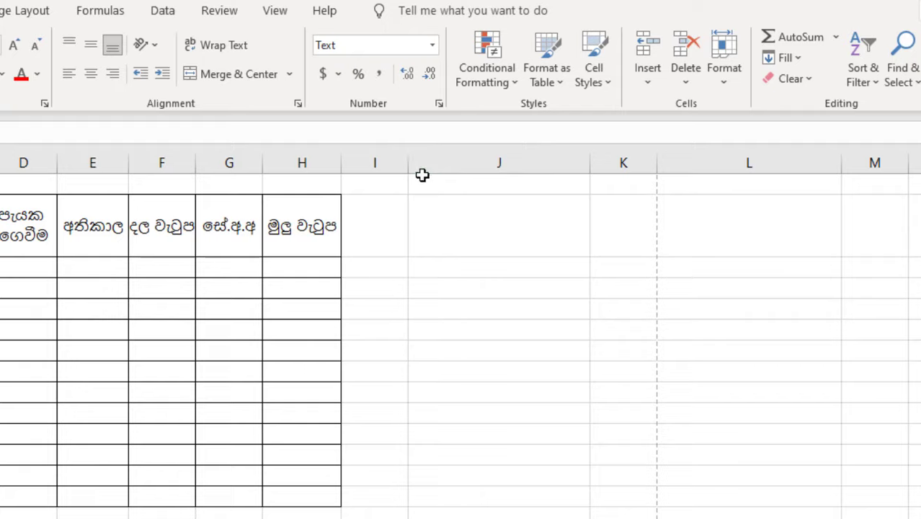
{"action": "left_click", "coordinate": [427, 165]}
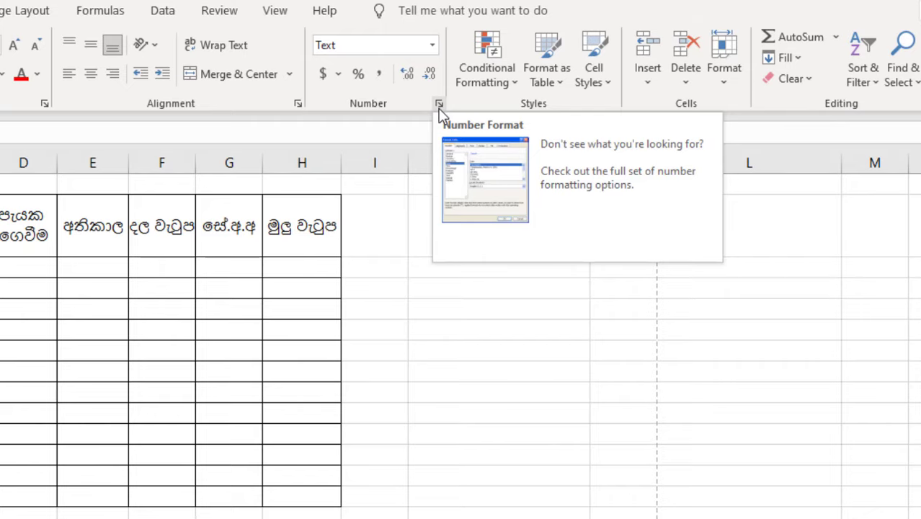
{"action": "left_click", "coordinate": [438, 104]}
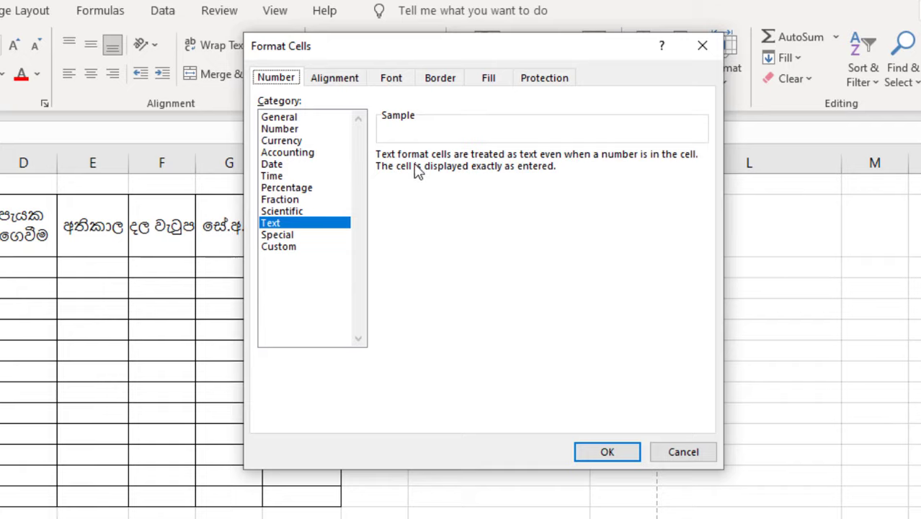
Preview the General, Number, Accounting and Date categories, ending on Number
{"action": "left_click", "coordinate": [281, 118]}
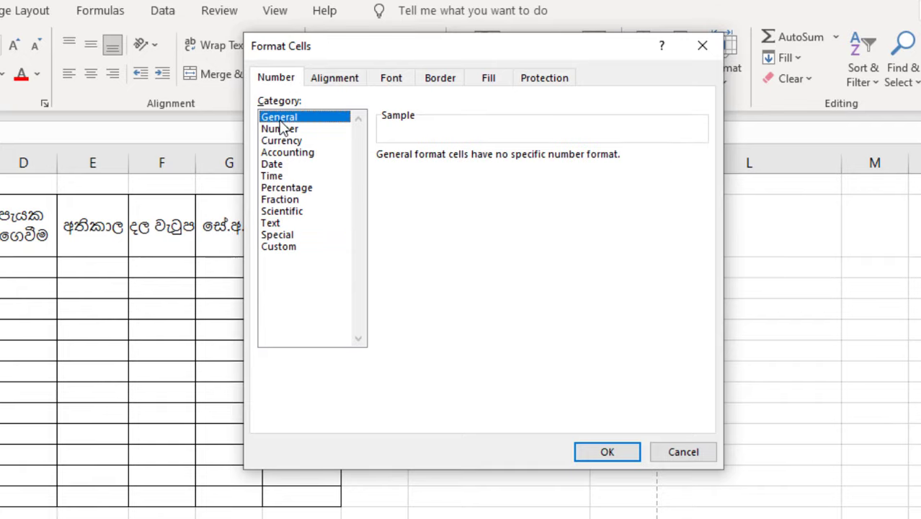
{"action": "left_click", "coordinate": [278, 130]}
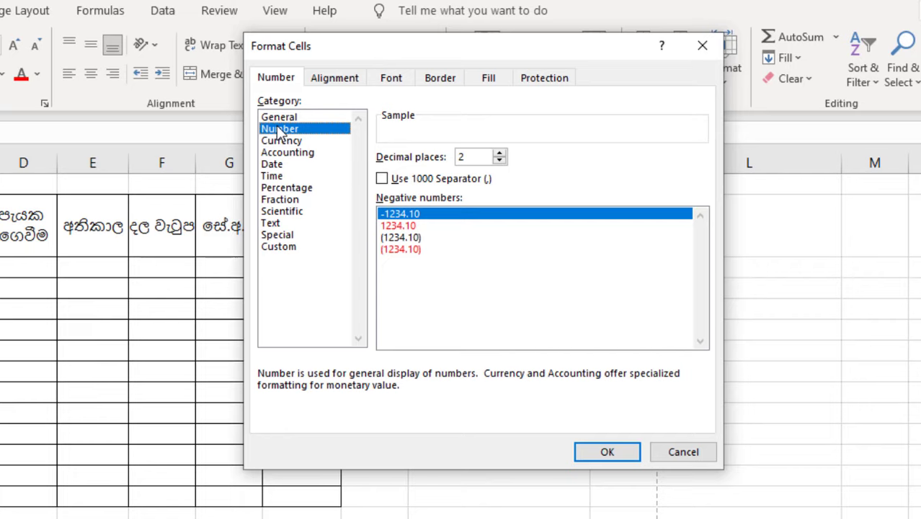
{"action": "left_click", "coordinate": [287, 152]}
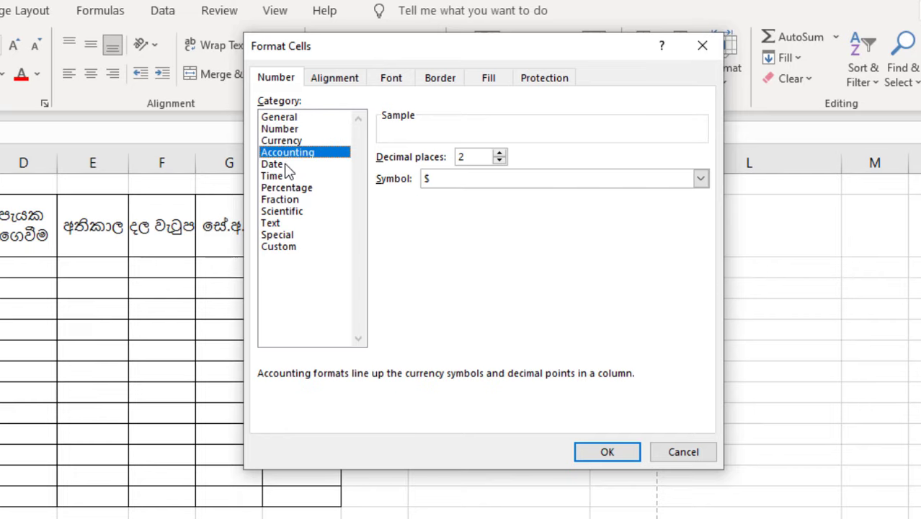
{"action": "left_click", "coordinate": [269, 167]}
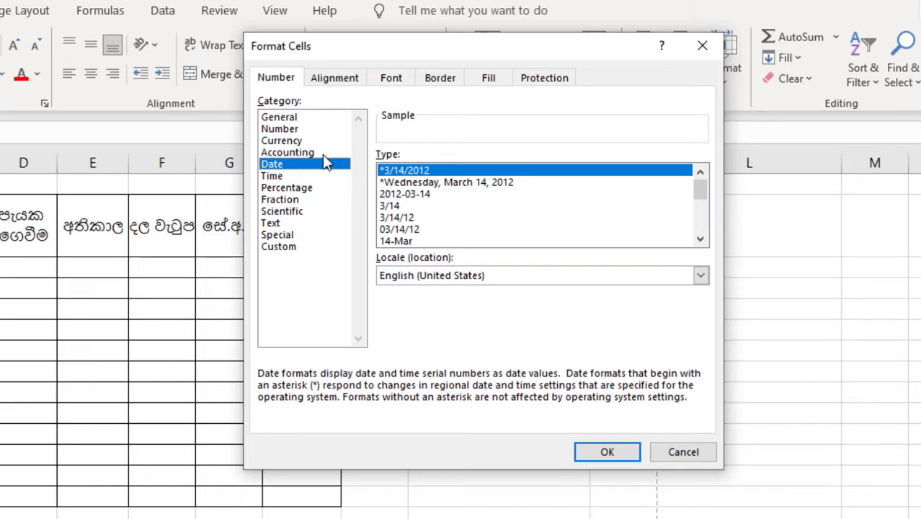
{"action": "left_click", "coordinate": [292, 129]}
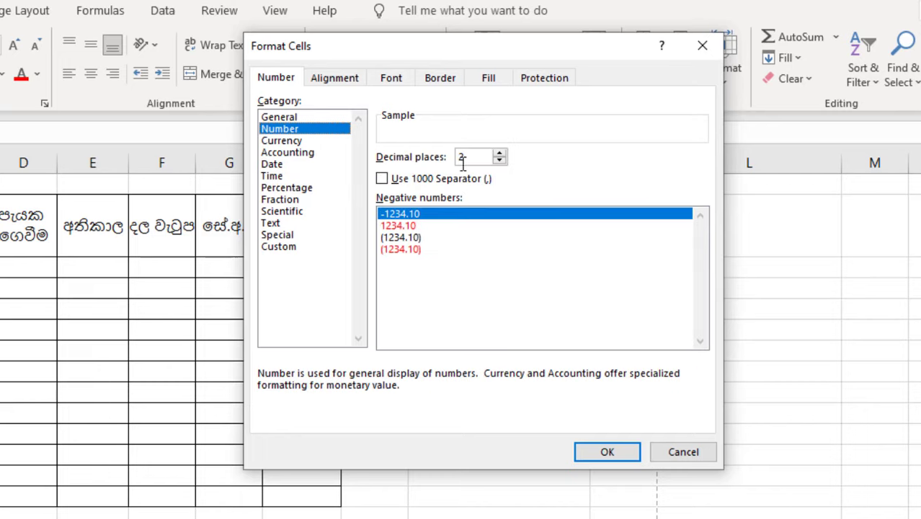
Set 3 decimal places without thousands separator, then switch to the Currency category
{"action": "left_click", "coordinate": [499, 154]}
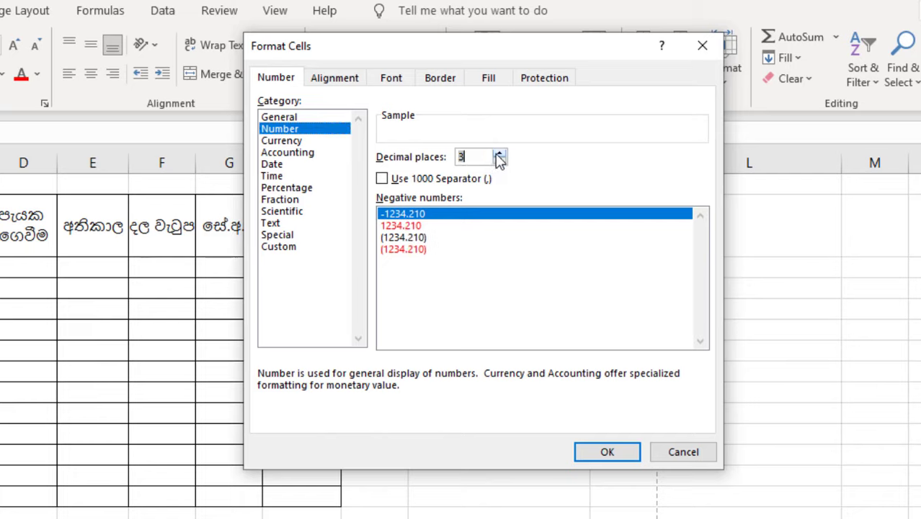
{"action": "left_click", "coordinate": [498, 153]}
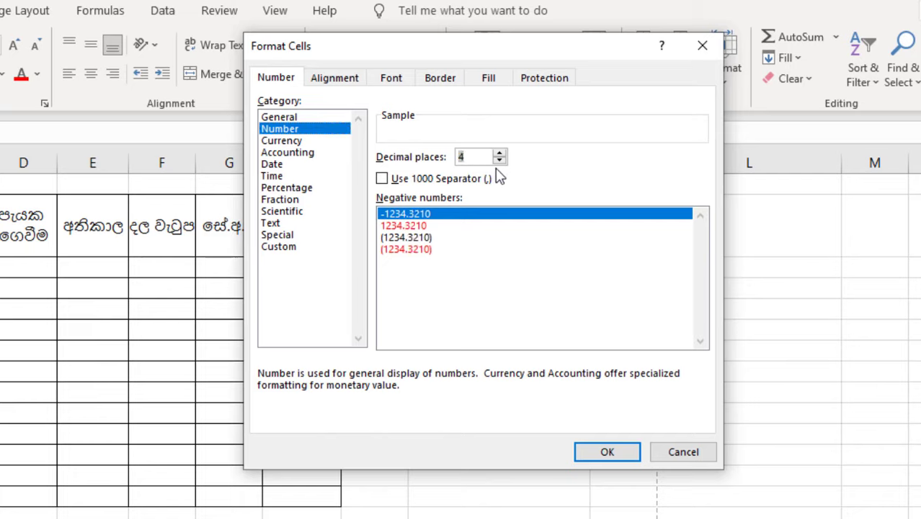
{"action": "left_click", "coordinate": [499, 160]}
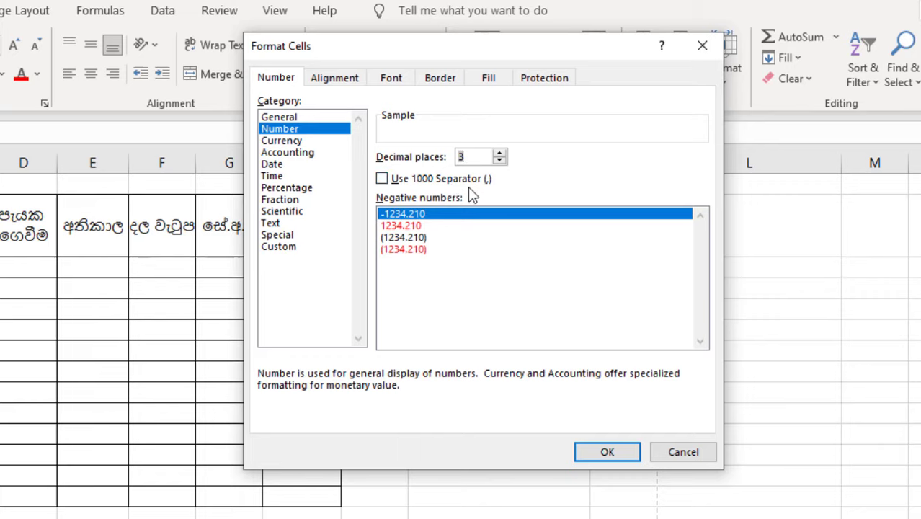
{"action": "left_click", "coordinate": [395, 183]}
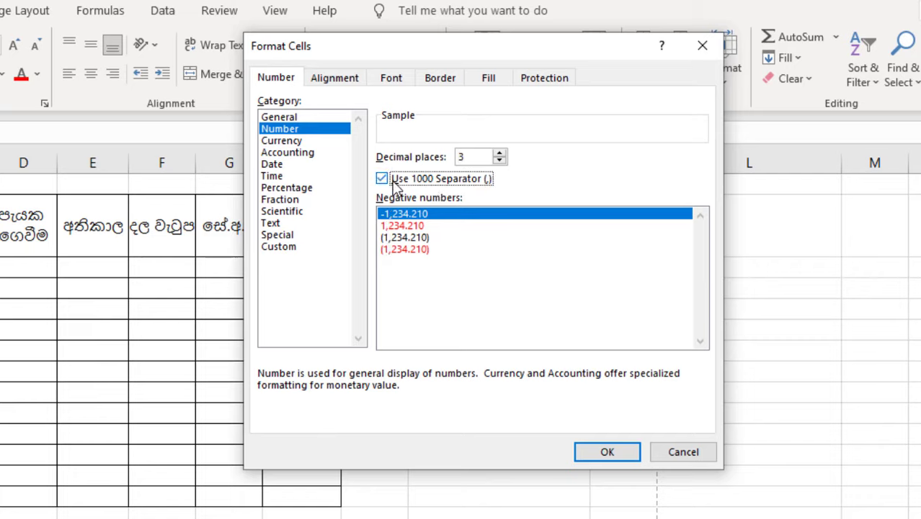
{"action": "left_click", "coordinate": [395, 184]}
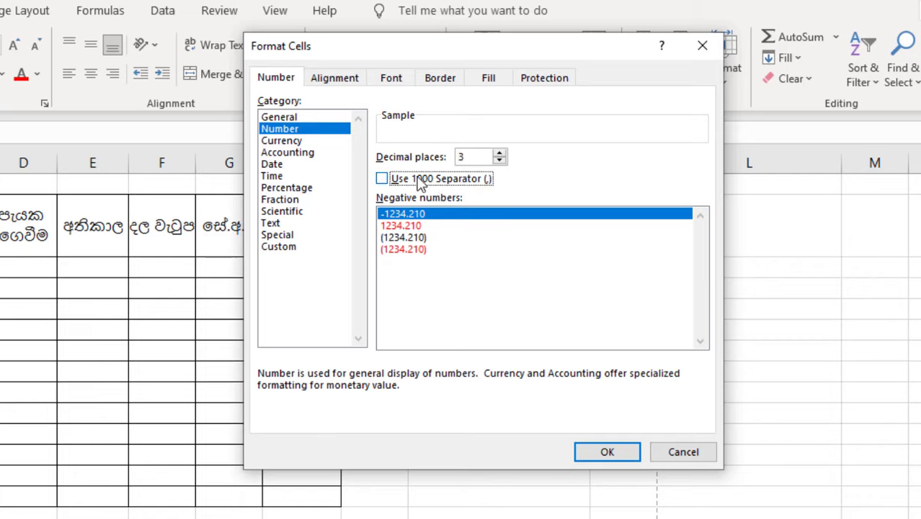
{"action": "left_click", "coordinate": [300, 140]}
{"action": "left_click", "coordinate": [435, 181]}
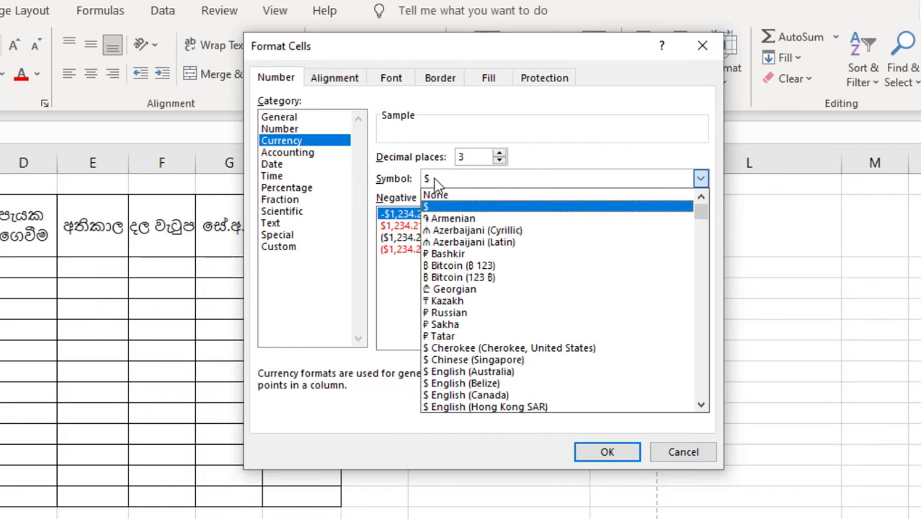
{"action": "scroll", "coordinate": [495, 260], "scroll_direction": "down", "scroll_amount": 1}
{"action": "scroll", "coordinate": [501, 286], "scroll_direction": "down", "scroll_amount": 2}
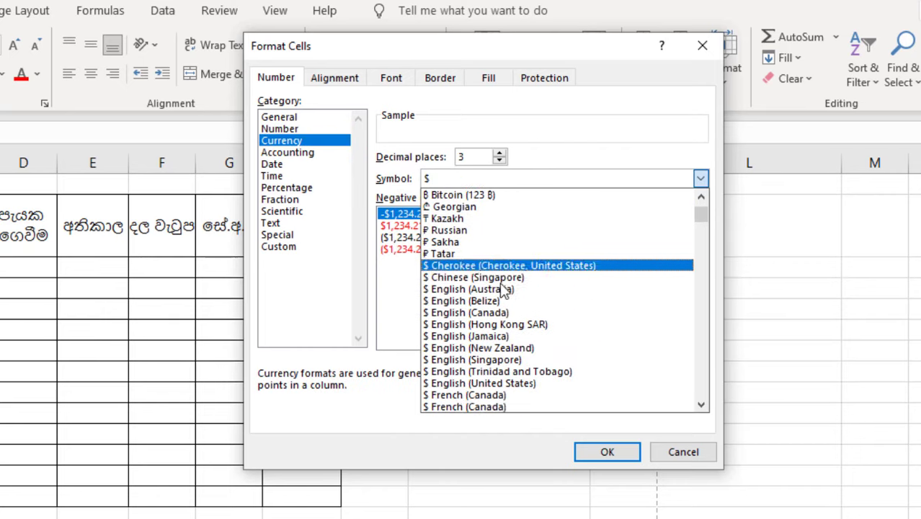
{"action": "scroll", "coordinate": [576, 317], "scroll_direction": "down", "scroll_amount": 1}
{"action": "scroll", "coordinate": [526, 326], "scroll_direction": "down", "scroll_amount": 1}
{"action": "scroll", "coordinate": [534, 322], "scroll_direction": "down", "scroll_amount": 2}
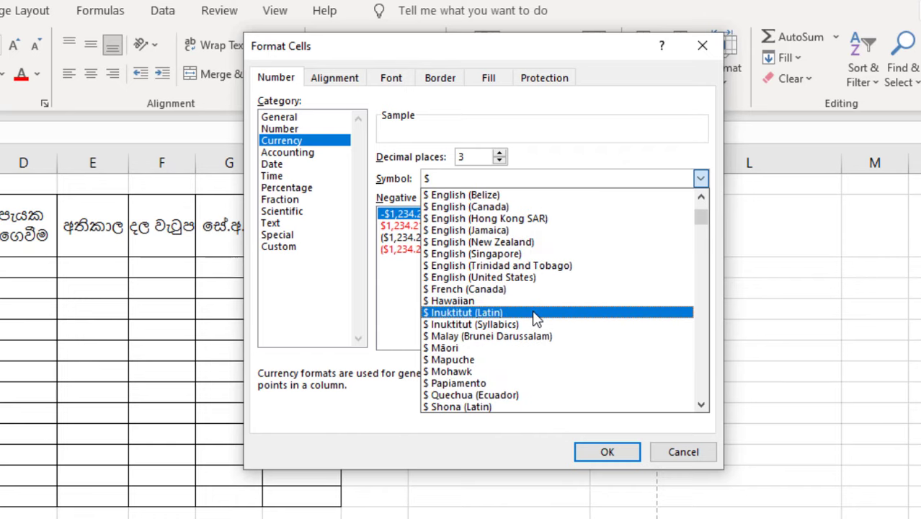
{"action": "left_click_drag", "start_coordinate": [703, 218], "coordinate": [705, 287]}
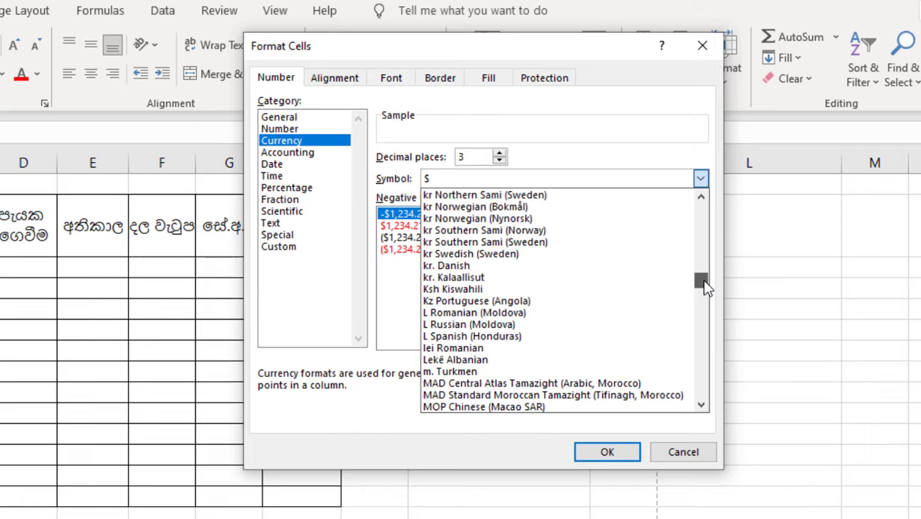
{"action": "mouse_move", "coordinate": [706, 286]}
{"action": "left_mouse_down"}
{"action": "mouse_move", "coordinate": [707, 278]}
{"action": "mouse_move", "coordinate": [714, 343]}
{"action": "mouse_move", "coordinate": [702, 403]}
{"action": "mouse_move", "coordinate": [696, 219]}
{"action": "left_mouse_up"}
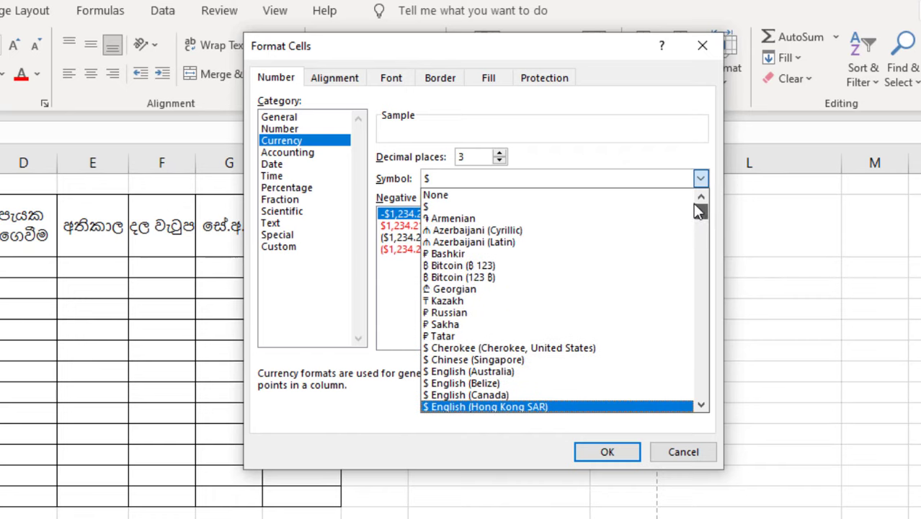
{"action": "scroll", "coordinate": [613, 294], "scroll_direction": "down", "scroll_amount": 1}
{"action": "scroll", "coordinate": [613, 288], "scroll_direction": "down", "scroll_amount": 1}
{"action": "scroll", "coordinate": [612, 285], "scroll_direction": "down", "scroll_amount": 1}
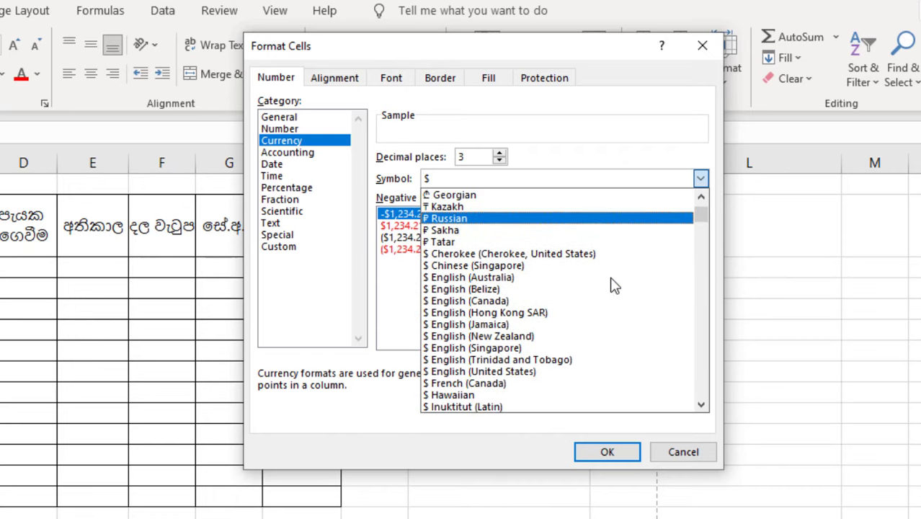
{"action": "scroll", "coordinate": [612, 285], "scroll_direction": "down", "scroll_amount": 2}
{"action": "scroll", "coordinate": [612, 282], "scroll_direction": "down", "scroll_amount": 1}
{"action": "scroll", "coordinate": [614, 278], "scroll_direction": "down", "scroll_amount": 1}
{"action": "scroll", "coordinate": [619, 275], "scroll_direction": "down", "scroll_amount": 1}
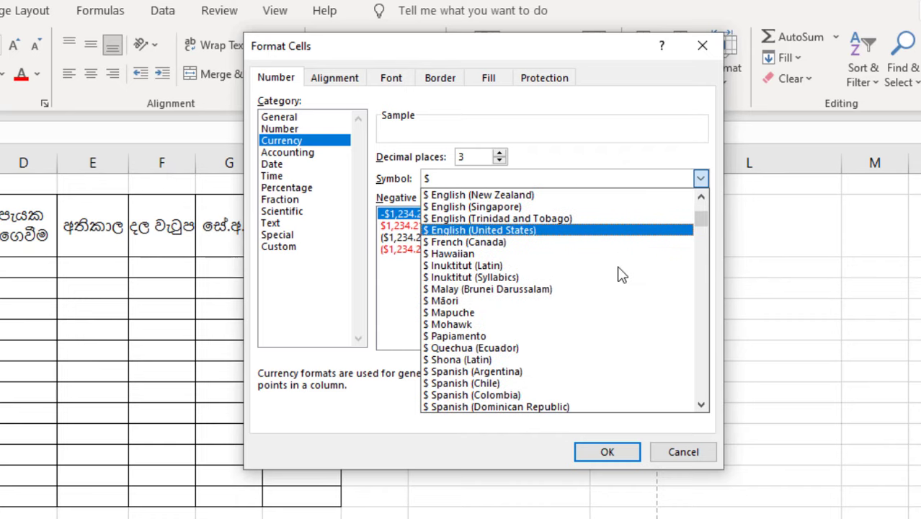
{"action": "scroll", "coordinate": [618, 273], "scroll_direction": "down", "scroll_amount": 1}
{"action": "scroll", "coordinate": [620, 271], "scroll_direction": "down", "scroll_amount": 2}
{"action": "left_click_drag", "start_coordinate": [701, 232], "coordinate": [706, 278]}
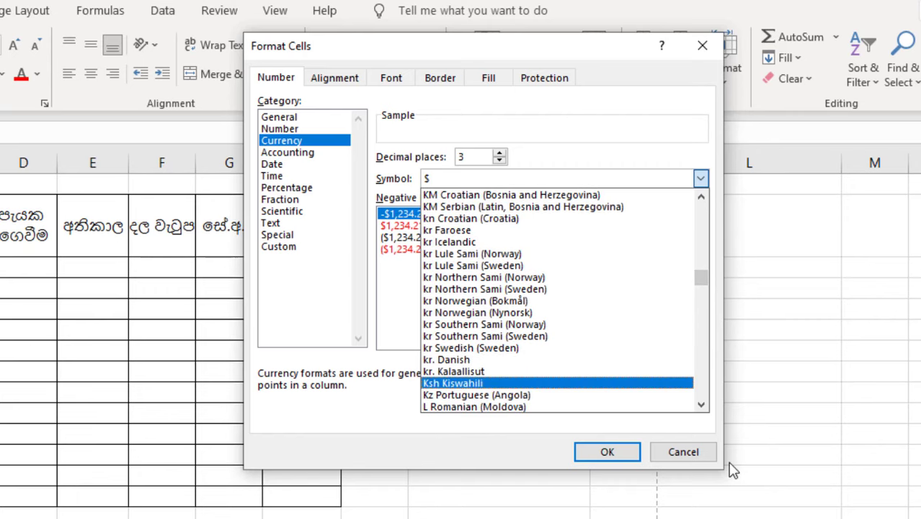
{"action": "left_click", "coordinate": [704, 455]}
Cancel Format Cells, open More Number Formats, and close it again
{"action": "left_click", "coordinate": [703, 453]}
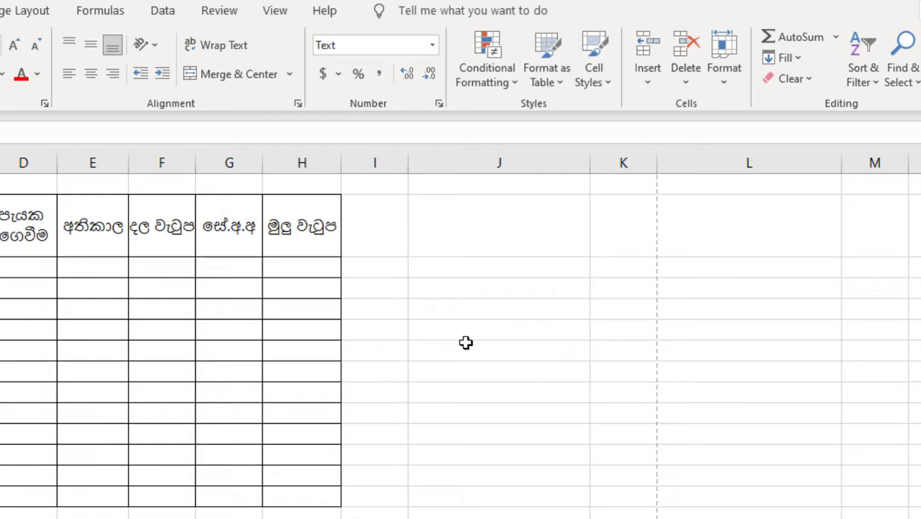
{"action": "left_click", "coordinate": [433, 45]}
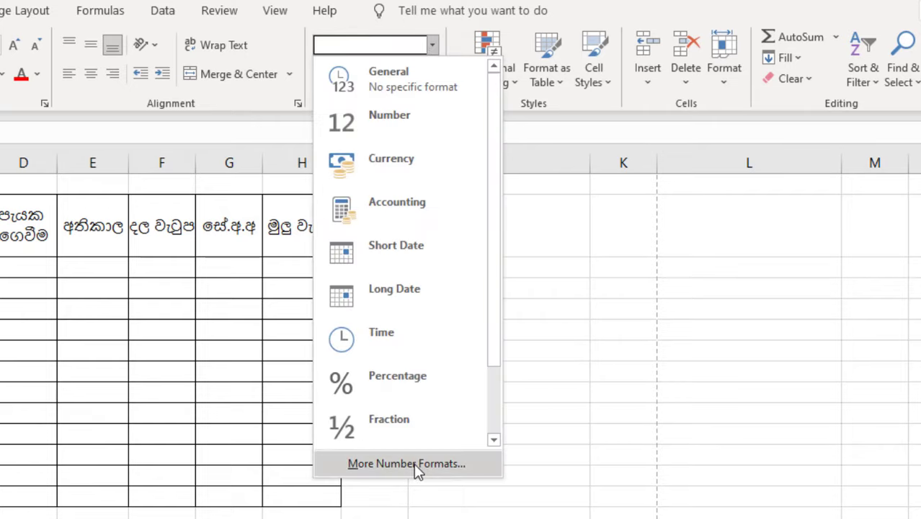
{"action": "left_click", "coordinate": [416, 464]}
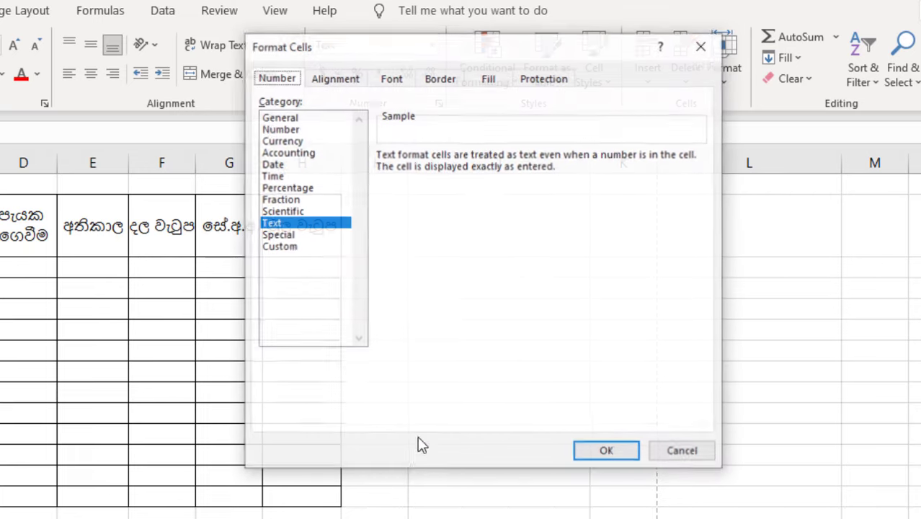
{"action": "left_click", "coordinate": [697, 56]}
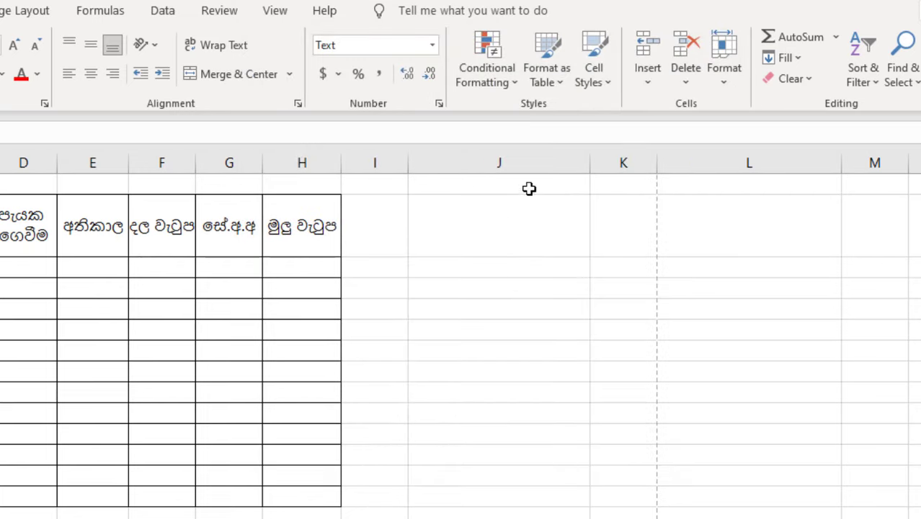
Reopen Format Cells and preview the Number, Currency and Date categories
{"action": "left_click", "coordinate": [438, 104]}
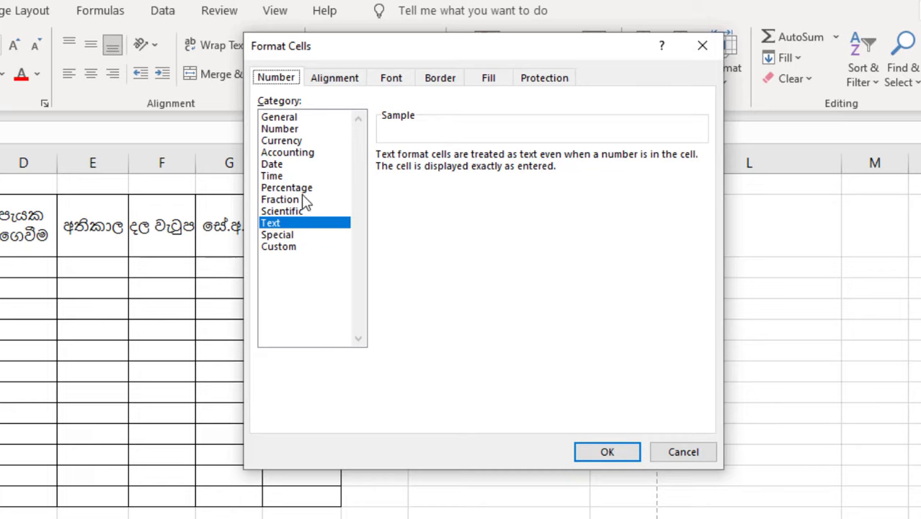
{"action": "left_click", "coordinate": [281, 130]}
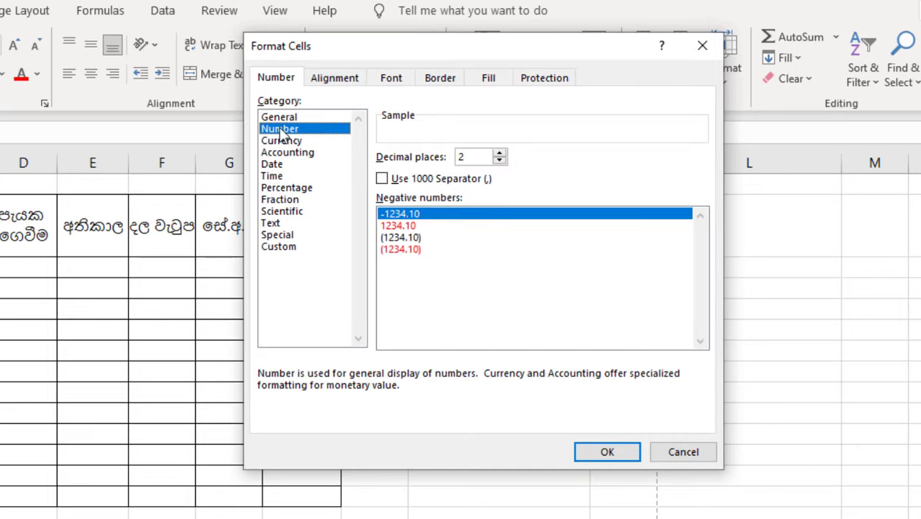
{"action": "left_click", "coordinate": [282, 141]}
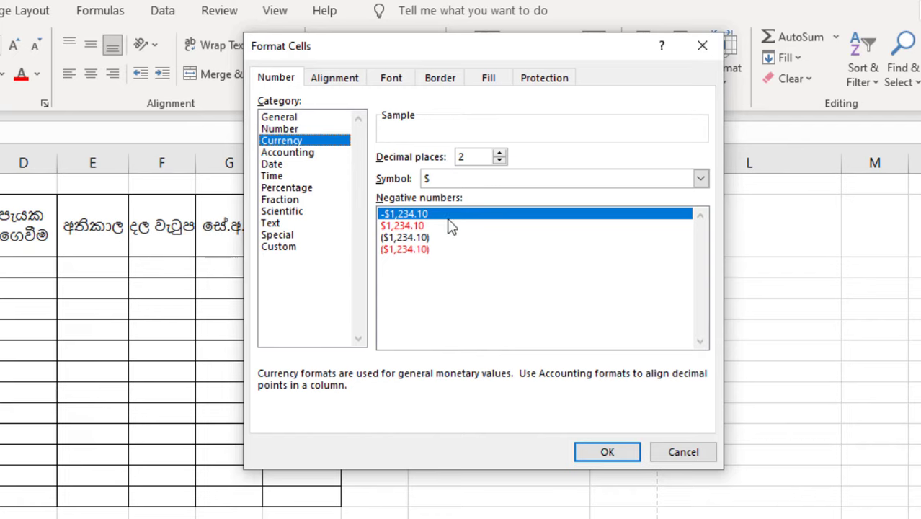
{"action": "left_click", "coordinate": [274, 165]}
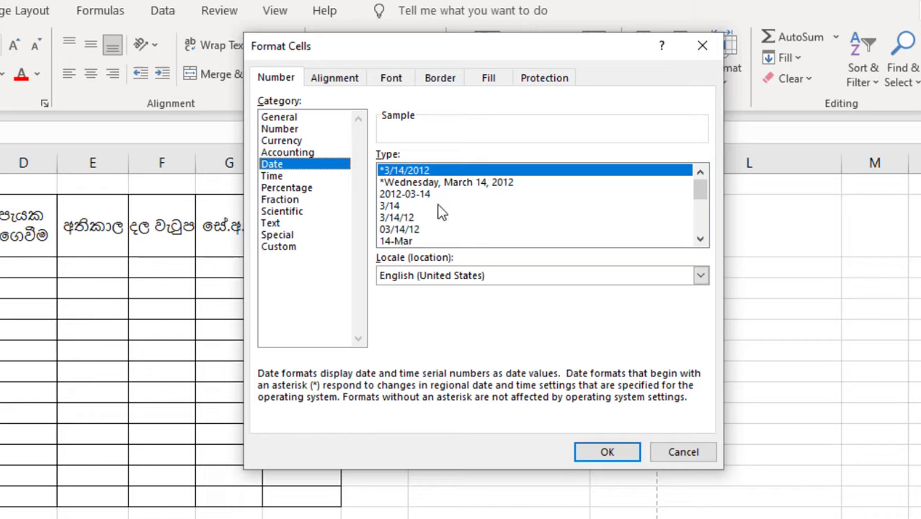
Preview the Date, Time, Percentage, General, Number and Currency formats, then cancel without applying any
{"action": "left_click", "coordinate": [410, 217]}
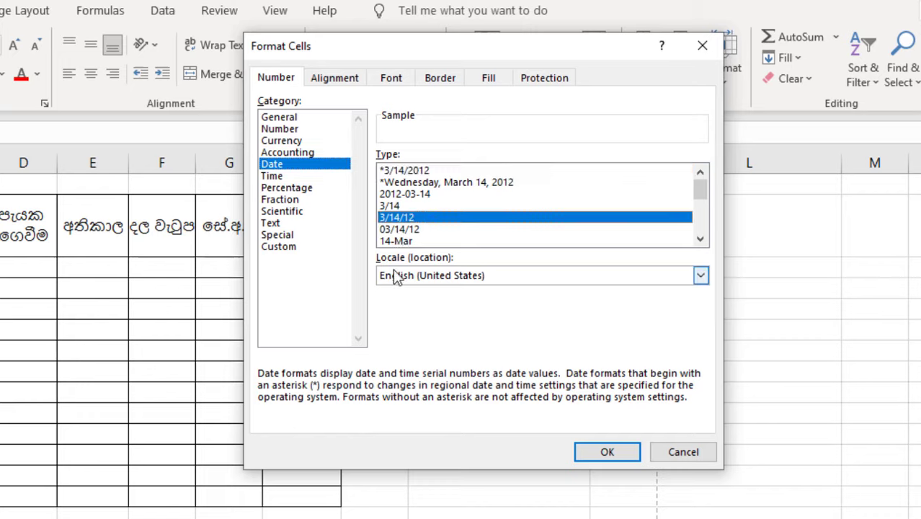
{"action": "left_click", "coordinate": [274, 176]}
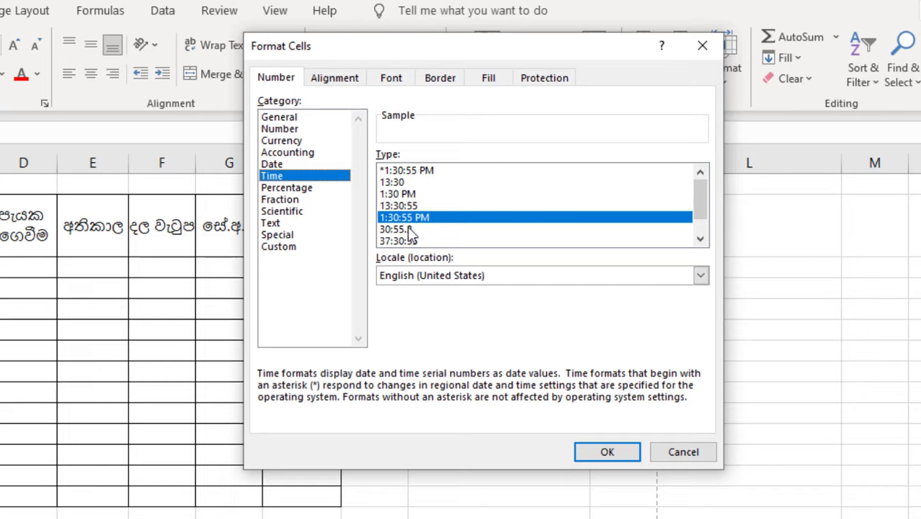
{"action": "left_click", "coordinate": [307, 188]}
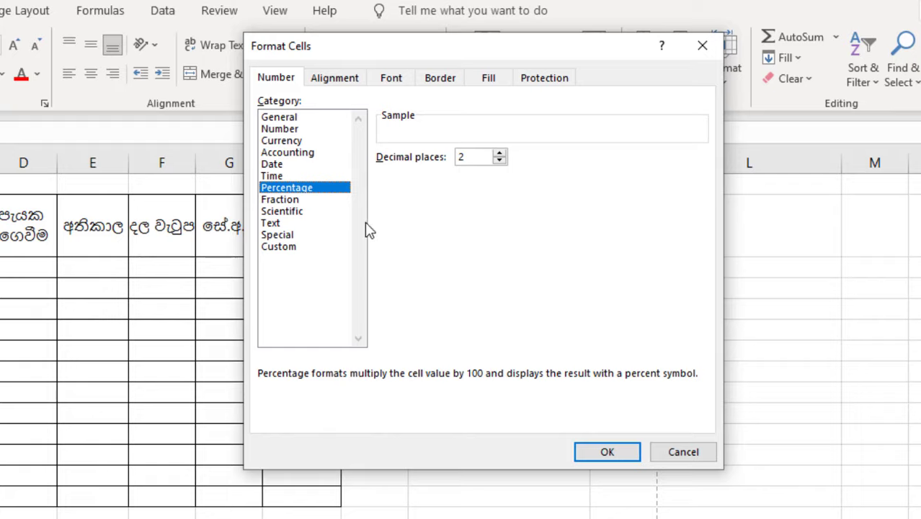
{"action": "left_click", "coordinate": [283, 118]}
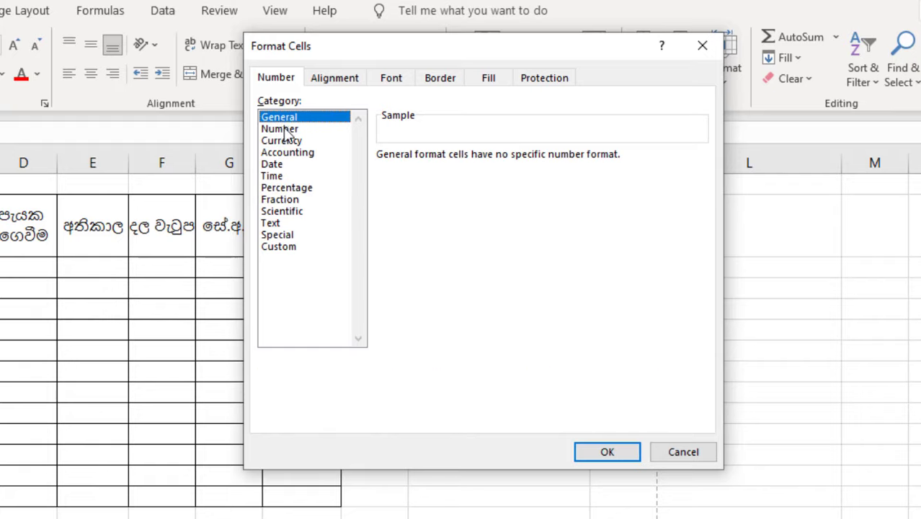
{"action": "left_click", "coordinate": [284, 130]}
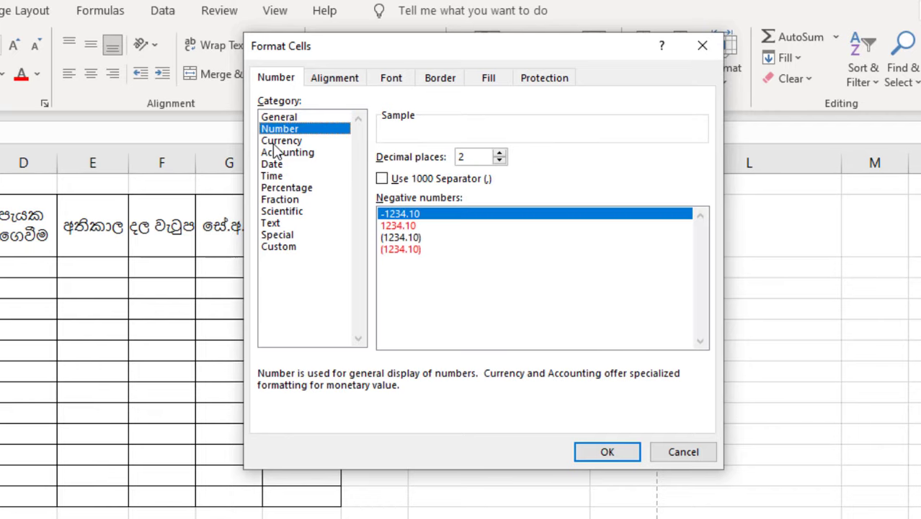
{"action": "left_click", "coordinate": [278, 142]}
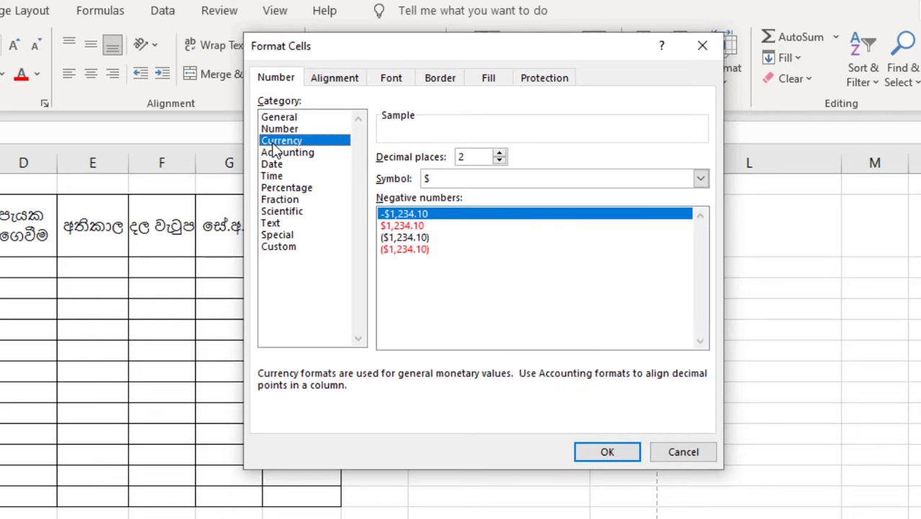
{"action": "left_click", "coordinate": [276, 165]}
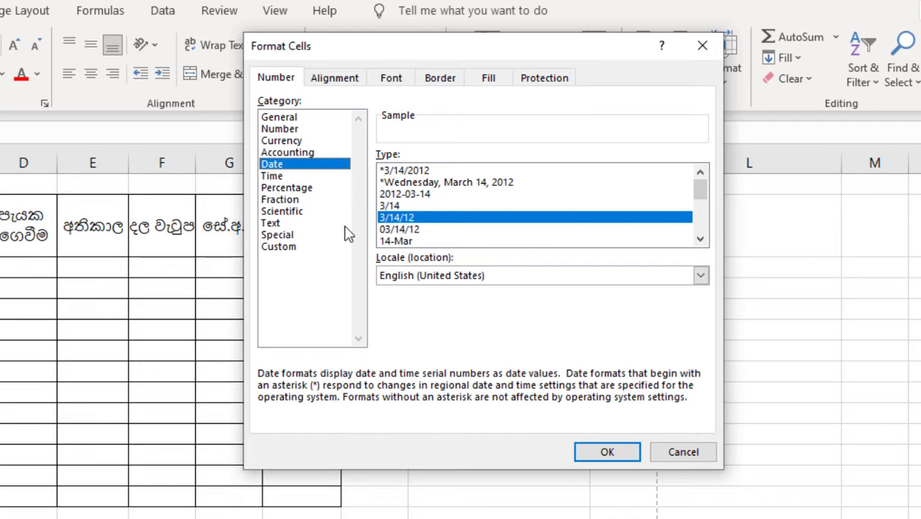
{"action": "left_click", "coordinate": [685, 454]}
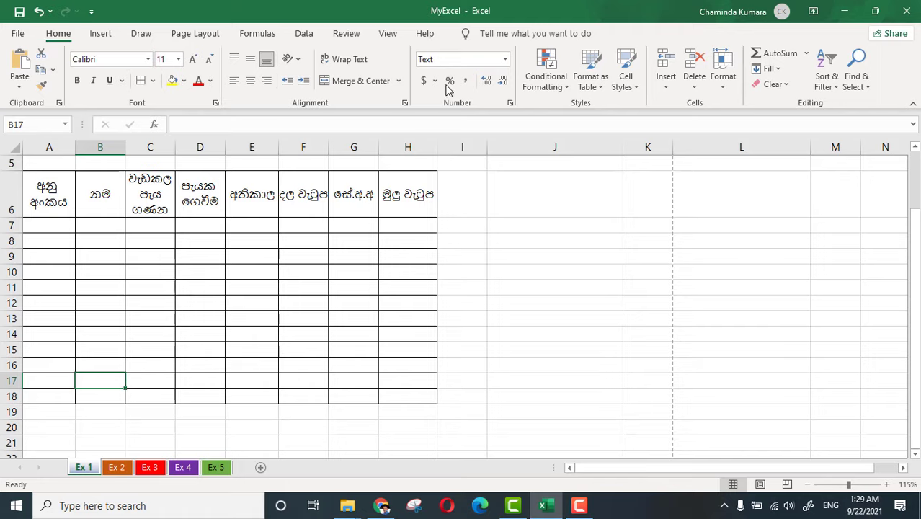
Select cell J7 and bring up the Number Format list, leaving the accounting list unchanged
{"action": "left_click", "coordinate": [435, 81]}
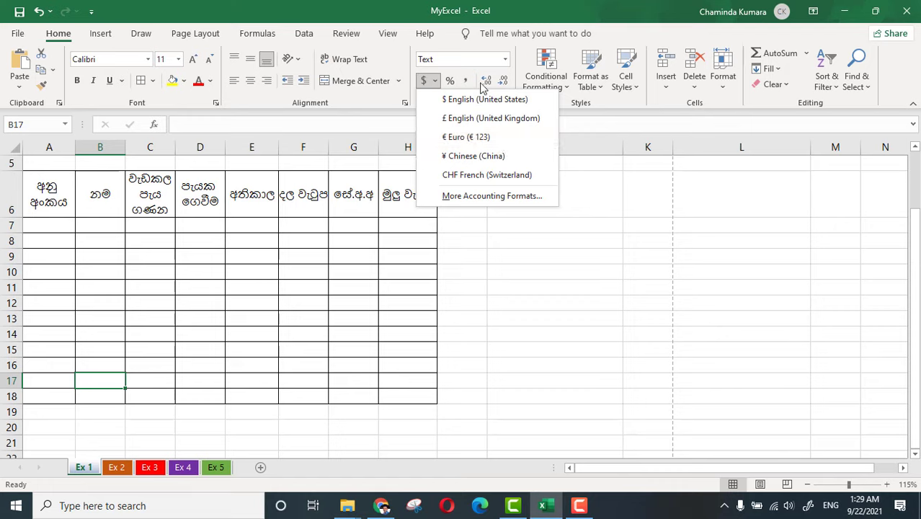
{"action": "left_click", "coordinate": [411, 103]}
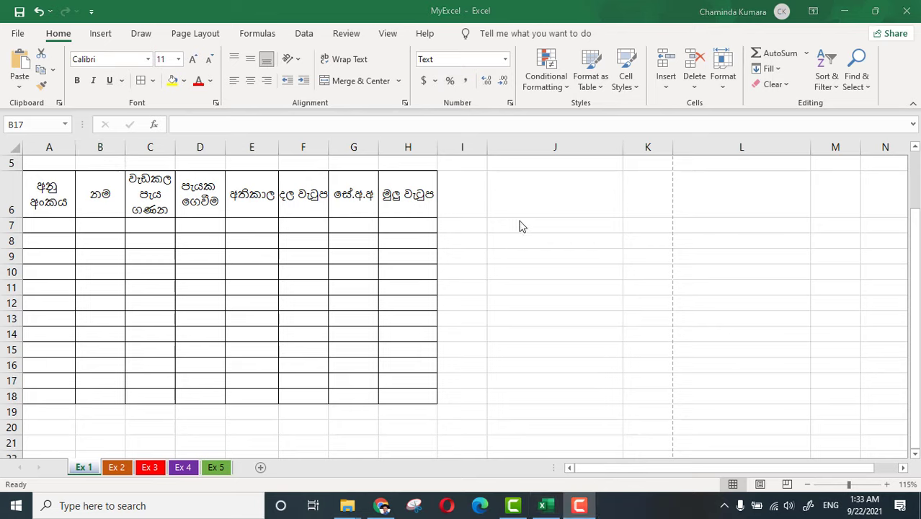
{"action": "key", "text": "F2"}
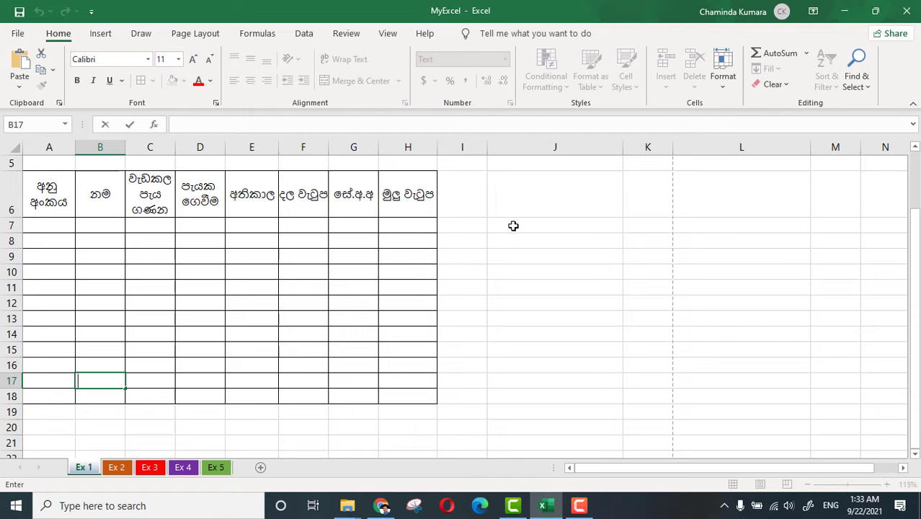
{"action": "left_click", "coordinate": [513, 225]}
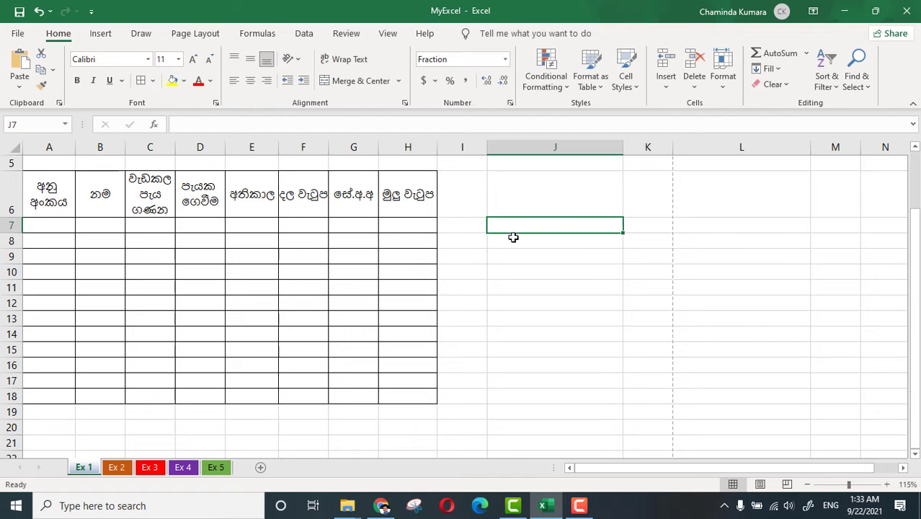
{"action": "left_click", "coordinate": [505, 59]}
Apply Currency format to J7 and enter 54 so it shows $54.00
{"action": "left_click", "coordinate": [472, 152]}
{"action": "type", "text": "54"}
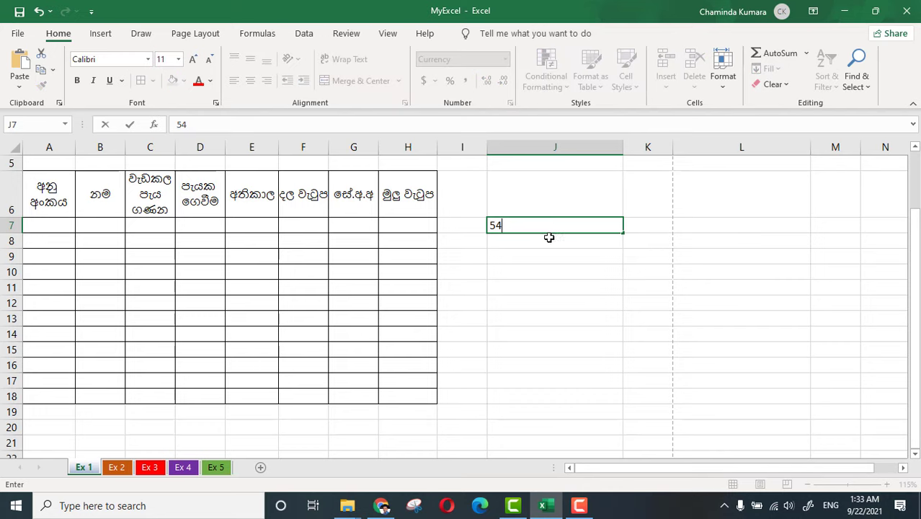
{"action": "key", "text": "Return"}
Reselect J7, leave the accounting currency list unchanged, and minimize Excel to the desktop
{"action": "left_click", "coordinate": [569, 225]}
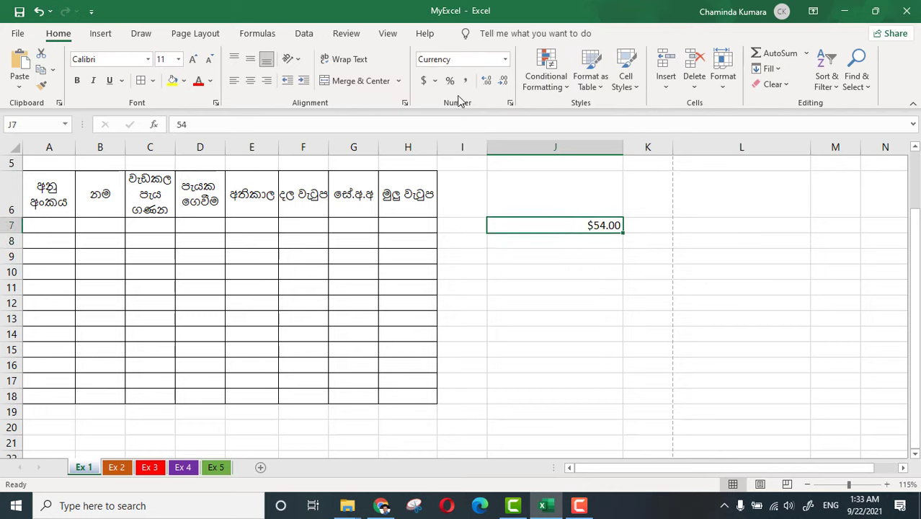
{"action": "left_click", "coordinate": [435, 82]}
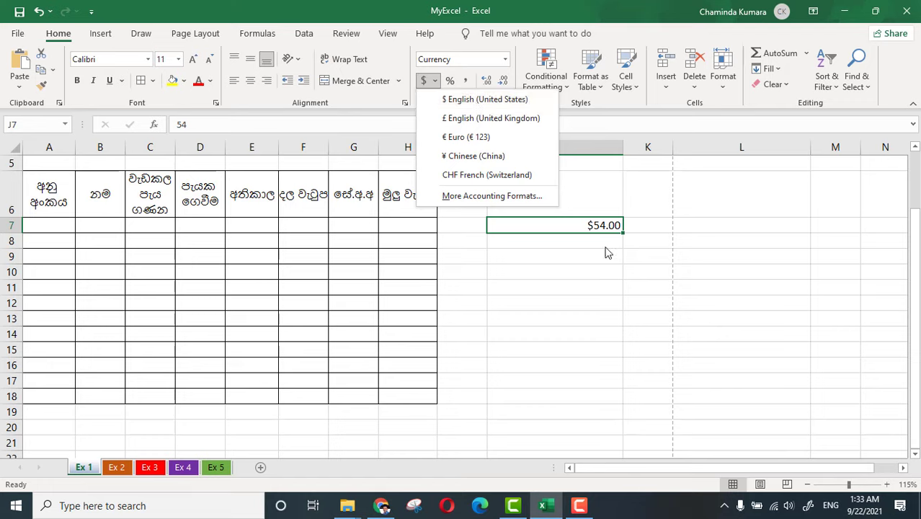
{"action": "left_click", "coordinate": [618, 223]}
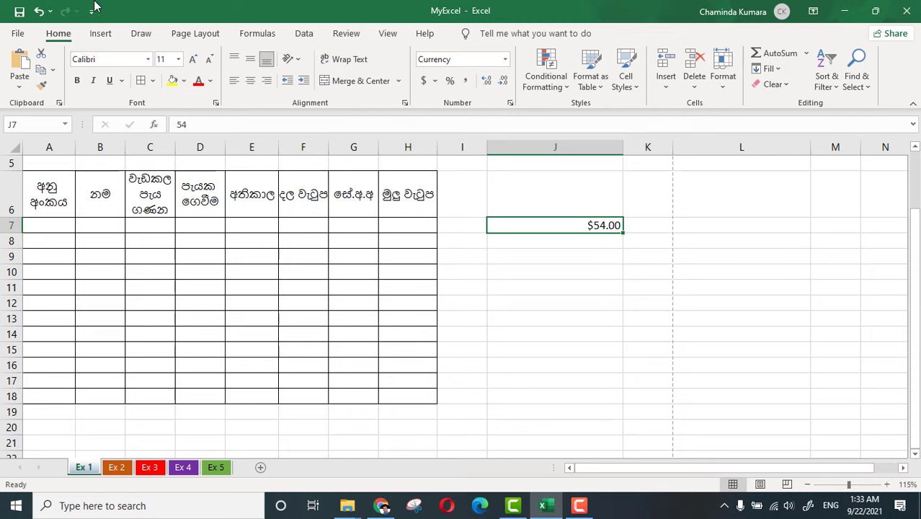
{"action": "left_click", "coordinate": [844, 11]}
Search Start for 'Control Panel', open it, and move onto the Region item
{"action": "key", "text": "super"}
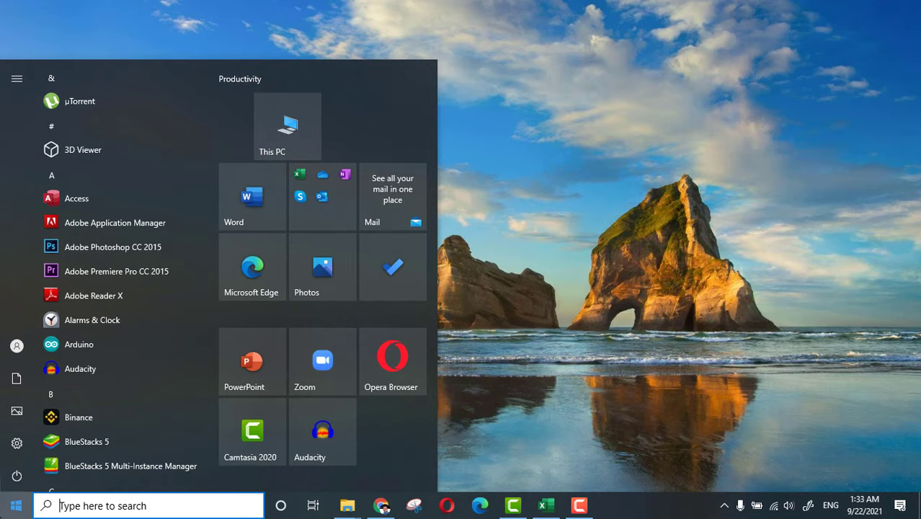
{"action": "type", "text": "Cont"}
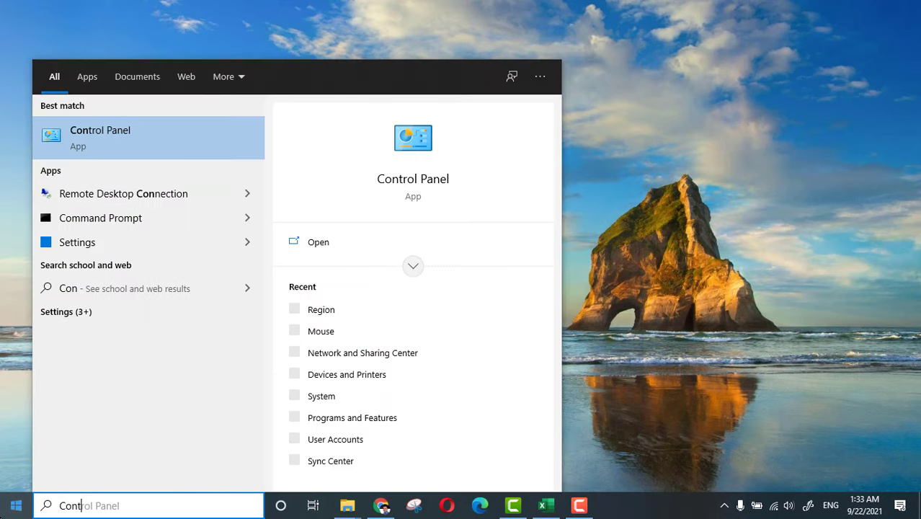
{"action": "type", "text": "rol"}
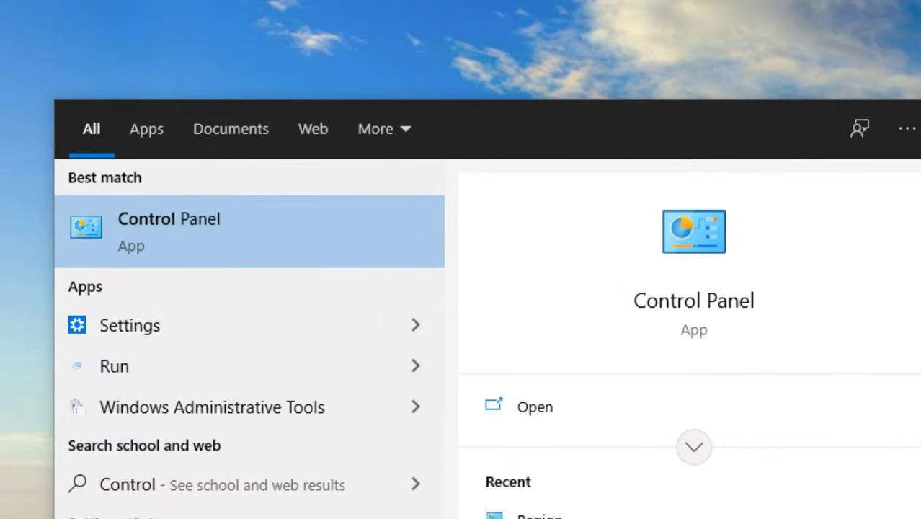
{"action": "type", "text": " Panel"}
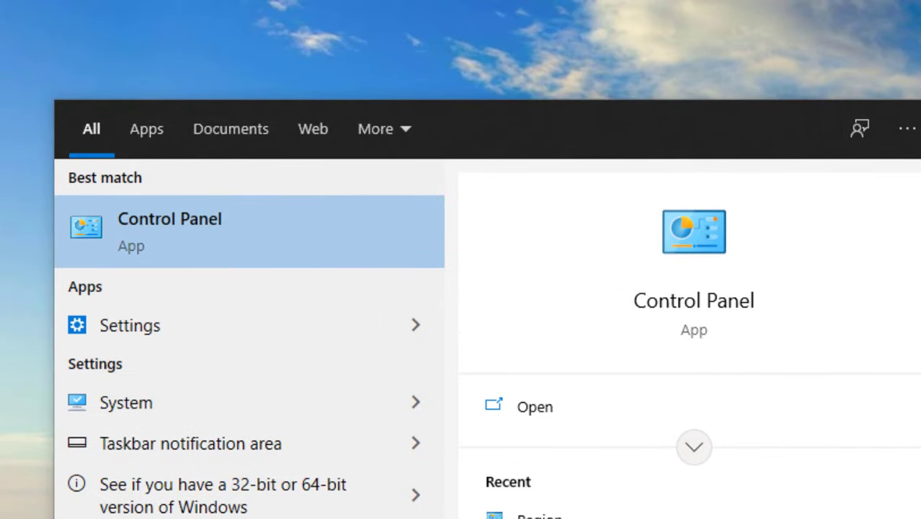
{"action": "left_click", "coordinate": [291, 262]}
{"action": "left_click", "coordinate": [290, 246]}
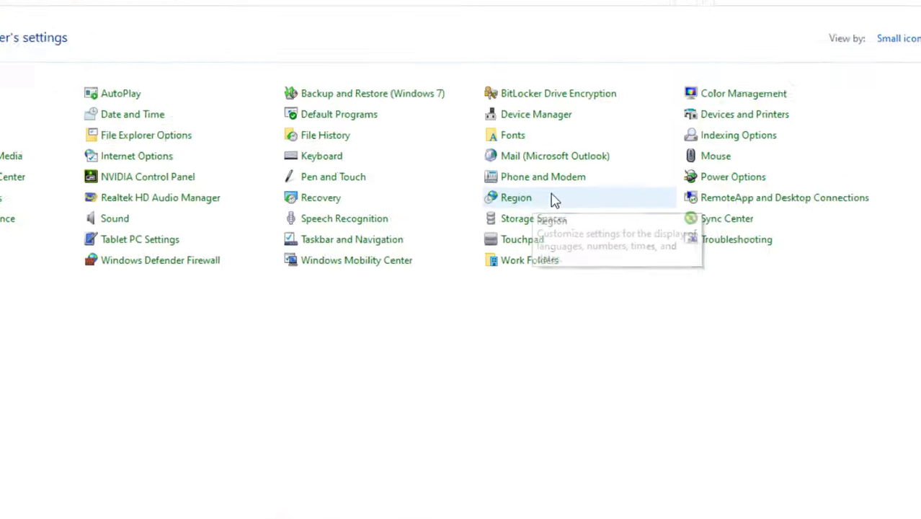
{"action": "key", "text": "Right"}
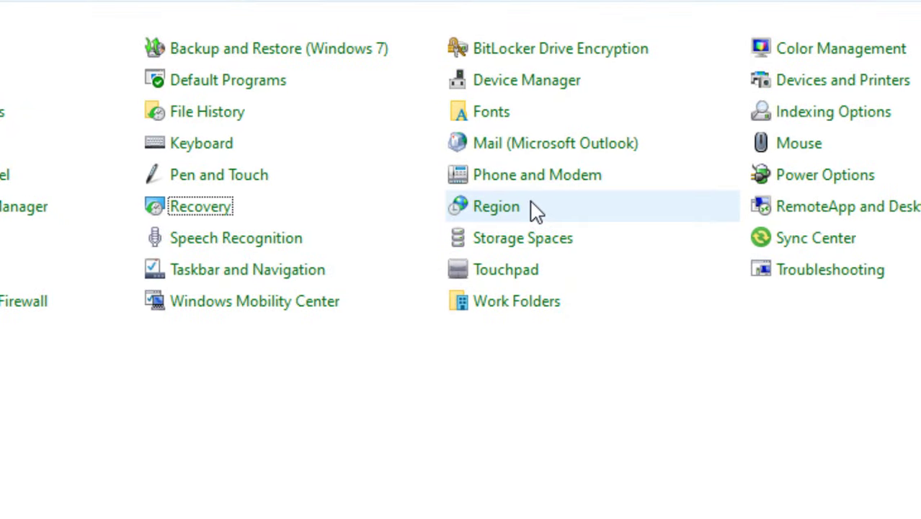
{"action": "key", "text": "Right"}
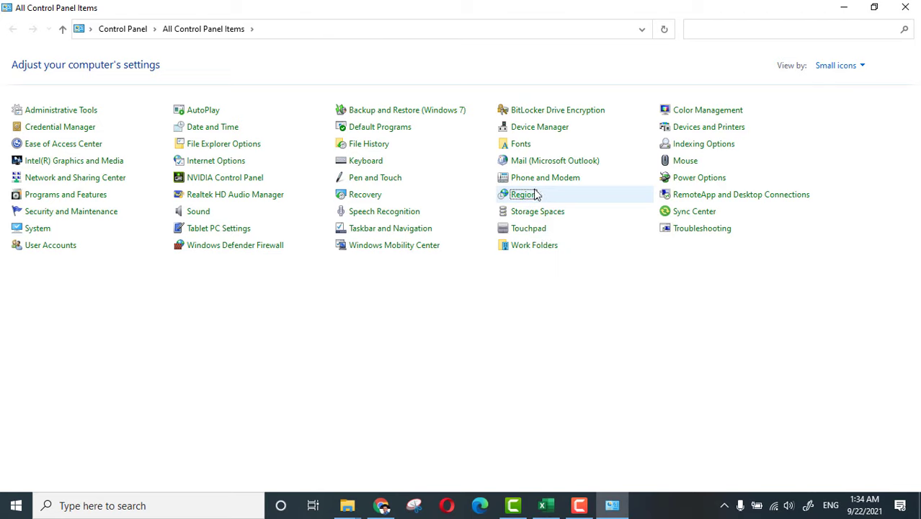
Open Region settings and its Additional settings to show the Customize Format number options
{"action": "left_click", "coordinate": [534, 187]}
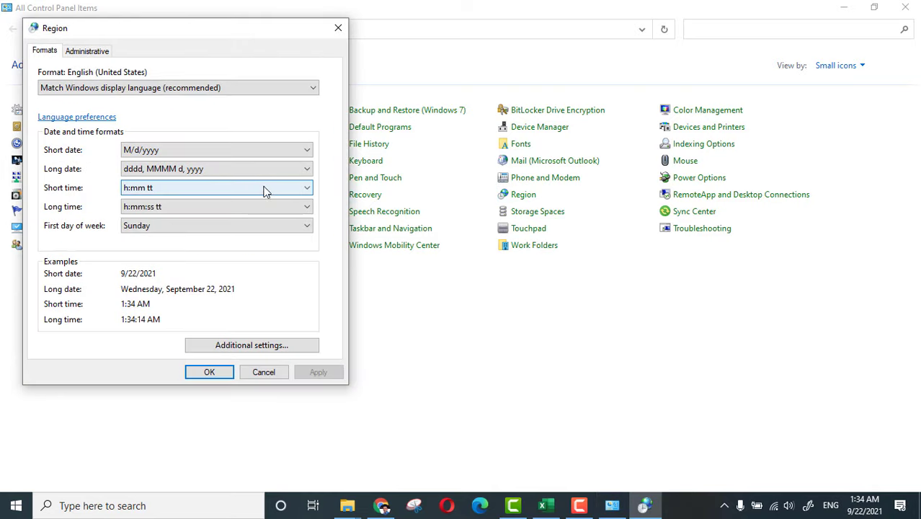
{"action": "left_click_drag", "start_coordinate": [140, 34], "coordinate": [435, 54]}
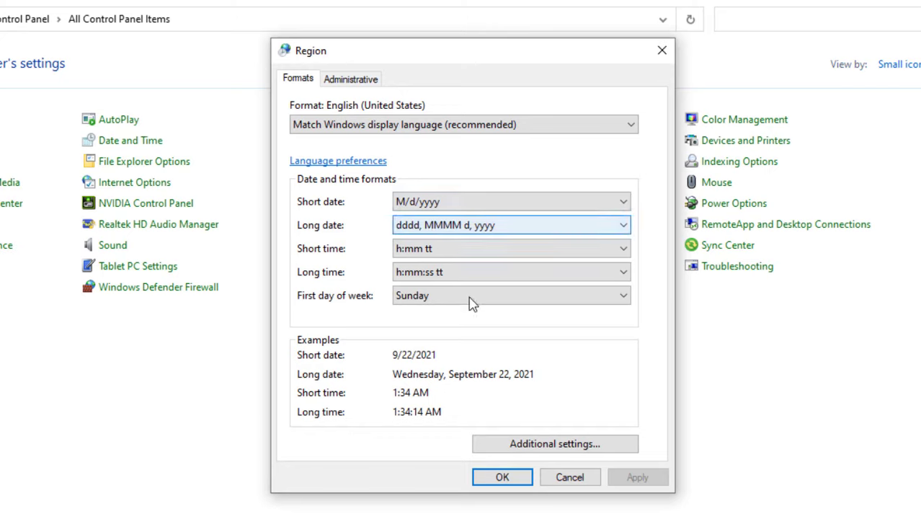
{"action": "left_click", "coordinate": [621, 446]}
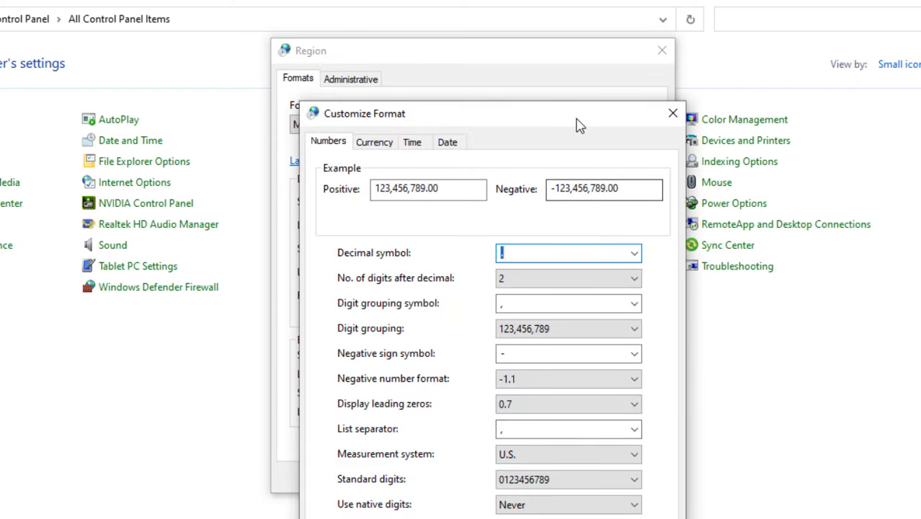
{"action": "left_click_drag", "start_coordinate": [576, 118], "coordinate": [535, 34]}
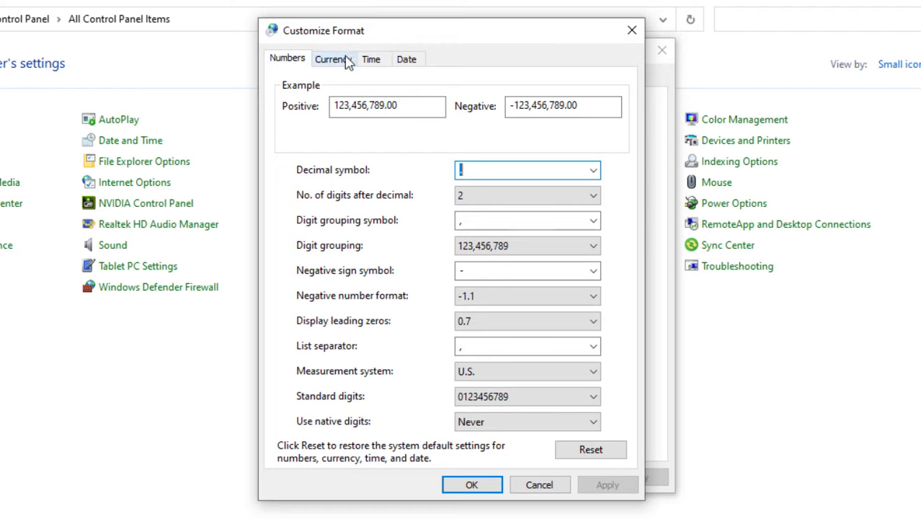
{"action": "left_click", "coordinate": [531, 374]}
{"action": "left_click", "coordinate": [532, 377]}
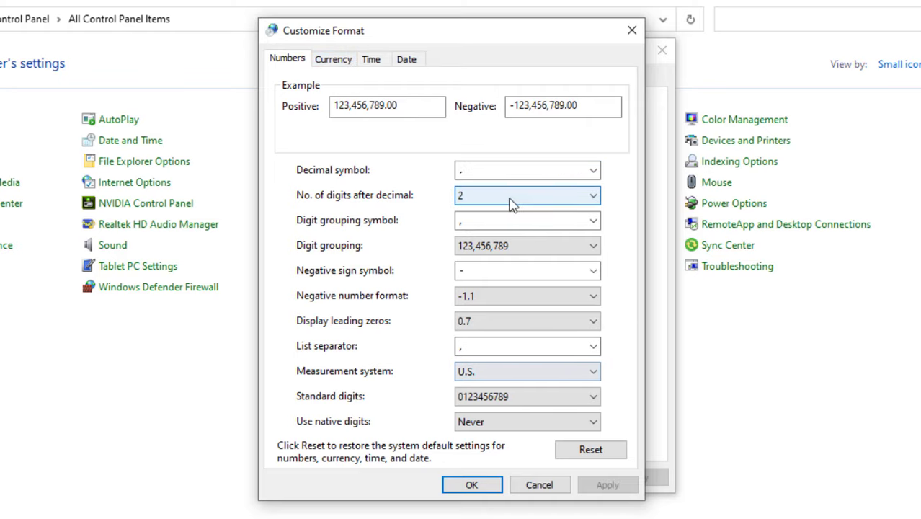
Replace the $ currency symbol with the Sinhala රු, switching keyboard input to Sinhala
{"action": "left_click", "coordinate": [336, 62]}
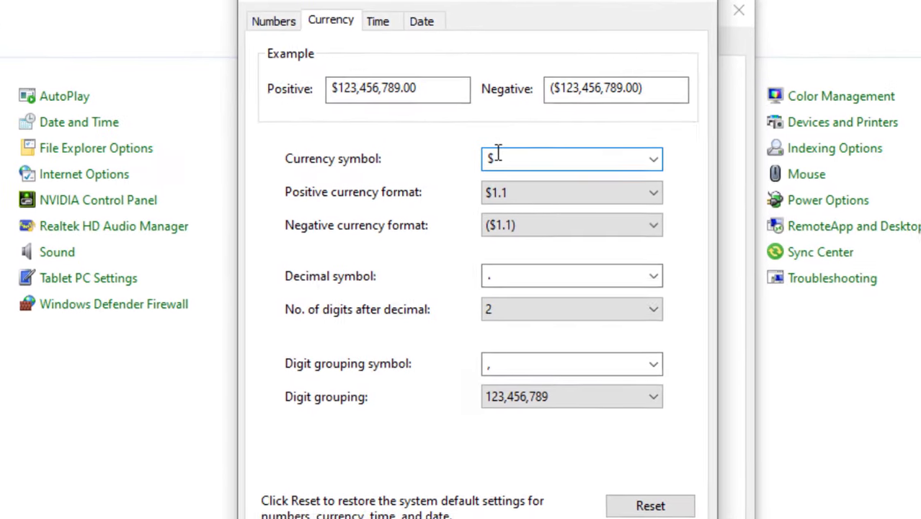
{"action": "key", "text": "BackSpace"}
{"action": "type", "text": "Rsó"}
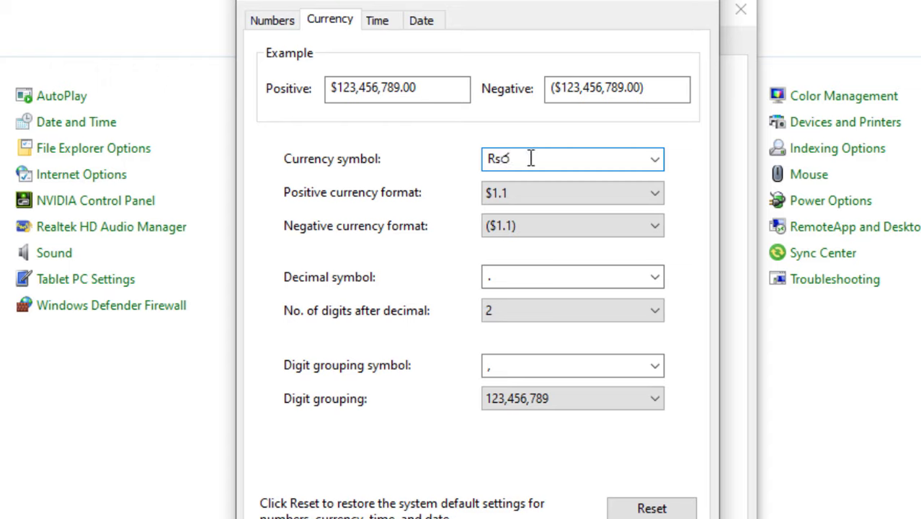
{"action": "left_click_drag", "start_coordinate": [530, 156], "coordinate": [458, 156]}
{"action": "type", "text": "ර"}
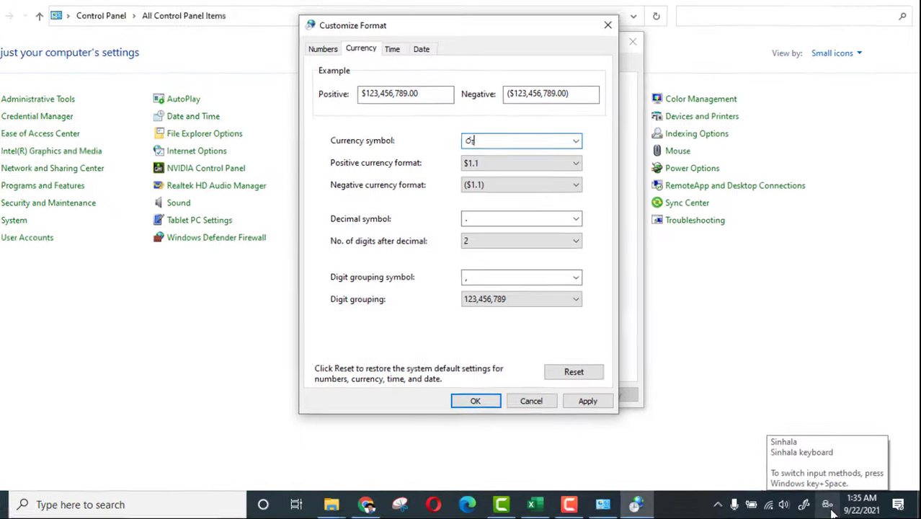
{"action": "left_click", "coordinate": [831, 505]}
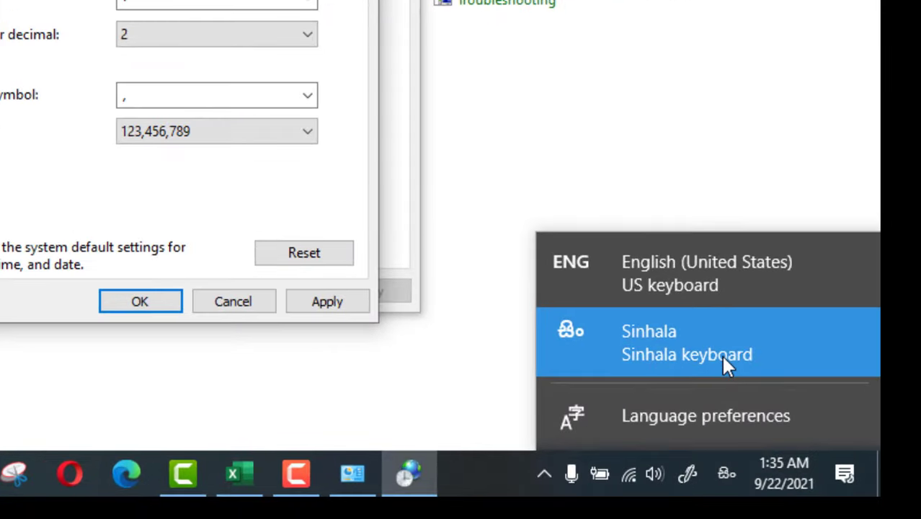
{"action": "left_click", "coordinate": [722, 358]}
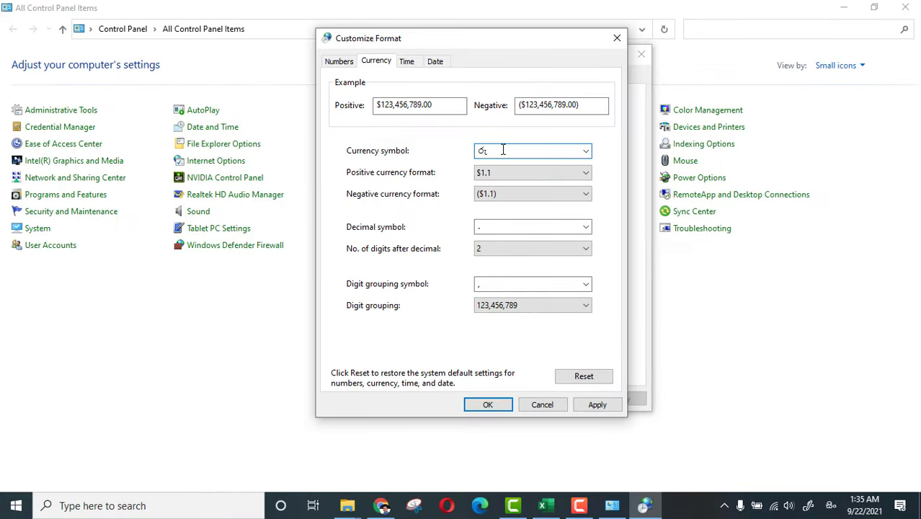
Apply and confirm the new currency symbol, closing Customize Format and Region settings
{"action": "left_click", "coordinate": [607, 409]}
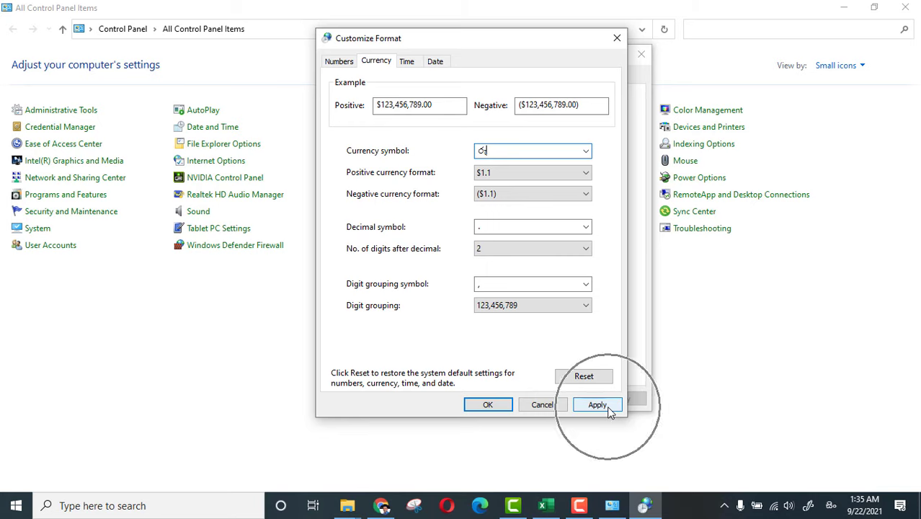
{"action": "left_click", "coordinate": [505, 408]}
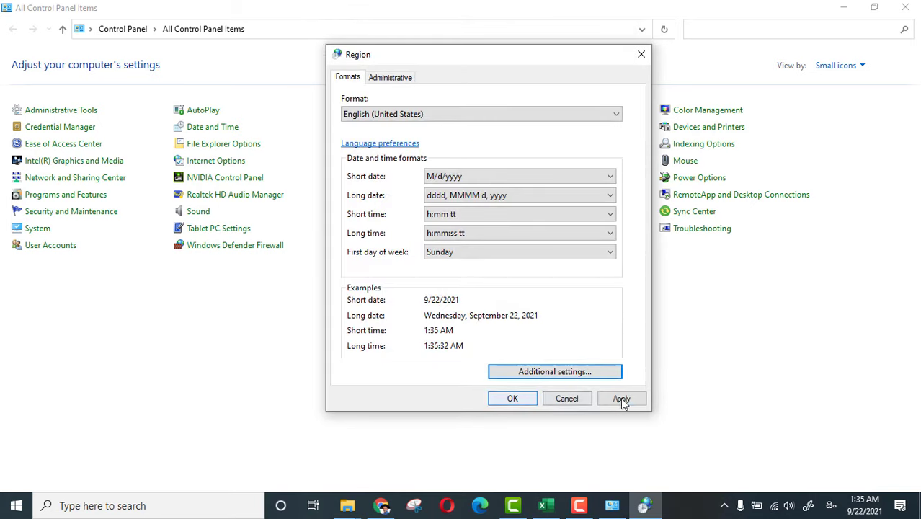
{"action": "left_click", "coordinate": [622, 398]}
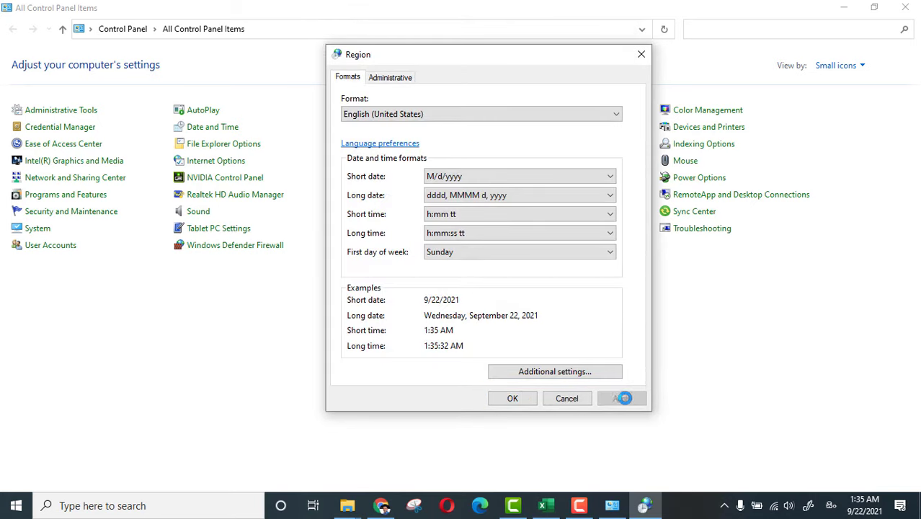
{"action": "left_click", "coordinate": [513, 399]}
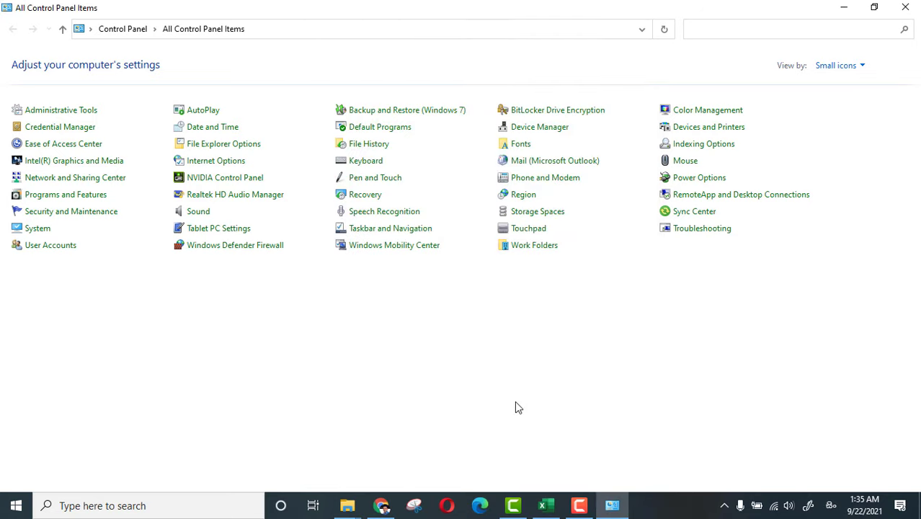
Return to Excel and enter the trial value 24 in cell J9
{"action": "left_click", "coordinate": [545, 505]}
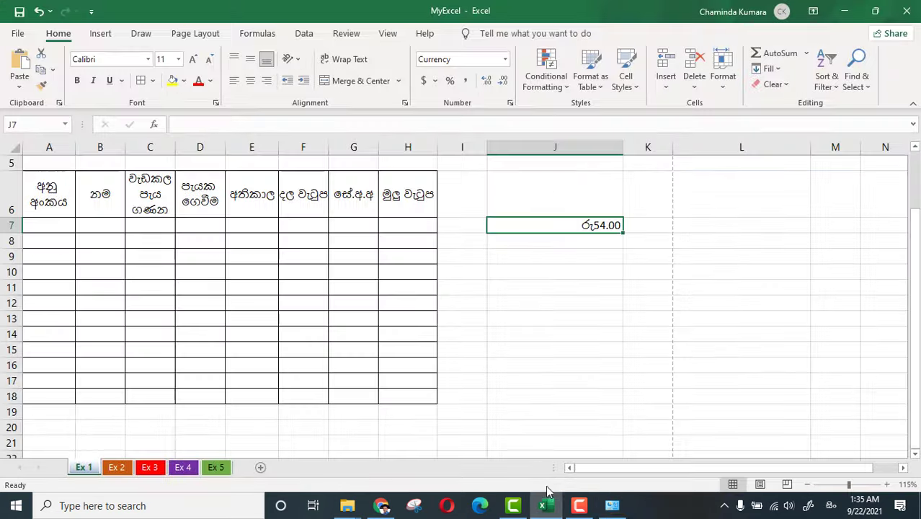
{"action": "left_click", "coordinate": [576, 254]}
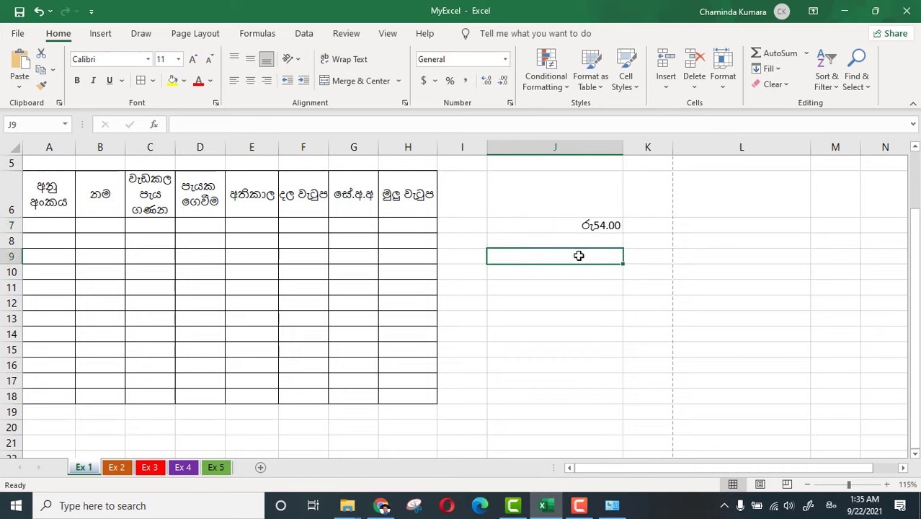
{"action": "left_click", "coordinate": [591, 225]}
{"action": "left_click", "coordinate": [591, 252]}
{"action": "type", "text": "24"}
{"action": "key", "text": "Return"}
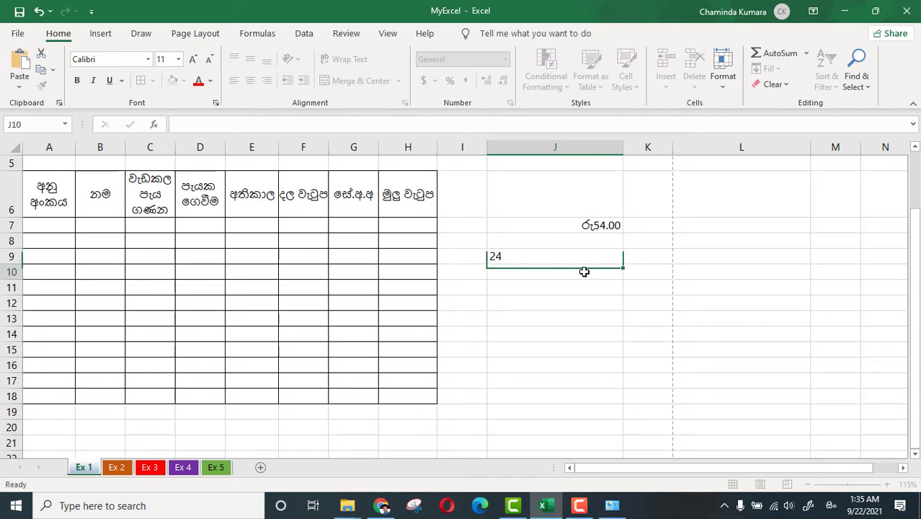
Format J9 as Currency, then delete the trial values in J7:J9
{"action": "left_click", "coordinate": [582, 254]}
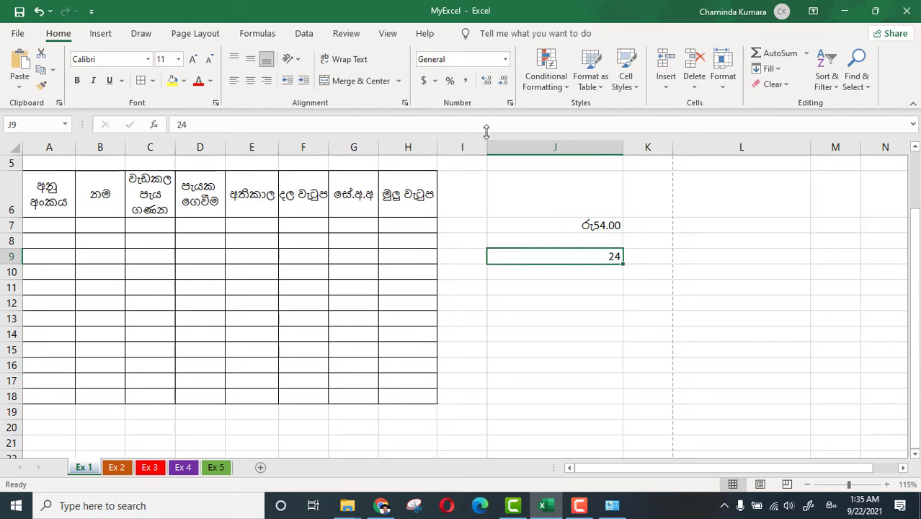
{"action": "left_click", "coordinate": [435, 81]}
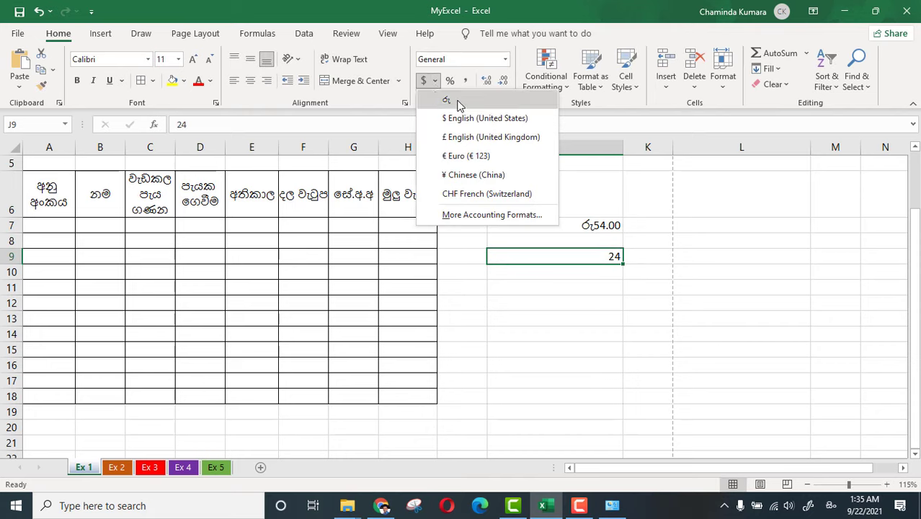
{"action": "left_click", "coordinate": [505, 59]}
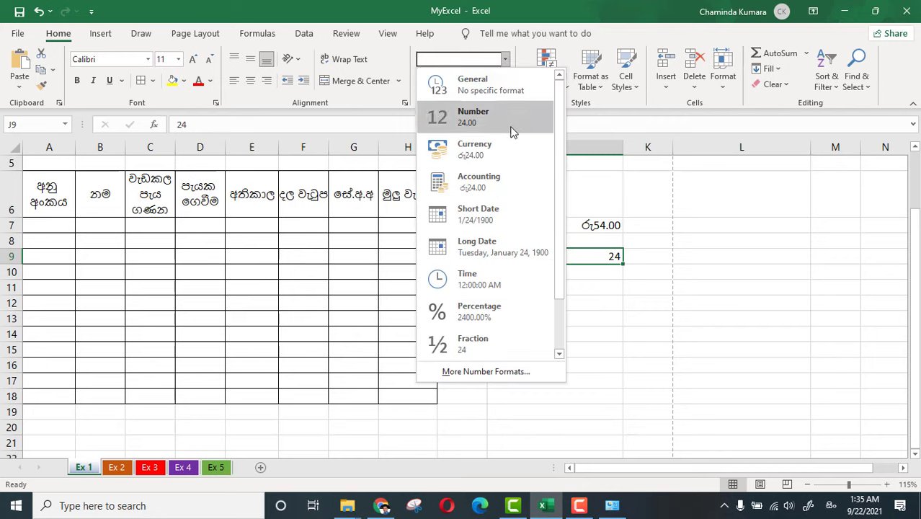
{"action": "left_click", "coordinate": [481, 154]}
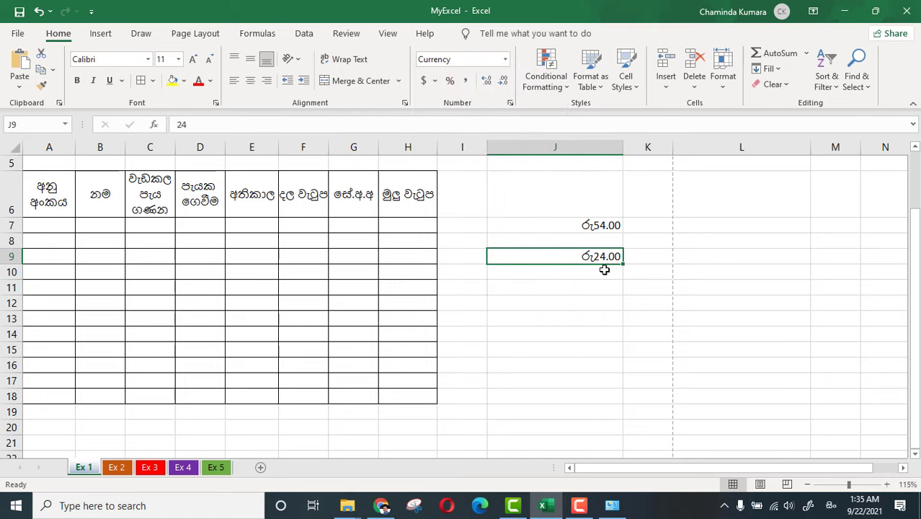
{"action": "left_click", "coordinate": [435, 80]}
{"action": "left_click", "coordinate": [608, 301]}
{"action": "left_click_drag", "start_coordinate": [598, 225], "coordinate": [603, 256]}
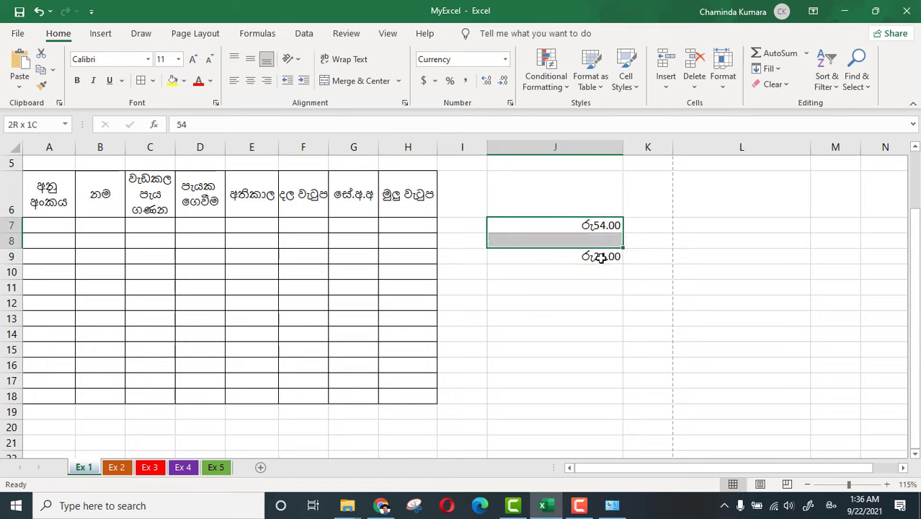
{"action": "key", "text": "Delete"}
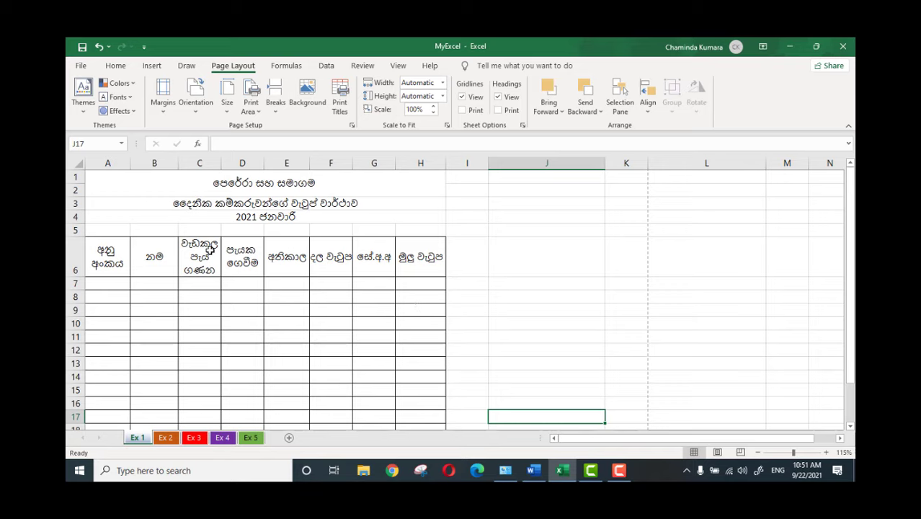
Widen column B for names and enter serial numbers 1, 2 and 3 in A7:A9
{"action": "left_click_drag", "start_coordinate": [180, 163], "coordinate": [266, 166]}
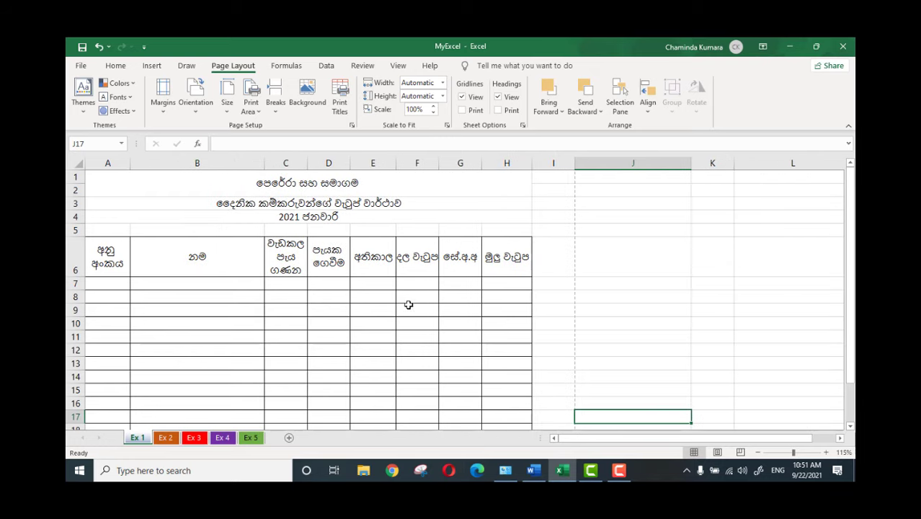
{"action": "left_click", "coordinate": [104, 283]}
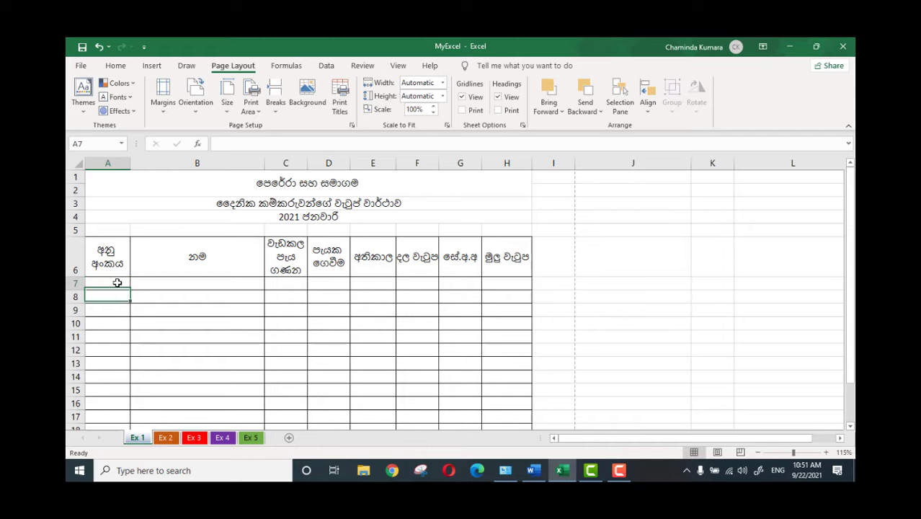
{"action": "type", "text": "1"}
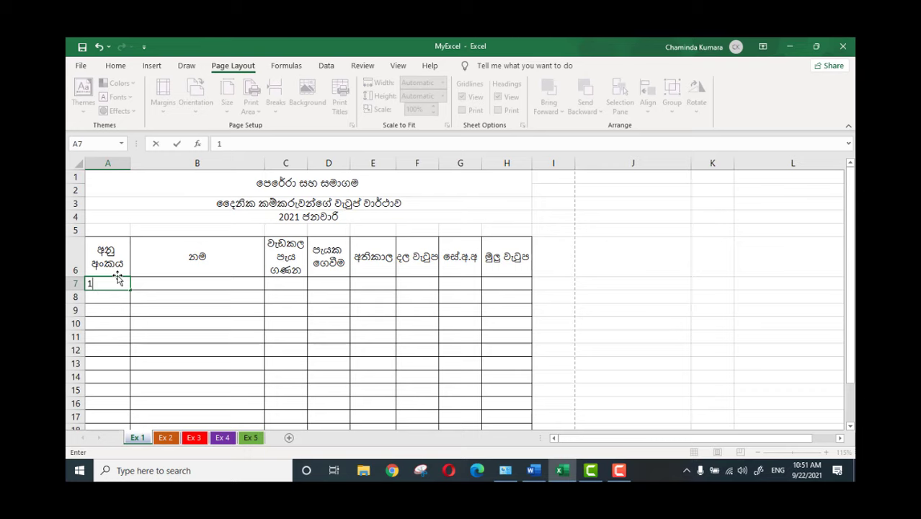
{"action": "key", "text": "Return"}
{"action": "type", "text": "2"}
{"action": "key", "text": "Return"}
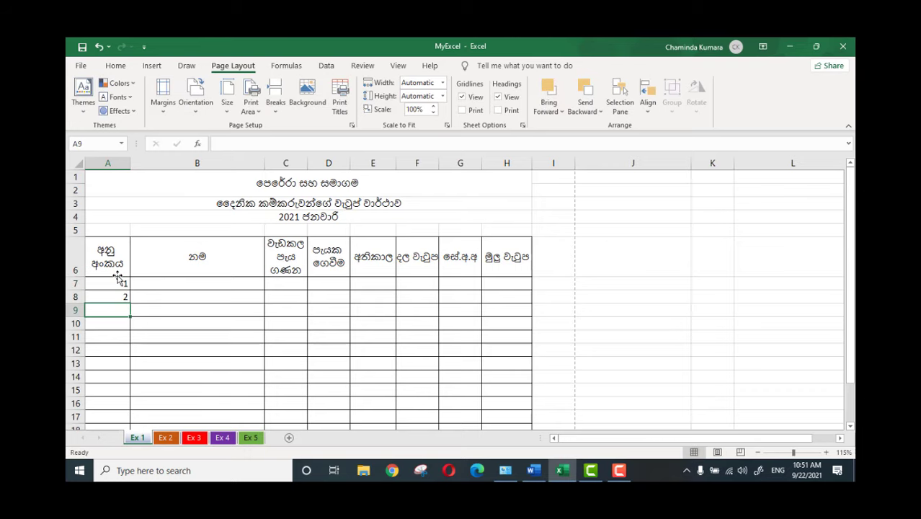
{"action": "type", "text": "3"}
{"action": "key", "text": "Return"}
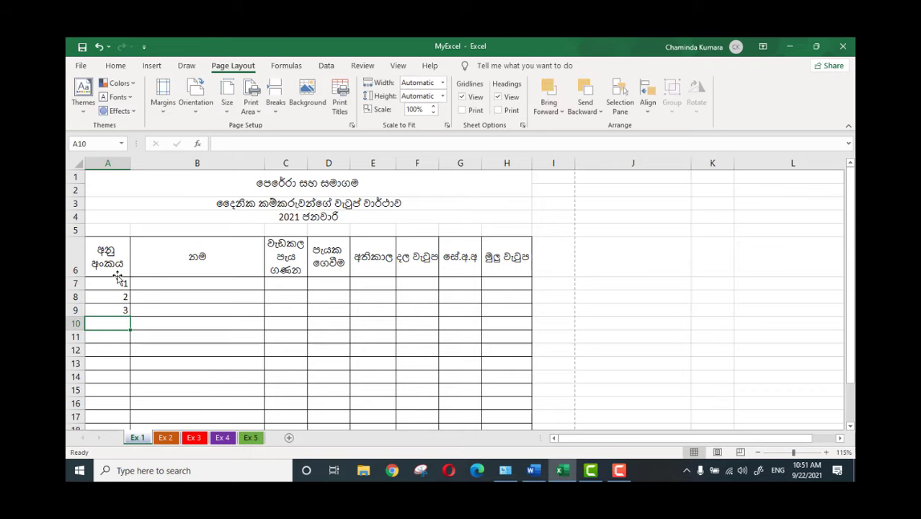
Clear the 2 and 3 from A8 and A9, keeping only 1 in A7
{"action": "scroll", "coordinate": [187, 335], "scroll_direction": "down", "scroll_amount": 2}
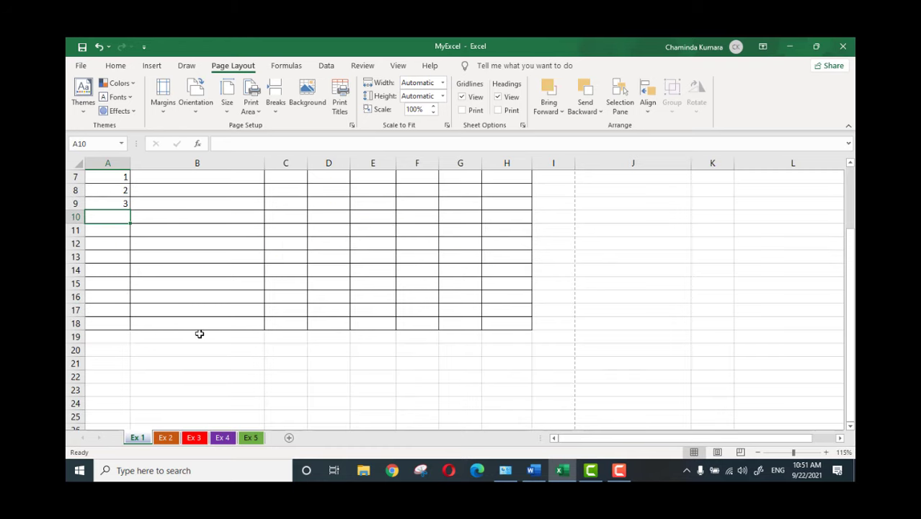
{"action": "scroll", "coordinate": [205, 324], "scroll_direction": "up", "scroll_amount": 1}
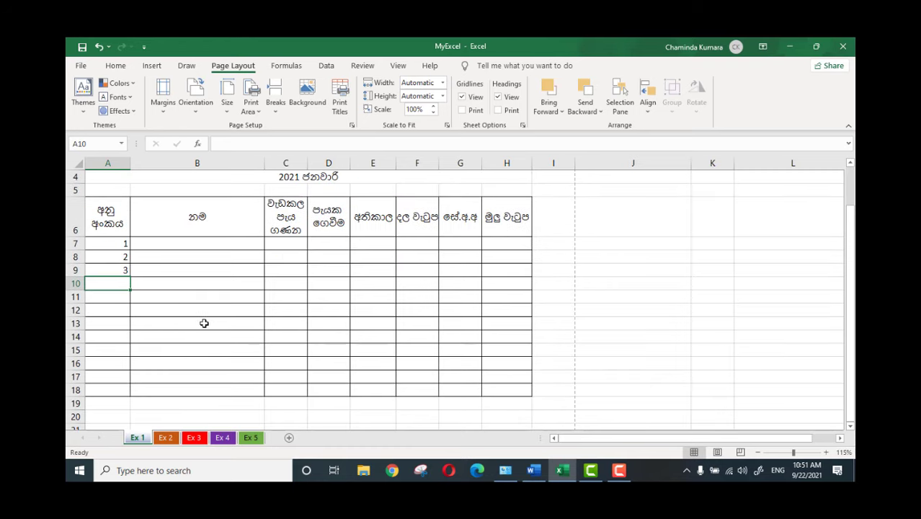
{"action": "left_click", "coordinate": [114, 243]}
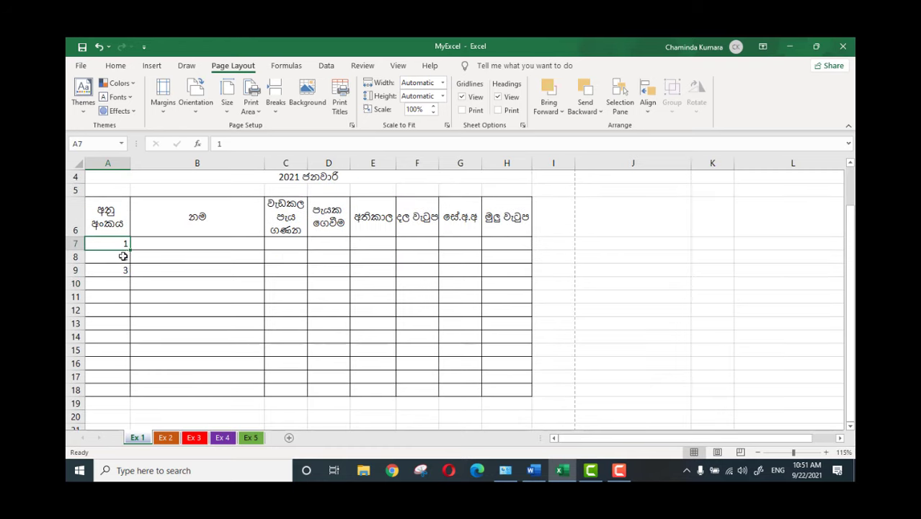
{"action": "left_click", "coordinate": [123, 257]}
{"action": "key", "text": "Delete"}
{"action": "left_click", "coordinate": [124, 269]}
{"action": "key", "text": "Delete"}
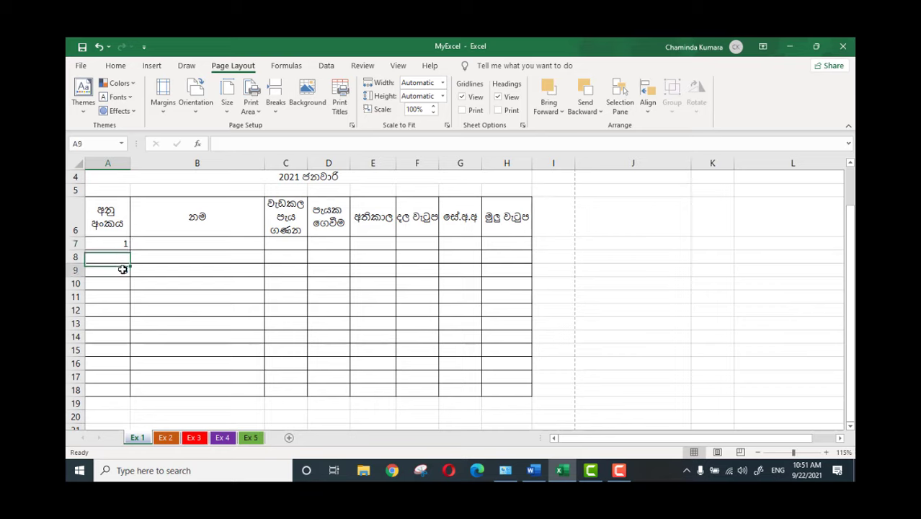
Drag A7 down to A18 and convert the copies into a 1-to-12 series
{"action": "left_click", "coordinate": [124, 245]}
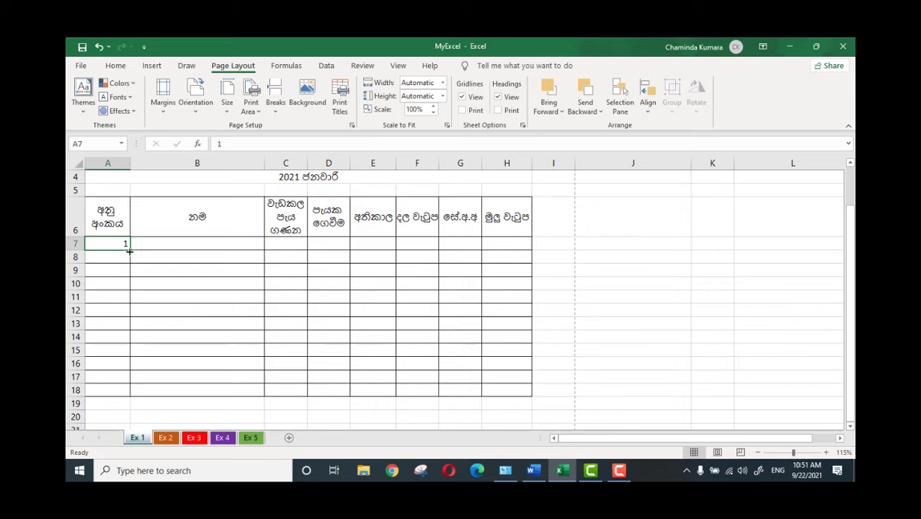
{"action": "left_click_drag", "start_coordinate": [129, 248], "coordinate": [124, 389]}
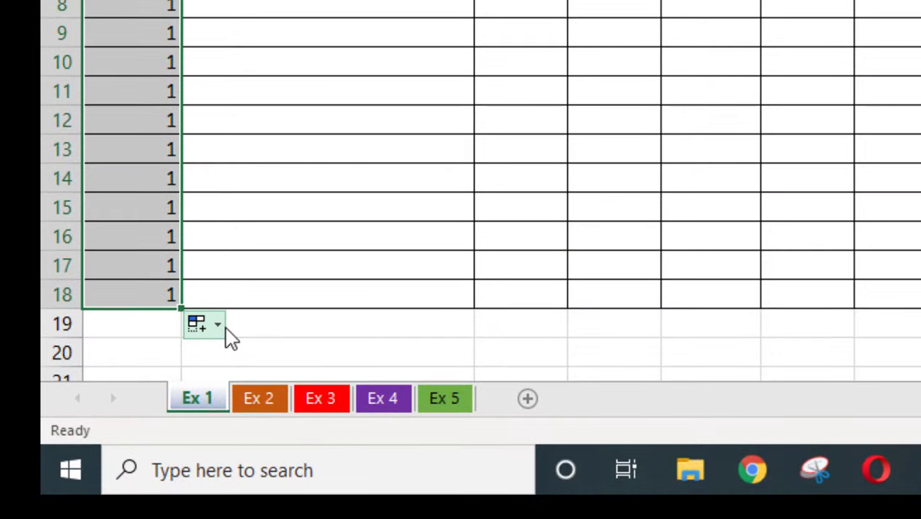
{"action": "left_click", "coordinate": [220, 330]}
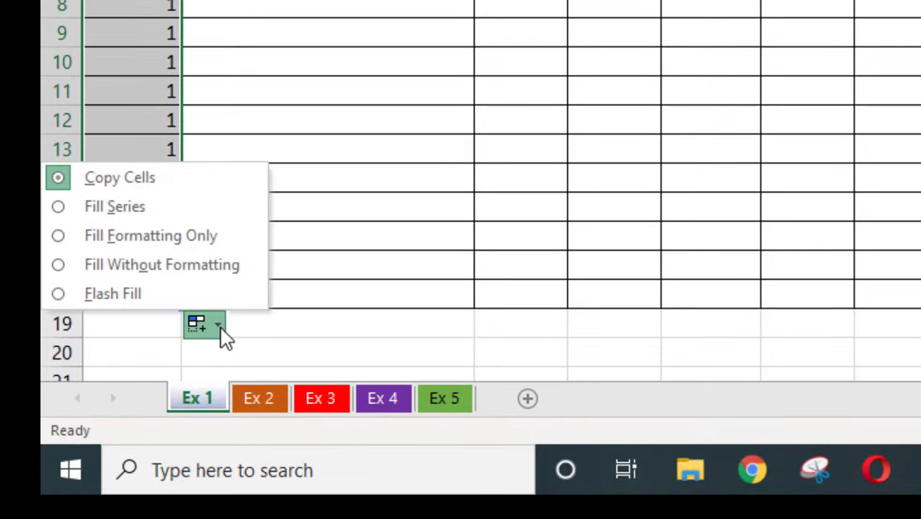
{"action": "left_click", "coordinate": [212, 213]}
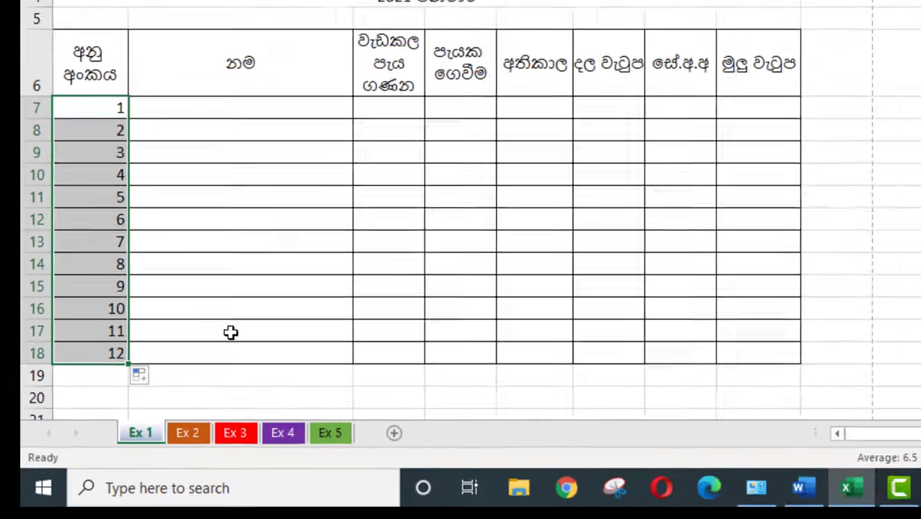
{"action": "scroll", "coordinate": [158, 390], "scroll_direction": "down", "scroll_amount": 3}
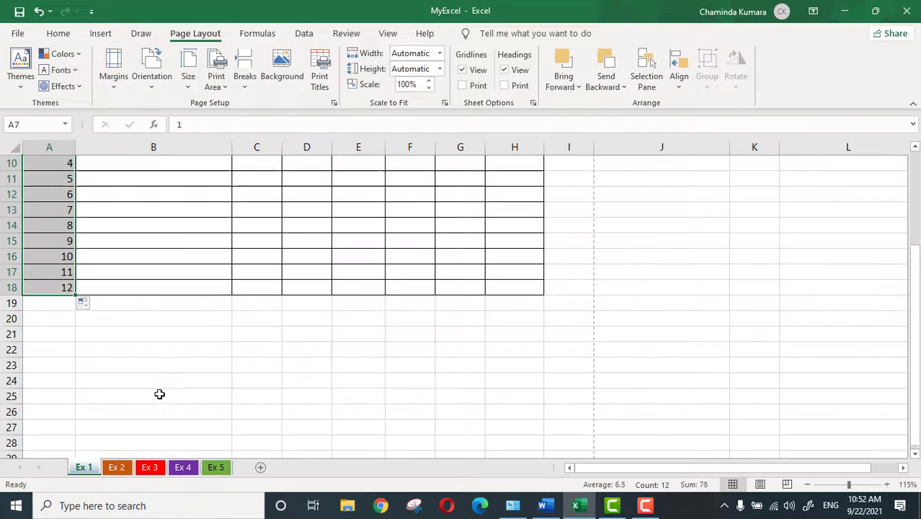
{"action": "left_click", "coordinate": [47, 333]}
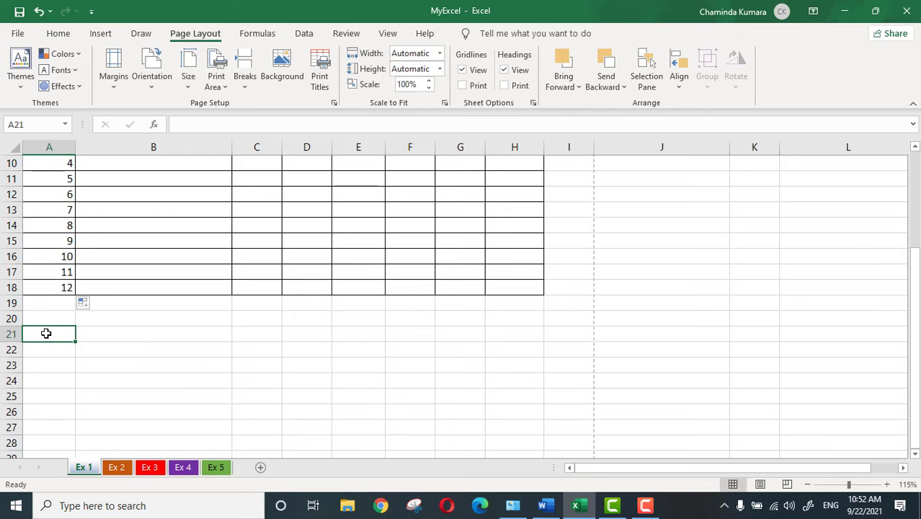
{"action": "type", "text": "Ja"}
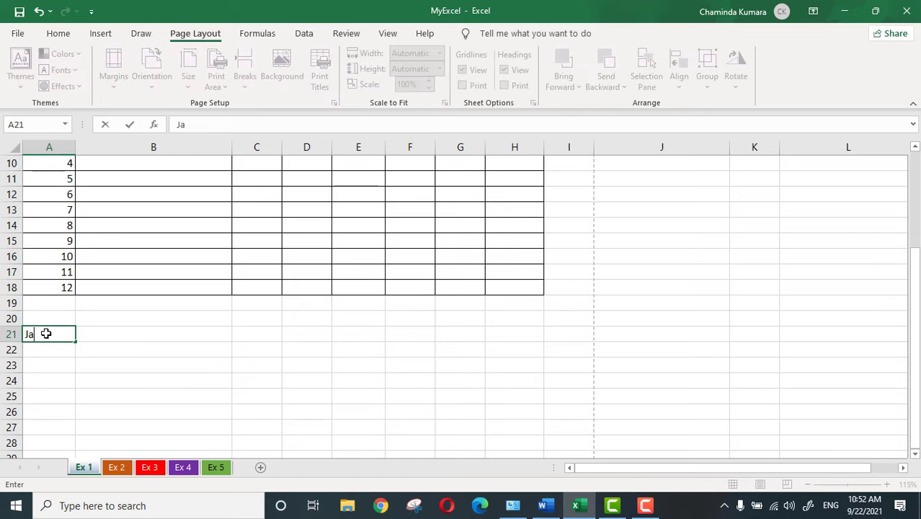
{"action": "type", "text": "nuary"}
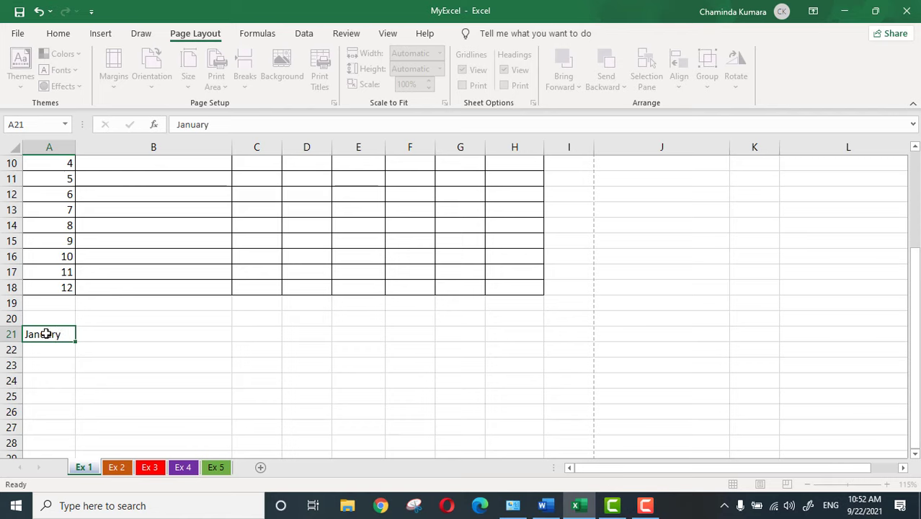
{"action": "key", "text": "Return"}
{"action": "left_click", "coordinate": [46, 333]}
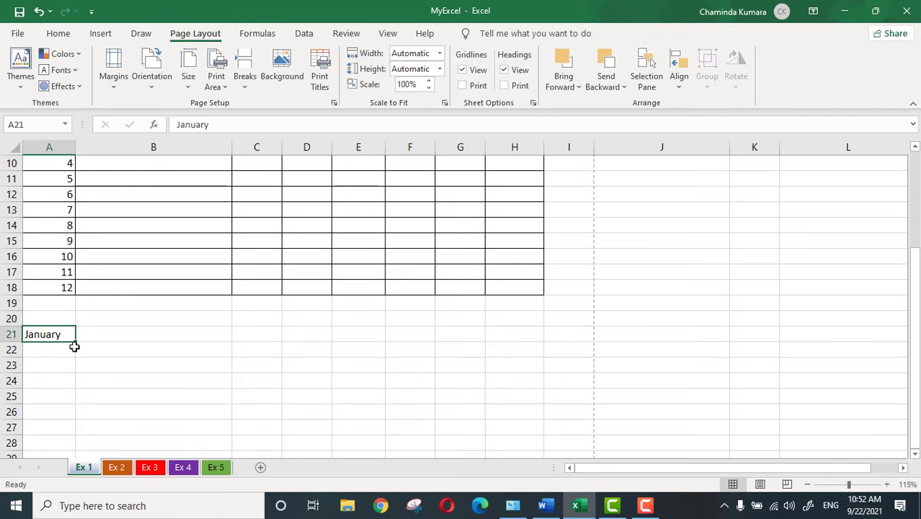
{"action": "left_click_drag", "start_coordinate": [74, 340], "coordinate": [72, 443]}
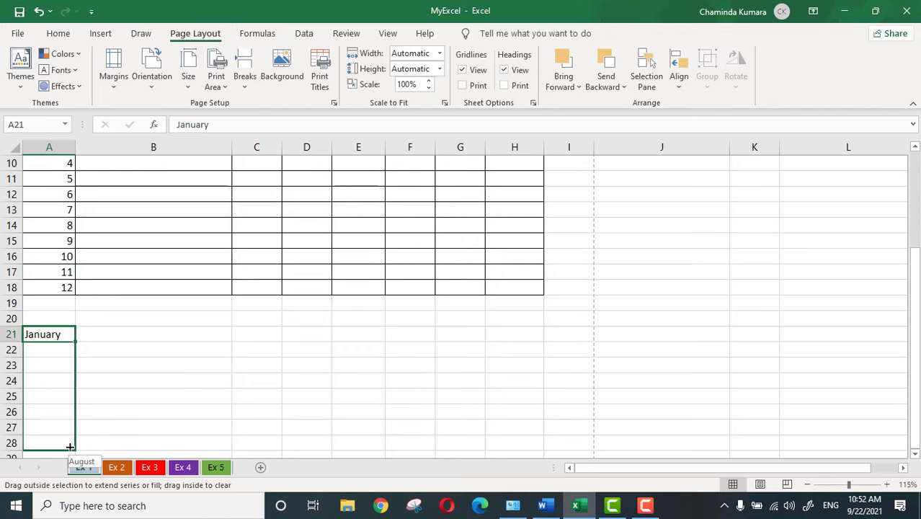
{"action": "scroll", "coordinate": [108, 393], "scroll_direction": "down", "scroll_amount": 4}
{"action": "scroll", "coordinate": [113, 387], "scroll_direction": "up", "scroll_amount": 2}
{"action": "left_click", "coordinate": [140, 302]}
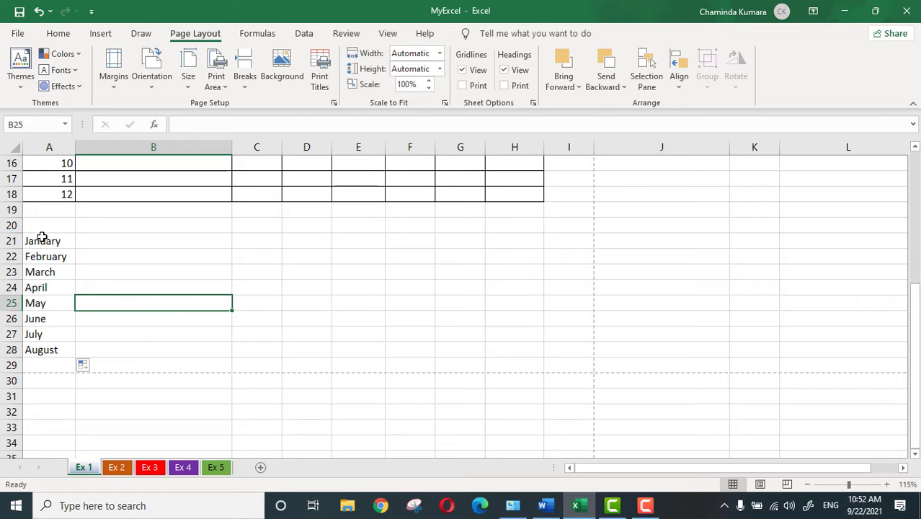
{"action": "left_click_drag", "start_coordinate": [44, 241], "coordinate": [47, 355]}
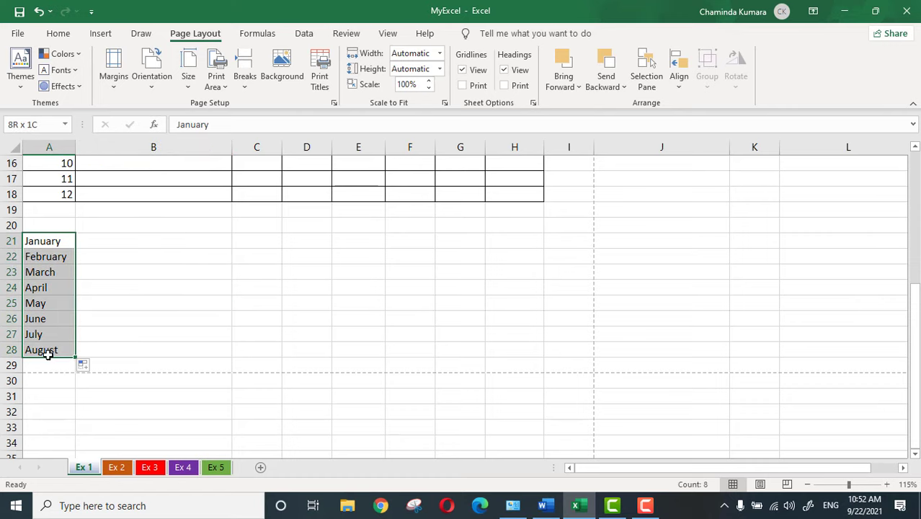
{"action": "key", "text": "Delete"}
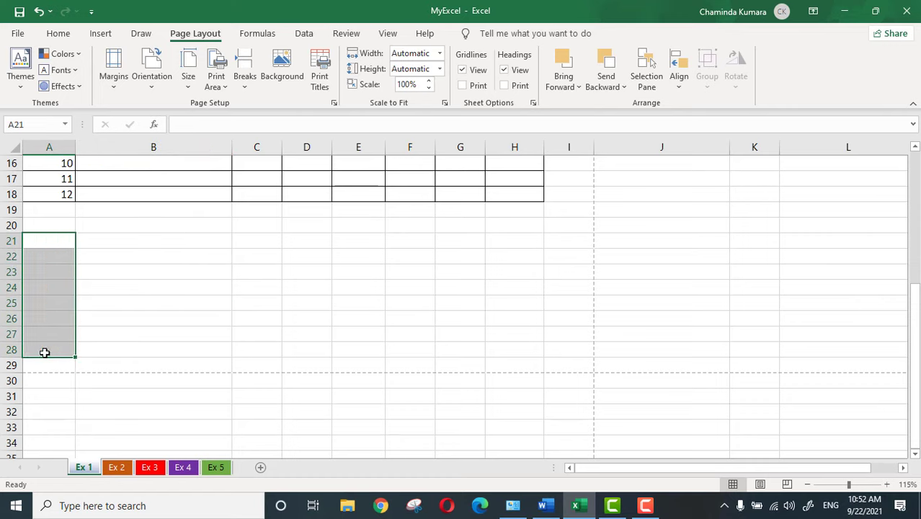
{"action": "left_click", "coordinate": [205, 315]}
{"action": "scroll", "coordinate": [173, 308], "scroll_direction": "up", "scroll_amount": 4}
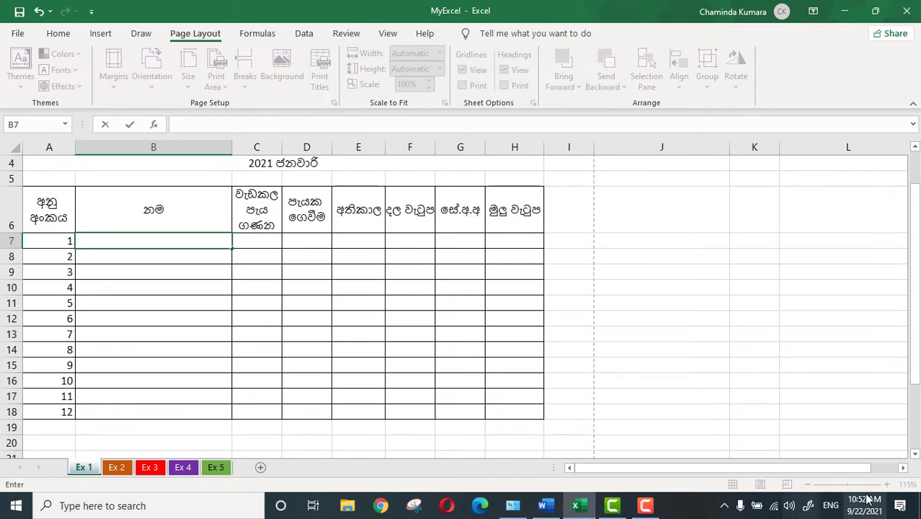
Type the first five employee names into B7 through B11
{"action": "key", "text": "Return"}
{"action": "key", "text": "Return"}
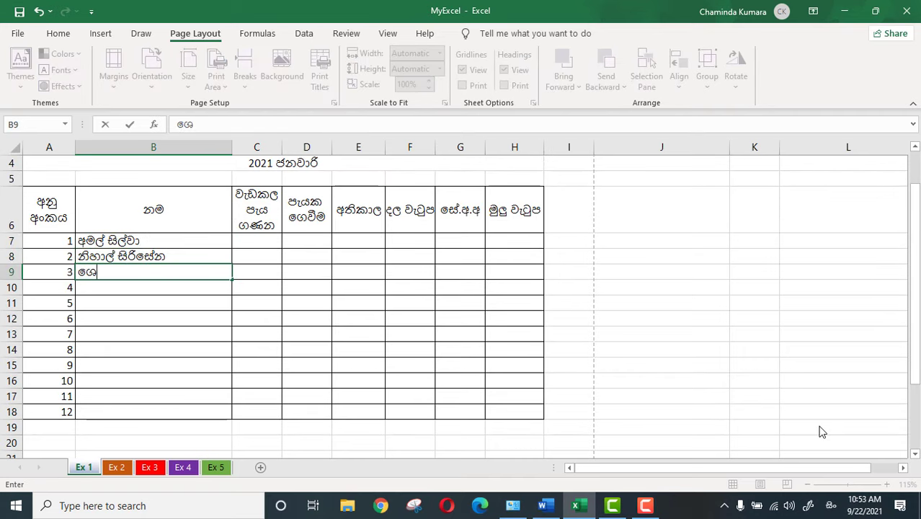
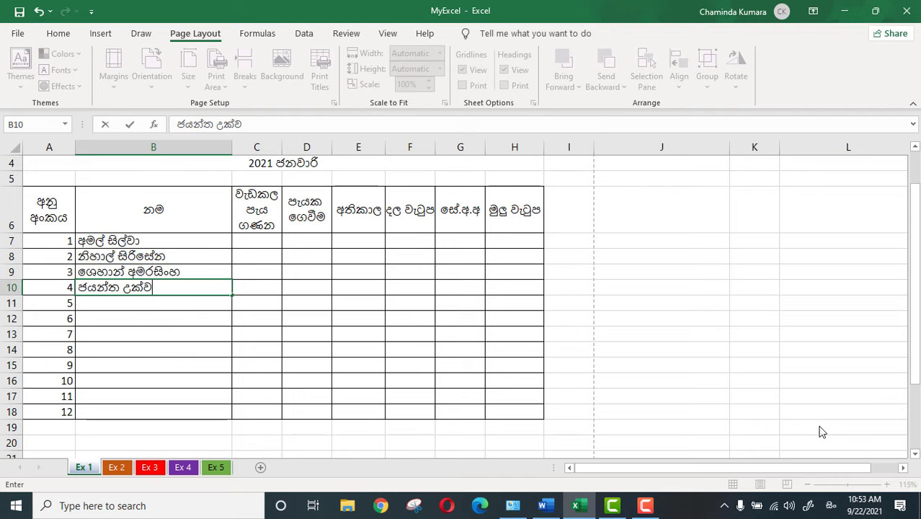
{"action": "key", "text": "Return"}
{"action": "key", "text": "Return"}
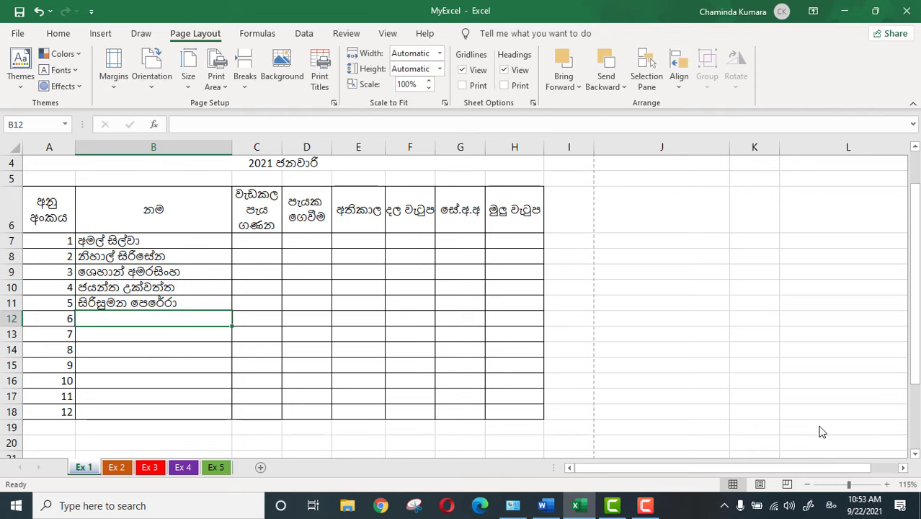
Fill B12 with row 10's name via AutoComplete, then reopen B12 for editing
{"action": "type", "text": "ජ"}
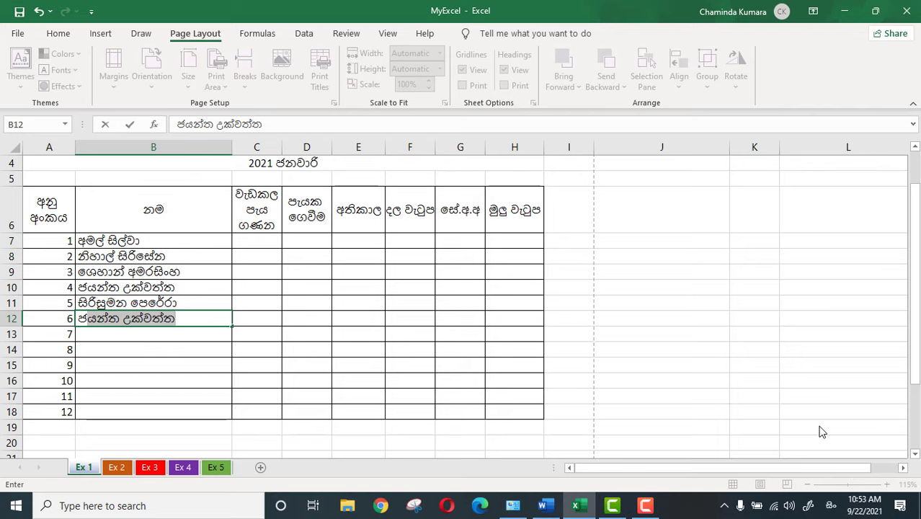
{"action": "key", "text": "BackSpace"}
{"action": "key", "text": "BackSpace"}
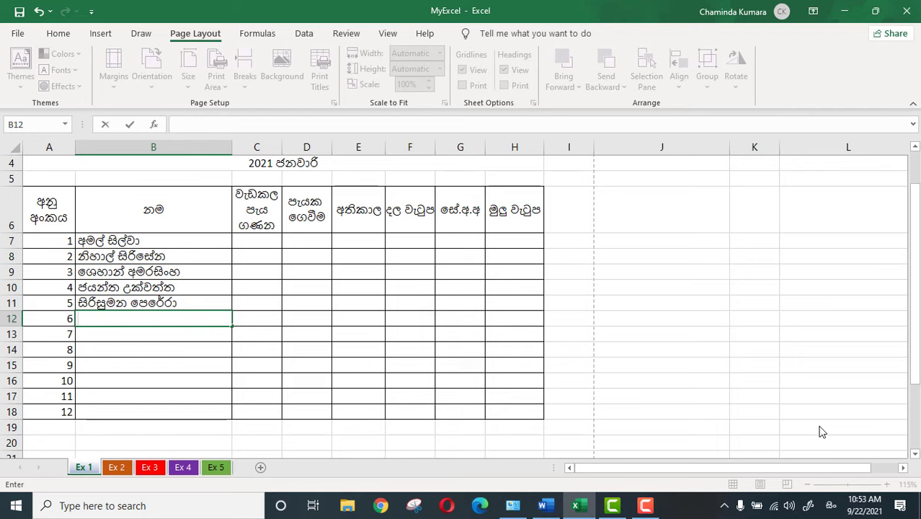
{"action": "type", "text": "ජ"}
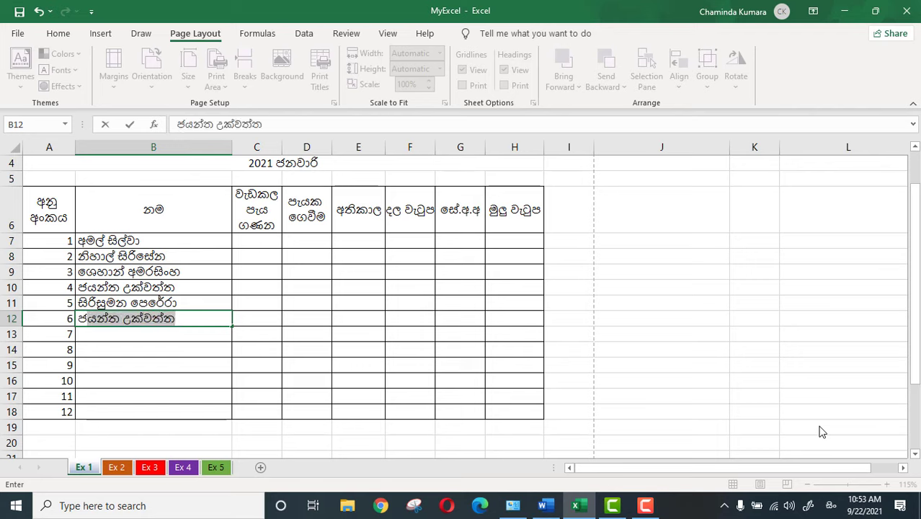
{"action": "key", "text": "BackSpace"}
{"action": "key", "text": "BackSpace"}
{"action": "type", "text": "ජ"}
{"action": "key", "text": "Return"}
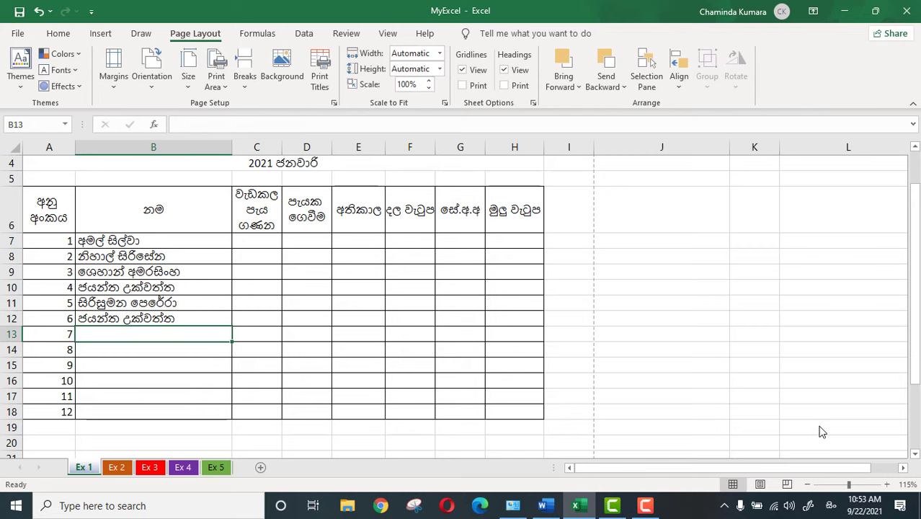
{"action": "double_click", "coordinate": [185, 323]}
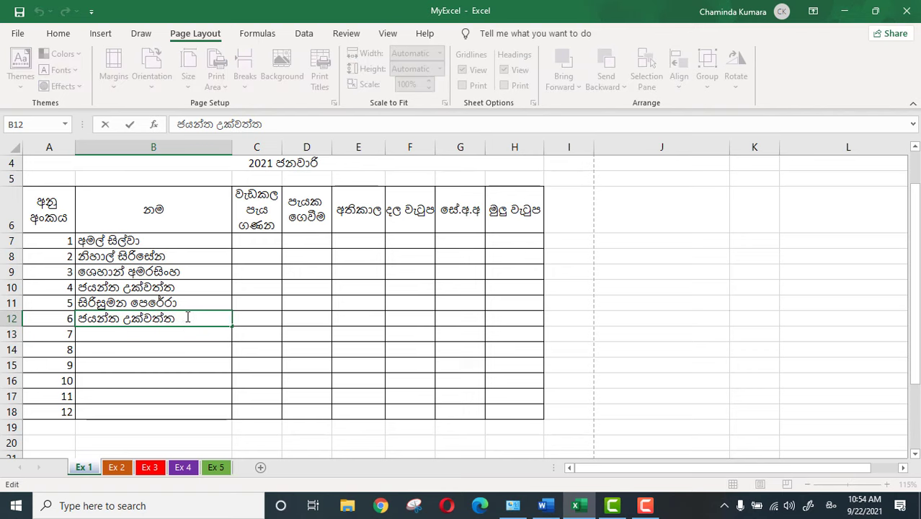
Correct employee 6's surname in B12, keeping the first name
{"action": "left_click_drag", "start_coordinate": [187, 317], "coordinate": [75, 319]}
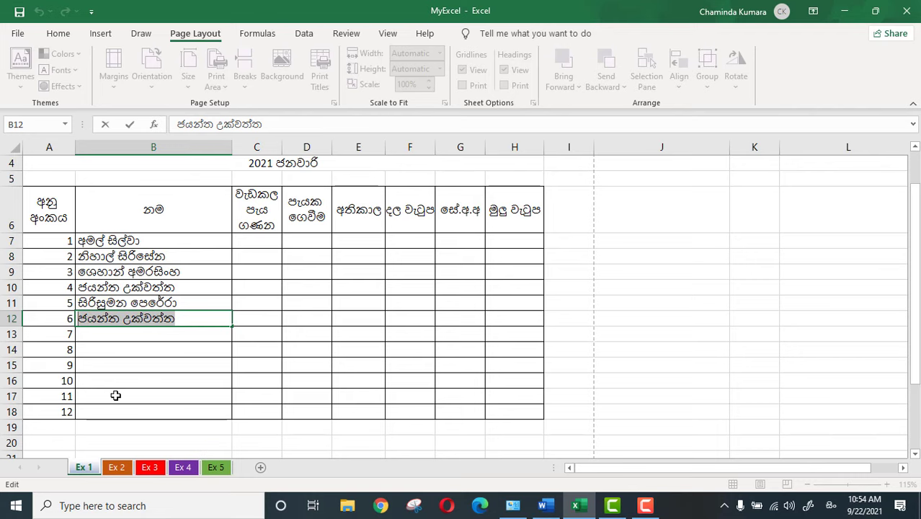
{"action": "key", "text": "Delete"}
{"action": "key", "text": "ctrl+z"}
{"action": "key", "text": "shift+Right"}
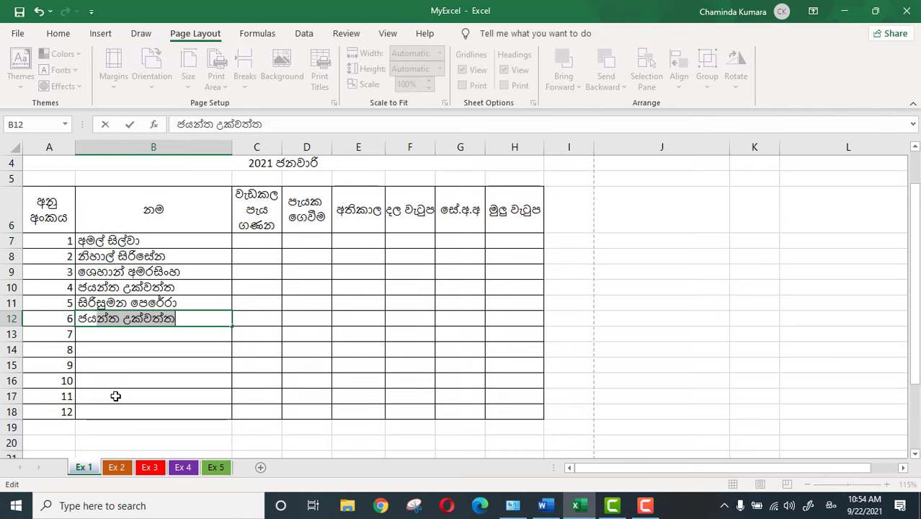
{"action": "type", "text": "නන්"}
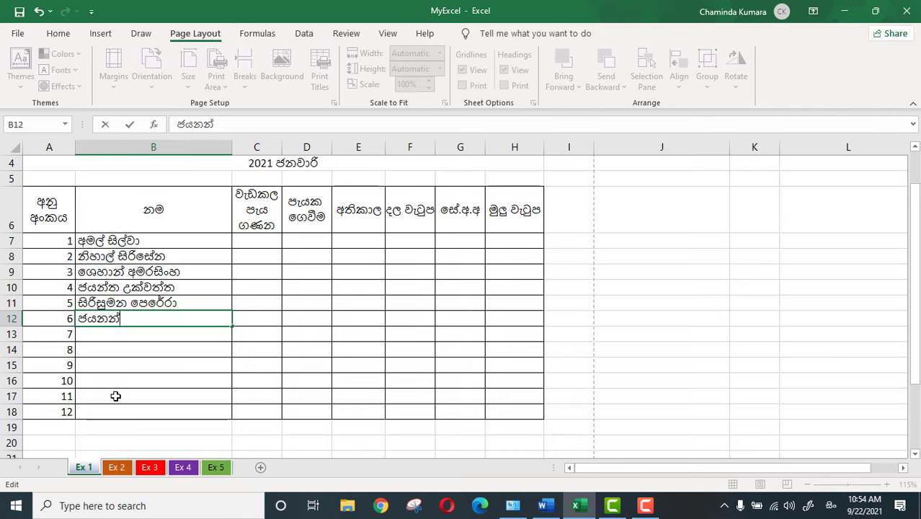
{"action": "key", "text": "BackSpace"}
{"action": "key", "text": "BackSpace"}
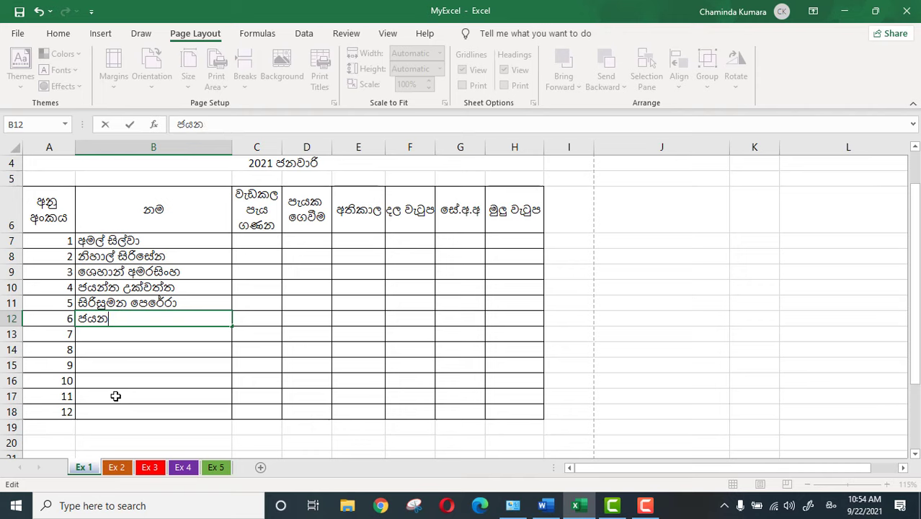
{"action": "type", "text": "්ත "}
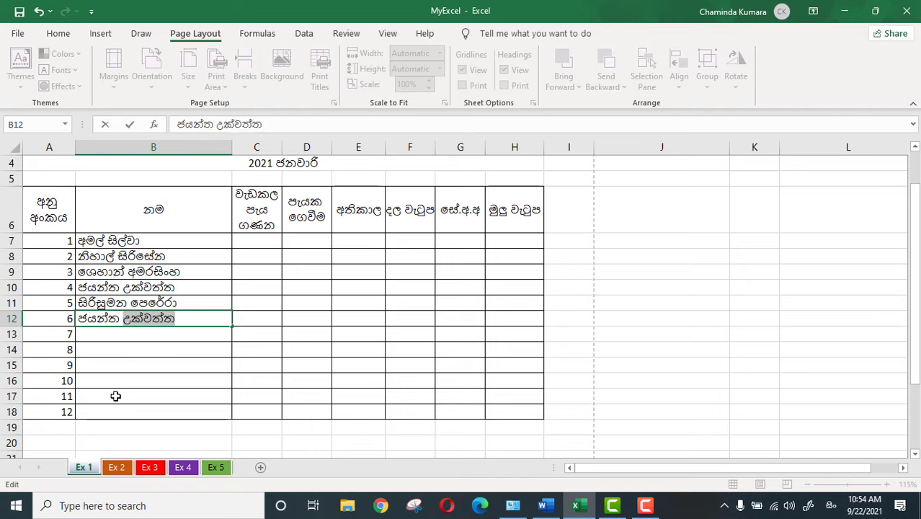
{"action": "type", "text": "පෙරේරා"}
{"action": "key", "text": "Return"}
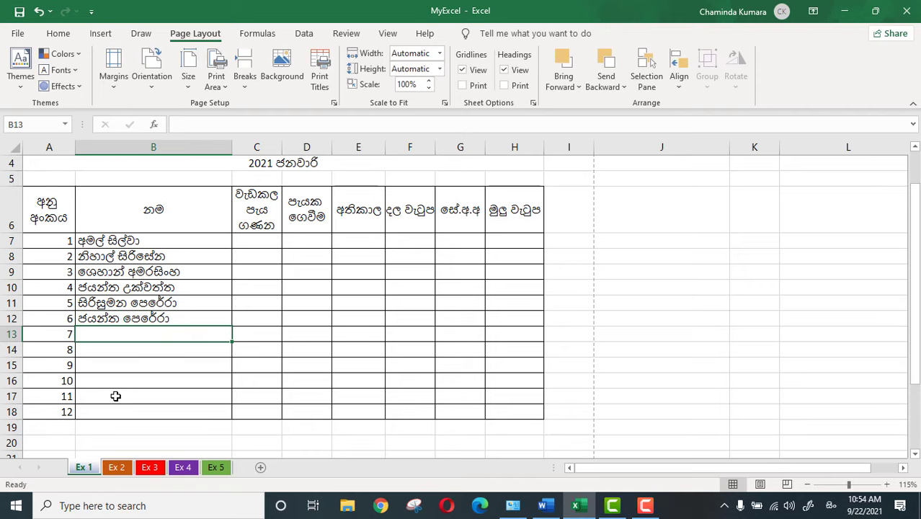
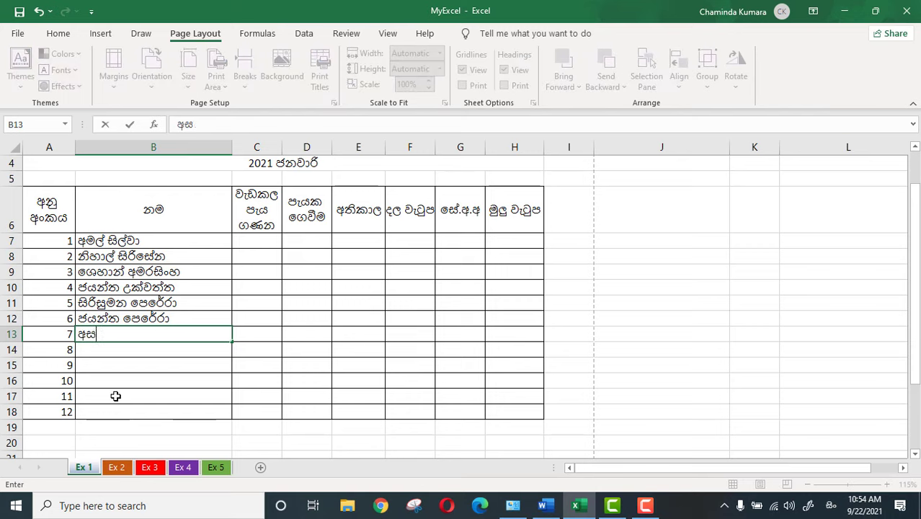
Enter the names of employees 7–10 in B13:B16 and clear serial numbers 11 and 12
{"action": "key", "text": "Return"}
{"action": "key", "text": "Return"}
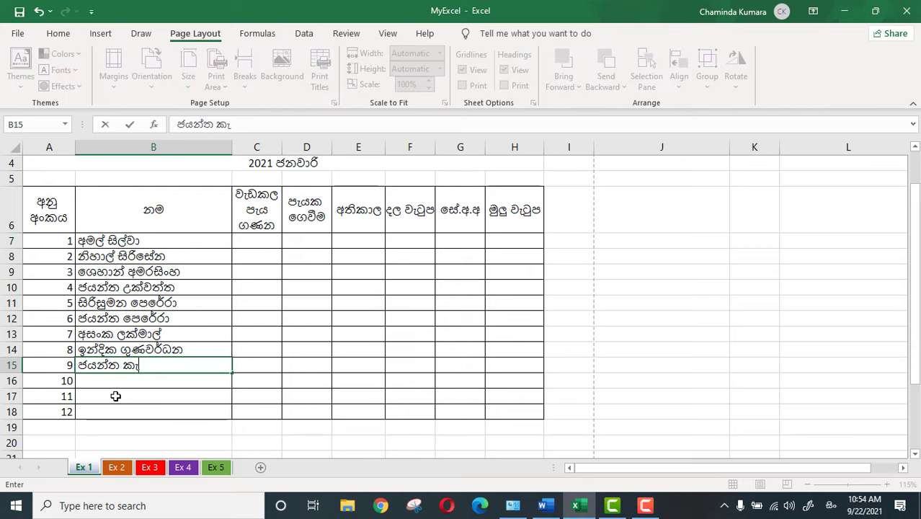
{"action": "key", "text": "Return"}
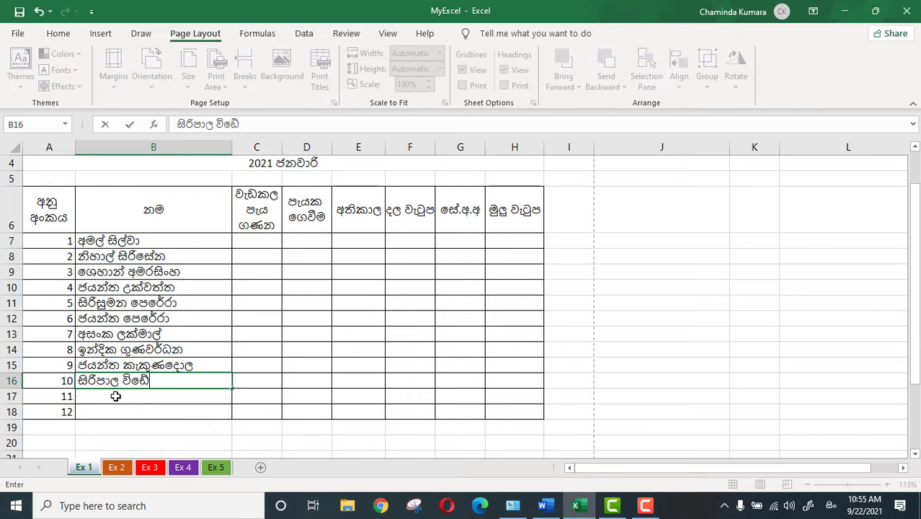
{"action": "key", "text": "Return"}
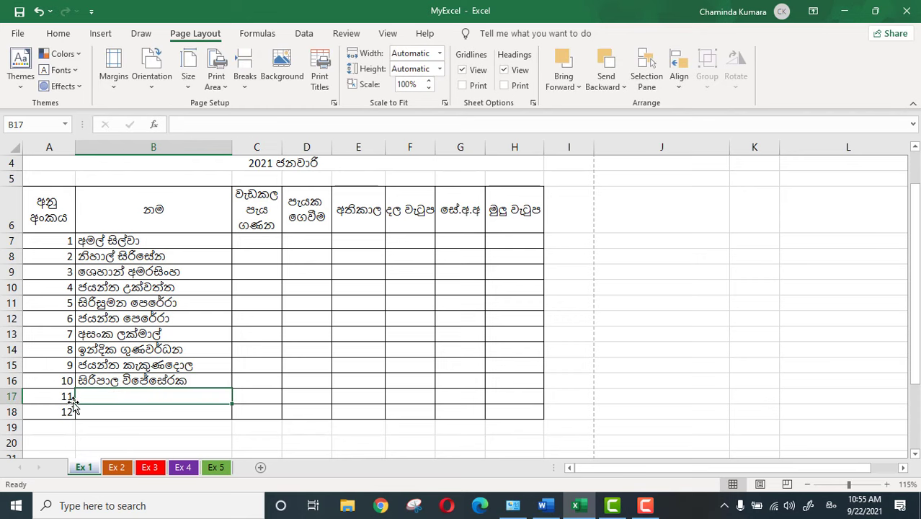
{"action": "left_click_drag", "start_coordinate": [62, 395], "coordinate": [65, 408]}
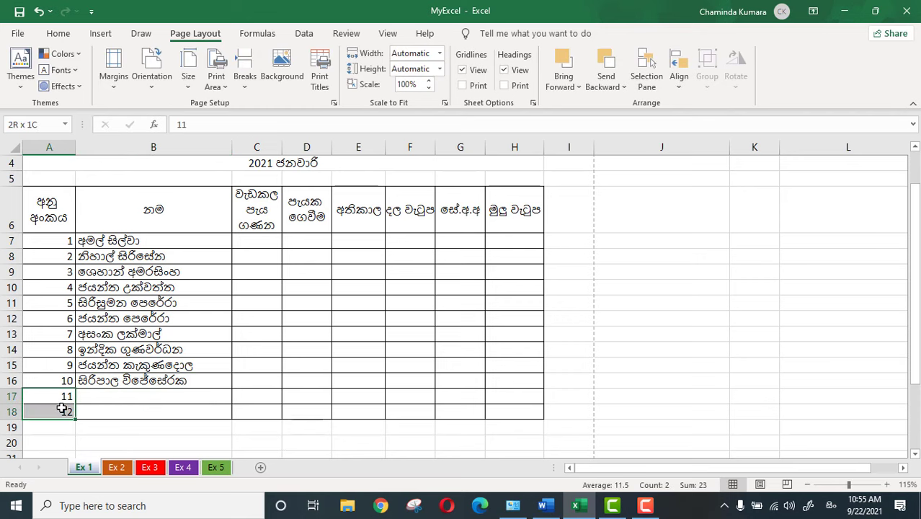
{"action": "key", "text": "Delete"}
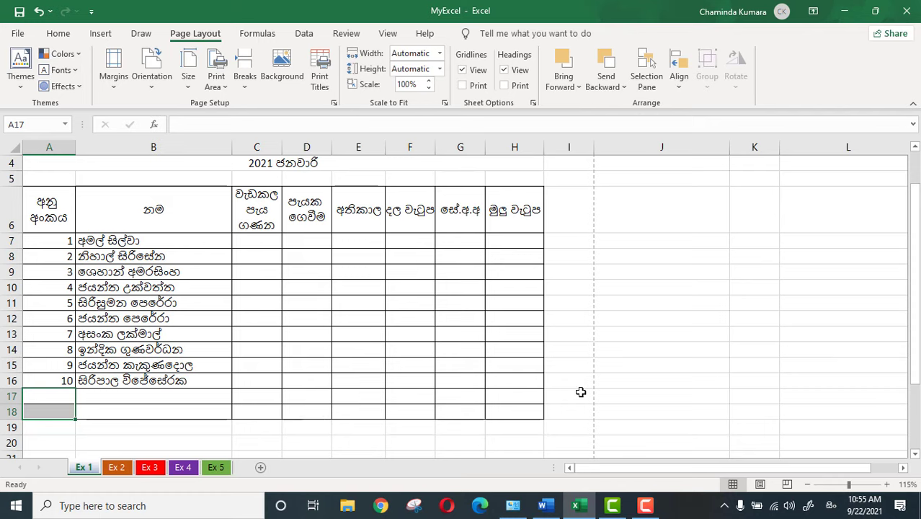
Enter working days 24, 22, 20, 28, 30, 15, 43, 22, 12, 19 in C7:C16, then the daily rates in D7
{"action": "left_click", "coordinate": [580, 393]}
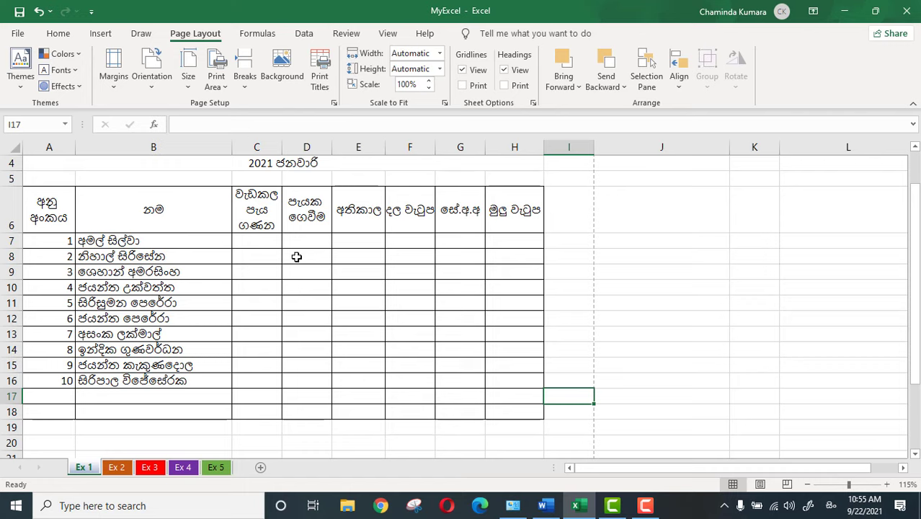
{"action": "left_click", "coordinate": [266, 236]}
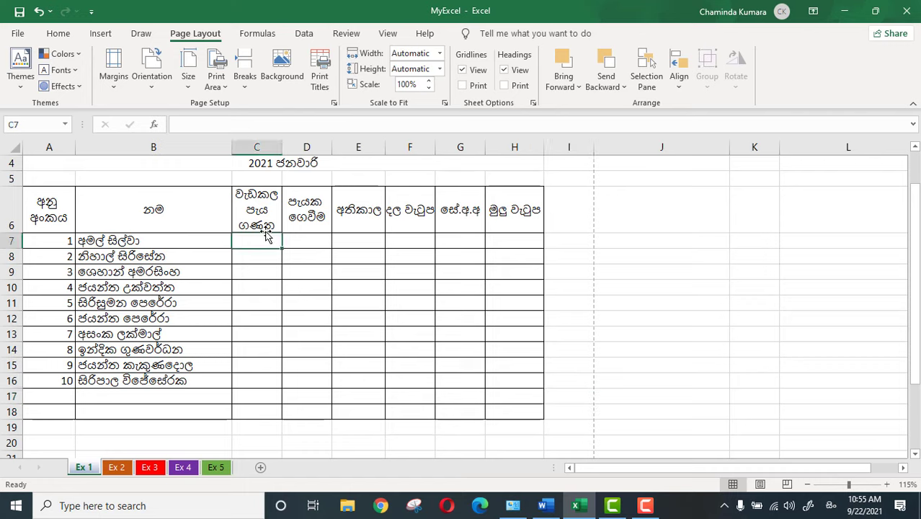
{"action": "type", "text": "24 22 20 28 30 15 4"}
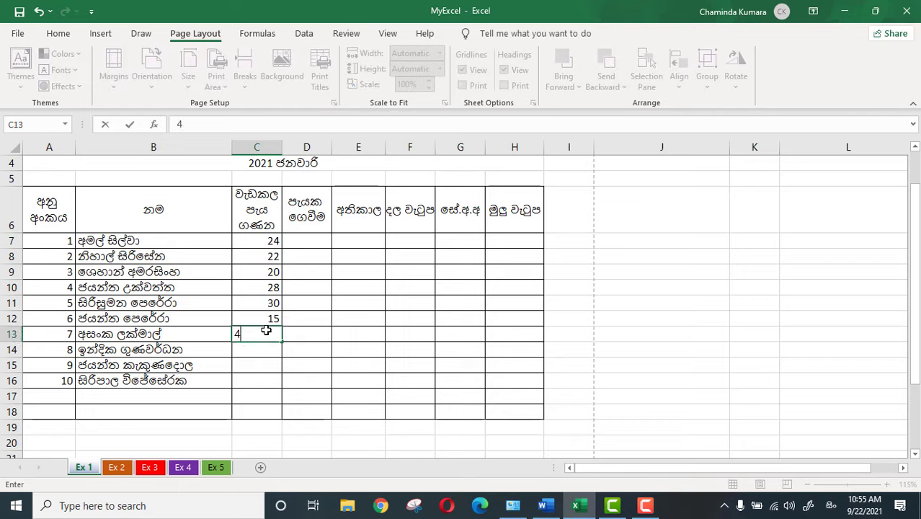
{"action": "type", "text": "3 22 12 19"}
{"action": "left_click", "coordinate": [306, 240]}
{"action": "type", "text": "150"}
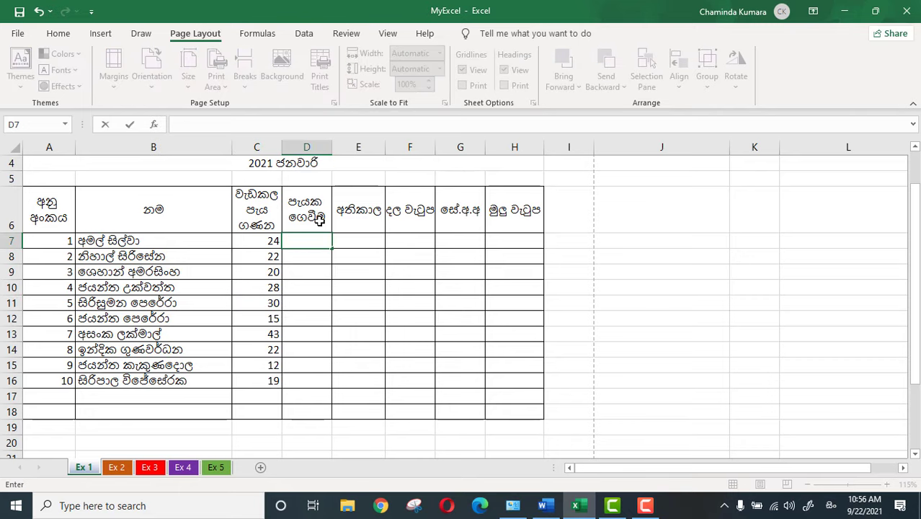
{"action": "type", "text": " 150 300 150 150 150 150 22"}
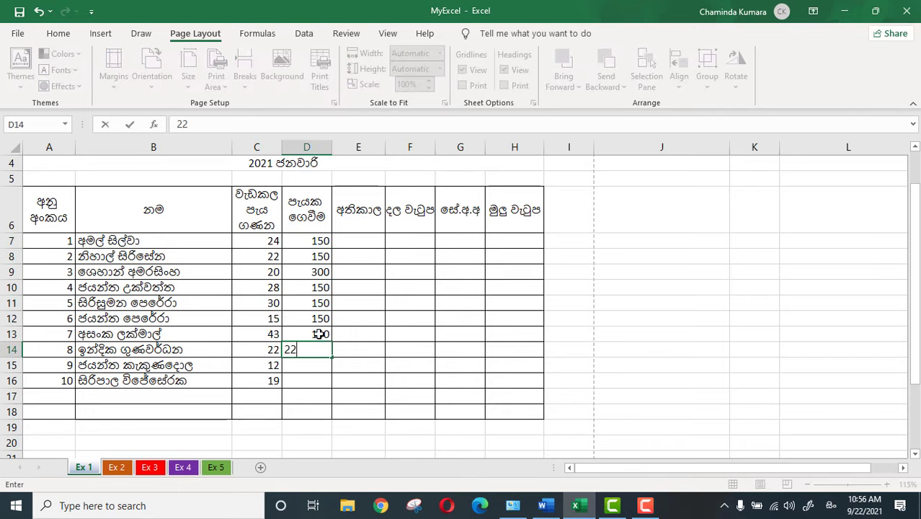
{"action": "type", "text": "0 220 100"}
Commit the last daily rate of 100, then select columns C, D and E to review them
{"action": "left_click", "coordinate": [360, 241]}
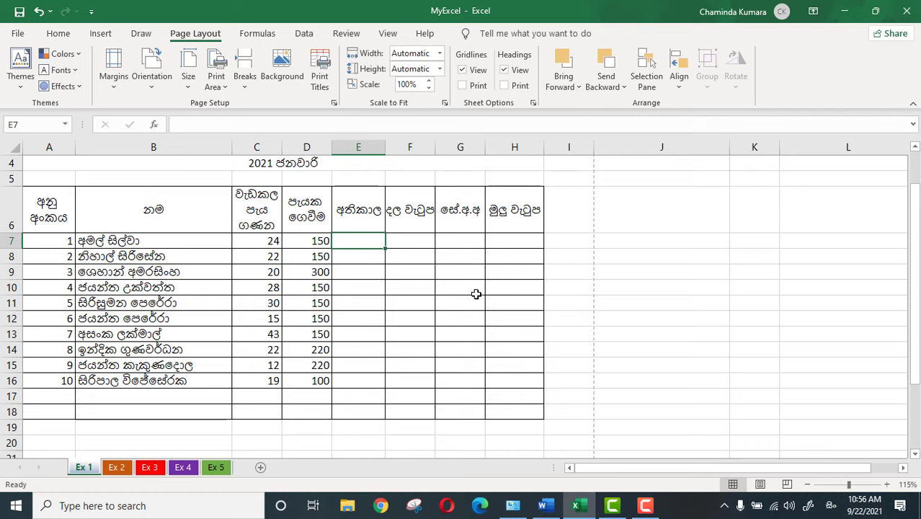
{"action": "left_click", "coordinate": [360, 147]}
{"action": "left_click_drag", "start_coordinate": [359, 148], "coordinate": [509, 147]}
{"action": "left_click", "coordinate": [270, 147]}
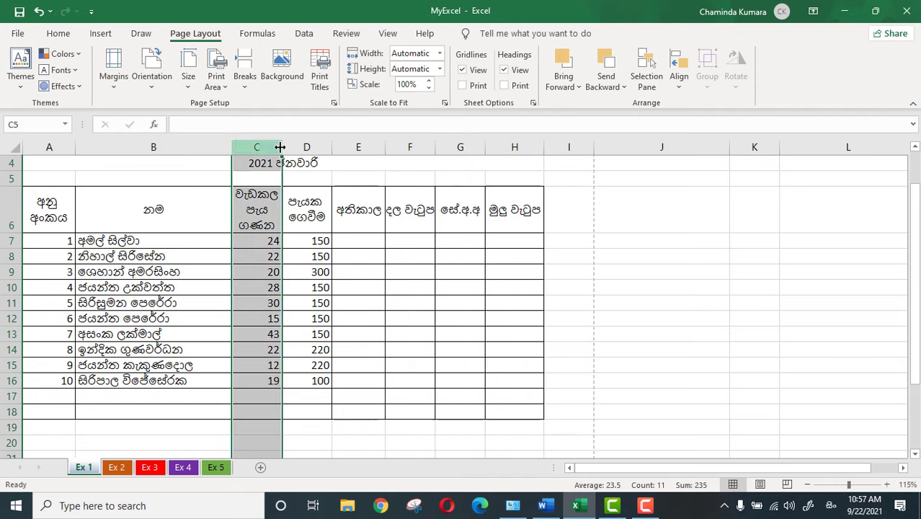
{"action": "left_click", "coordinate": [302, 147]}
{"action": "left_click", "coordinate": [354, 147]}
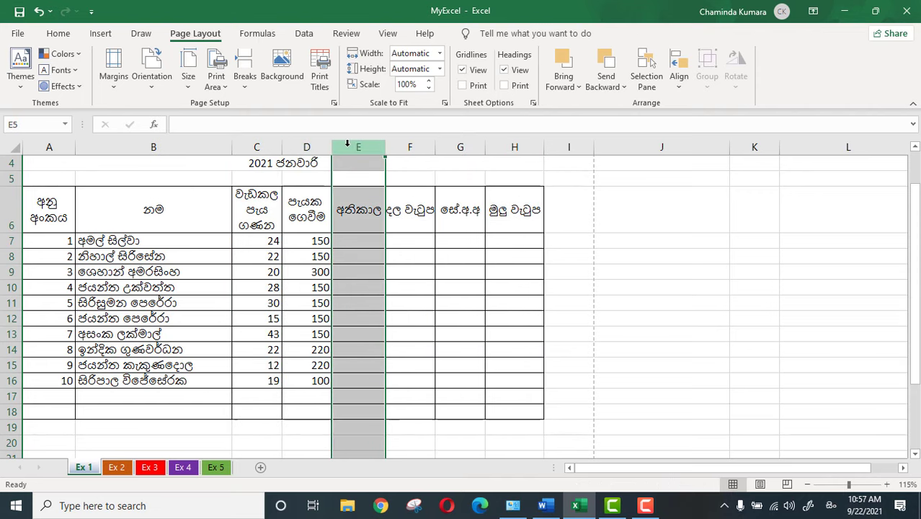
{"action": "left_click", "coordinate": [360, 244]}
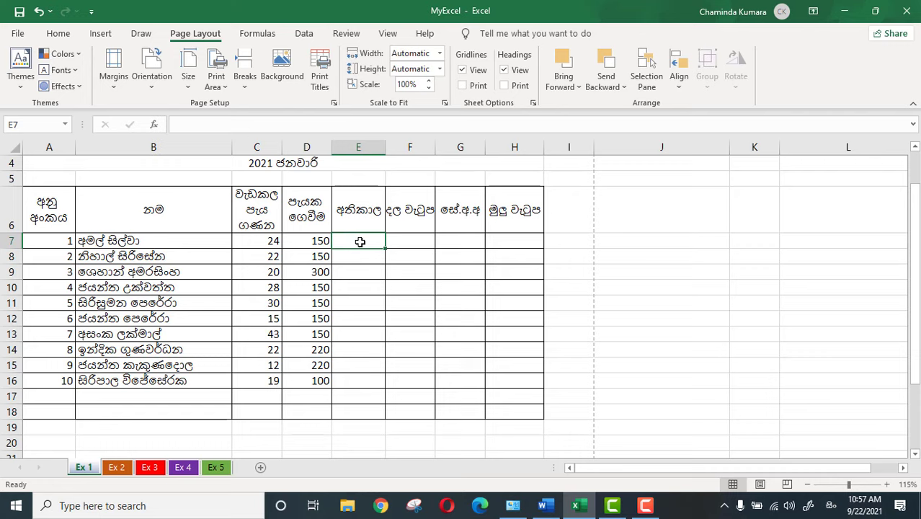
Insert a new empty column E before the අතිකාල overtime column
{"action": "left_click", "coordinate": [355, 146]}
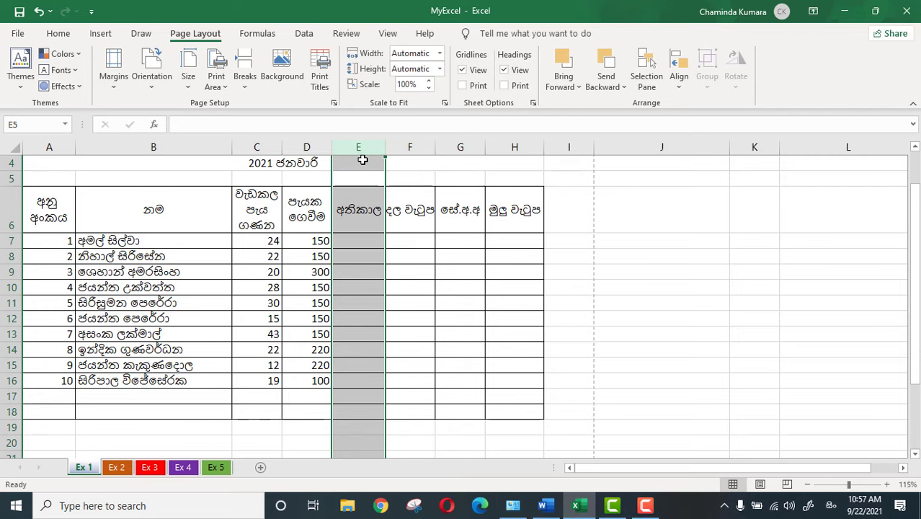
{"action": "right_click", "coordinate": [362, 152]}
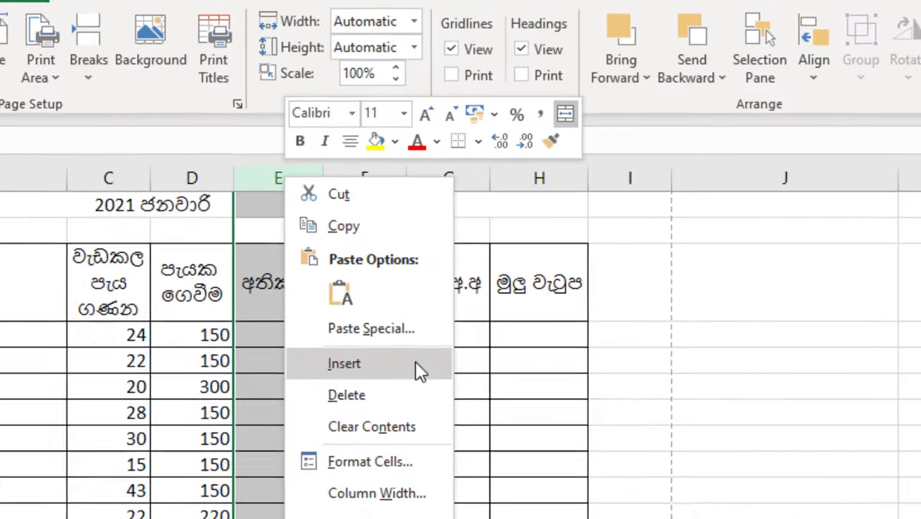
{"action": "left_click", "coordinate": [415, 364]}
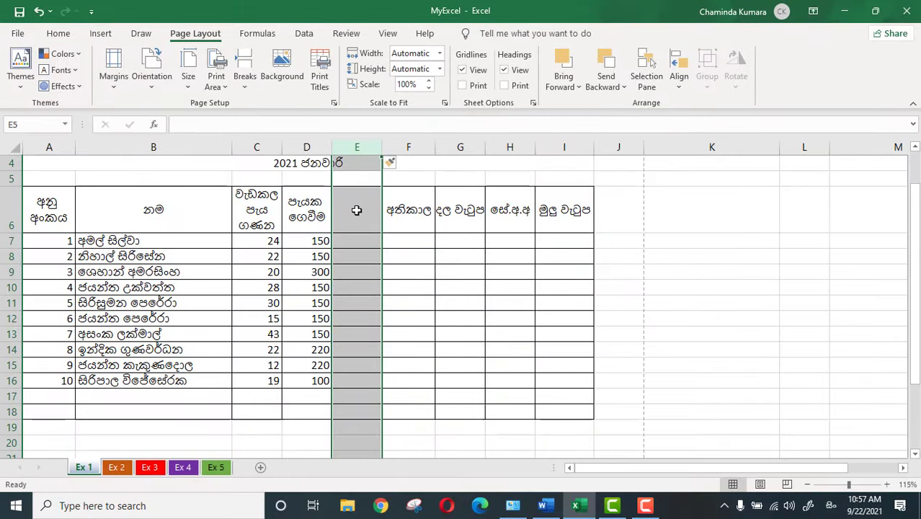
Type the salary heading වැටුප into cell E6
{"action": "left_click", "coordinate": [418, 225]}
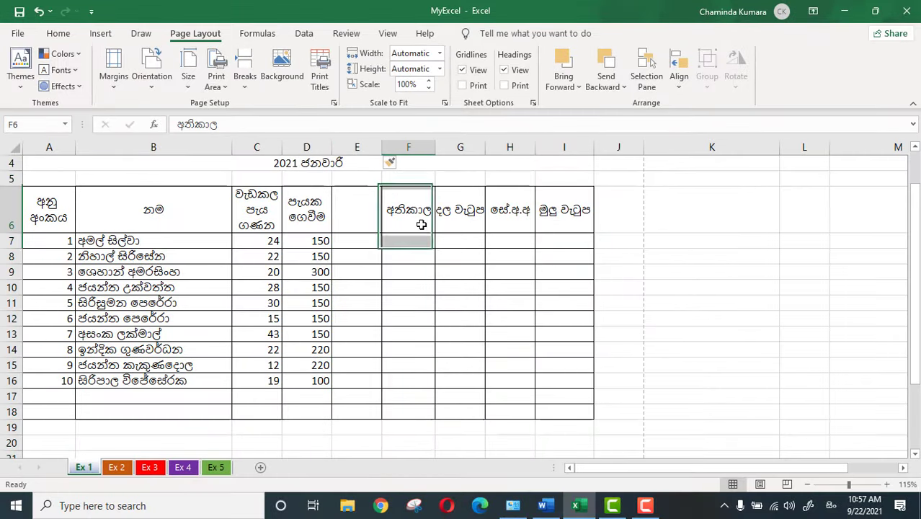
{"action": "left_click", "coordinate": [353, 214]}
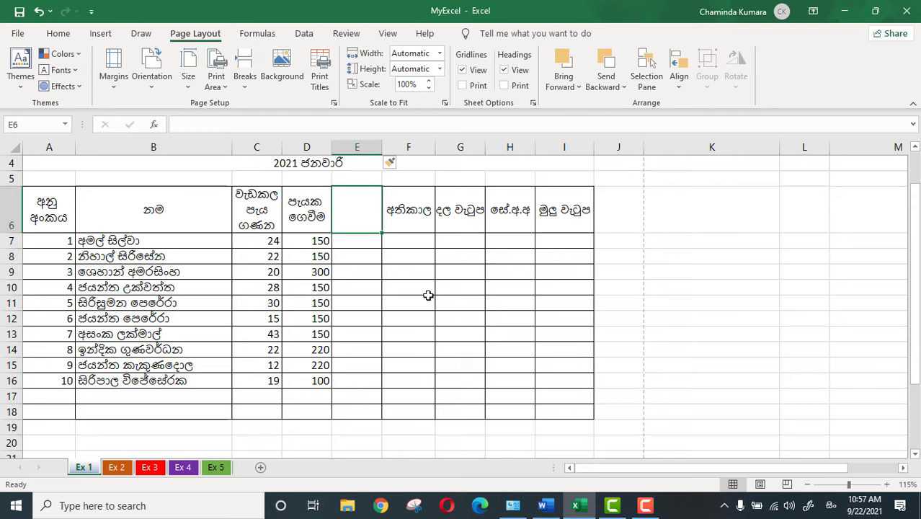
{"action": "type", "text": "වැඩ"}
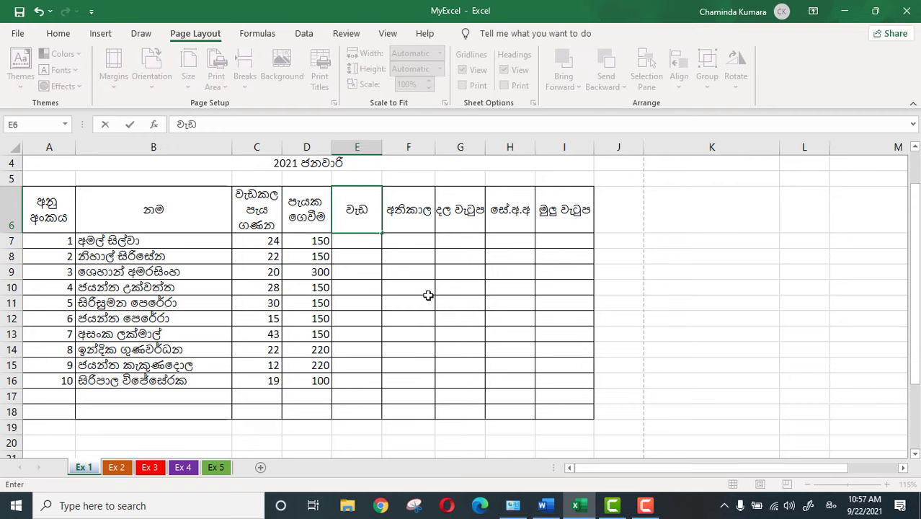
{"action": "key", "text": "BackSpace"}
{"action": "type", "text": "ටු"}
{"action": "key", "text": "BackSpace"}
{"action": "key", "text": "BackSpace"}
{"action": "key", "text": "BackSpace"}
{"action": "type", "text": "ටු"}
{"action": "key", "text": "BackSpace"}
{"action": "key", "text": "BackSpace"}
{"action": "type", "text": "ටු"}
{"action": "type", "text": "ප"}
{"action": "left_click", "coordinate": [443, 319]}
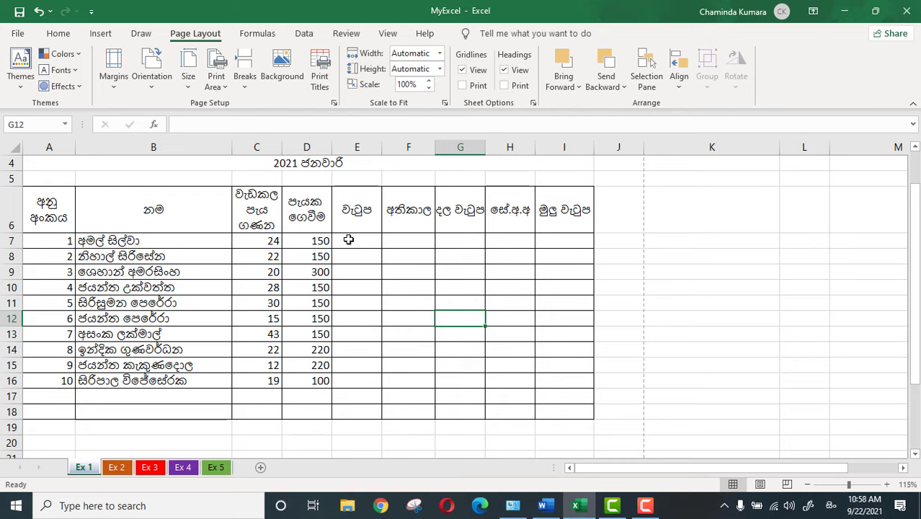
{"action": "left_click", "coordinate": [348, 239]}
{"action": "type", "text": "="}
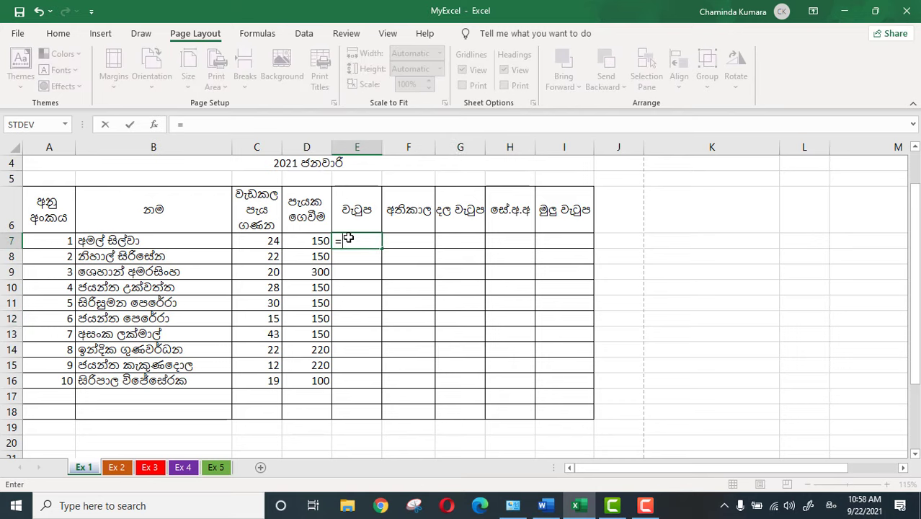
{"action": "left_click", "coordinate": [264, 244]}
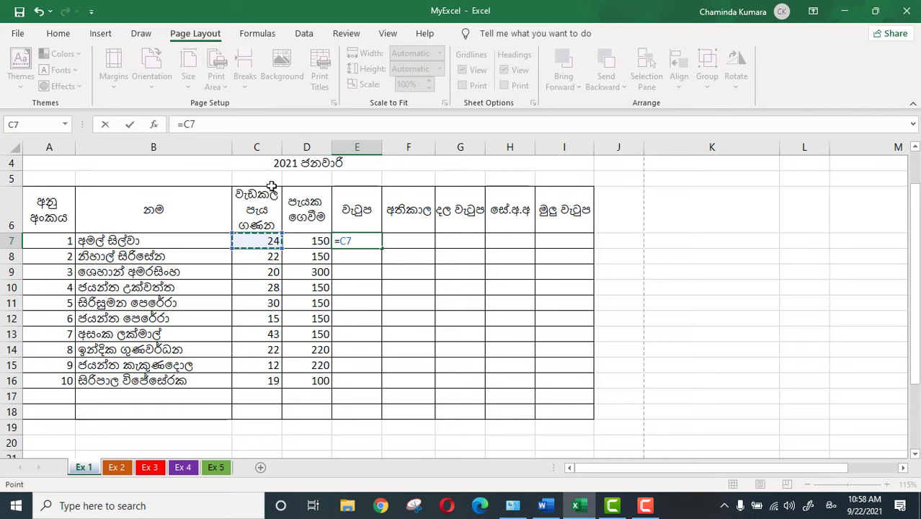
{"action": "left_click", "coordinate": [261, 143]}
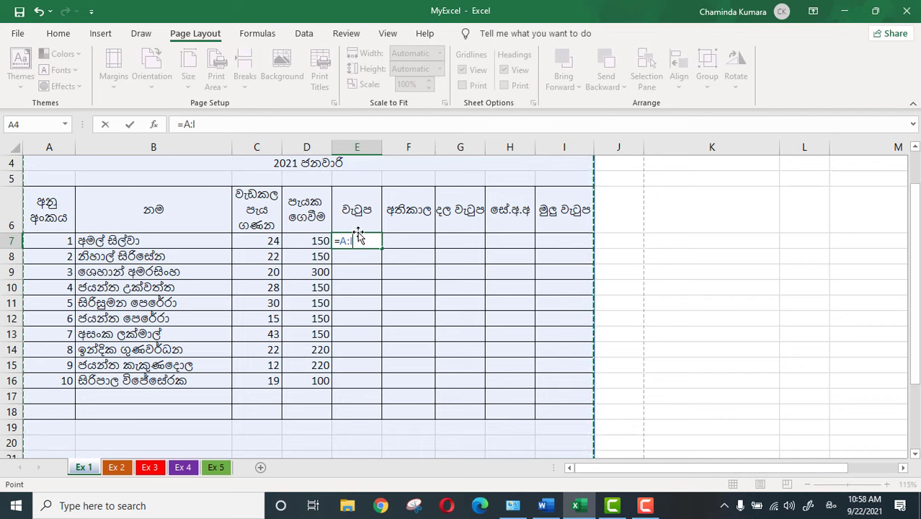
{"action": "key", "text": "BackSpace"}
{"action": "key", "text": "BackSpace"}
{"action": "key", "text": "BackSpace"}
{"action": "key", "text": "Escape"}
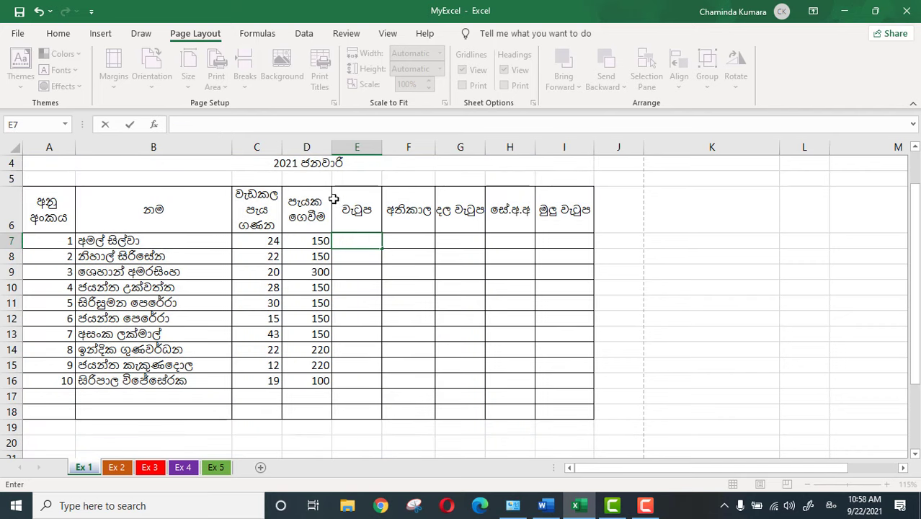
{"action": "left_click", "coordinate": [306, 147]}
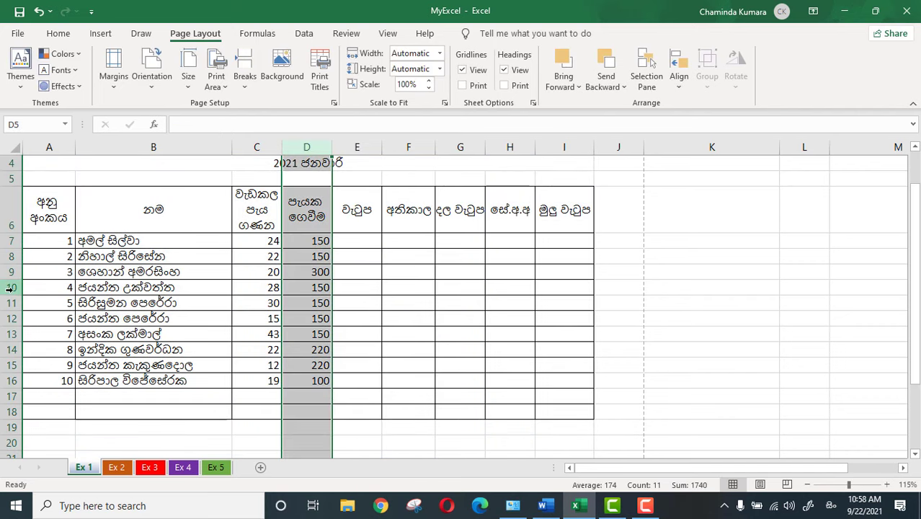
{"action": "left_click", "coordinate": [11, 241]}
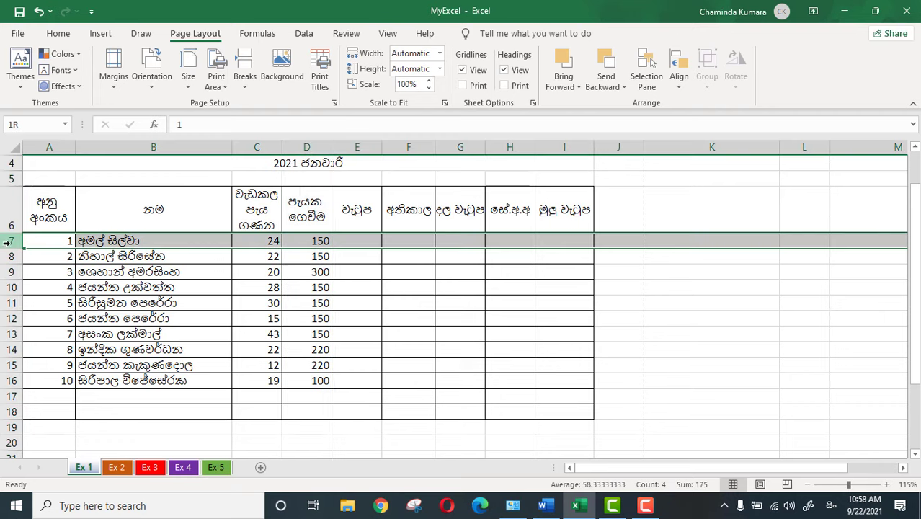
Enter the formula =C7*D7 in E7 to get the first salary of 3600
{"action": "left_click", "coordinate": [352, 241]}
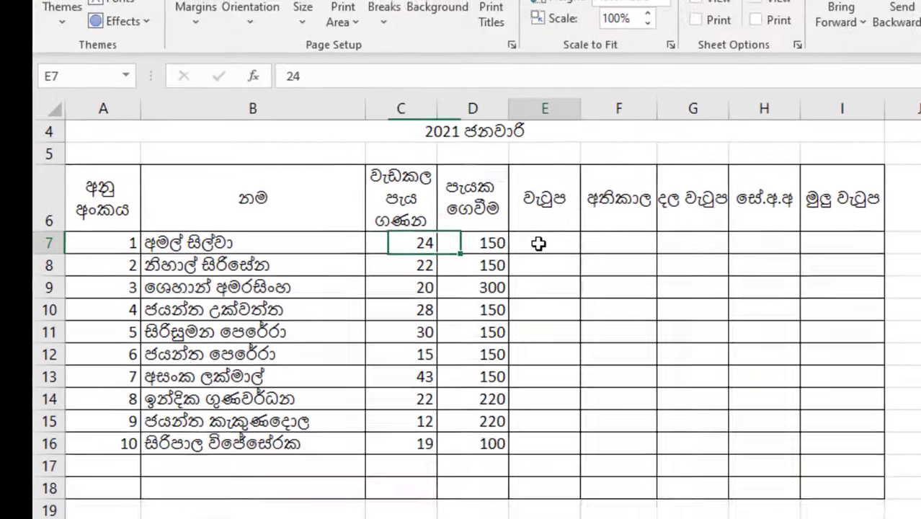
{"action": "type", "text": "="}
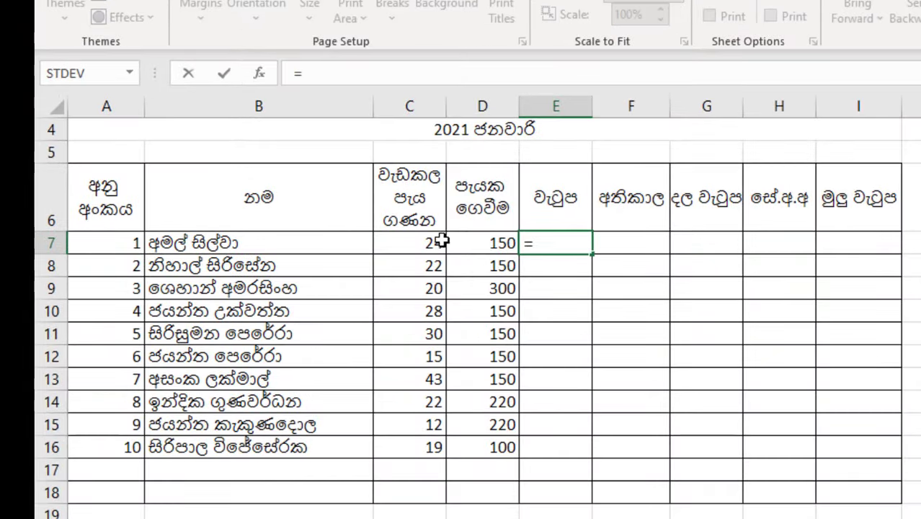
{"action": "left_click", "coordinate": [418, 241]}
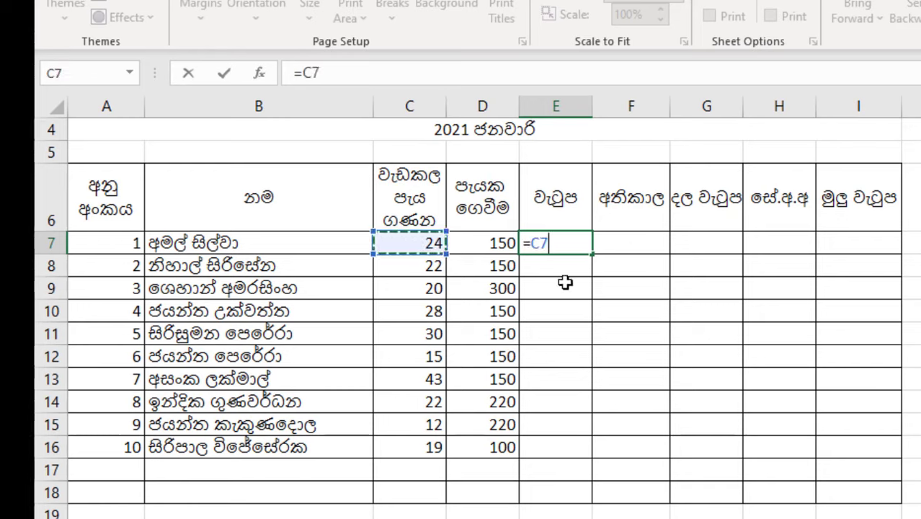
{"action": "type", "text": ")"}
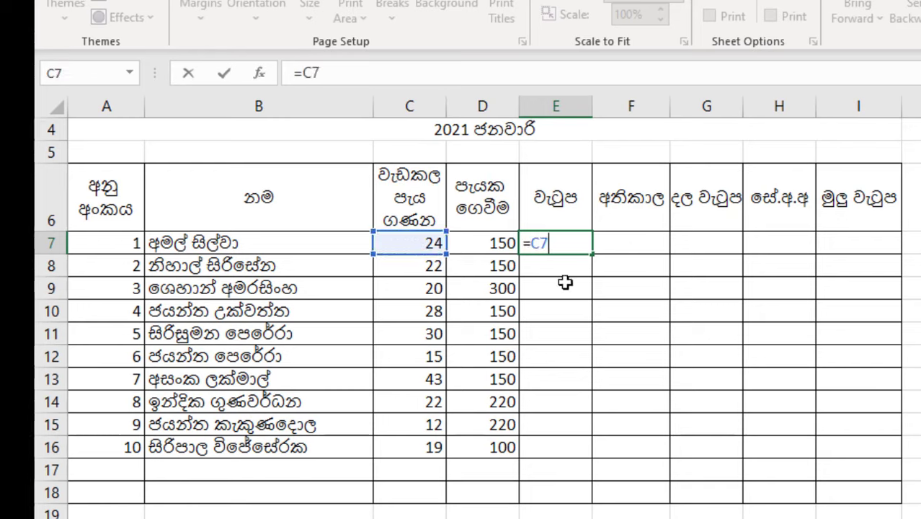
{"action": "left_click", "coordinate": [475, 245]}
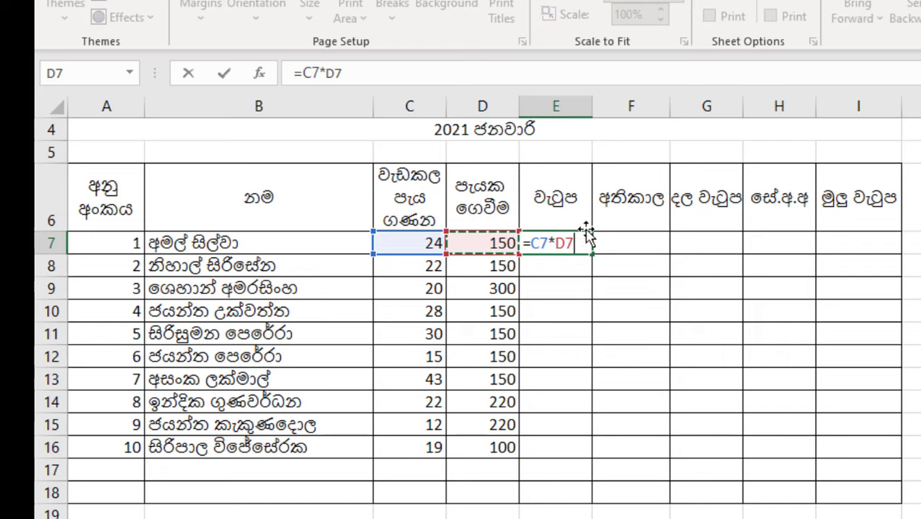
{"action": "key", "text": "Return"}
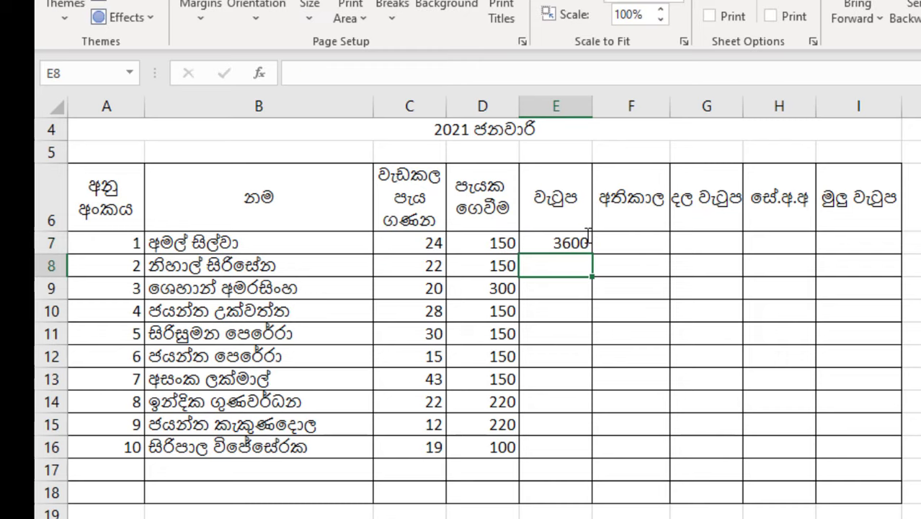
Check the formula behind E7's result, then move down to E9
{"action": "left_click", "coordinate": [564, 243]}
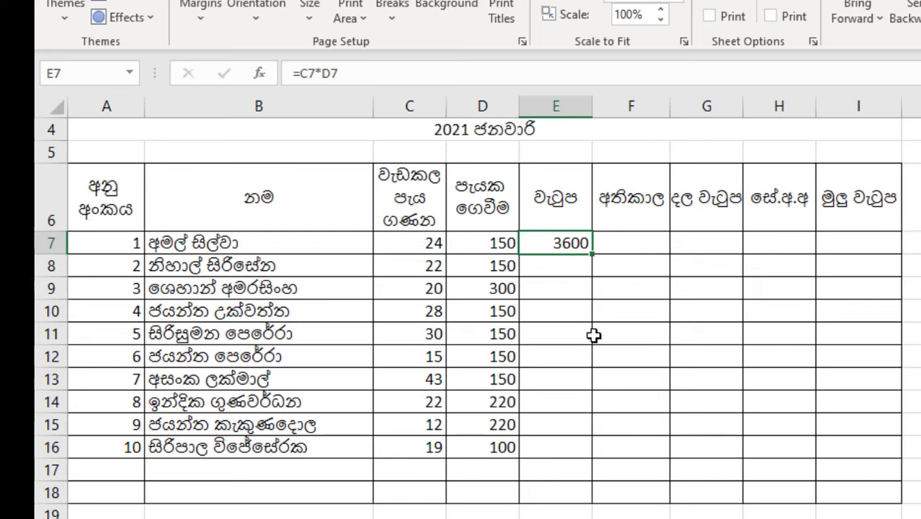
{"action": "left_click", "coordinate": [563, 266]}
{"action": "left_click", "coordinate": [573, 243]}
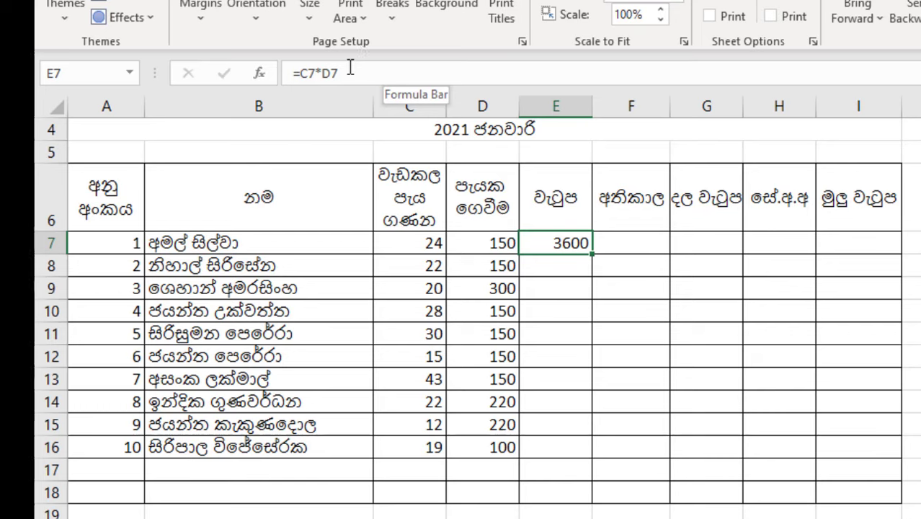
{"action": "left_click", "coordinate": [544, 292]}
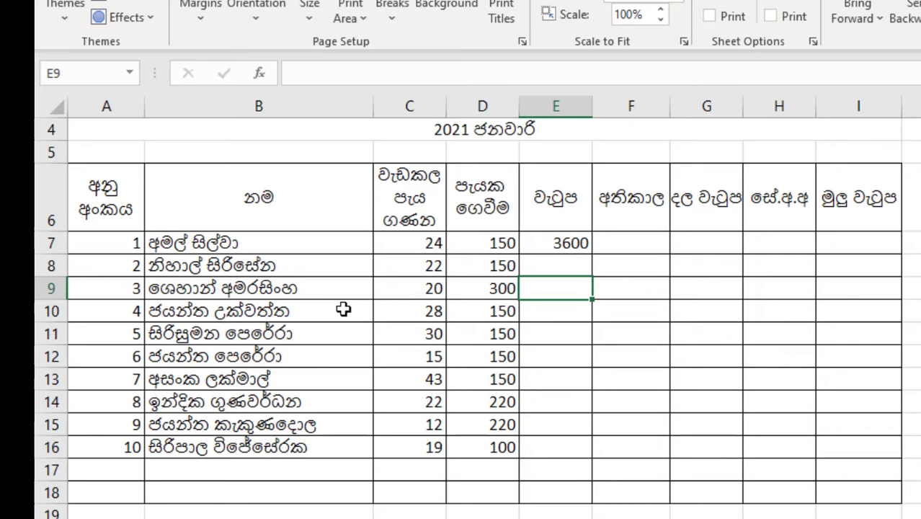
{"action": "left_click_drag", "start_coordinate": [328, 268], "coordinate": [309, 447]}
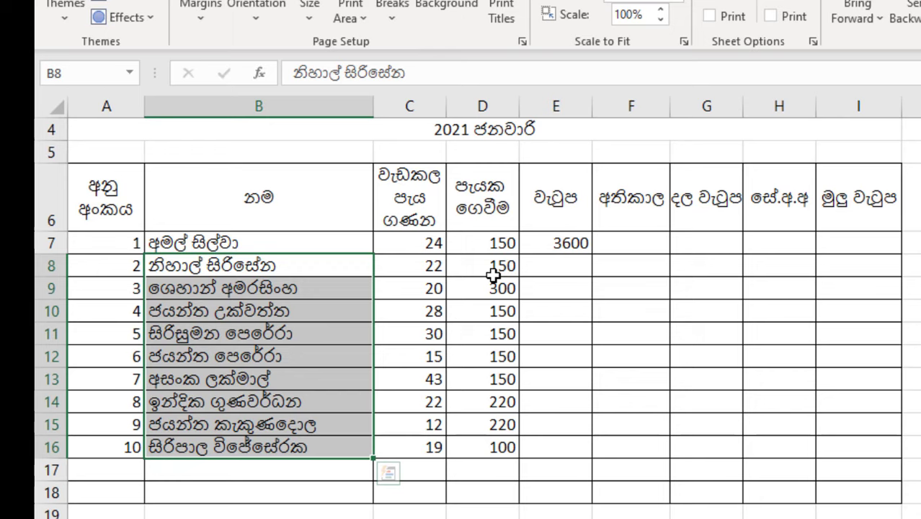
{"action": "left_click", "coordinate": [561, 269]}
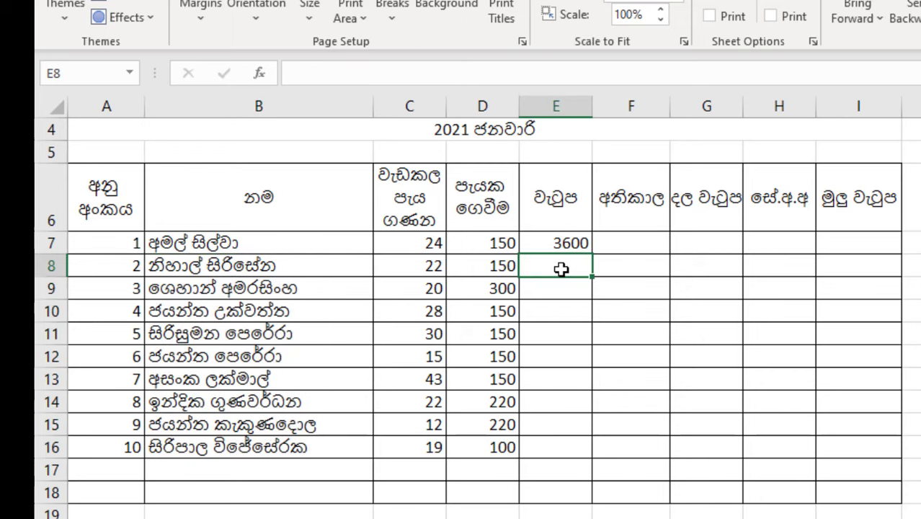
{"action": "type", "text": "="}
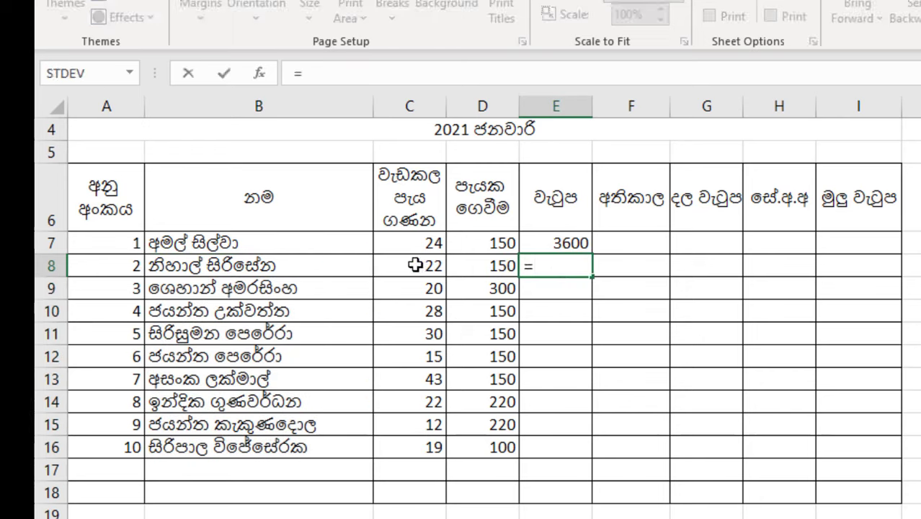
{"action": "left_click", "coordinate": [417, 264]}
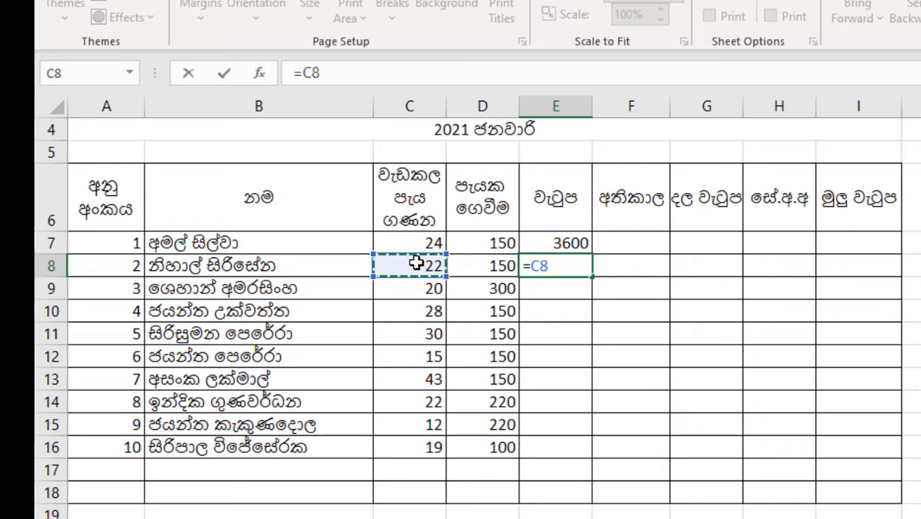
{"action": "type", "text": "*"}
{"action": "left_click", "coordinate": [500, 266]}
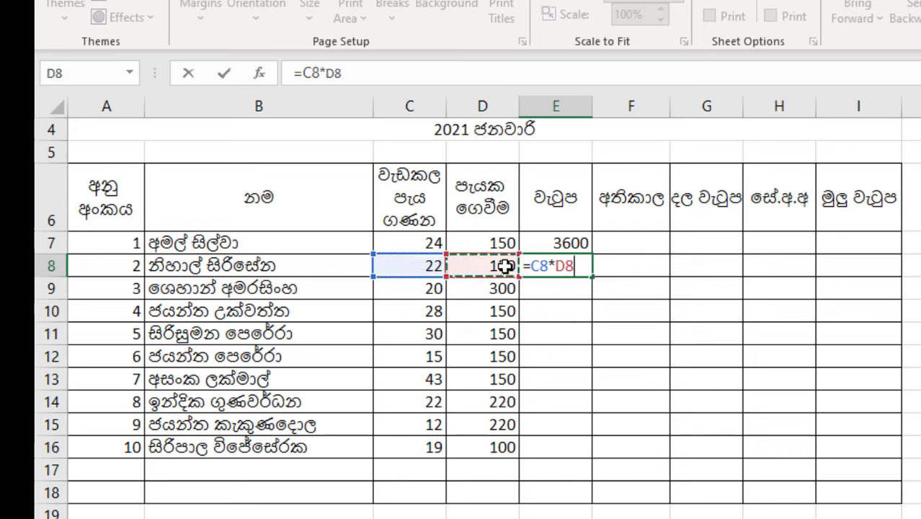
{"action": "key", "text": "Return"}
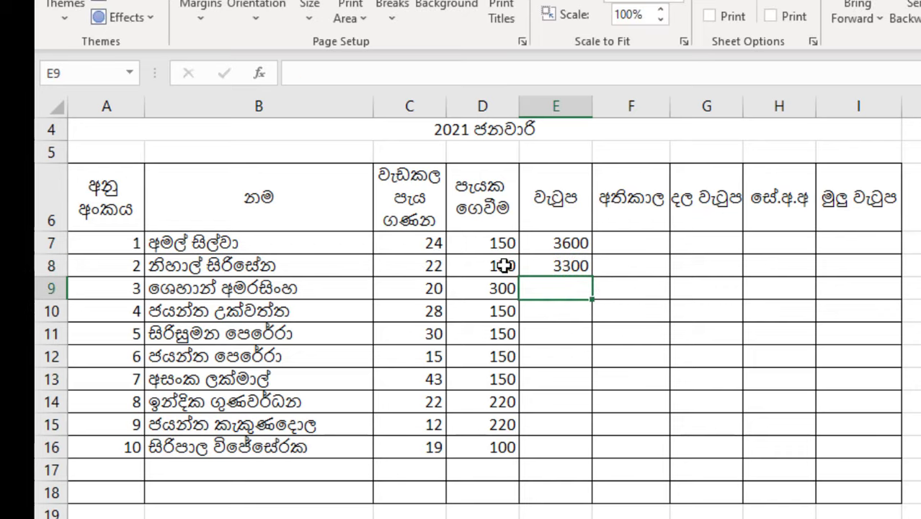
{"action": "left_click", "coordinate": [548, 265]}
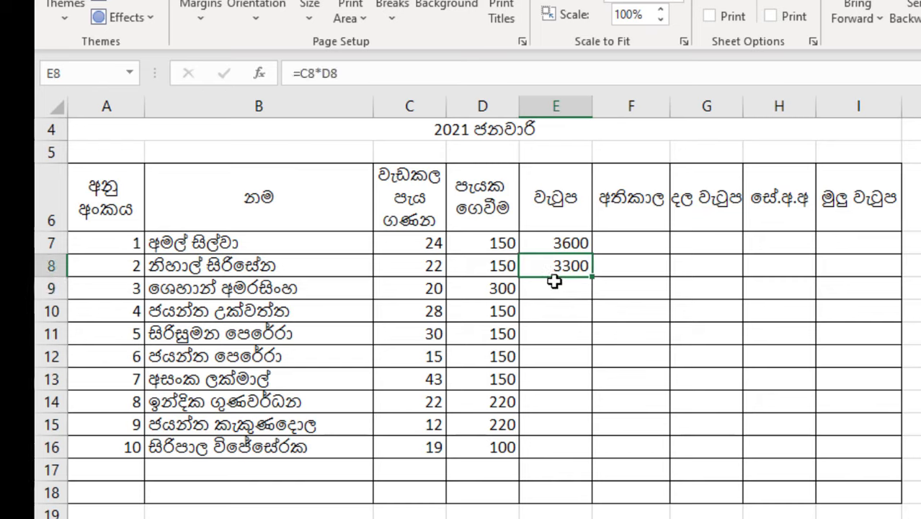
{"action": "key", "text": "Delete"}
{"action": "left_click", "coordinate": [554, 283]}
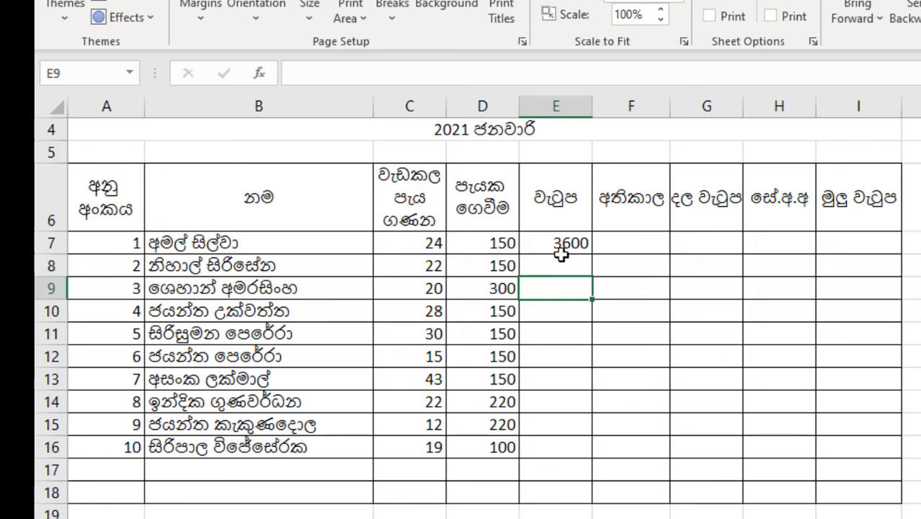
{"action": "left_click", "coordinate": [560, 241]}
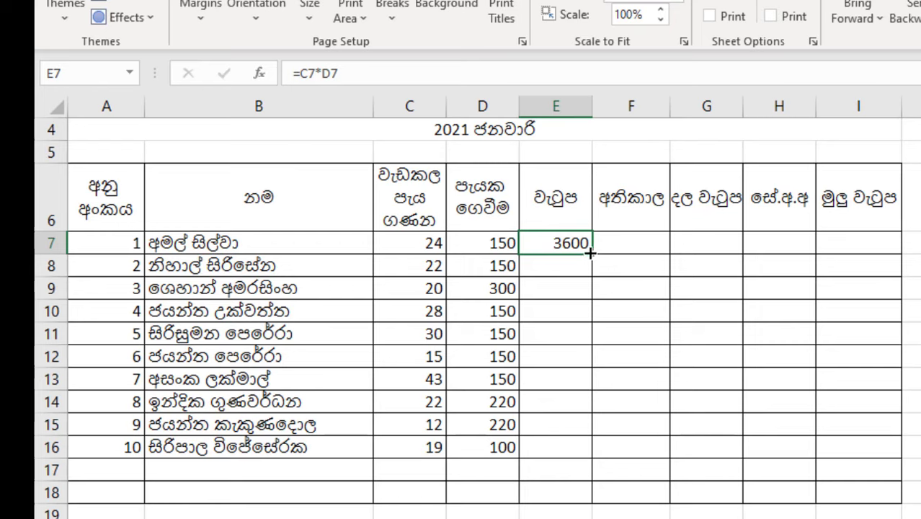
Copy the =C7*D7 wage formula down column E through row 16 and check the copies
{"action": "mouse_move", "coordinate": [589, 252]}
{"action": "left_mouse_down"}
{"action": "mouse_move", "coordinate": [577, 451]}
{"action": "mouse_move", "coordinate": [573, 425]}
{"action": "left_mouse_up"}
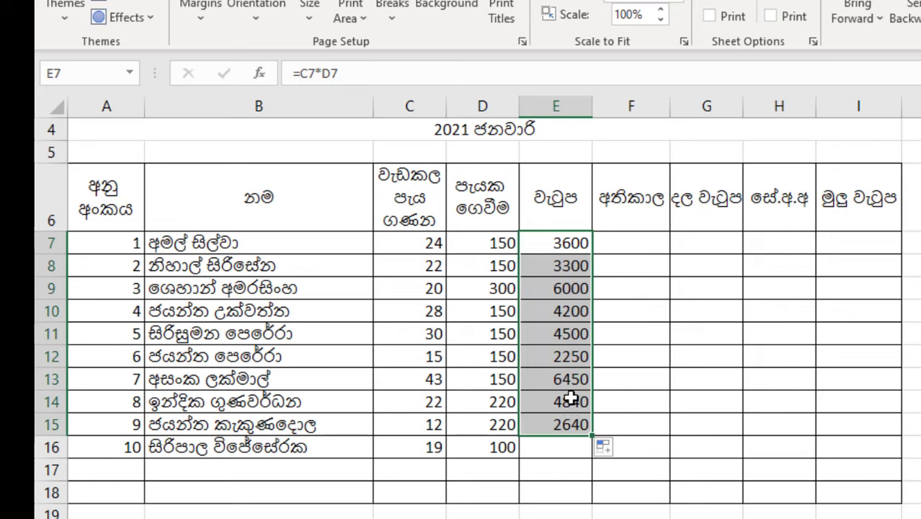
{"action": "left_click", "coordinate": [596, 282]}
{"action": "left_click", "coordinate": [575, 264]}
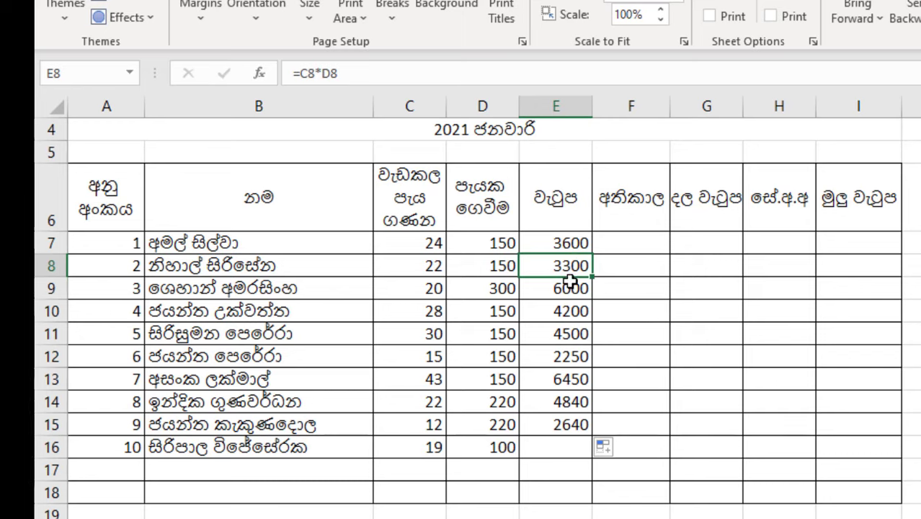
{"action": "left_click", "coordinate": [569, 289]}
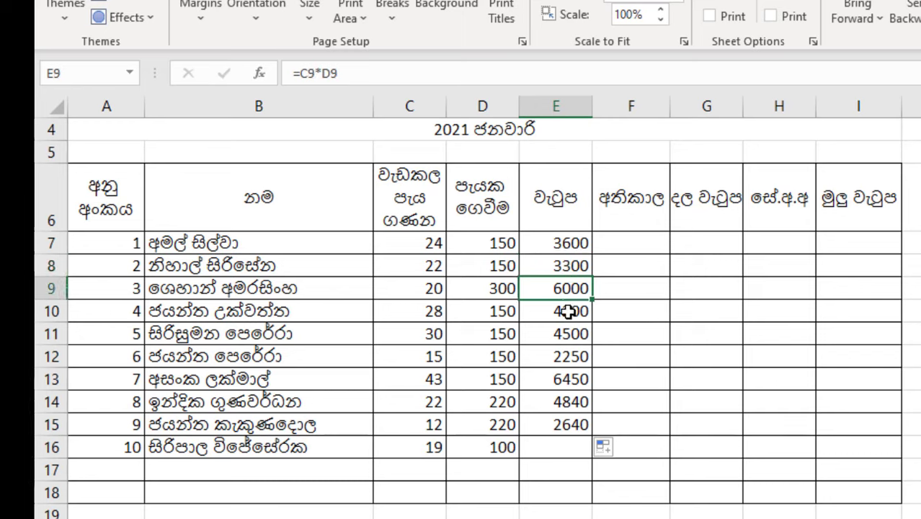
{"action": "left_click", "coordinate": [568, 312]}
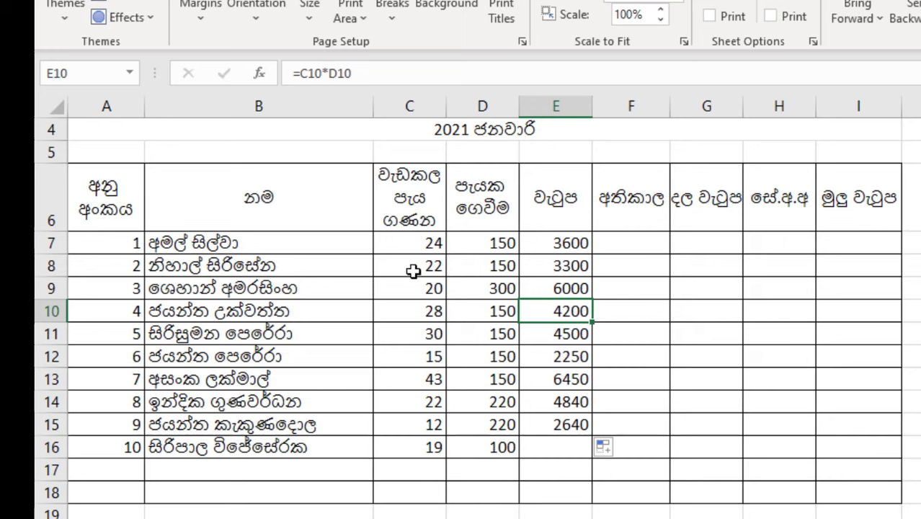
{"action": "left_click", "coordinate": [557, 426]}
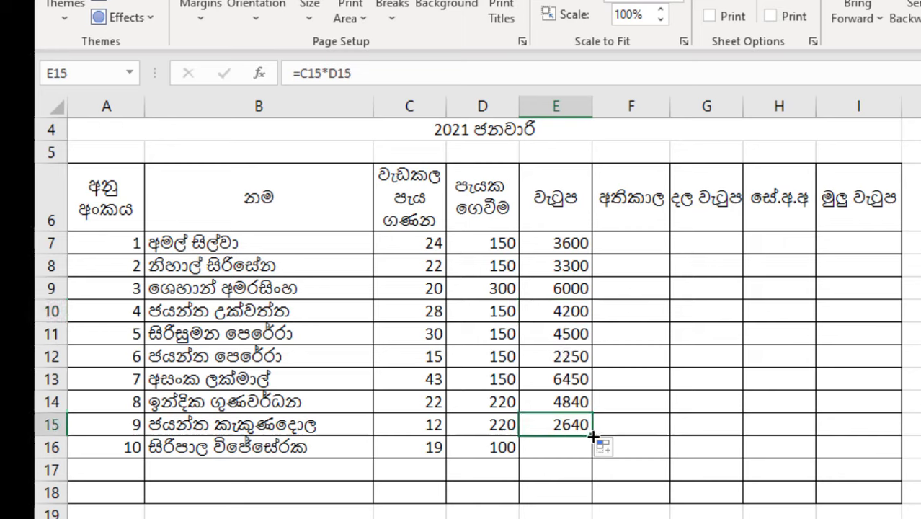
{"action": "left_click_drag", "start_coordinate": [590, 456], "coordinate": [591, 458]}
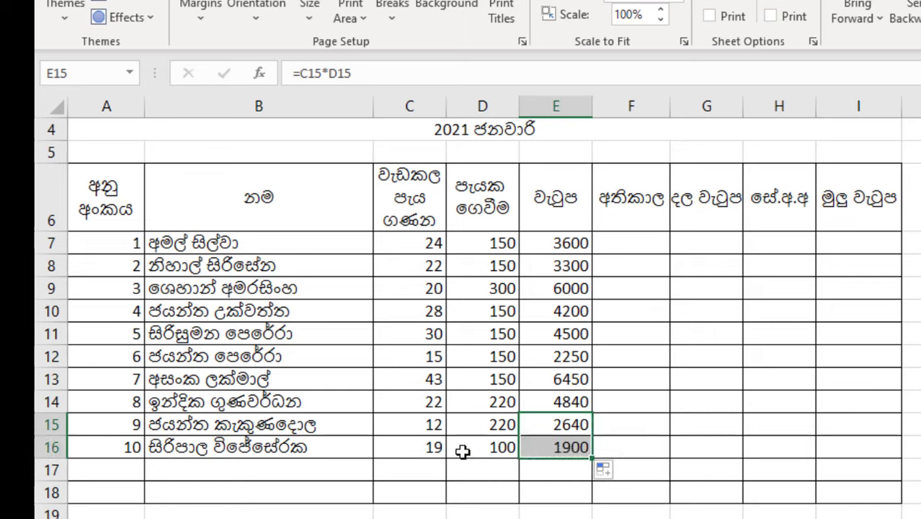
{"action": "left_click", "coordinate": [559, 446]}
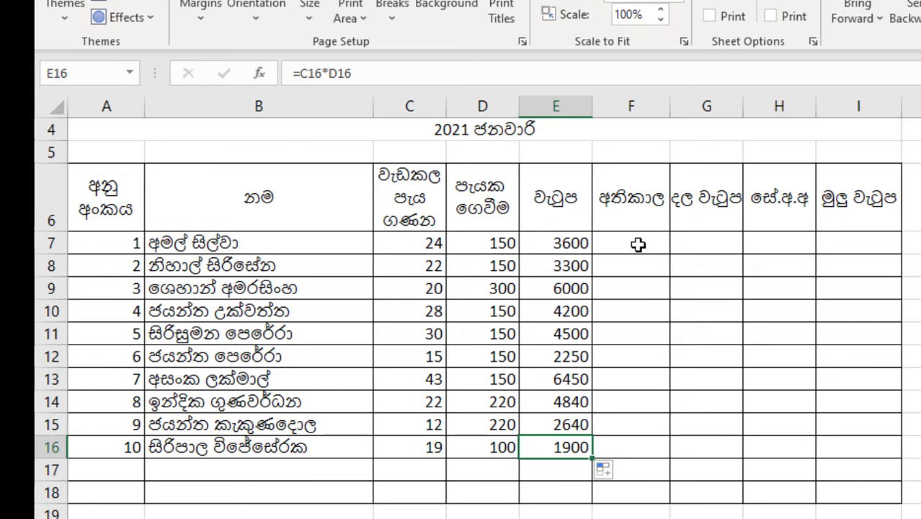
Undo the stray 500 entry so E16 shows its 1900 wage again
{"action": "type", "text": "500"}
{"action": "key", "text": "BackSpace"}
{"action": "key", "text": "BackSpace"}
{"action": "key", "text": "BackSpace"}
{"action": "left_click", "coordinate": [577, 425]}
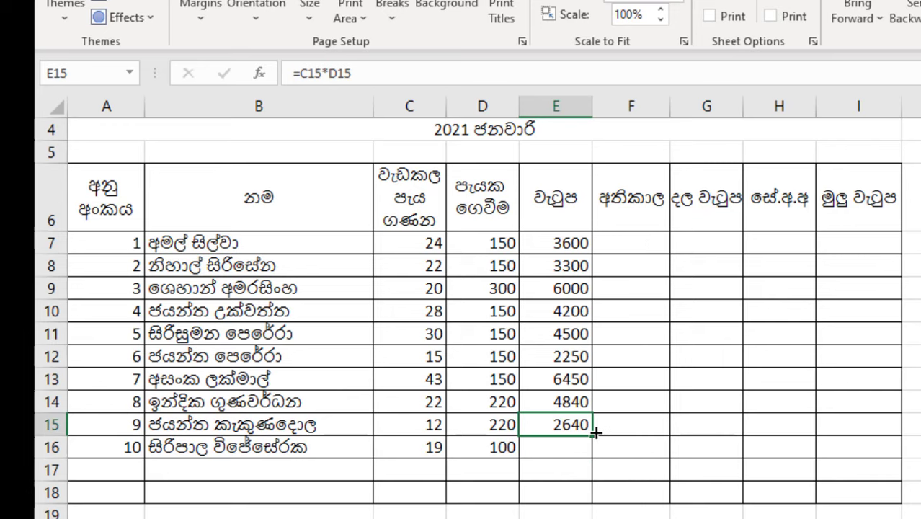
Enter overtime 500, 300, 1000, 800, 900, 400, 340, 500, 700, 800 into F7:F16
{"action": "double_click", "coordinate": [595, 431]}
{"action": "left_click", "coordinate": [648, 243]}
{"action": "type", "text": "500 300 1000 800 900 "}
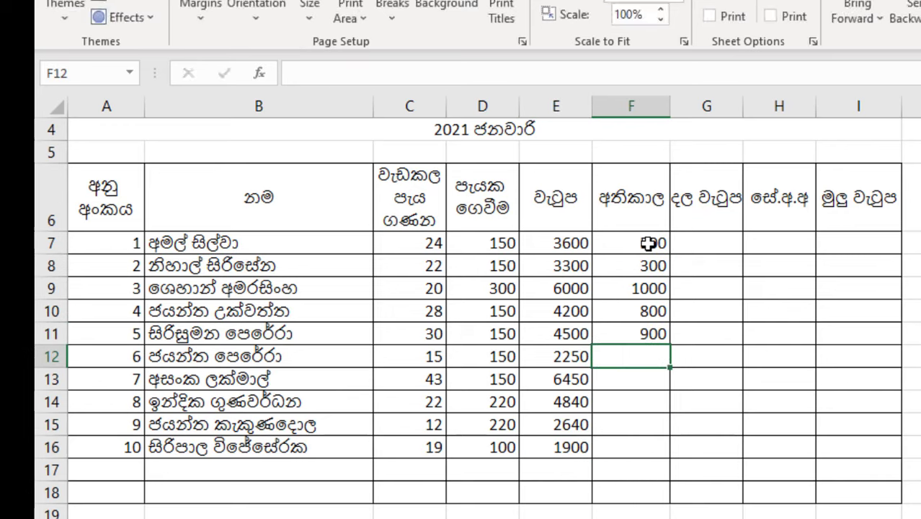
{"action": "type", "text": "400 340 500 700 800"}
{"action": "left_click", "coordinate": [721, 381]}
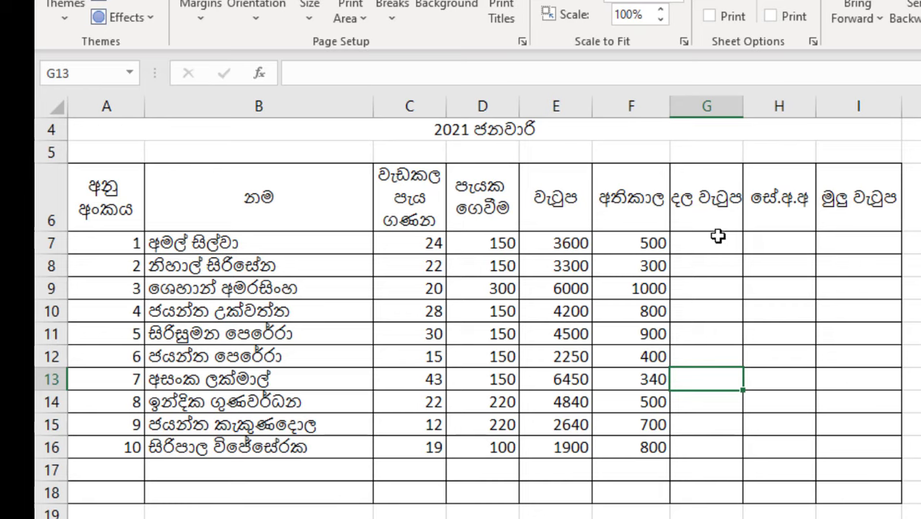
{"action": "left_click", "coordinate": [718, 235]}
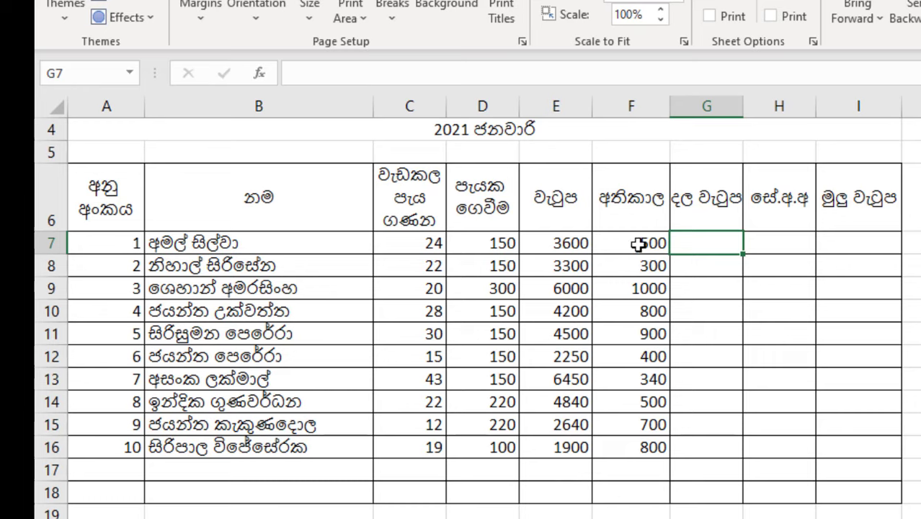
Enter =E7+F7 in G7 and fill it down to G16 for each gross pay
{"action": "type", "text": "="}
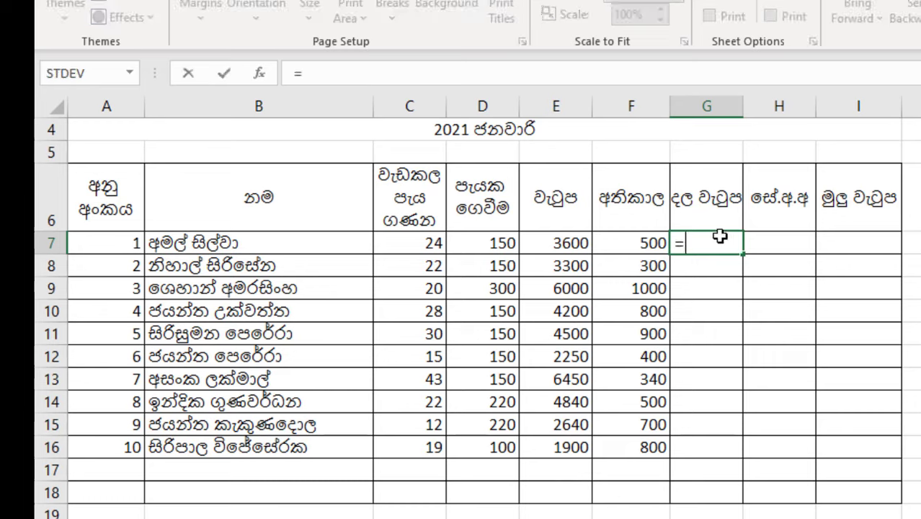
{"action": "left_click", "coordinate": [571, 245]}
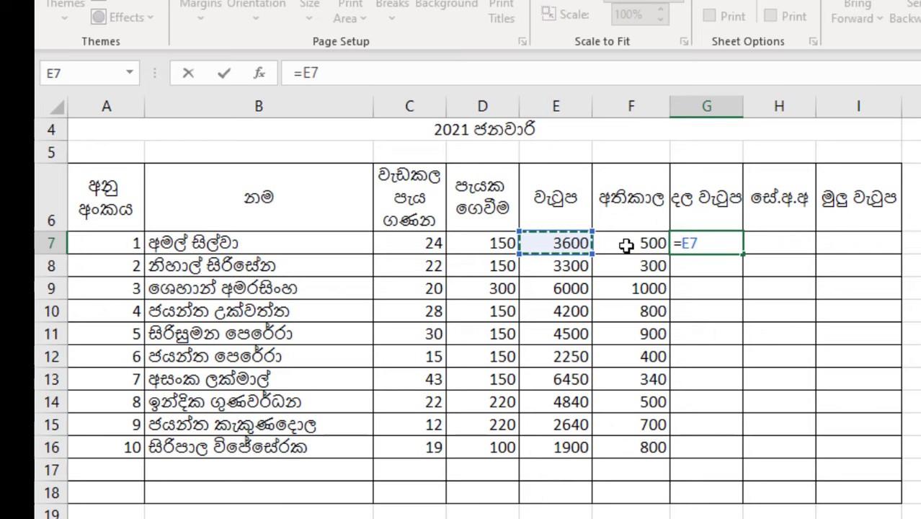
{"action": "type", "text": "+"}
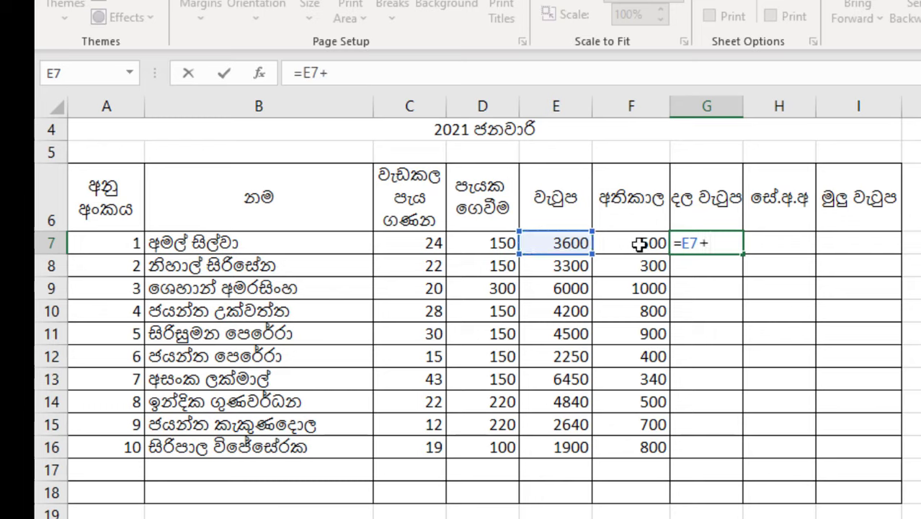
{"action": "left_click", "coordinate": [640, 244]}
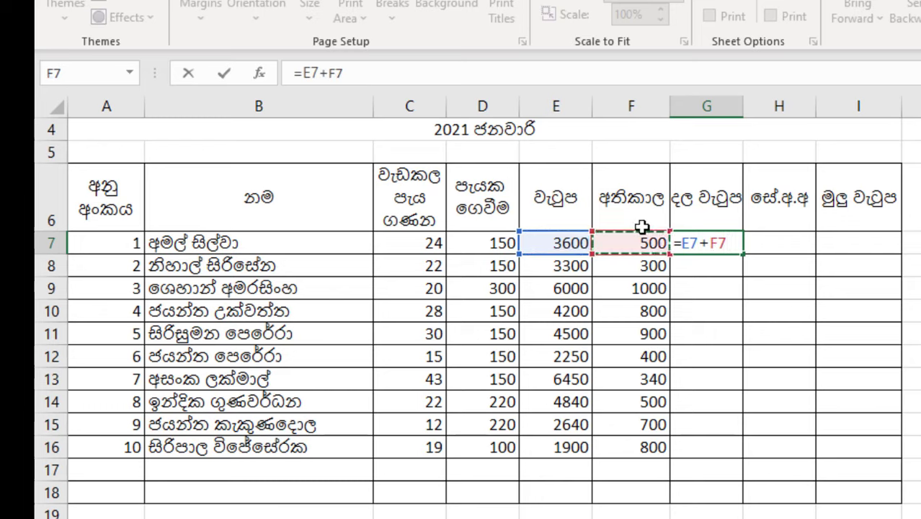
{"action": "key", "text": "Return"}
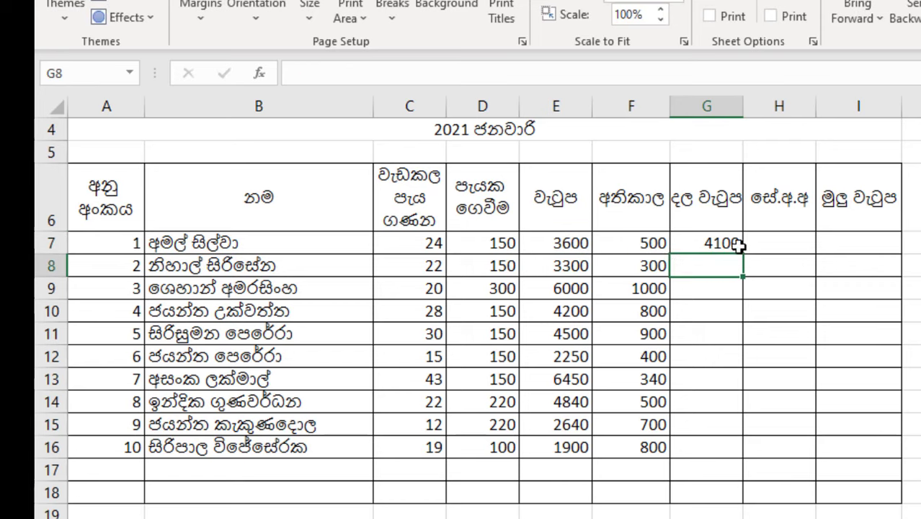
{"action": "left_click", "coordinate": [730, 244]}
{"action": "left_click_drag", "start_coordinate": [741, 254], "coordinate": [726, 449]}
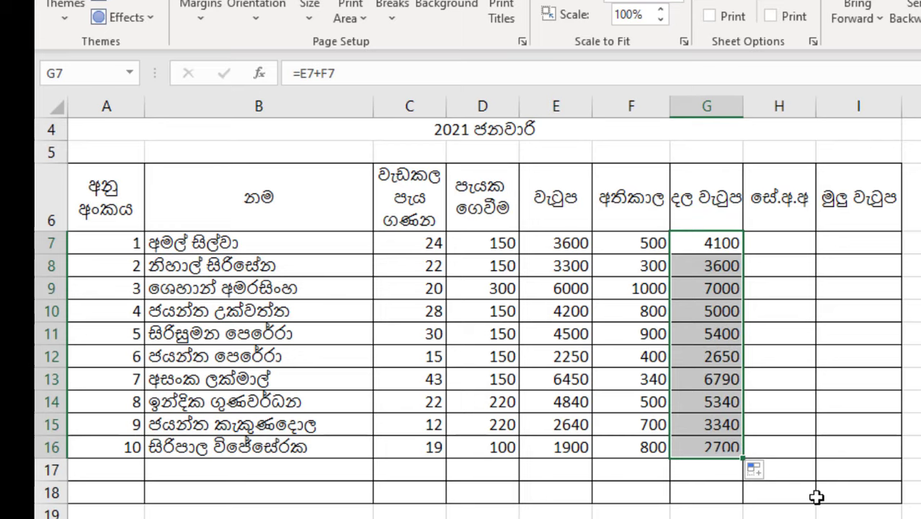
{"action": "left_click", "coordinate": [847, 441]}
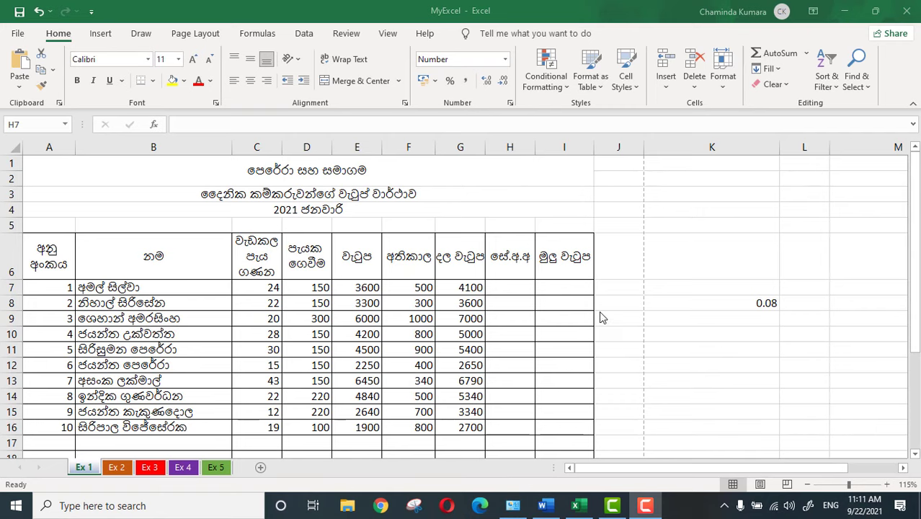
Enter the deduction formula =G7*8% in H7, giving 328.00
{"action": "scroll", "coordinate": [555, 273], "scroll_direction": "down", "scroll_amount": 1}
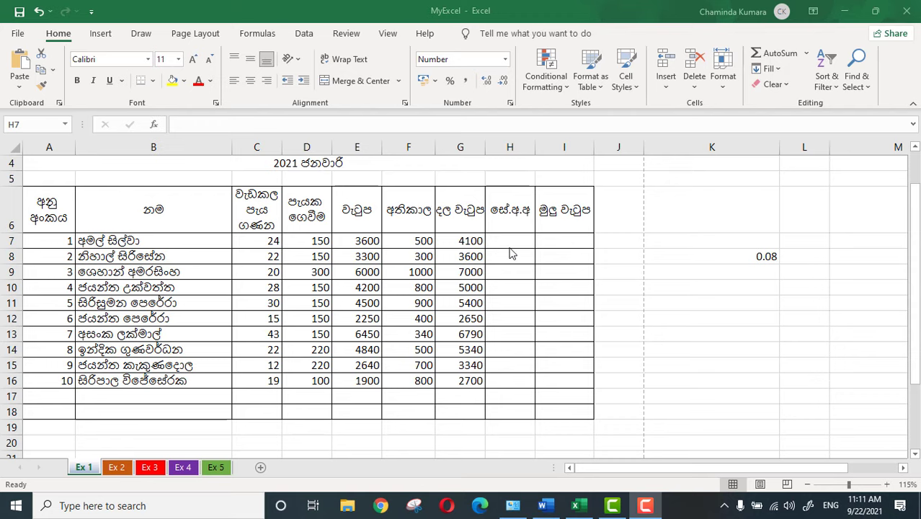
{"action": "left_click", "coordinate": [511, 245]}
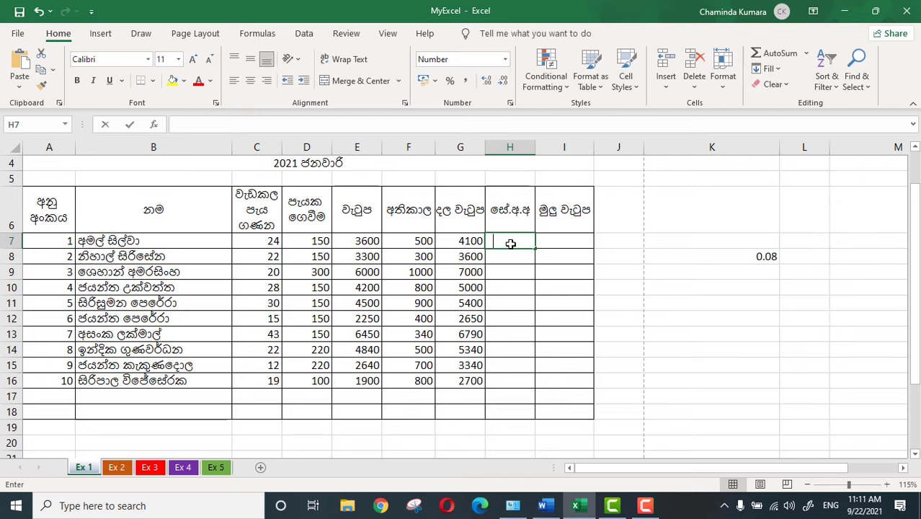
{"action": "type", "text": "="}
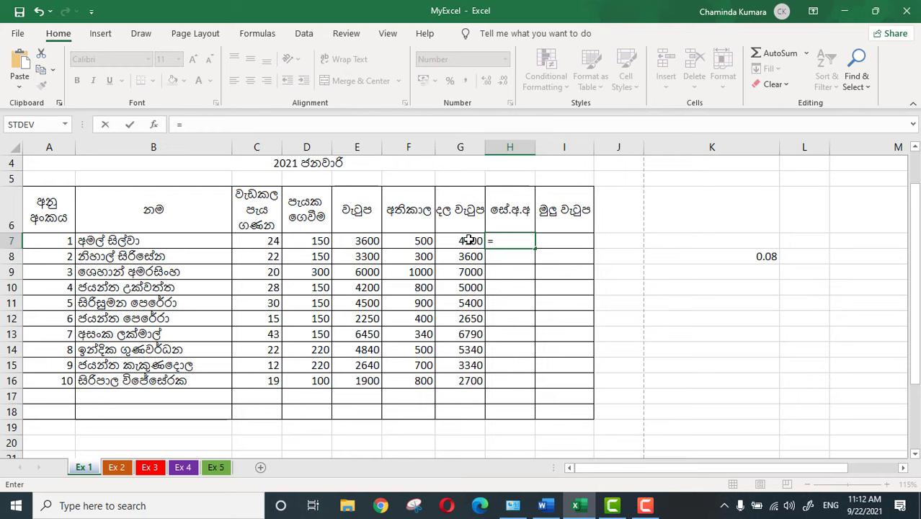
{"action": "left_click", "coordinate": [469, 240]}
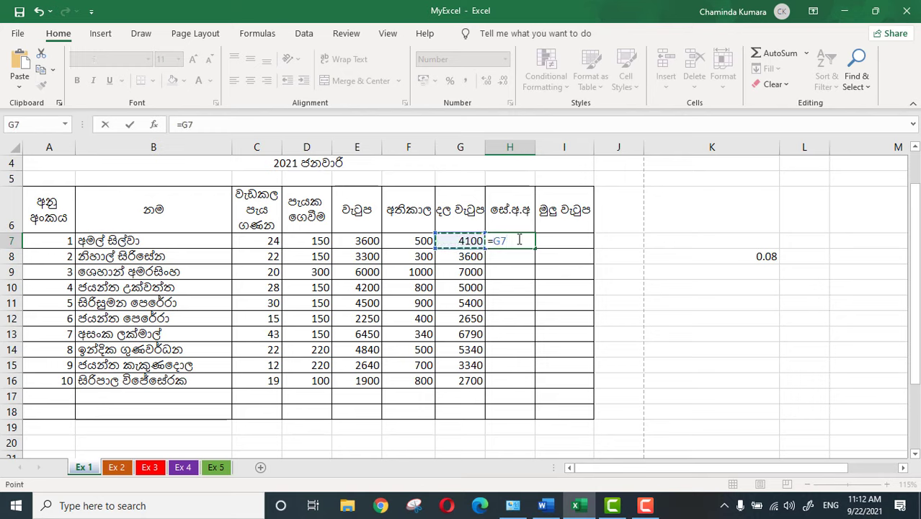
{"action": "type", "text": ")"}
{"action": "key", "text": "BackSpace"}
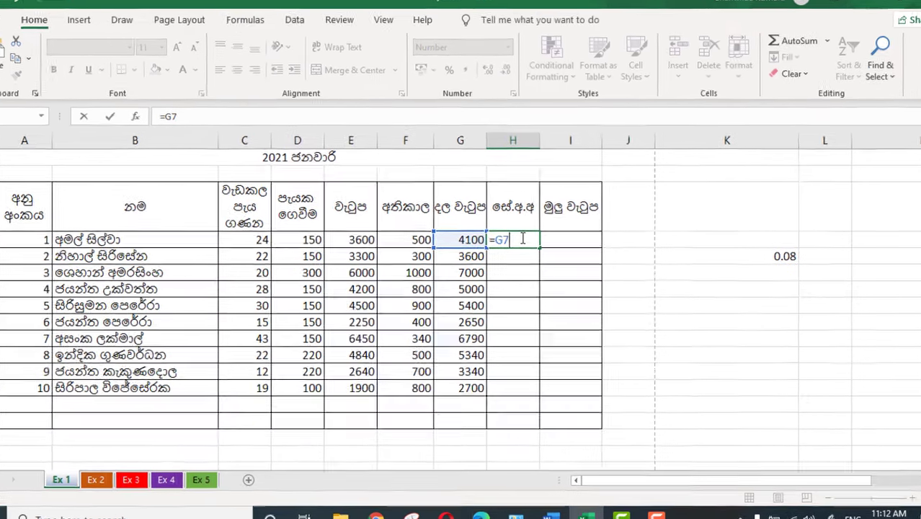
{"action": "type", "text": "*"}
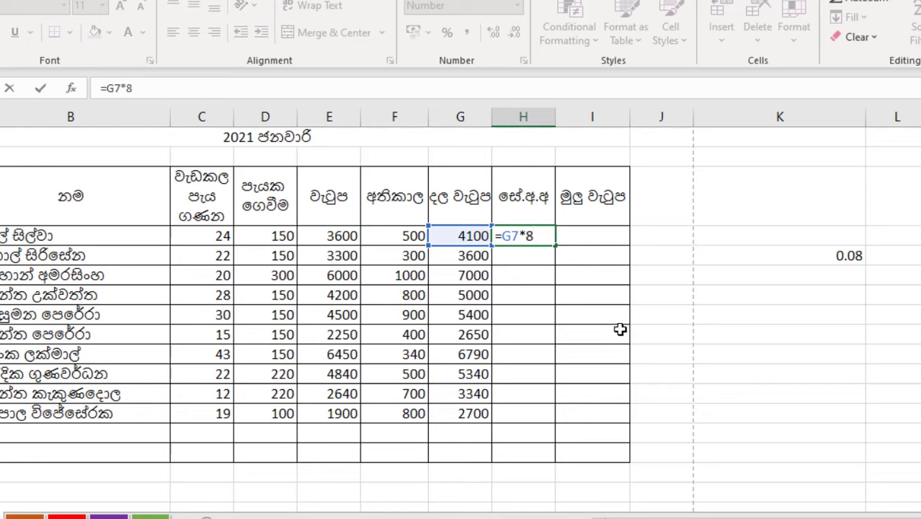
{"action": "type", "text": "5"}
{"action": "type", "text": "%"}
{"action": "left_click_drag", "start_coordinate": [547, 236], "coordinate": [529, 236]}
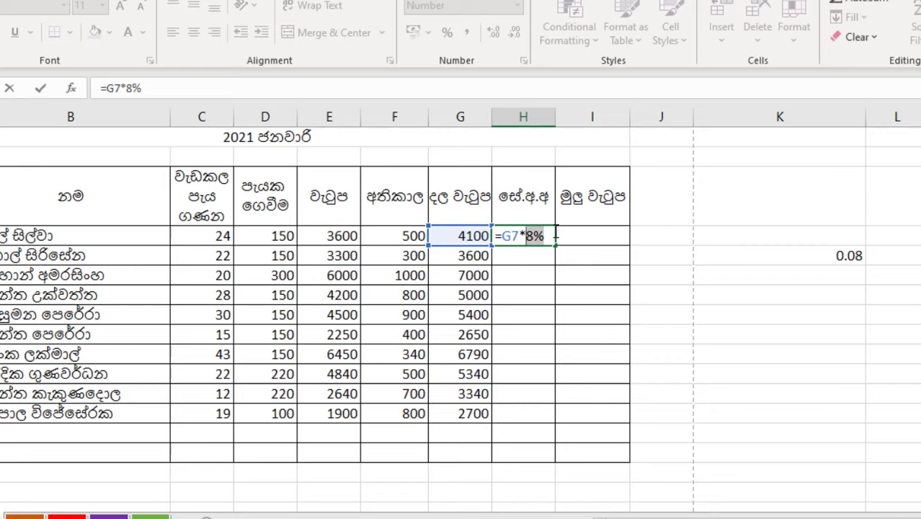
{"action": "left_click", "coordinate": [548, 236]}
{"action": "key", "text": "Return"}
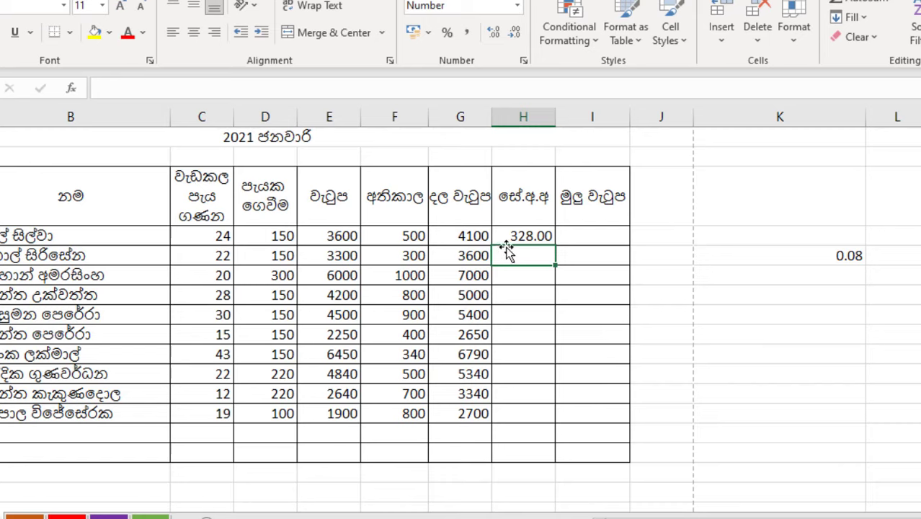
Fill the 8% deduction formula down to H16, undoing the extra row below
{"action": "left_click", "coordinate": [526, 234]}
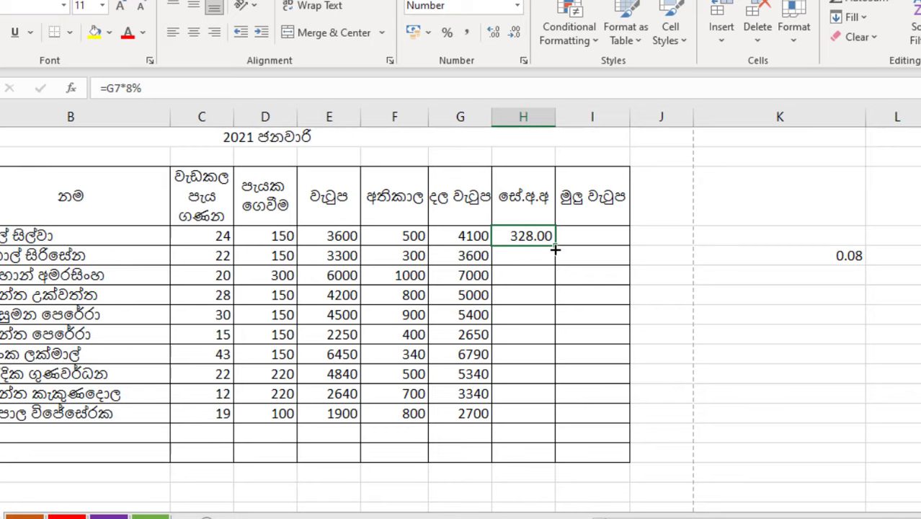
{"action": "left_click_drag", "start_coordinate": [554, 246], "coordinate": [562, 422]}
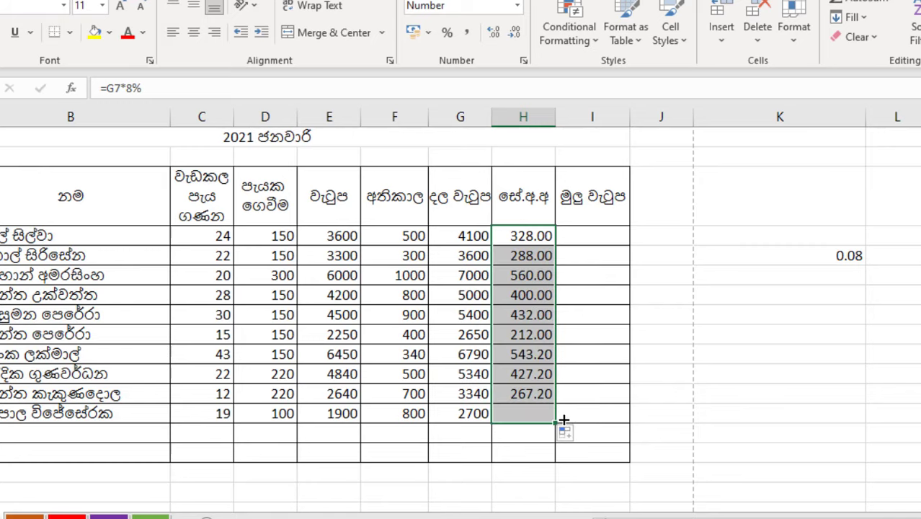
{"action": "left_click", "coordinate": [540, 413]}
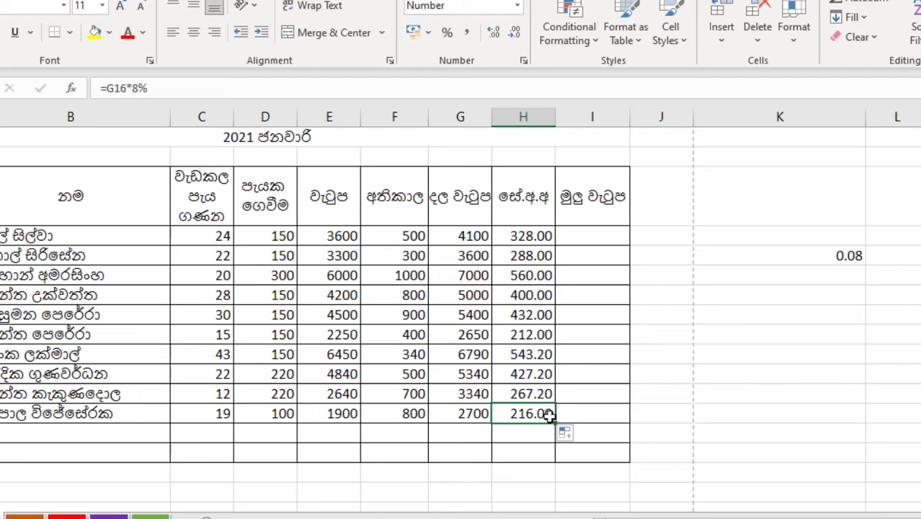
{"action": "left_click_drag", "start_coordinate": [555, 424], "coordinate": [548, 443]}
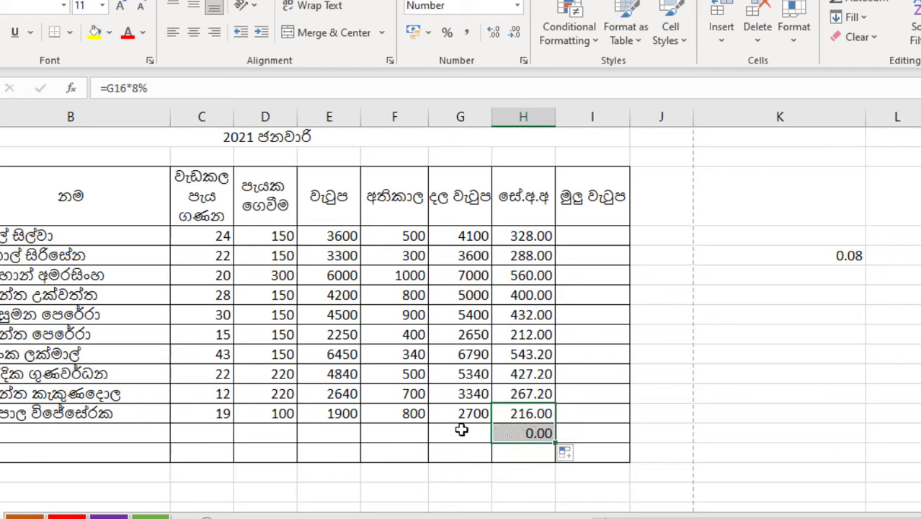
{"action": "key", "text": "ctrl+z"}
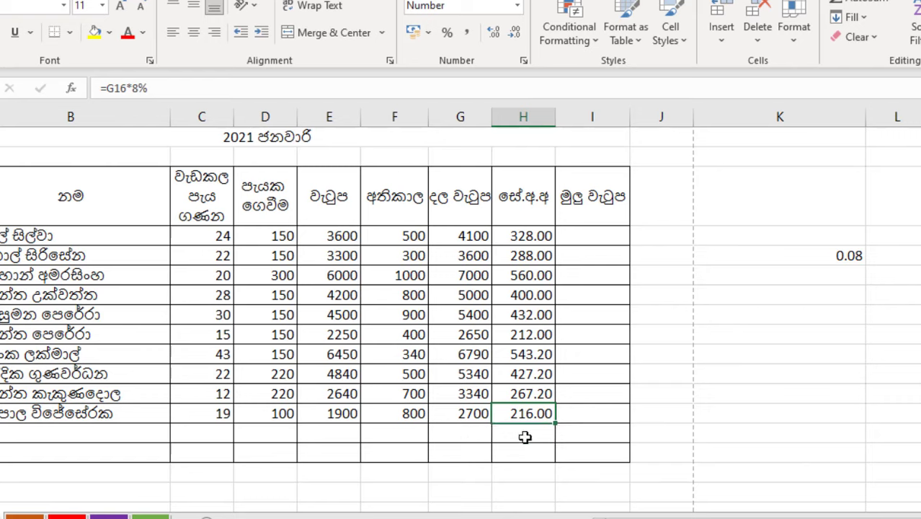
{"action": "left_click", "coordinate": [592, 431]}
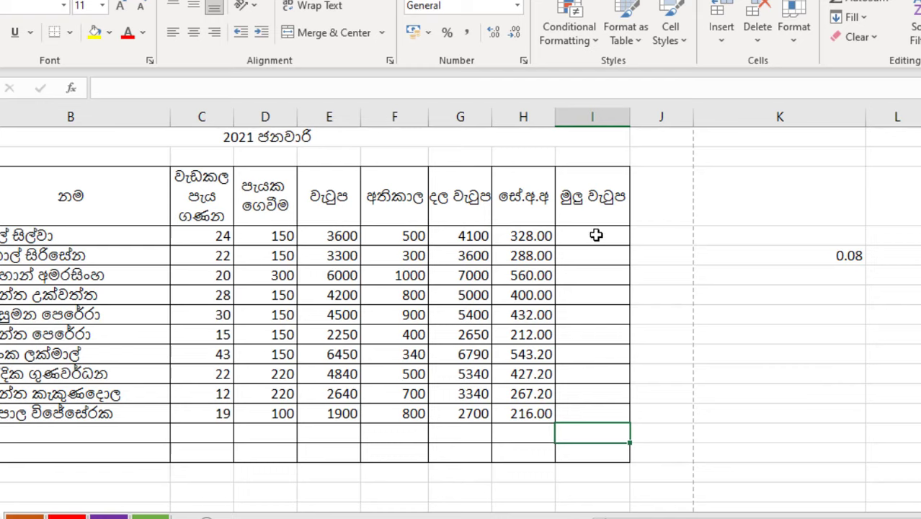
Enter =G7-H7 in I7 for a 3772.00 net wage and select the I6 heading text
{"action": "left_click", "coordinate": [596, 234]}
{"action": "type", "text": "="}
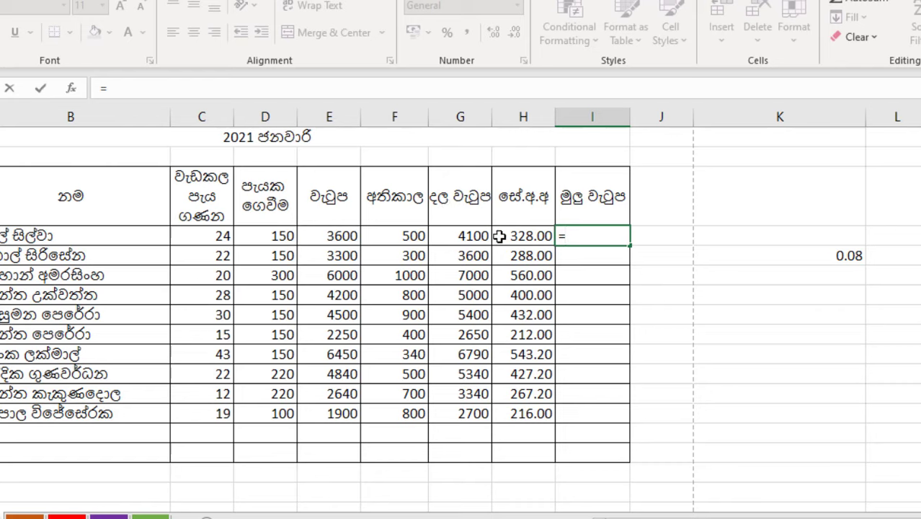
{"action": "left_click", "coordinate": [462, 236]}
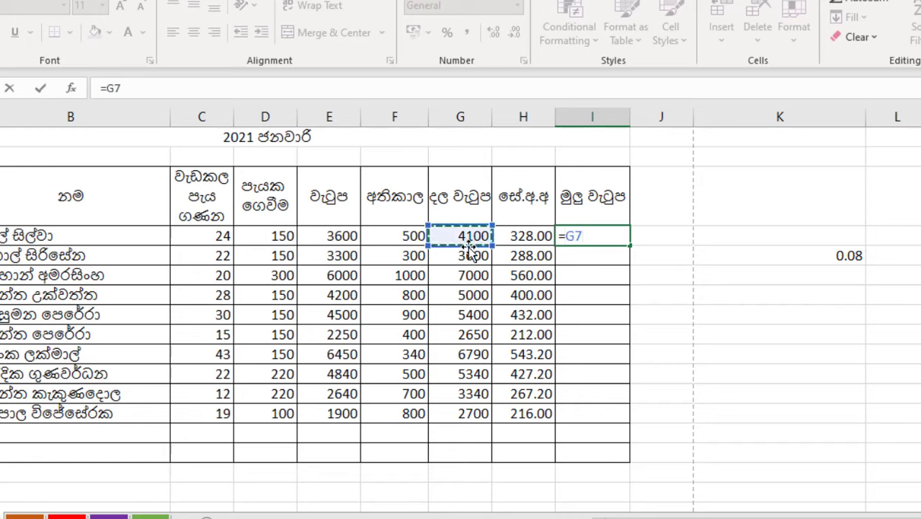
{"action": "type", "text": "-"}
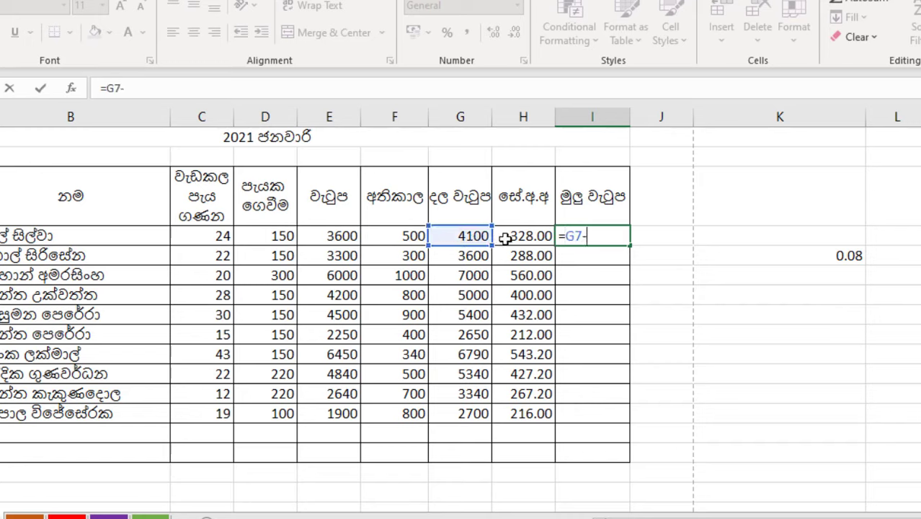
{"action": "left_click", "coordinate": [533, 236]}
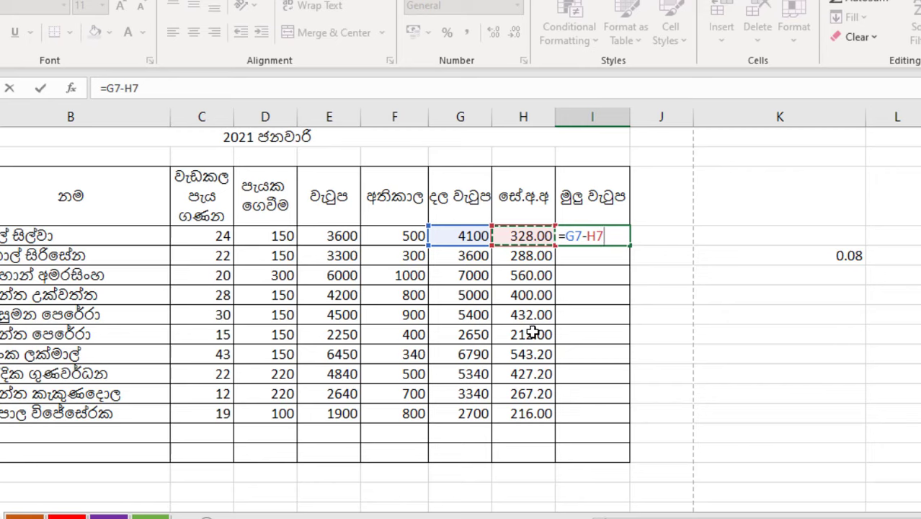
{"action": "key", "text": "Return"}
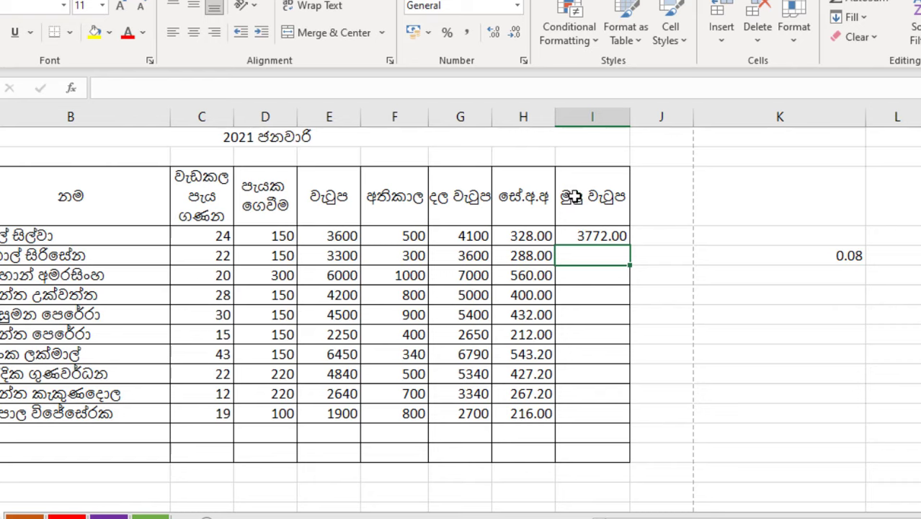
{"action": "double_click", "coordinate": [571, 197]}
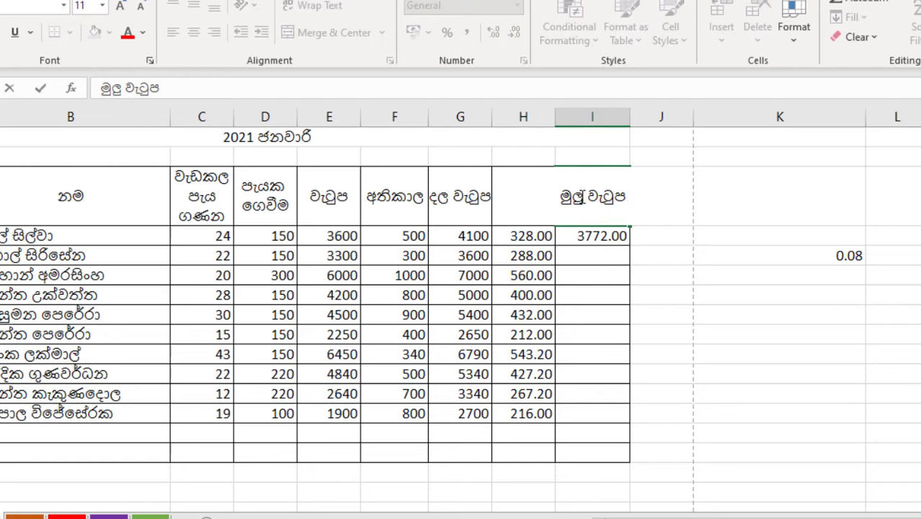
{"action": "left_click_drag", "start_coordinate": [582, 197], "coordinate": [560, 201]}
Retype the column I heading as ශුද්ධ වැටුප using Sinhala input
{"action": "type", "text": "y"}
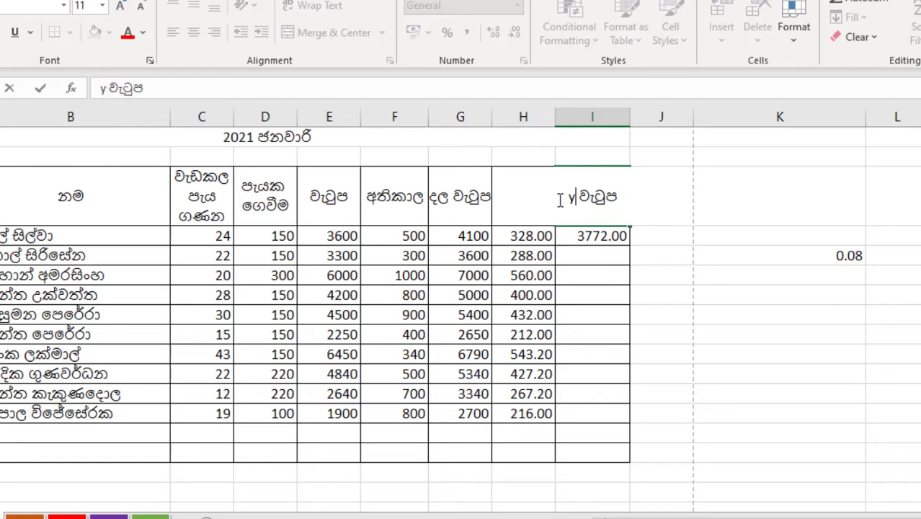
{"action": "key", "text": "BackSpace"}
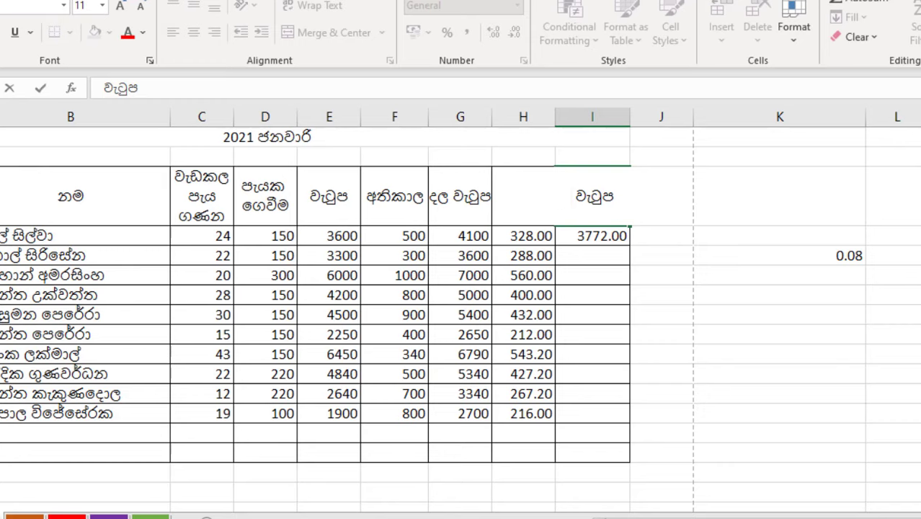
{"action": "left_click", "coordinate": [845, 471]}
{"action": "type", "text": "ශුද්ධ"}
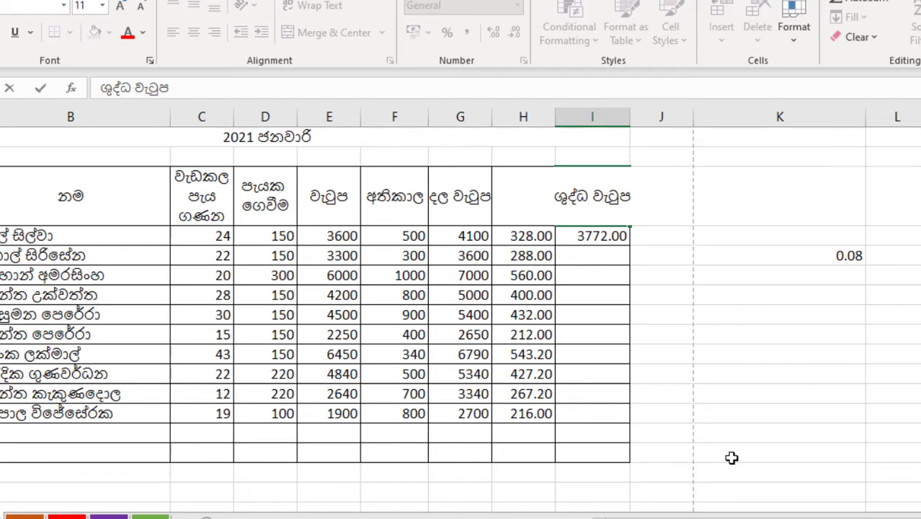
{"action": "left_click", "coordinate": [751, 379]}
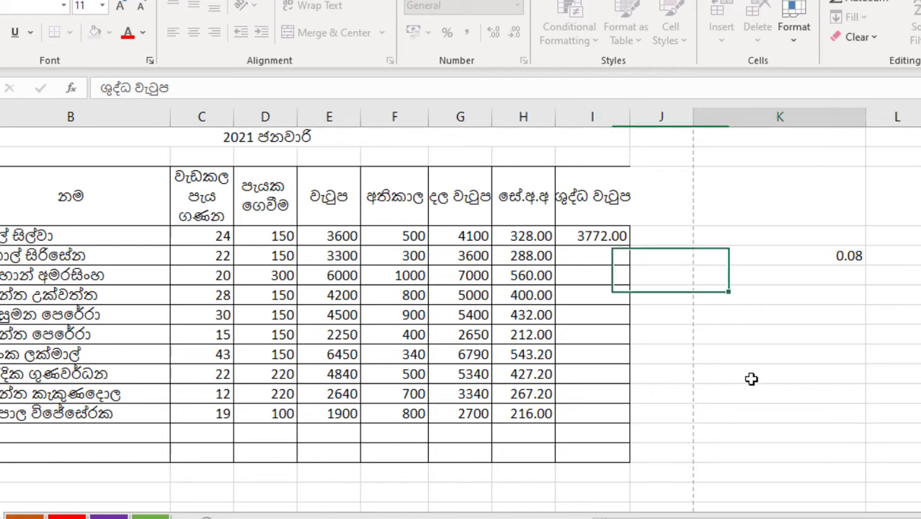
Fill the net-wage formula from I7 to I16 (3772.00 down to 2484.00)
{"action": "left_click", "coordinate": [600, 237]}
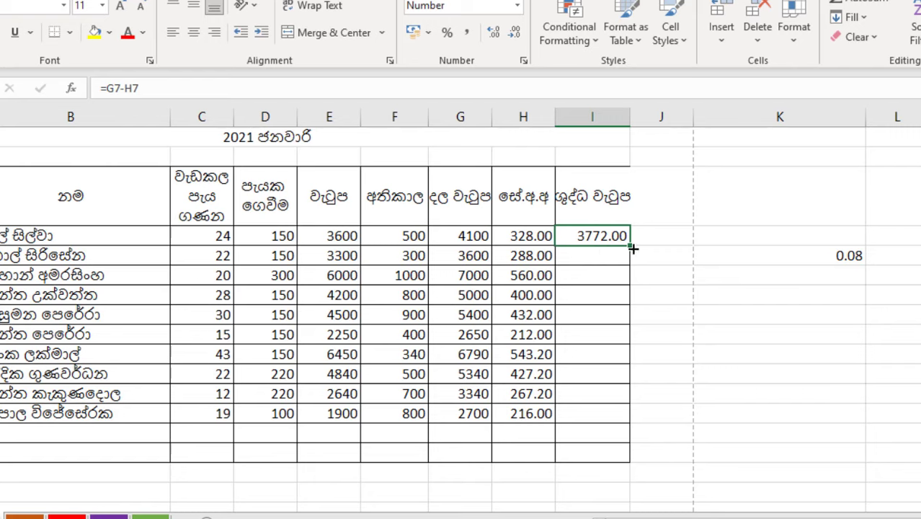
{"action": "left_click_drag", "start_coordinate": [632, 245], "coordinate": [630, 422]}
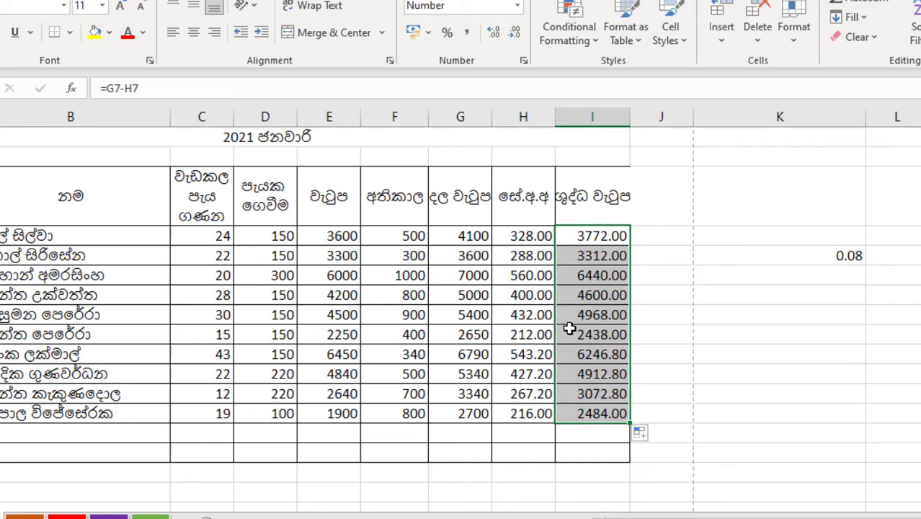
{"action": "left_click", "coordinate": [596, 435]}
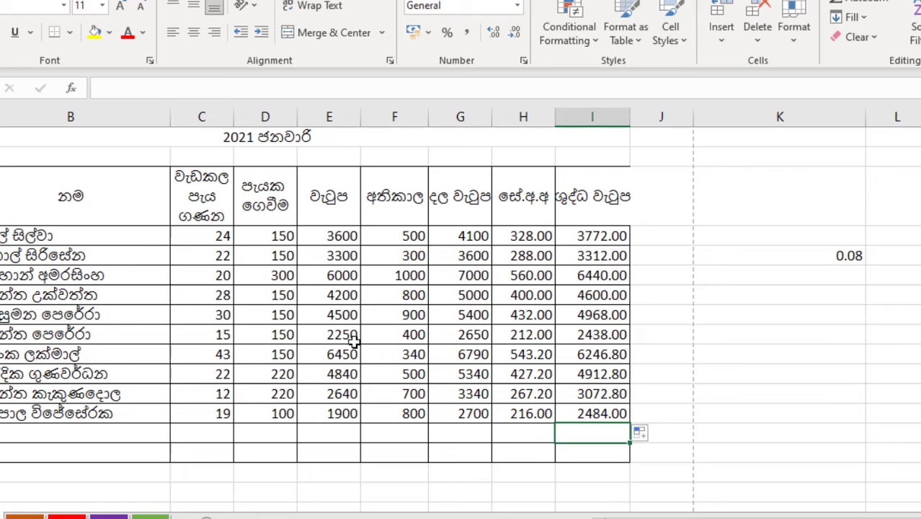
{"action": "scroll", "coordinate": [270, 390], "scroll_direction": "down", "scroll_amount": 1}
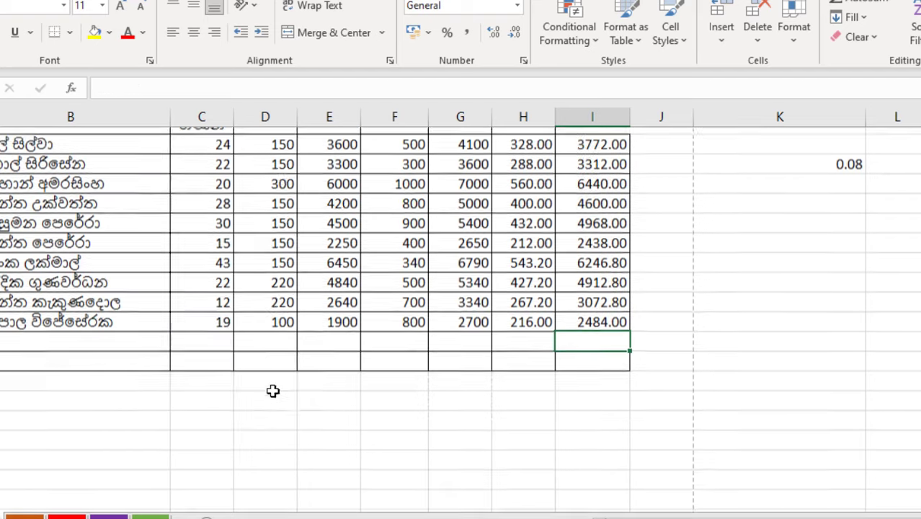
{"action": "scroll", "coordinate": [281, 354], "scroll_direction": "up", "scroll_amount": 1}
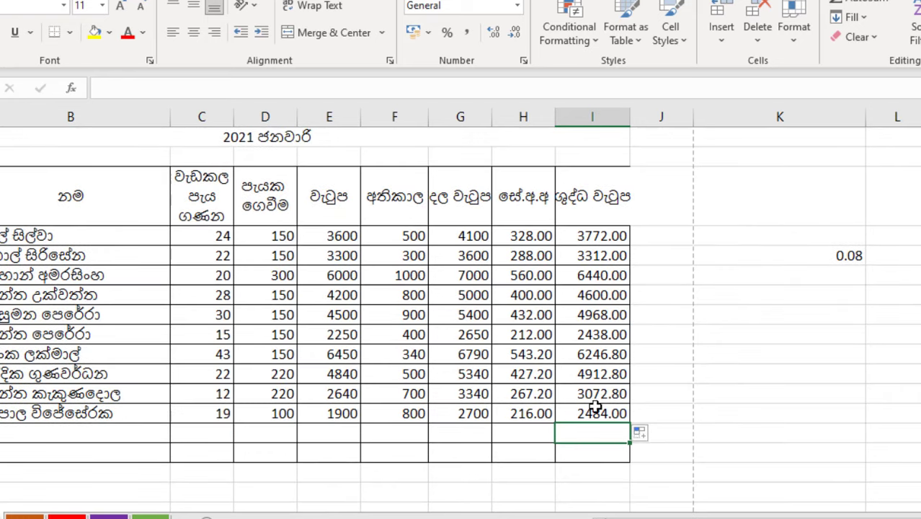
{"action": "left_click", "coordinate": [691, 441]}
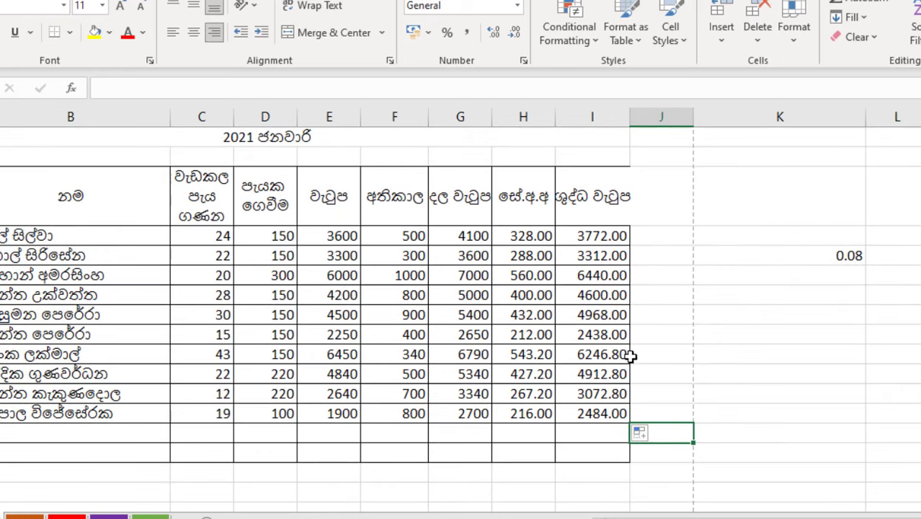
{"action": "left_click", "coordinate": [604, 432]}
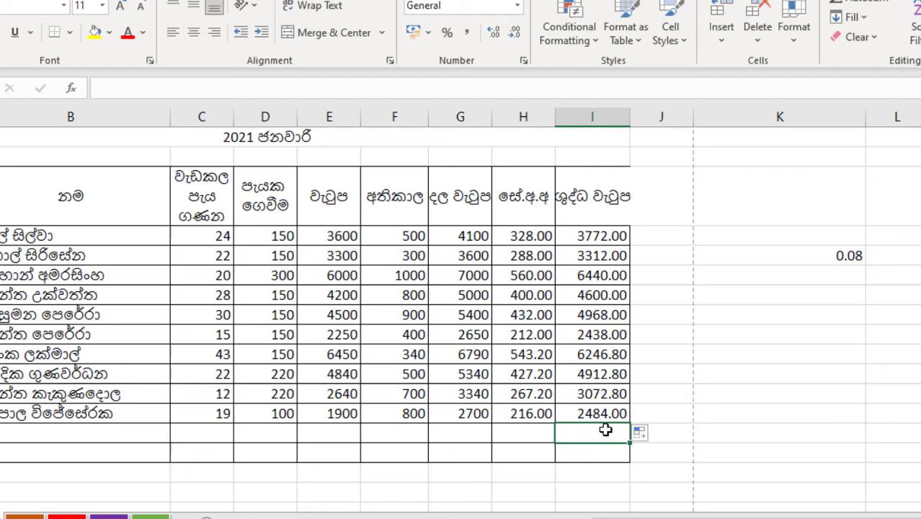
{"action": "type", "text": "="}
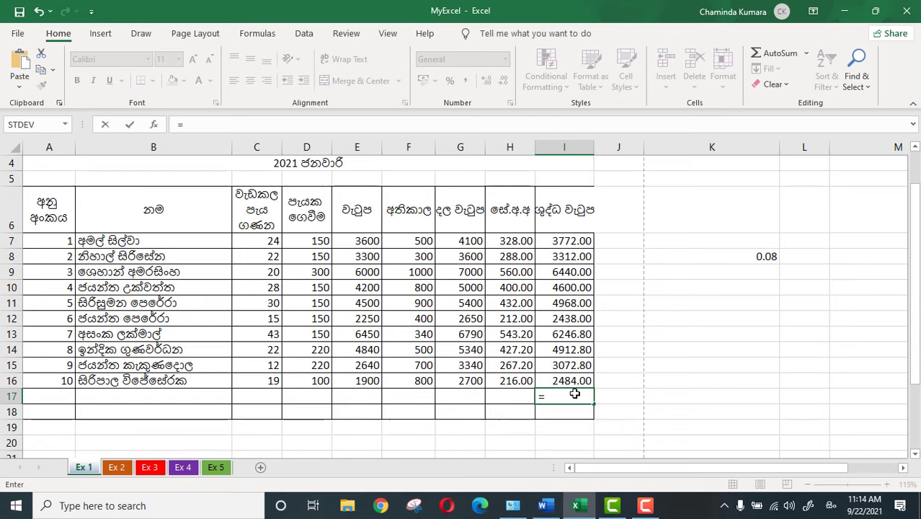
Switch input to English and enter =SUM(I7:I16) in I17, totalling 42246.40
{"action": "type", "text": "ි"}
{"action": "left_click", "coordinate": [831, 505]}
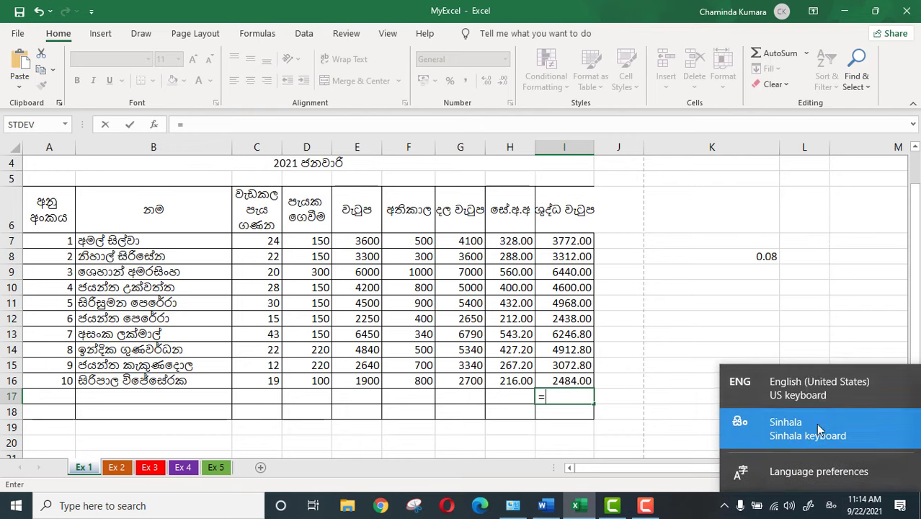
{"action": "left_click", "coordinate": [811, 395]}
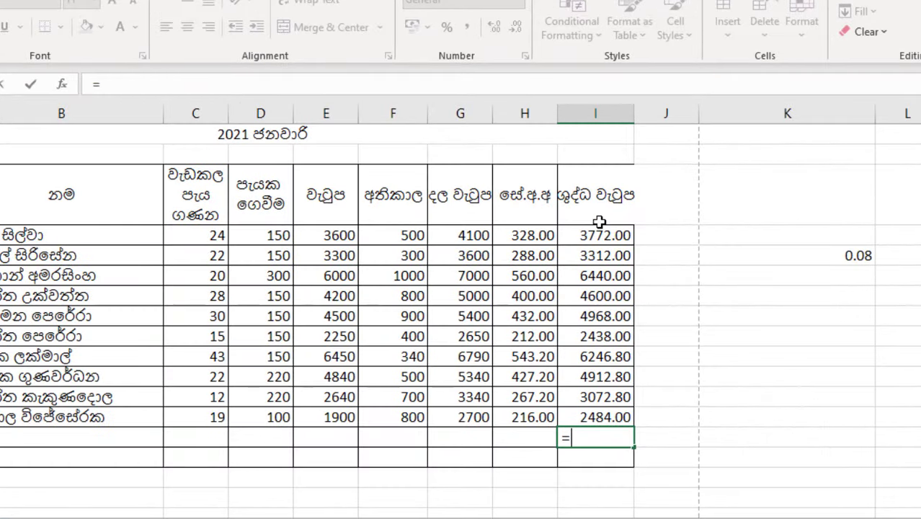
{"action": "type", "text": "S"}
{"action": "key", "text": "BackSpace"}
{"action": "type", "text": "S"}
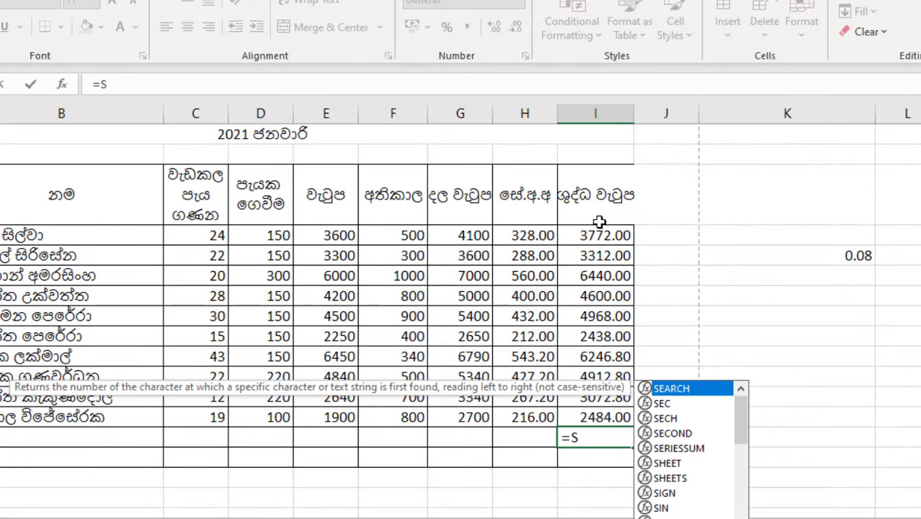
{"action": "type", "text": "UM"}
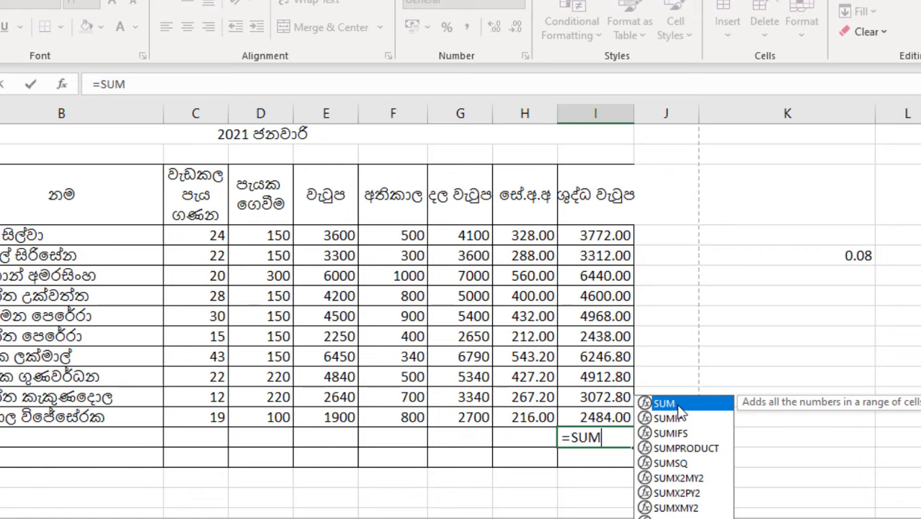
{"action": "double_click", "coordinate": [678, 405]}
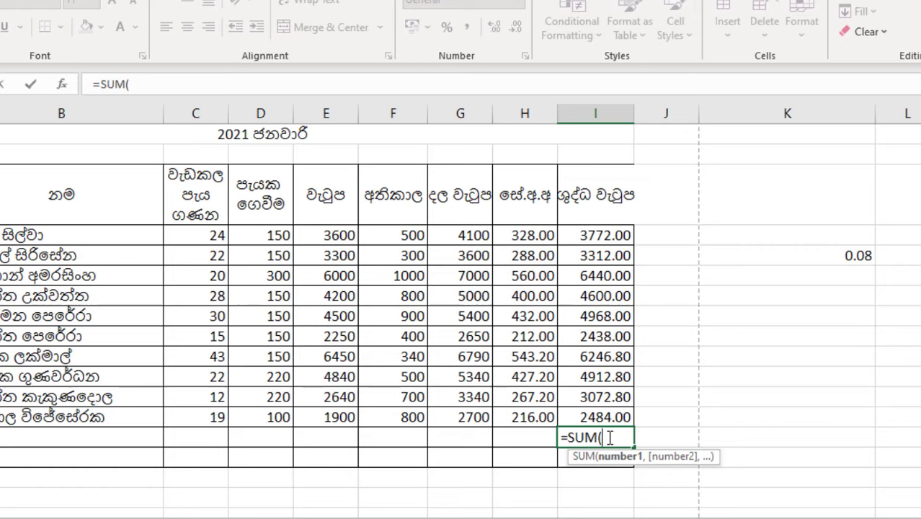
{"action": "left_click", "coordinate": [621, 234]}
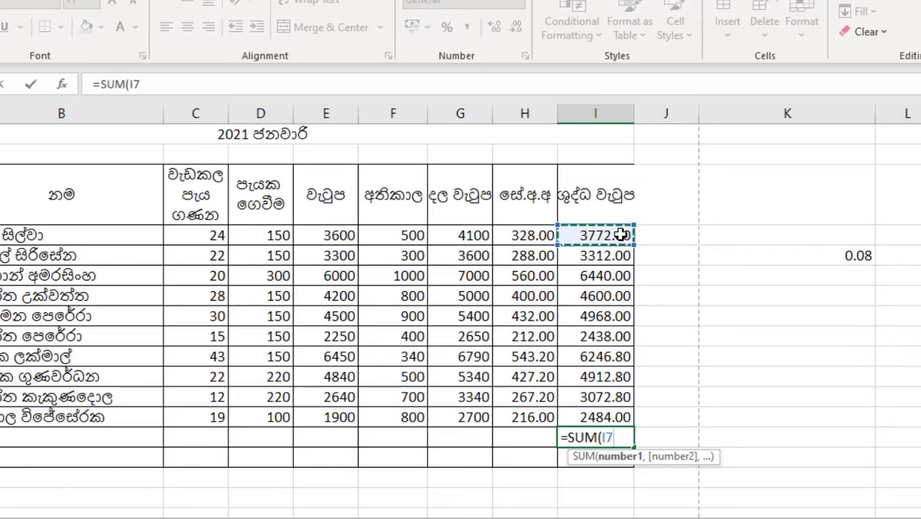
{"action": "left_click_drag", "start_coordinate": [621, 235], "coordinate": [624, 418]}
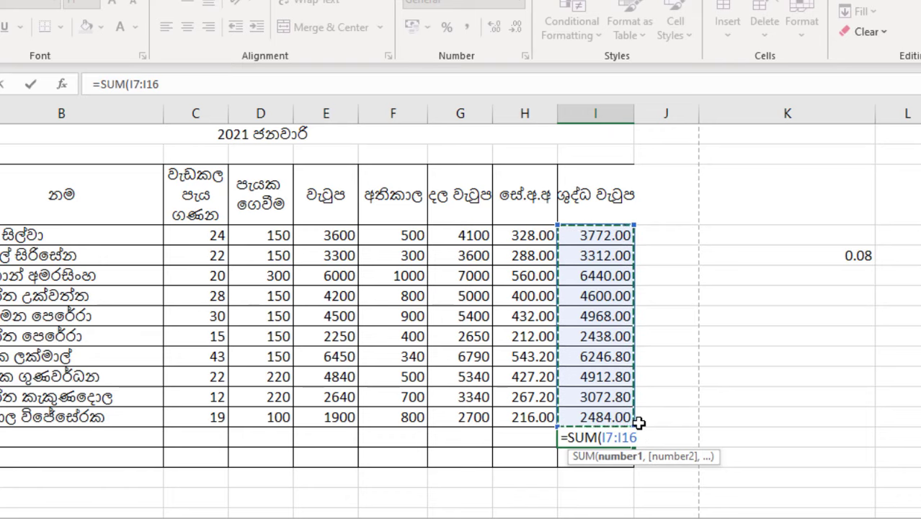
{"action": "type", "text": ")"}
{"action": "key", "text": "Return"}
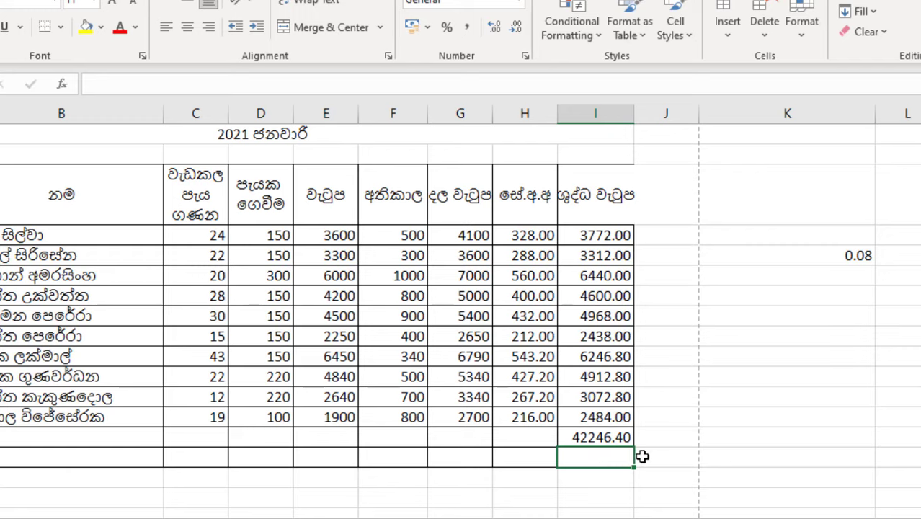
{"action": "left_click", "coordinate": [598, 113]}
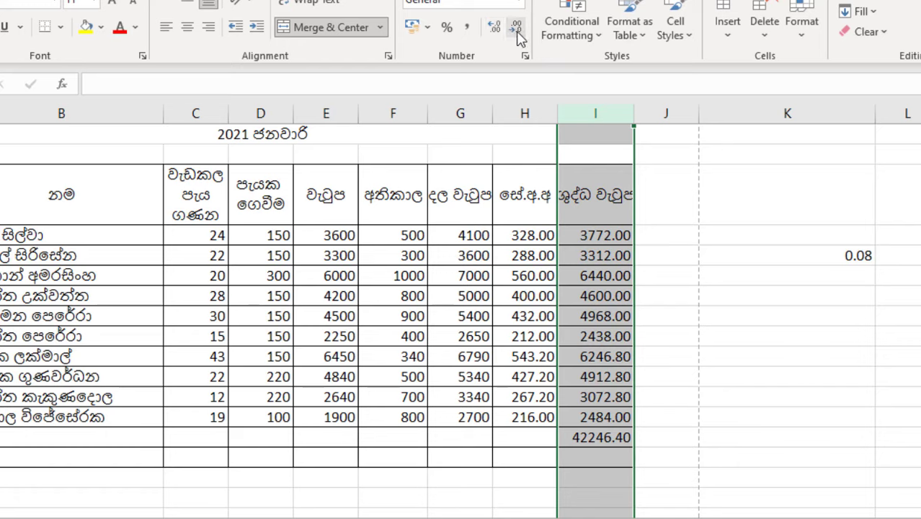
{"action": "left_click", "coordinate": [676, 270]}
{"action": "left_click", "coordinate": [619, 238]}
{"action": "left_click_drag", "start_coordinate": [602, 295], "coordinate": [602, 438]}
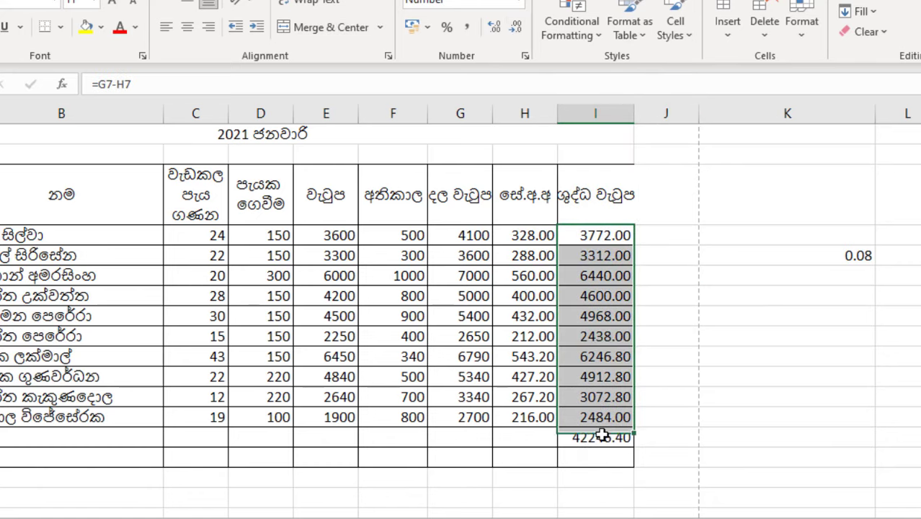
{"action": "left_click", "coordinate": [667, 396]}
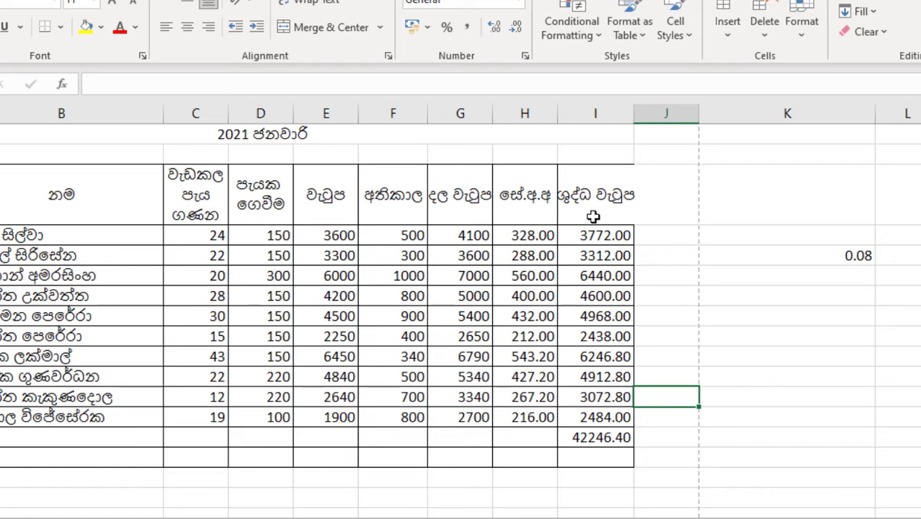
{"action": "left_click_drag", "start_coordinate": [592, 235], "coordinate": [602, 437]}
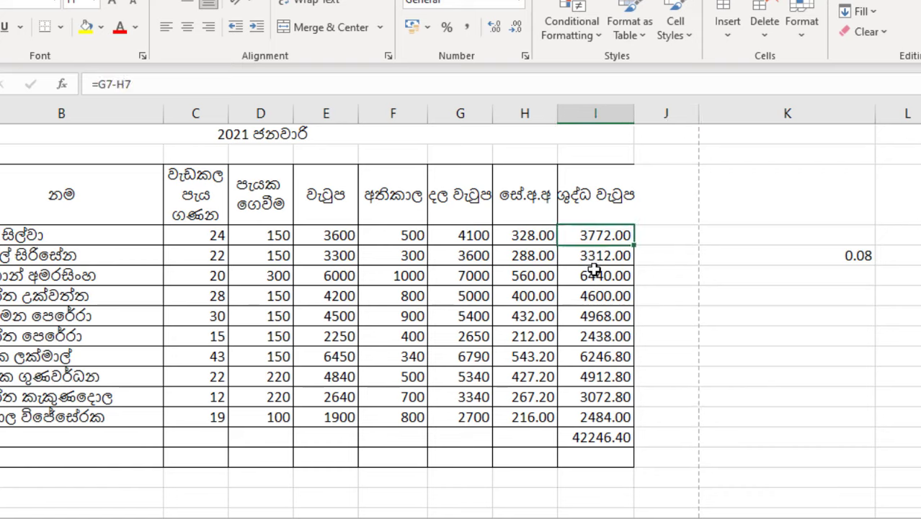
{"action": "left_click", "coordinate": [516, 29]}
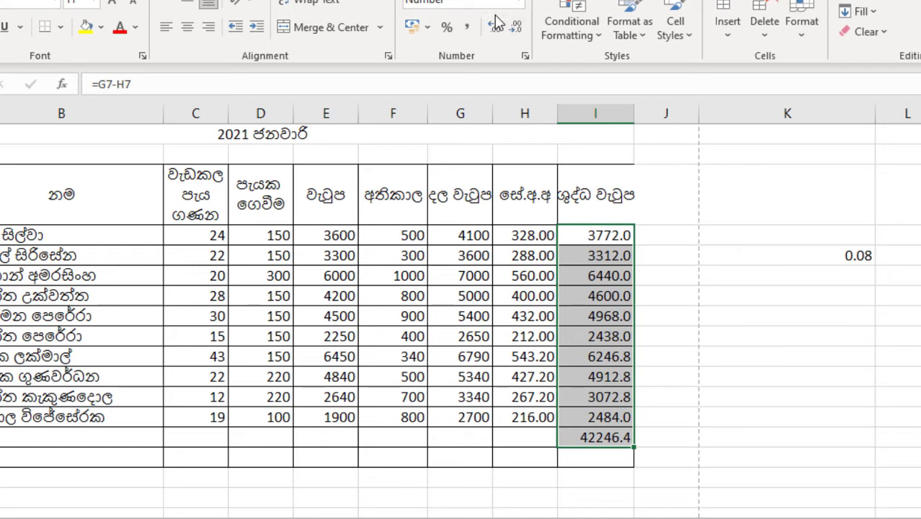
{"action": "left_click", "coordinate": [493, 27]}
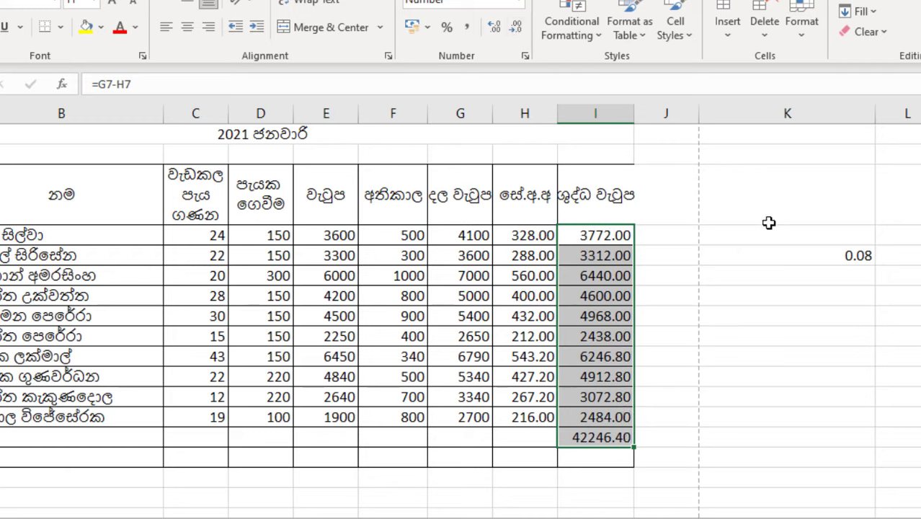
{"action": "left_click", "coordinate": [779, 259]}
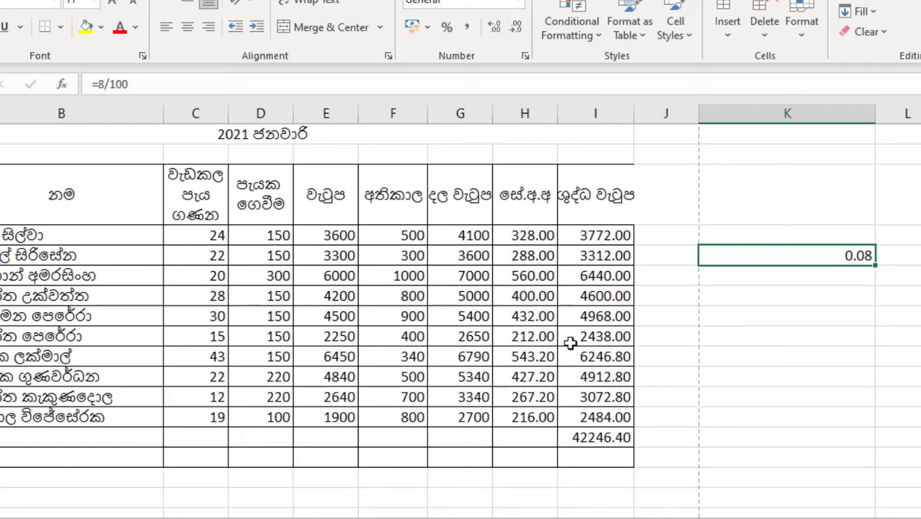
Enter =SUM(H7:H16) in H17 to total the deductions at 3673.60
{"action": "left_click", "coordinate": [534, 438]}
{"action": "type", "text": "="}
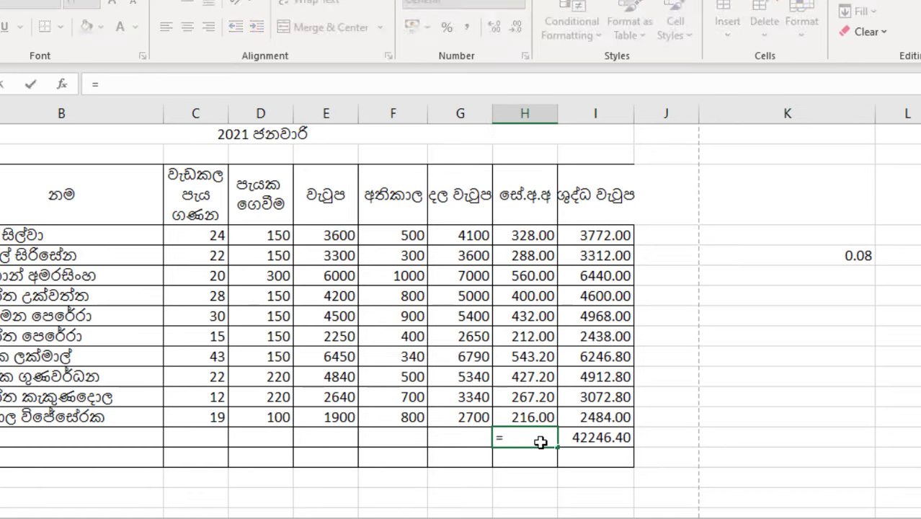
{"action": "type", "text": "SUM"}
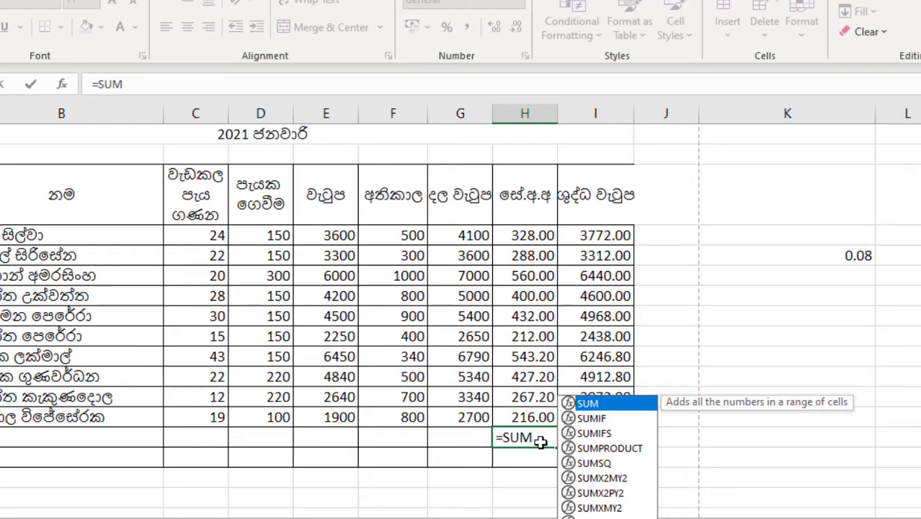
{"action": "double_click", "coordinate": [604, 405]}
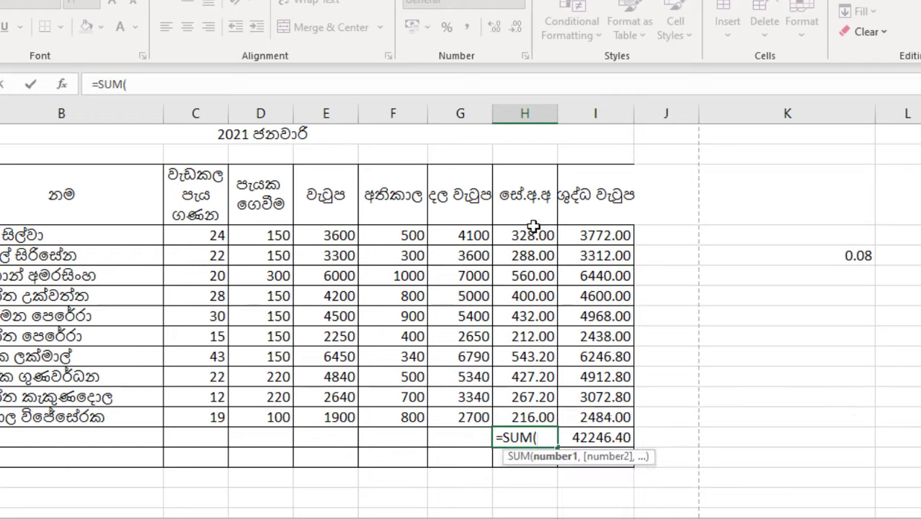
{"action": "left_click_drag", "start_coordinate": [528, 232], "coordinate": [528, 415]}
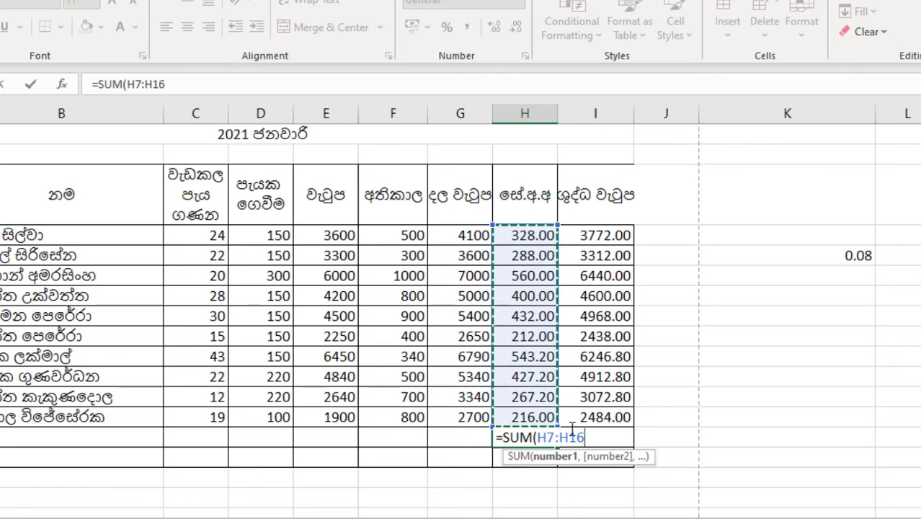
{"action": "type", "text": ")"}
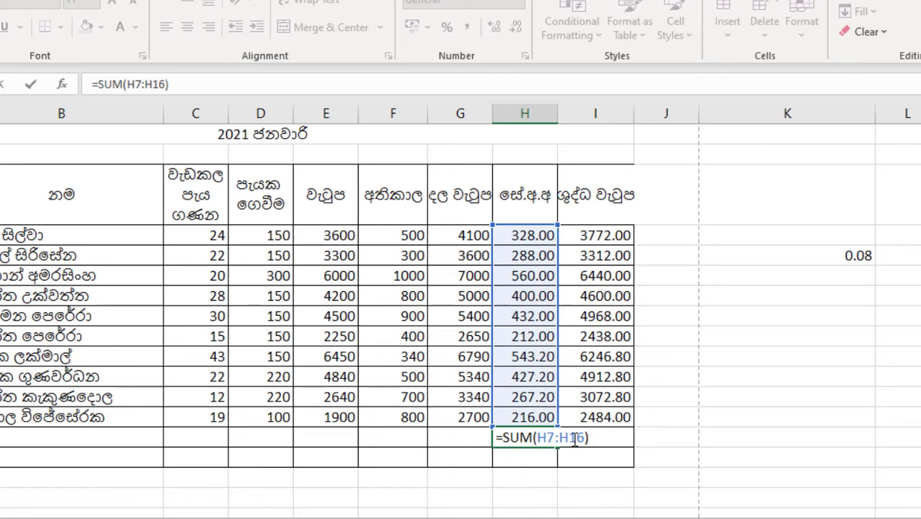
{"action": "key", "text": "Return"}
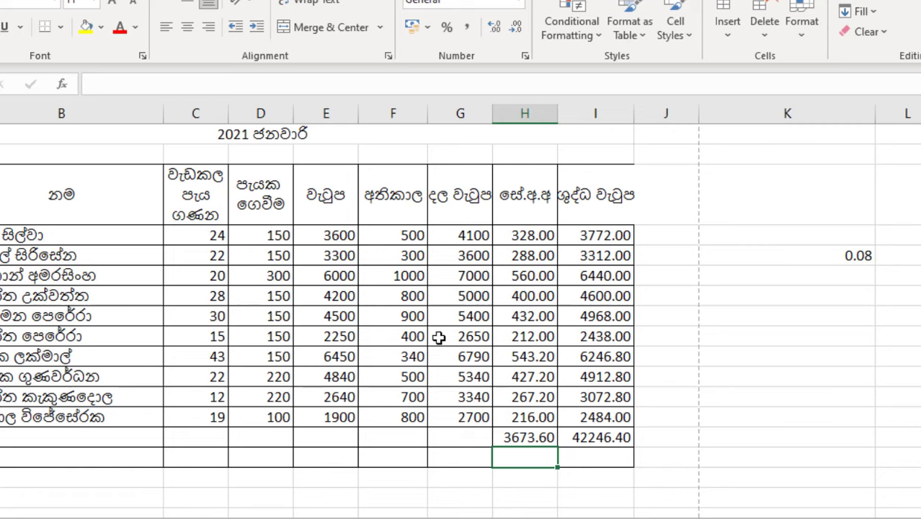
AutoSum C17:H17 to total columns C–G (235, 1740.00, 39680.00, 6240.00, 45920.00)
{"action": "left_click", "coordinate": [451, 437]}
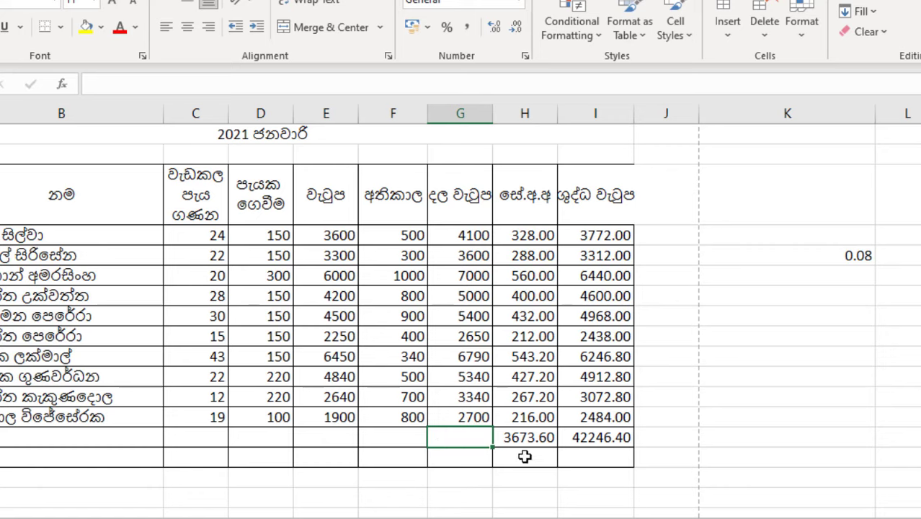
{"action": "left_click", "coordinate": [524, 433]}
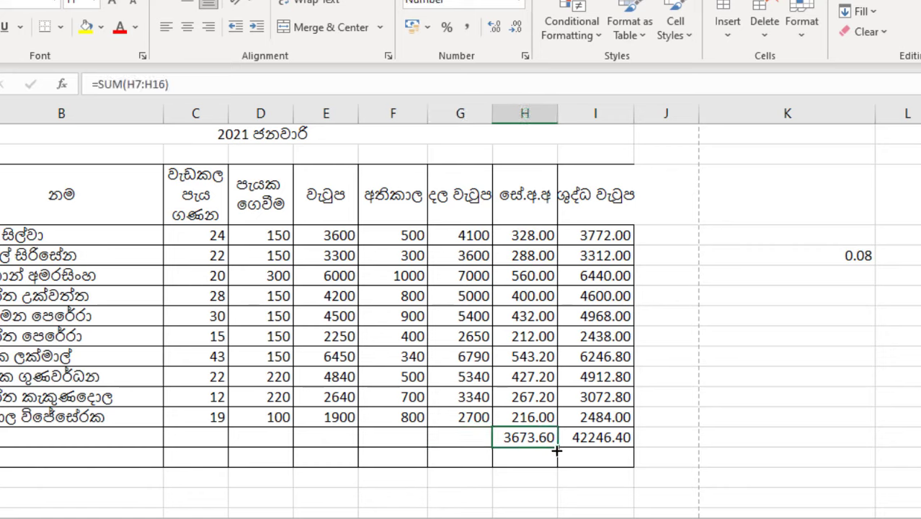
{"action": "left_click_drag", "start_coordinate": [508, 446], "coordinate": [242, 445]}
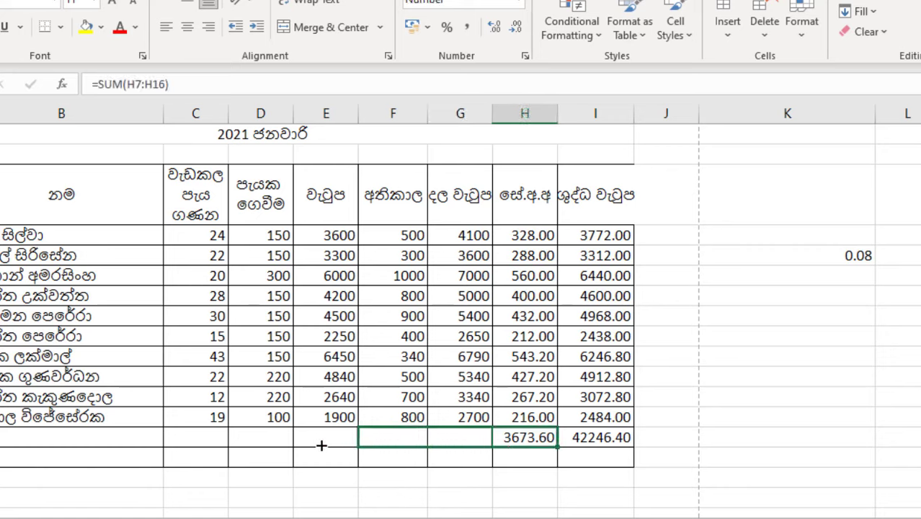
{"action": "left_click_drag", "start_coordinate": [195, 445], "coordinate": [192, 443]}
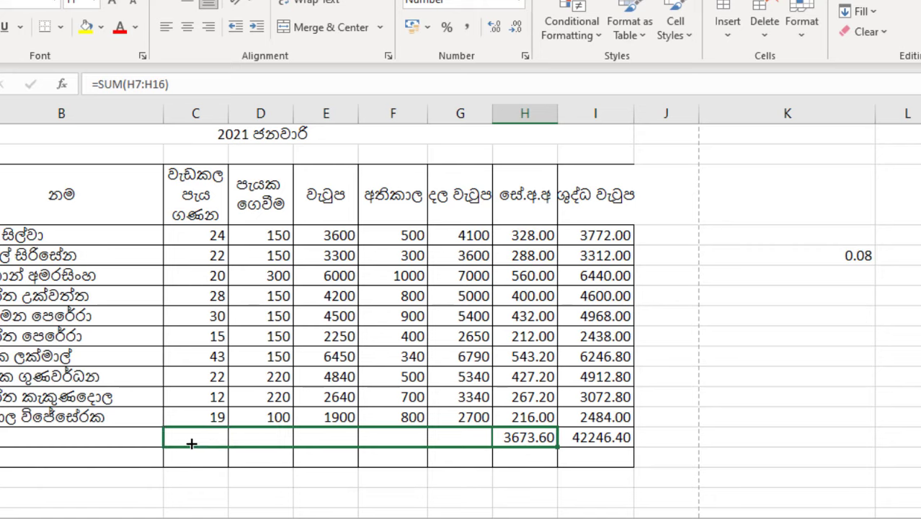
{"action": "key", "text": "alt+equal"}
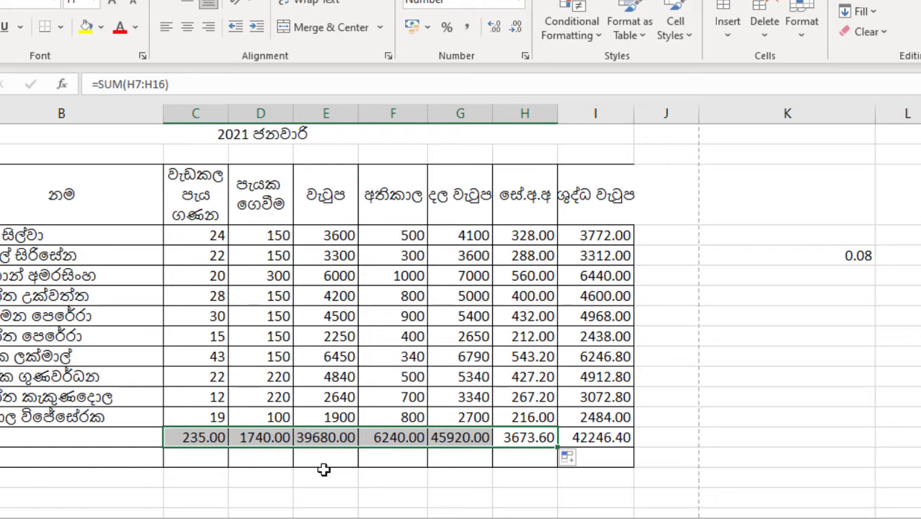
{"action": "left_click", "coordinate": [202, 436]}
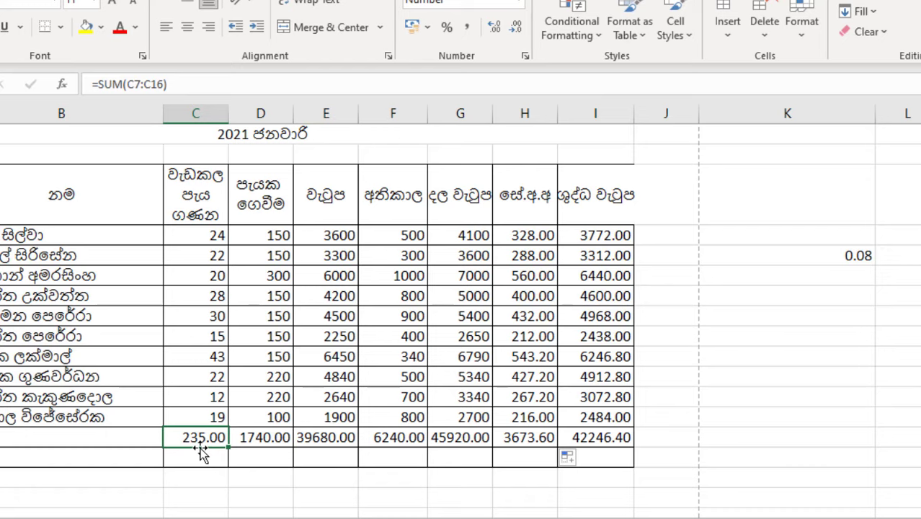
{"action": "left_click", "coordinate": [495, 26]}
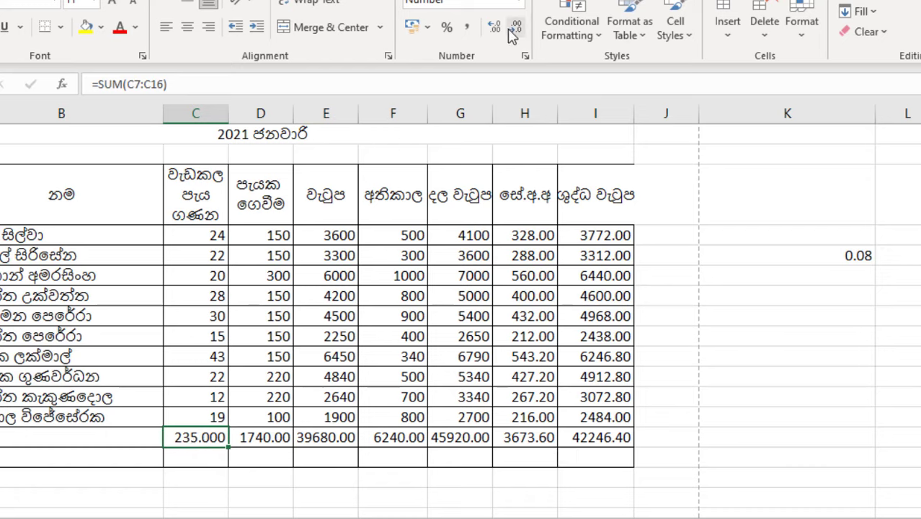
Strip the decimal places from the C17 hours total so it reads 235
{"action": "left_click", "coordinate": [515, 29]}
{"action": "left_click", "coordinate": [517, 29]}
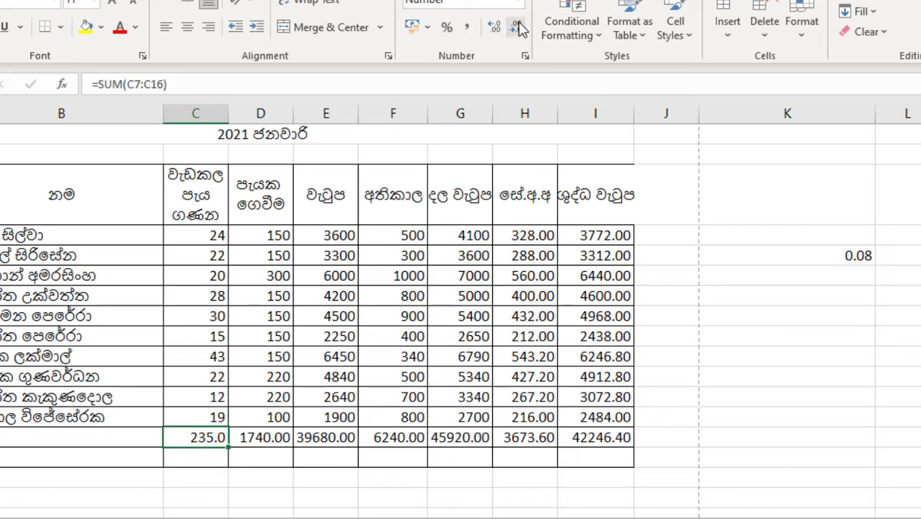
{"action": "left_click", "coordinate": [517, 27]}
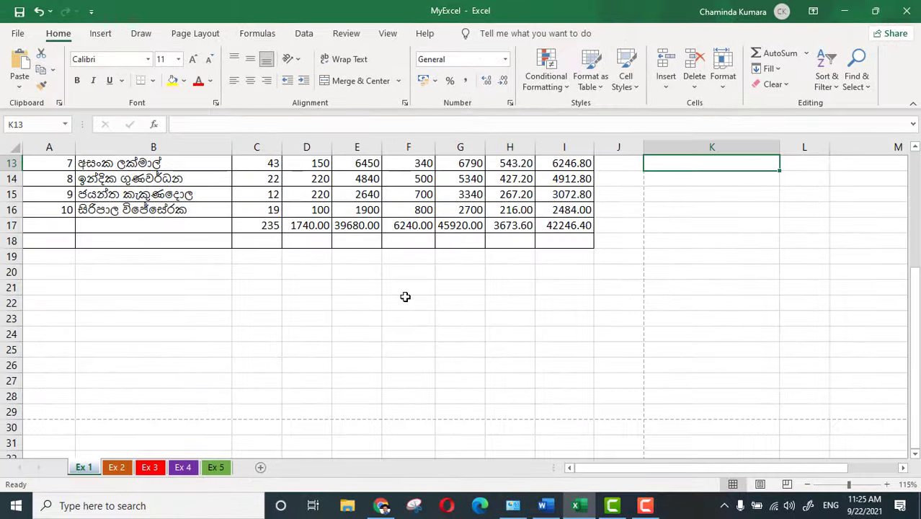
Apply All Borders to the empty block A18:I22 below the totals row
{"action": "scroll", "coordinate": [330, 299], "scroll_direction": "up", "scroll_amount": 2}
{"action": "scroll", "coordinate": [331, 294], "scroll_direction": "up", "scroll_amount": 1}
{"action": "scroll", "coordinate": [331, 288], "scroll_direction": "down", "scroll_amount": 1}
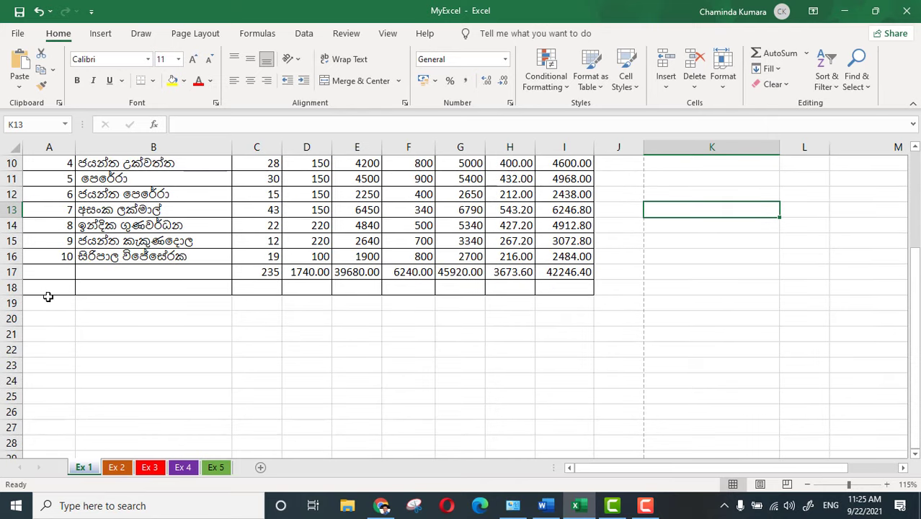
{"action": "left_click_drag", "start_coordinate": [46, 293], "coordinate": [557, 343]}
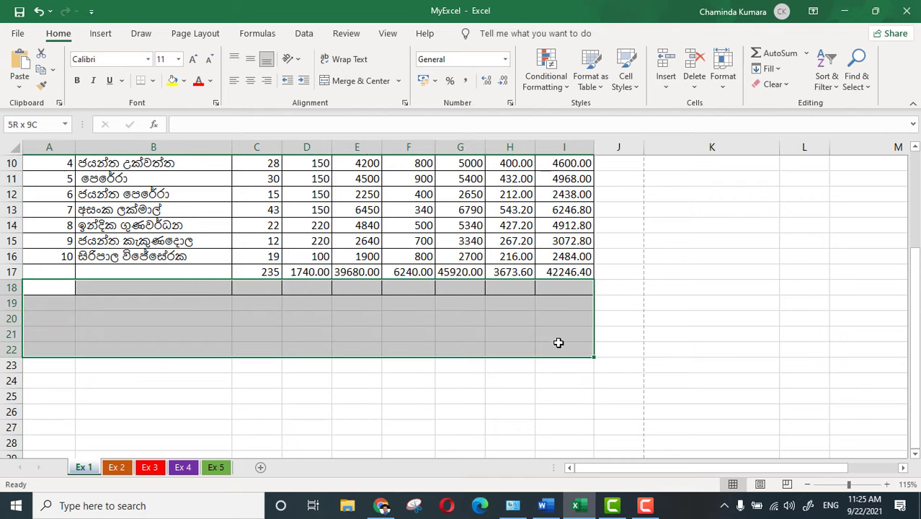
{"action": "left_click", "coordinate": [153, 81]}
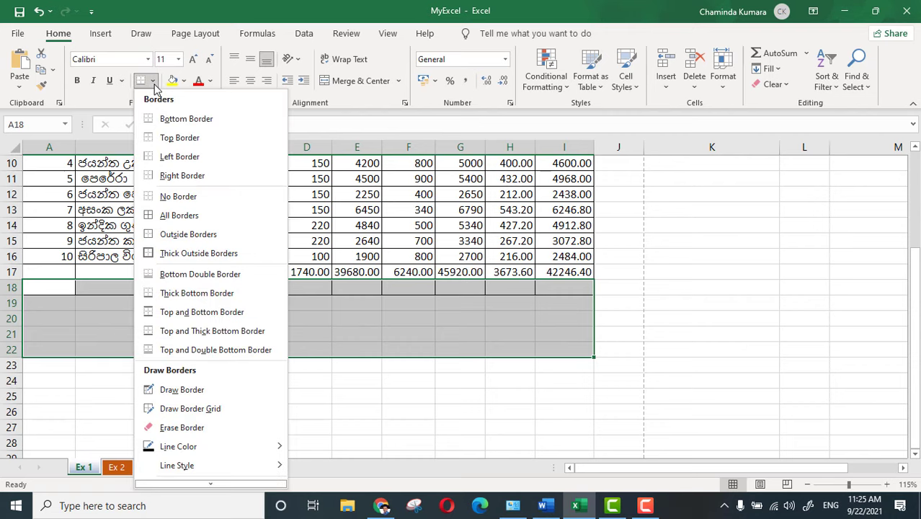
{"action": "left_click", "coordinate": [177, 215]}
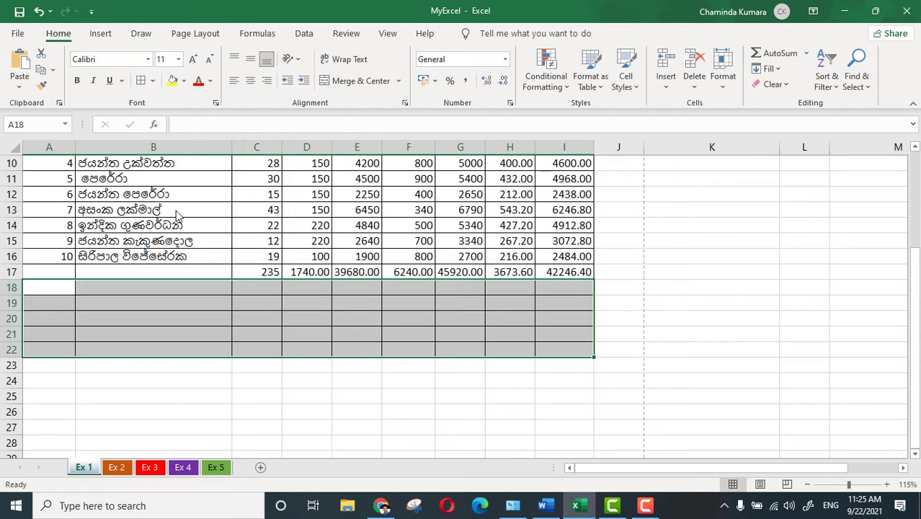
{"action": "left_click", "coordinate": [237, 406]}
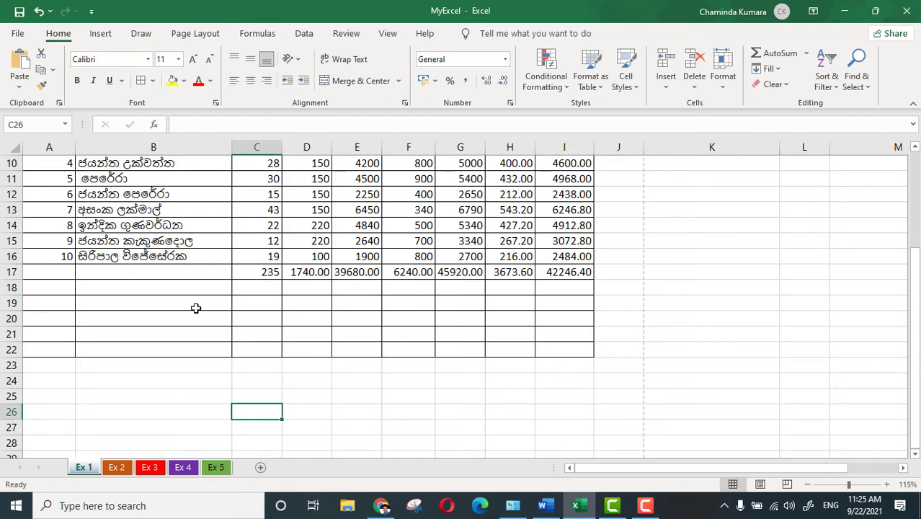
{"action": "scroll", "coordinate": [226, 315], "scroll_direction": "up", "scroll_amount": 1}
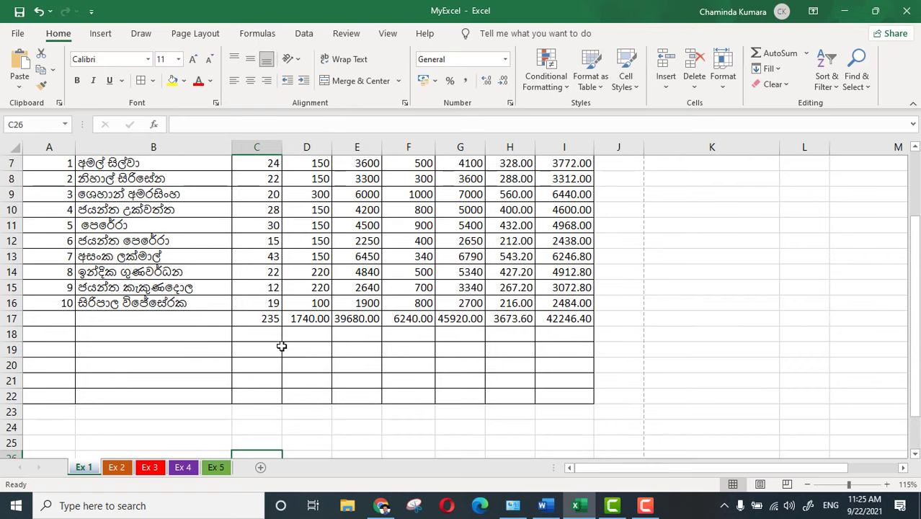
{"action": "scroll", "coordinate": [307, 333], "scroll_direction": "up", "scroll_amount": 2}
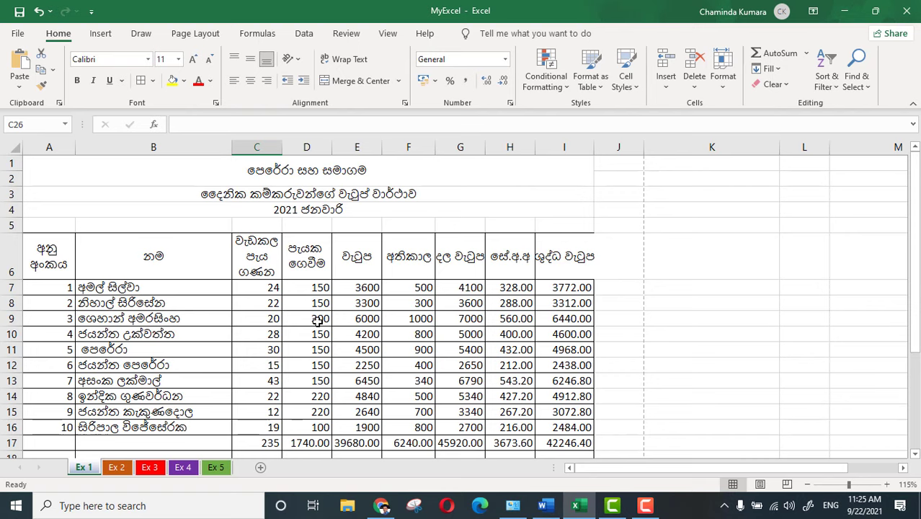
{"action": "scroll", "coordinate": [317, 322], "scroll_direction": "down", "scroll_amount": 2}
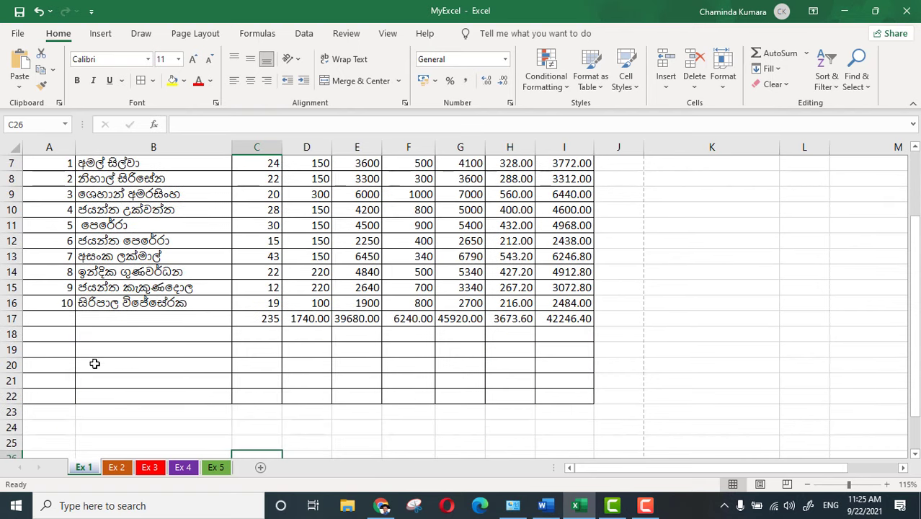
Switch input to Sinhala and enter වැඩිම වැටුප, අඩුම වැටුප, සාමාන්‍ය වැටුප in B19:B21
{"action": "left_click", "coordinate": [92, 350]}
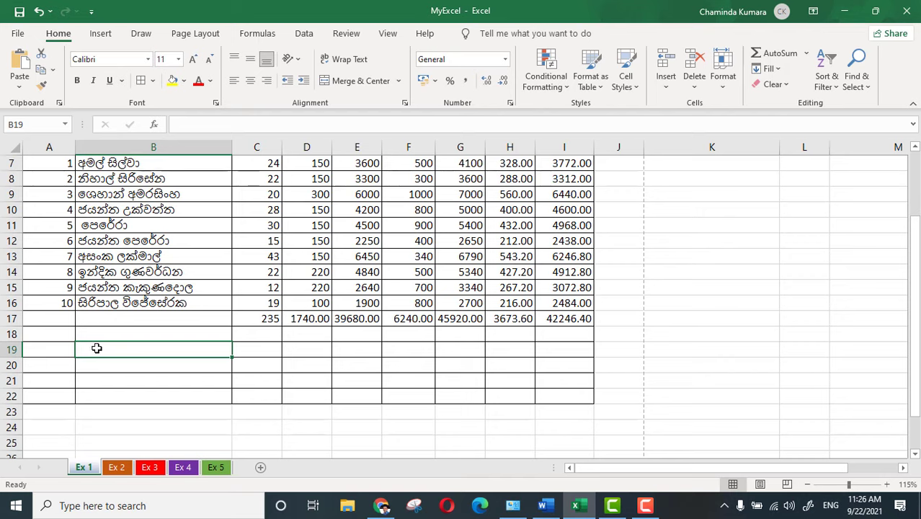
{"action": "type", "text": "J"}
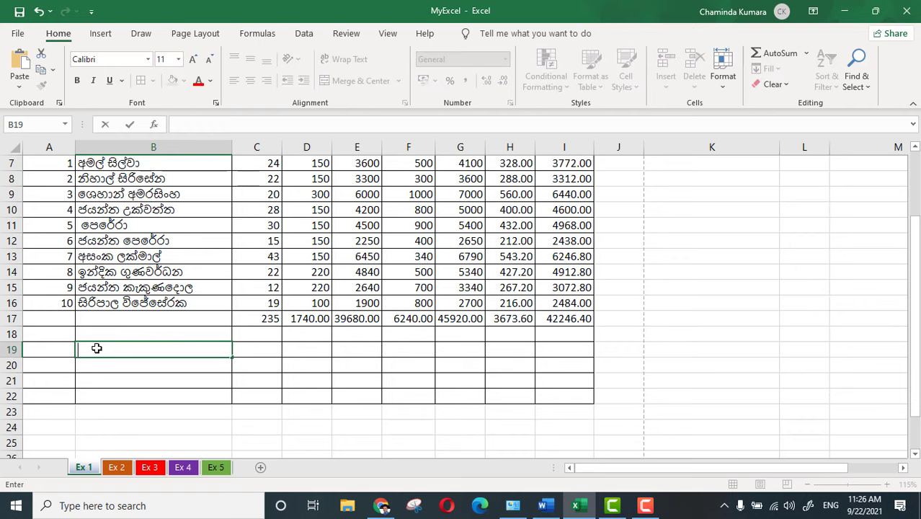
{"action": "left_click", "coordinate": [830, 507]}
{"action": "left_click", "coordinate": [804, 444]}
{"action": "type", "text": "වැඩි"}
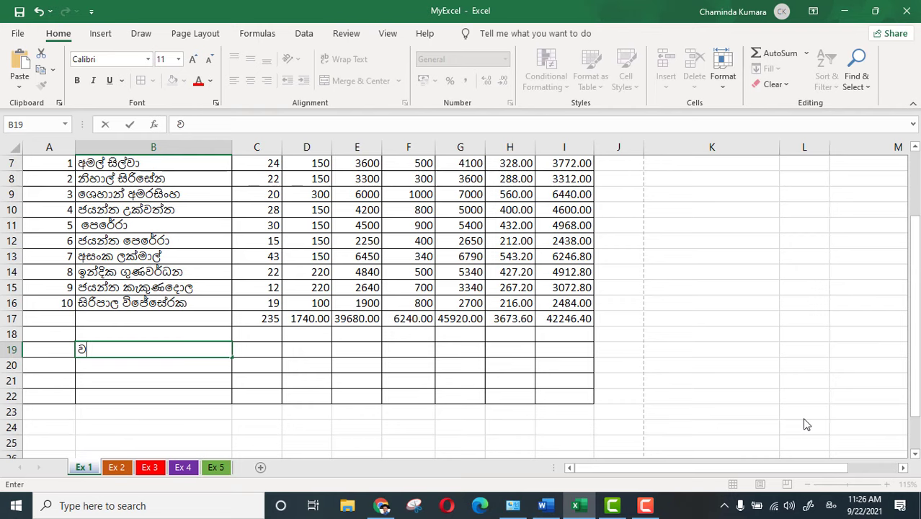
{"action": "type", "text": "ම වැ"}
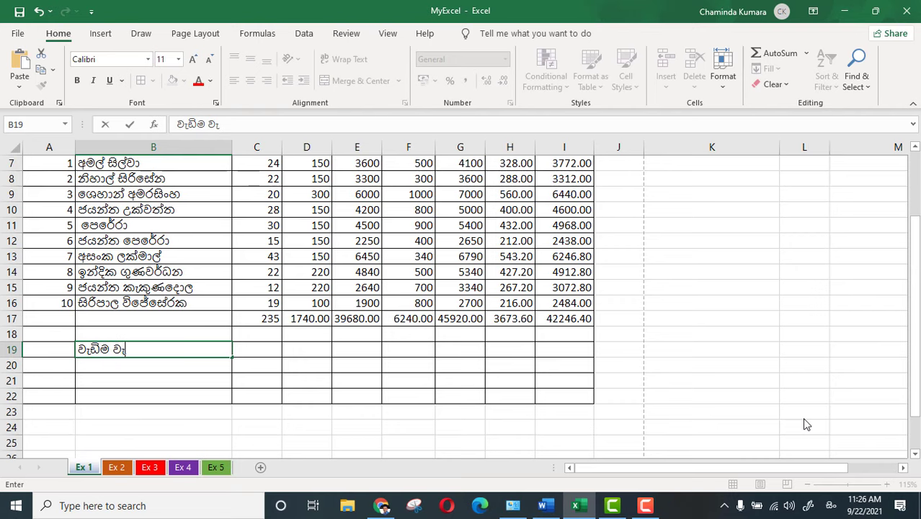
{"action": "type", "text": "ට"}
{"action": "type", "text": "ුප"}
{"action": "key", "text": "Return"}
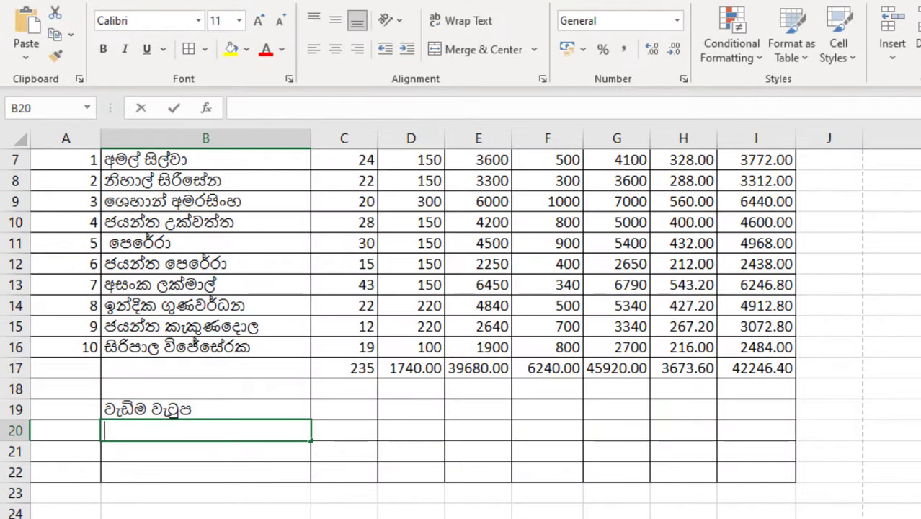
{"action": "type", "text": "අඩුම වැට"}
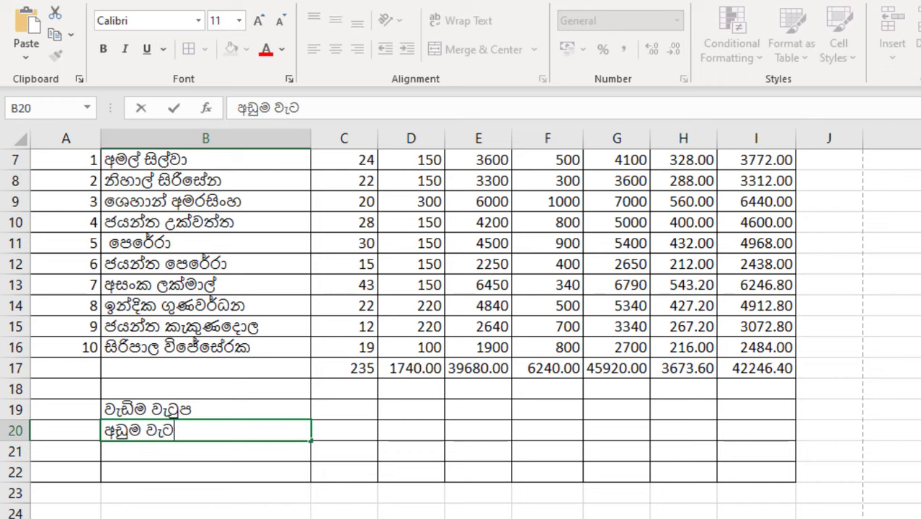
{"action": "type", "text": "ුප"}
{"action": "key", "text": "Return"}
{"action": "type", "text": "සා"}
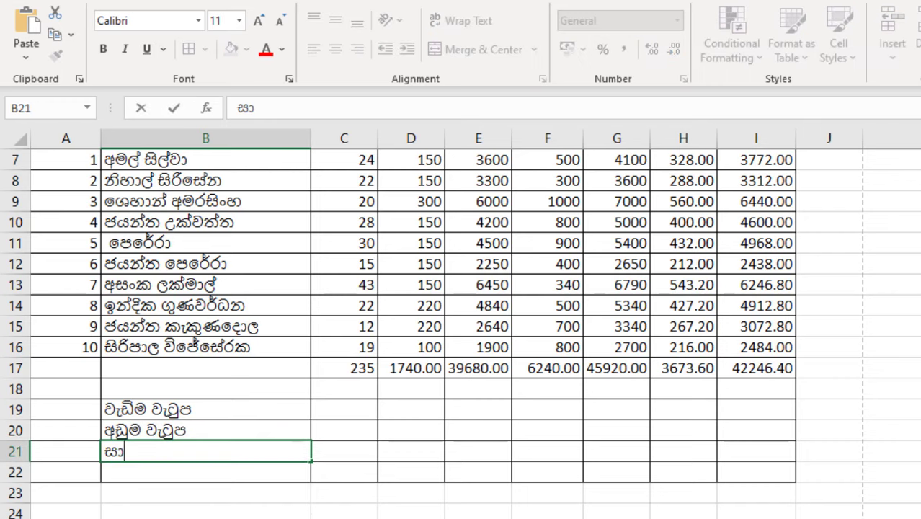
{"action": "type", "text": "මාන්‍ය වැ"}
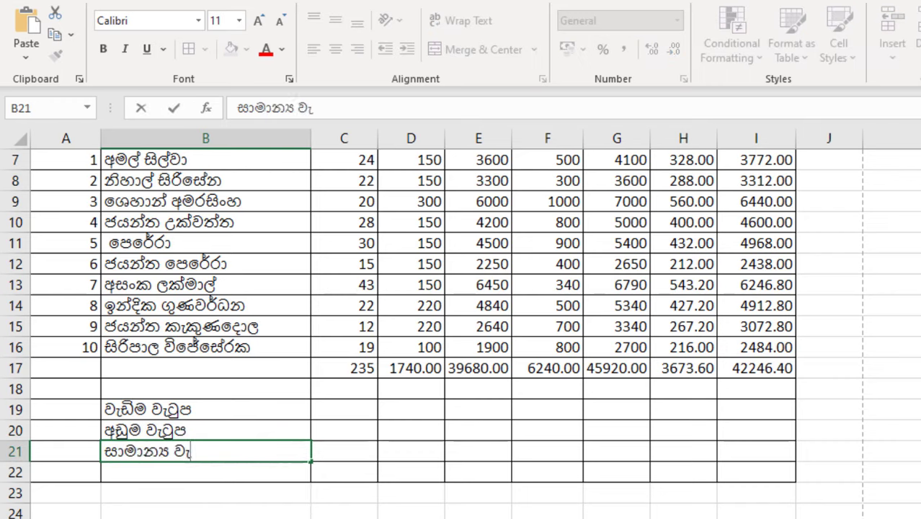
{"action": "type", "text": "ටුප"}
{"action": "key", "text": "Return"}
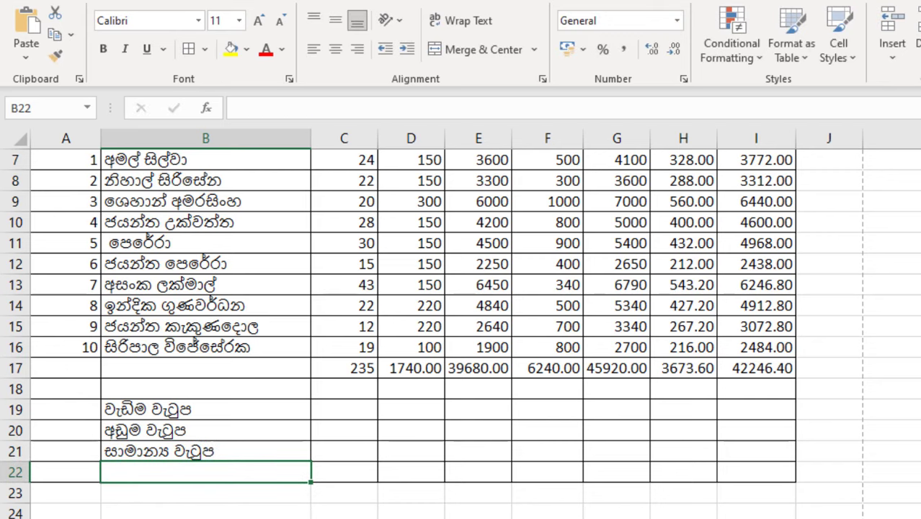
Extend the bordered block through row 24 and enter සේවක සංඛ්‍යාව in B22
{"action": "left_click_drag", "start_coordinate": [90, 496], "coordinate": [755, 516]}
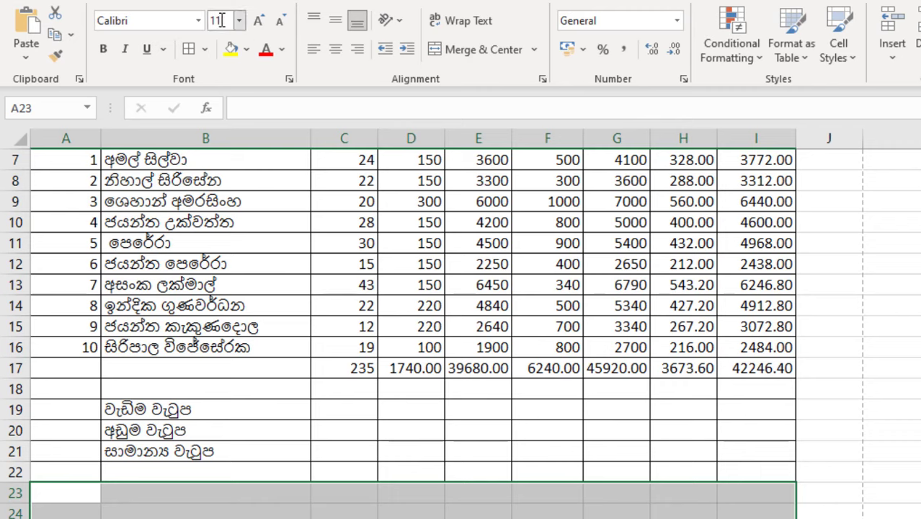
{"action": "scroll", "coordinate": [310, 200], "scroll_direction": "down", "scroll_amount": 2}
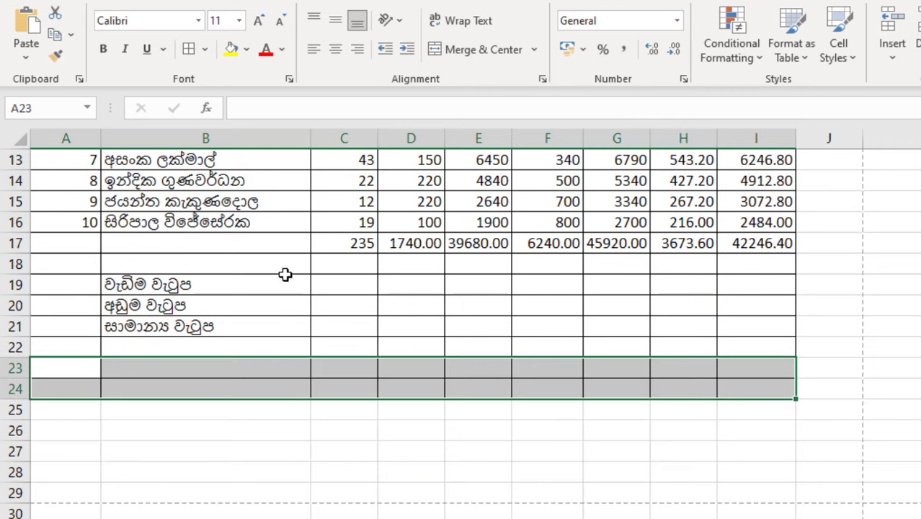
{"action": "left_click", "coordinate": [177, 347]}
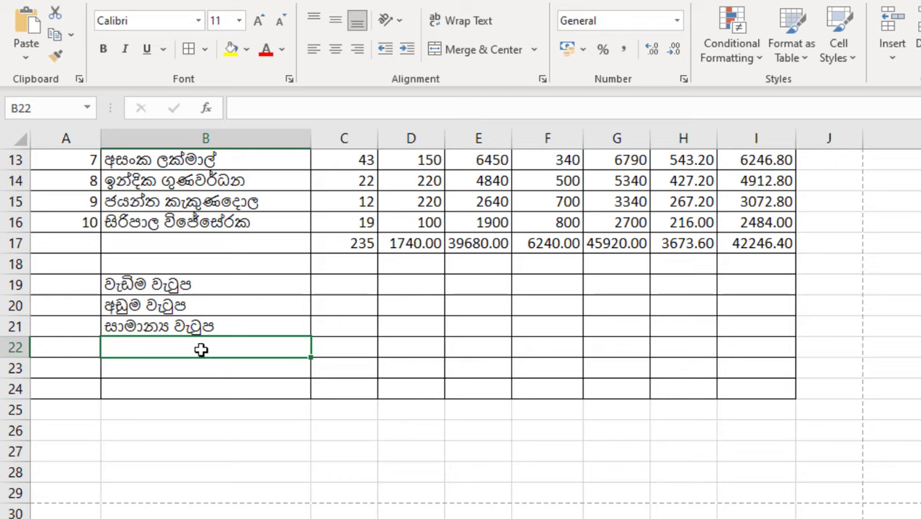
{"action": "type", "text": "සේ"}
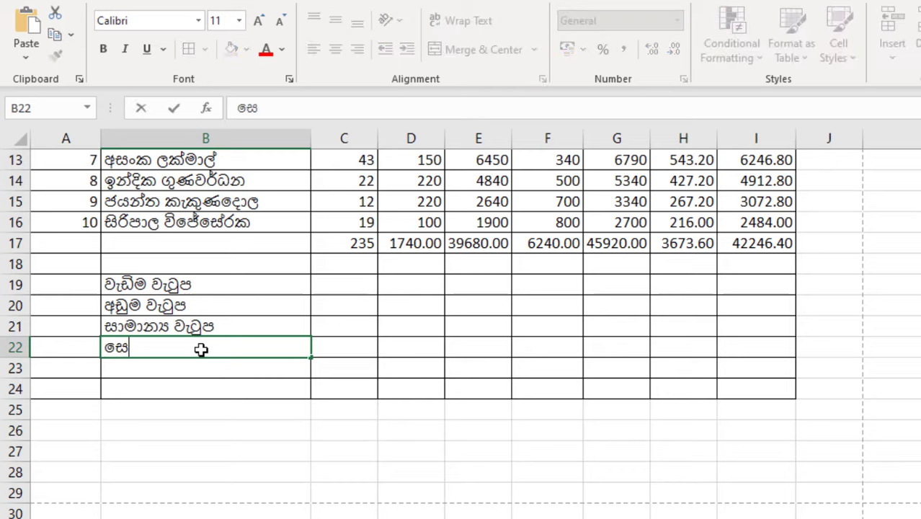
{"action": "type", "text": "වක සංඛ්‍යාව"}
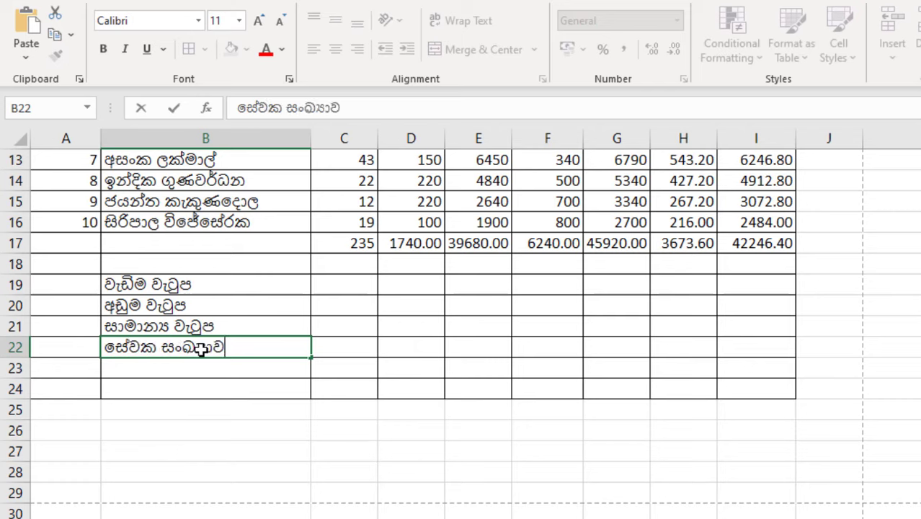
{"action": "key", "text": "Return"}
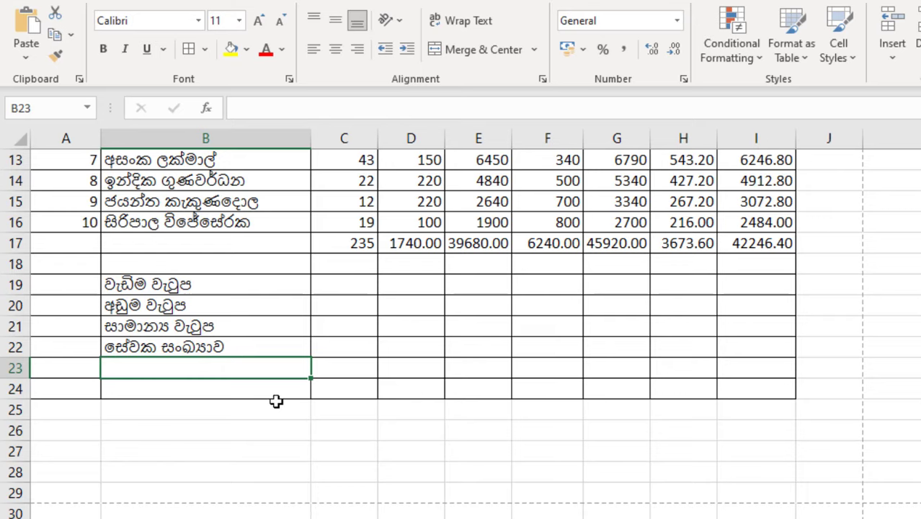
{"action": "scroll", "coordinate": [276, 401], "scroll_direction": "up", "scroll_amount": 1}
Enter =MAX(I7:I17) in C19 to find the highest net wage
{"action": "left_click", "coordinate": [334, 348]}
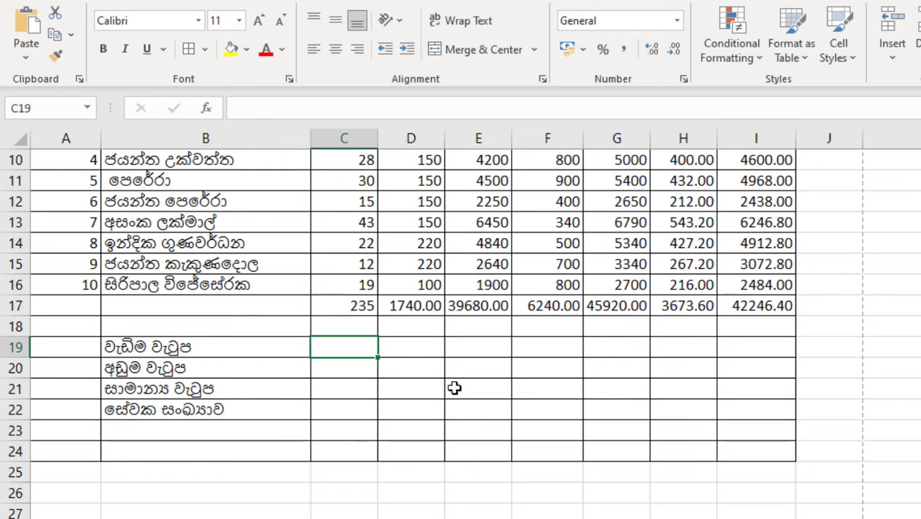
{"action": "type", "text": "="}
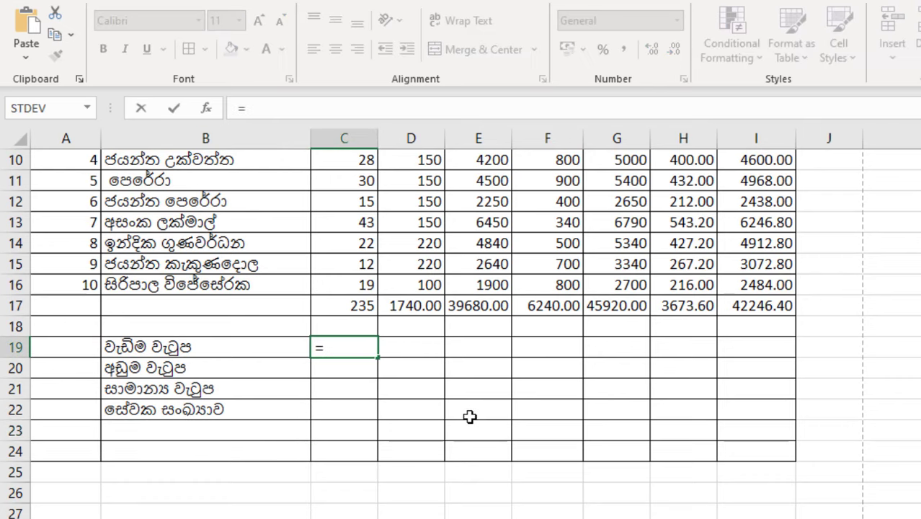
{"action": "type", "text": "ඒ"}
{"action": "key", "text": "BackSpace"}
{"action": "type", "text": "j"}
{"action": "key", "text": "BackSpace"}
{"action": "type", "text": "m"}
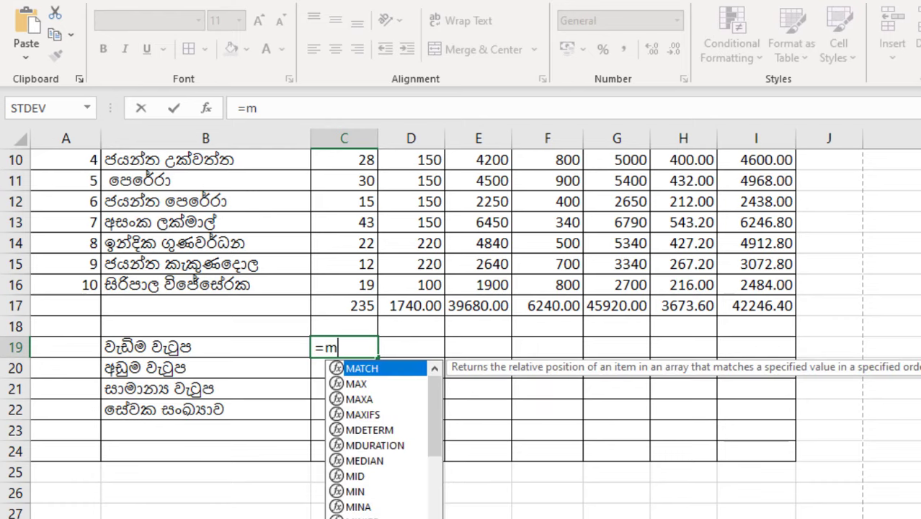
{"action": "type", "text": "a"}
{"action": "key", "text": "BackSpace"}
{"action": "key", "text": "BackSpace"}
{"action": "type", "text": "MA"}
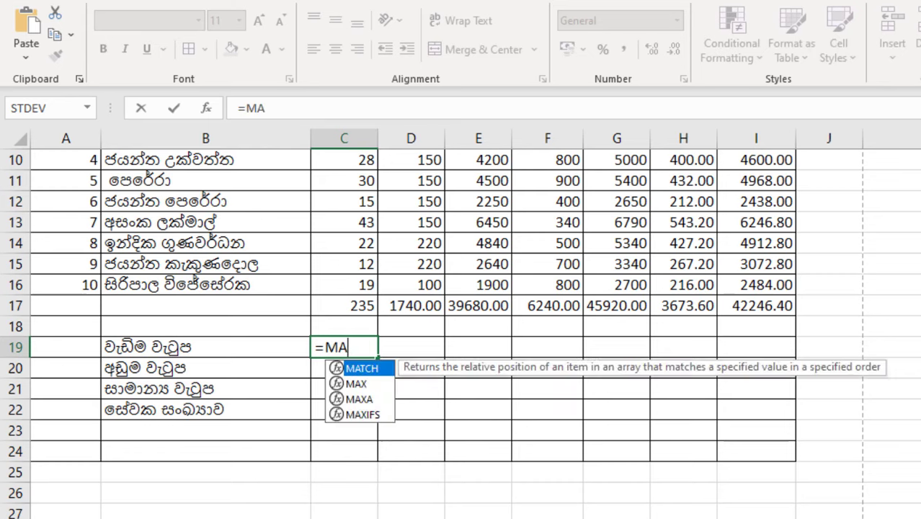
{"action": "type", "text": "X"}
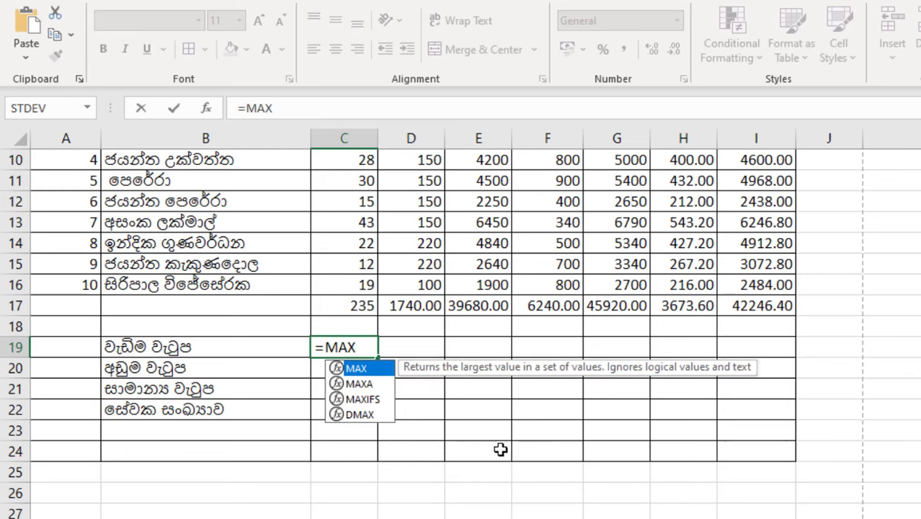
{"action": "double_click", "coordinate": [368, 370]}
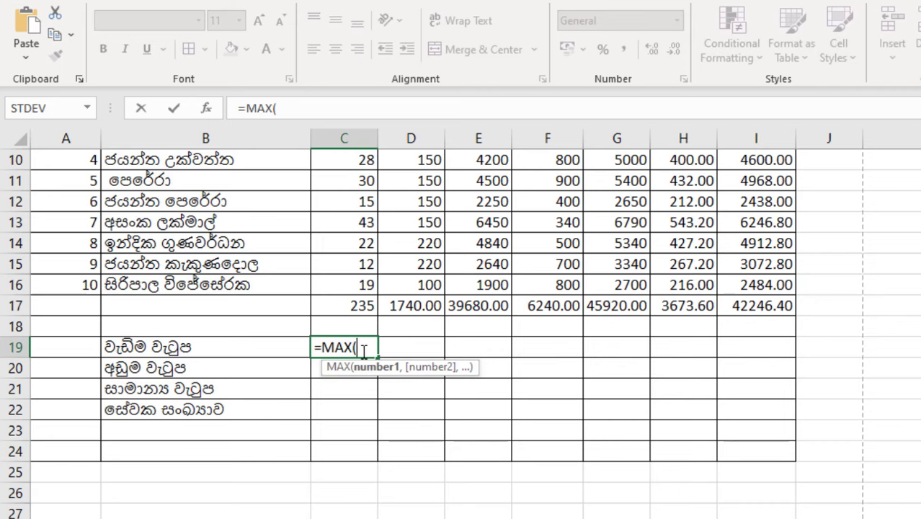
{"action": "scroll", "coordinate": [695, 325], "scroll_direction": "up", "scroll_amount": 1}
{"action": "scroll", "coordinate": [695, 325], "scroll_direction": "up", "scroll_amount": 1}
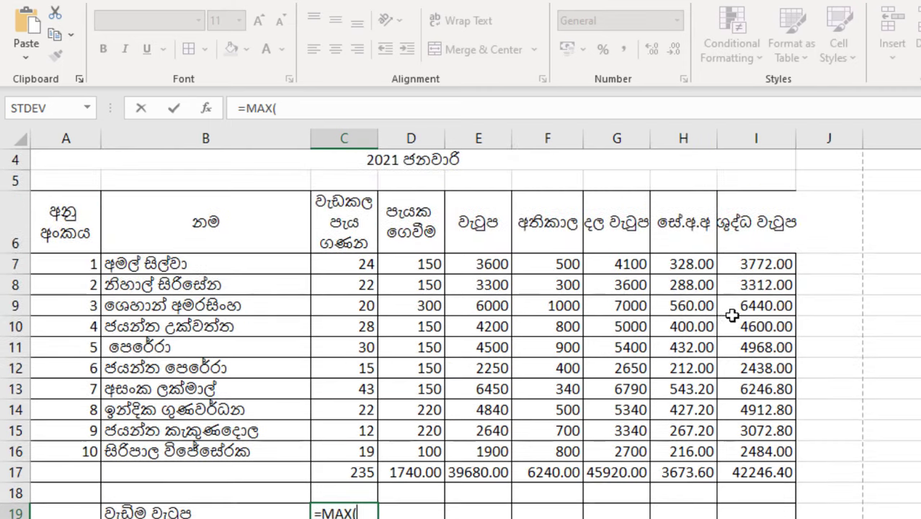
{"action": "scroll", "coordinate": [734, 306], "scroll_direction": "down", "scroll_amount": 1}
{"action": "scroll", "coordinate": [757, 259], "scroll_direction": "up", "scroll_amount": 1}
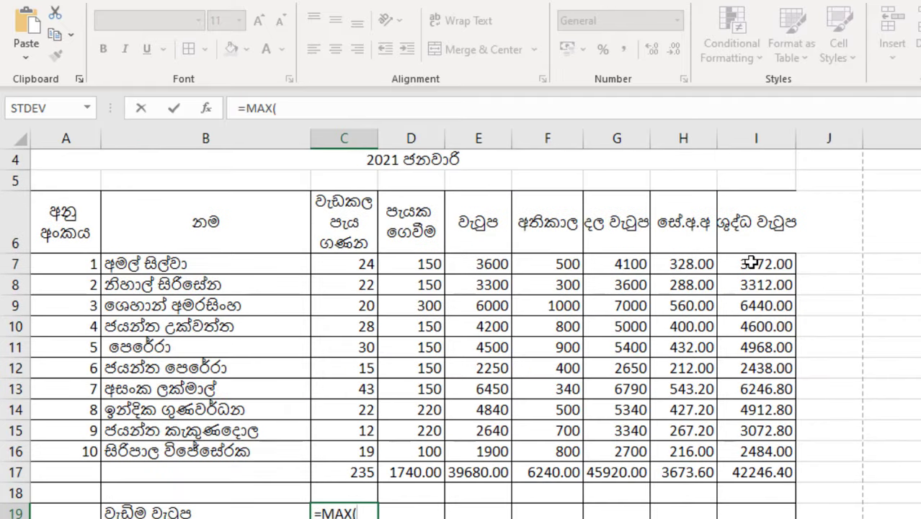
{"action": "left_click_drag", "start_coordinate": [752, 263], "coordinate": [784, 472]}
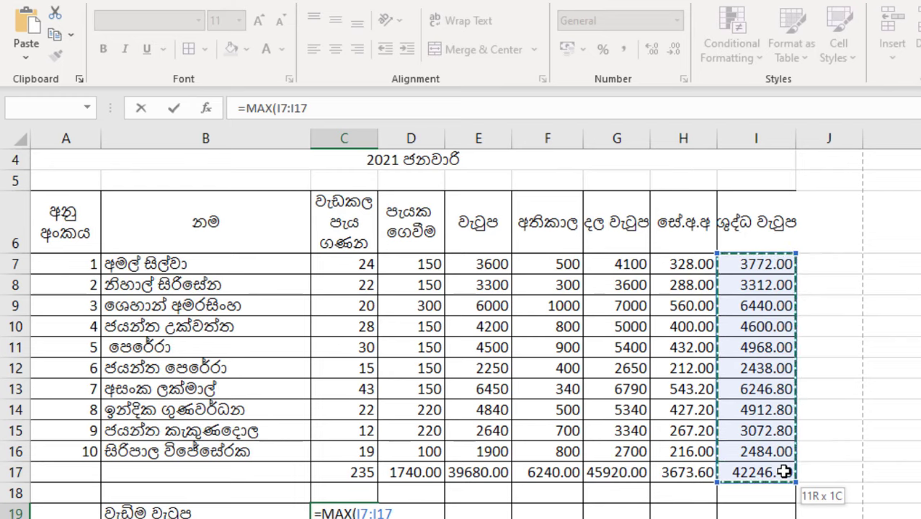
{"action": "scroll", "coordinate": [786, 432], "scroll_direction": "down", "scroll_amount": 2}
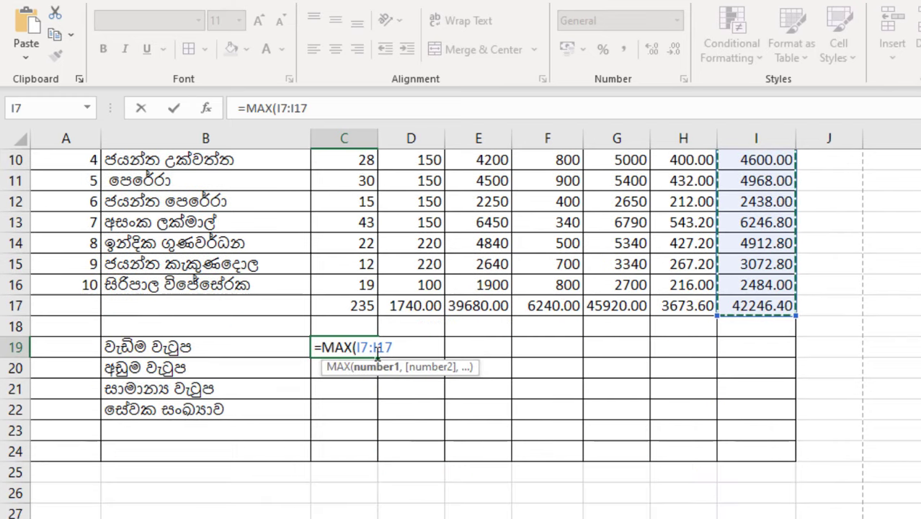
{"action": "type", "text": ")"}
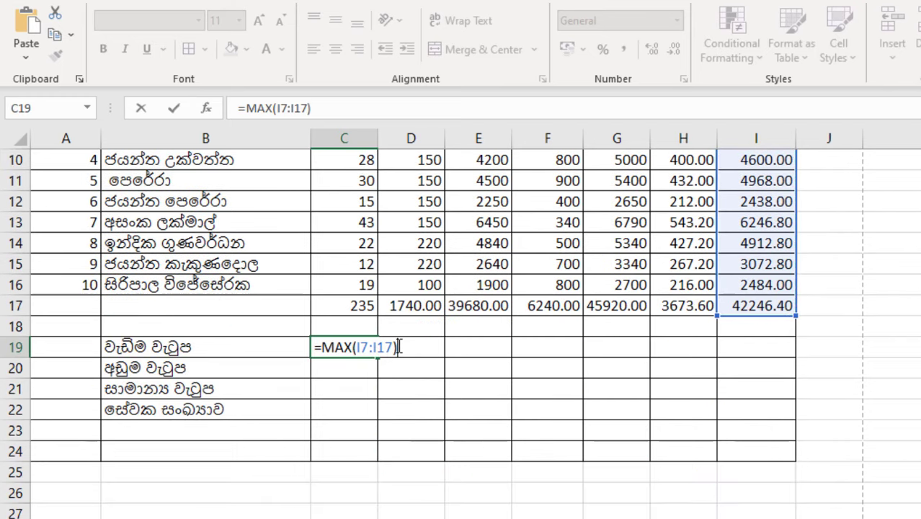
{"action": "key", "text": "Return"}
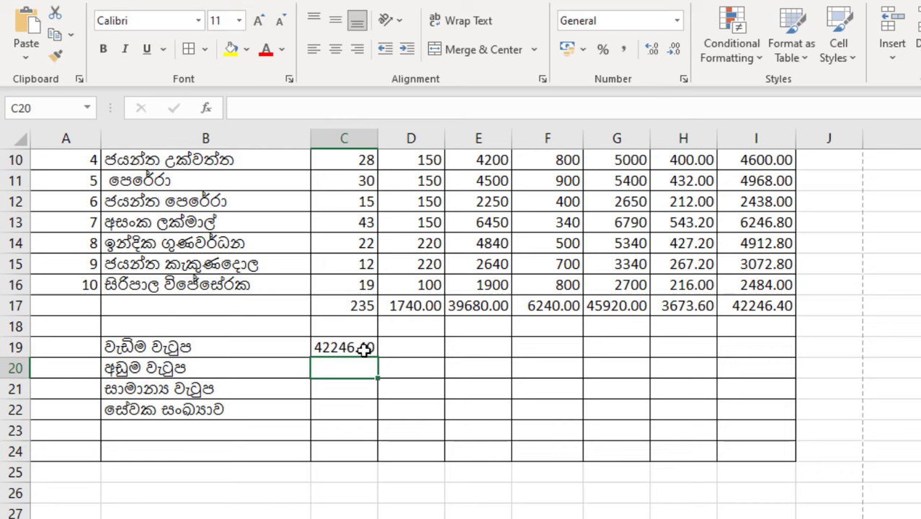
Correct the C19 formula to =MAX(I7:I16) so it shows 6440.00
{"action": "left_click", "coordinate": [364, 347]}
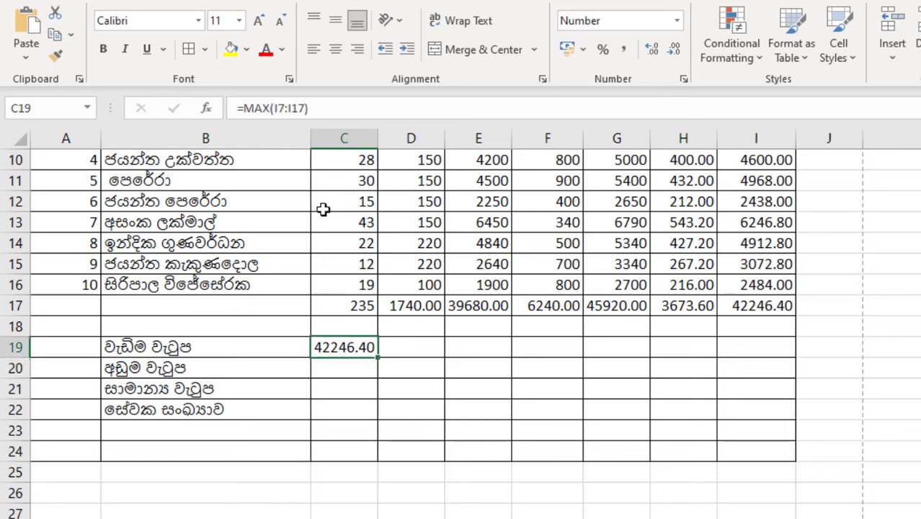
{"action": "left_click", "coordinate": [305, 108]}
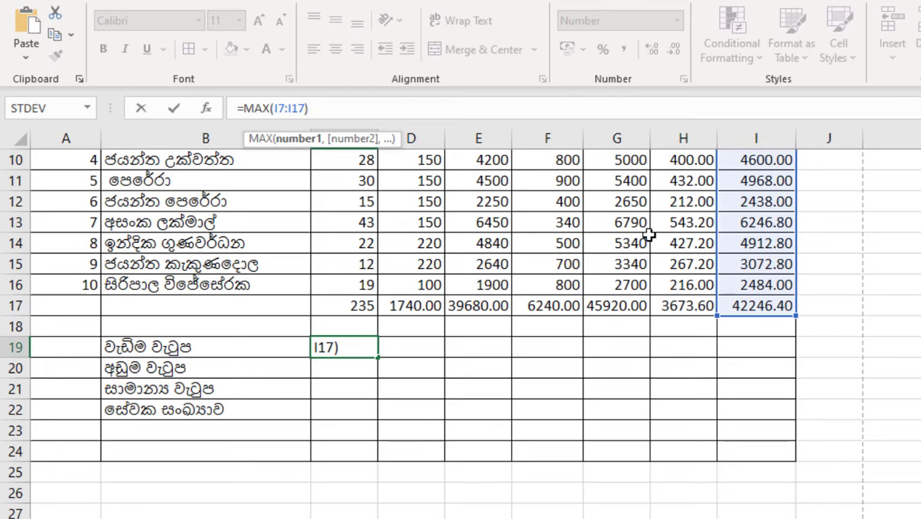
{"action": "scroll", "coordinate": [347, 167], "scroll_direction": "up", "scroll_amount": 1}
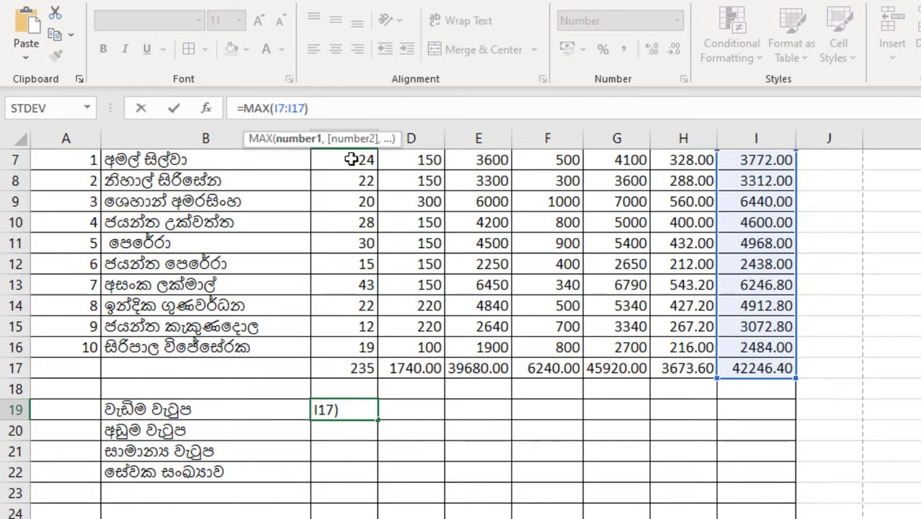
{"action": "left_click_drag", "start_coordinate": [274, 108], "coordinate": [300, 107]}
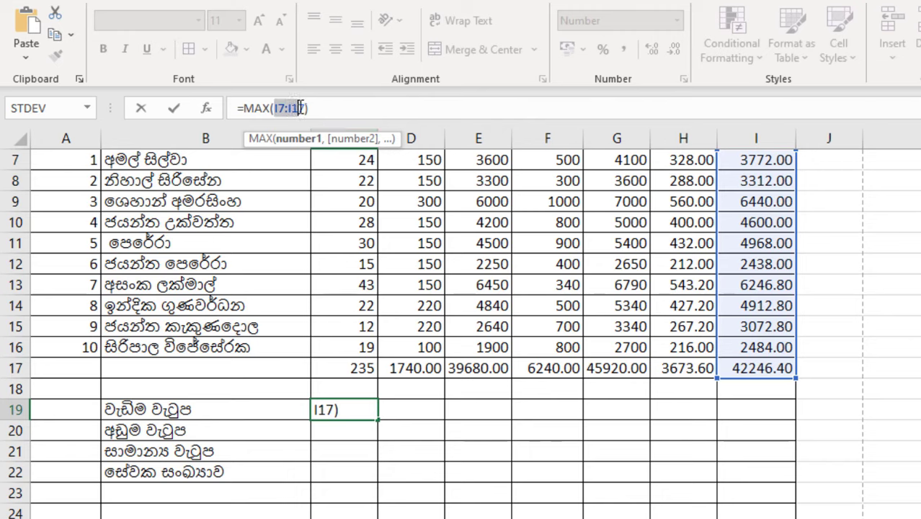
{"action": "left_click", "coordinate": [306, 107]}
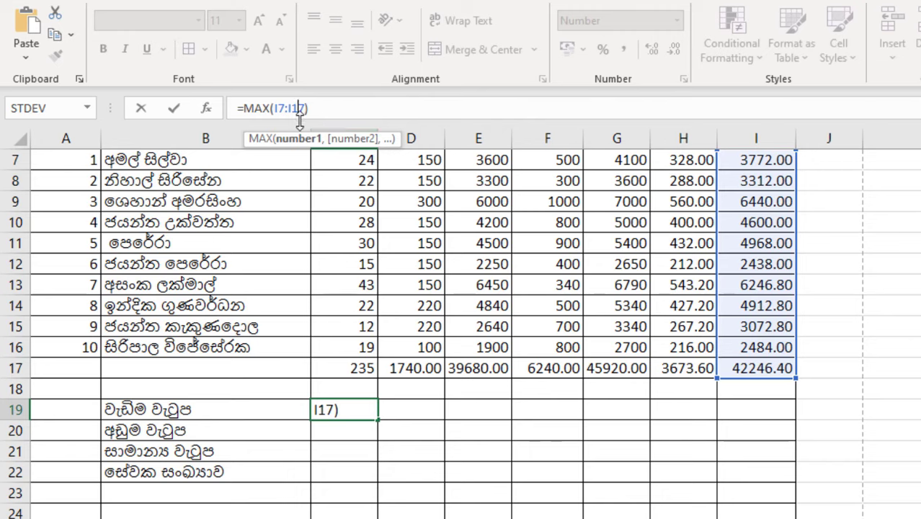
{"action": "key", "text": "BackSpace"}
{"action": "type", "text": "6"}
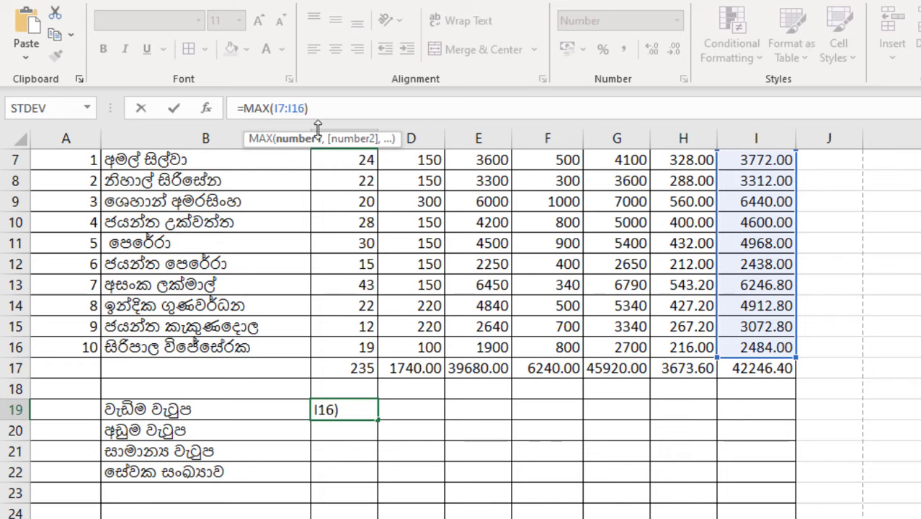
{"action": "key", "text": "Return"}
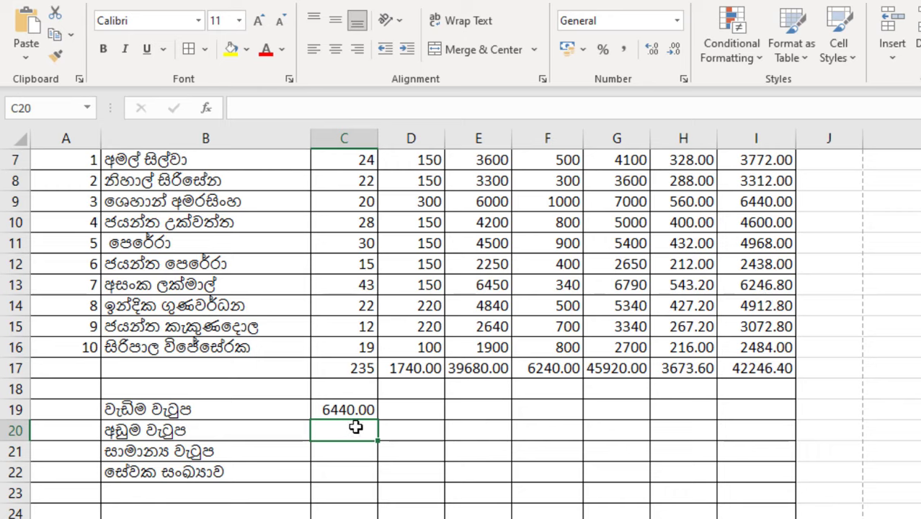
Enter =MIN(I7:I16) in C20 to show the lowest net wage, 2438.00
{"action": "type", "text": "="}
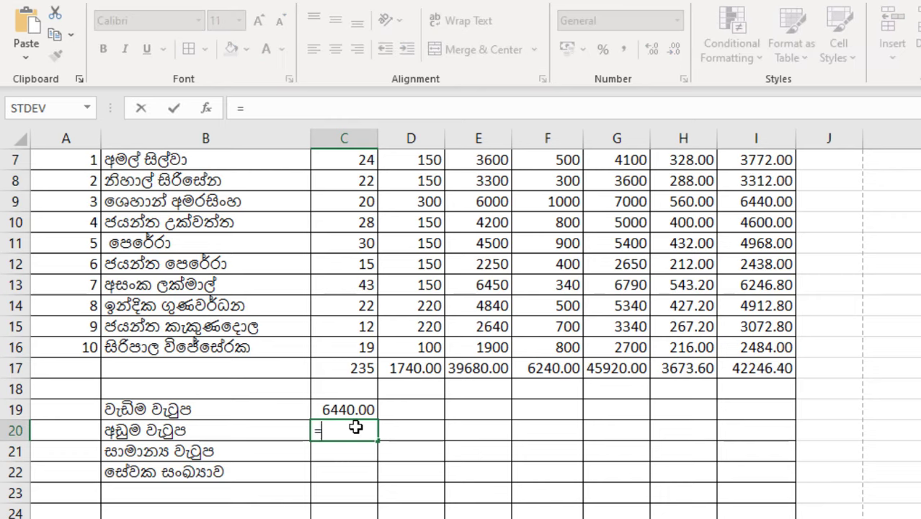
{"action": "type", "text": "min"}
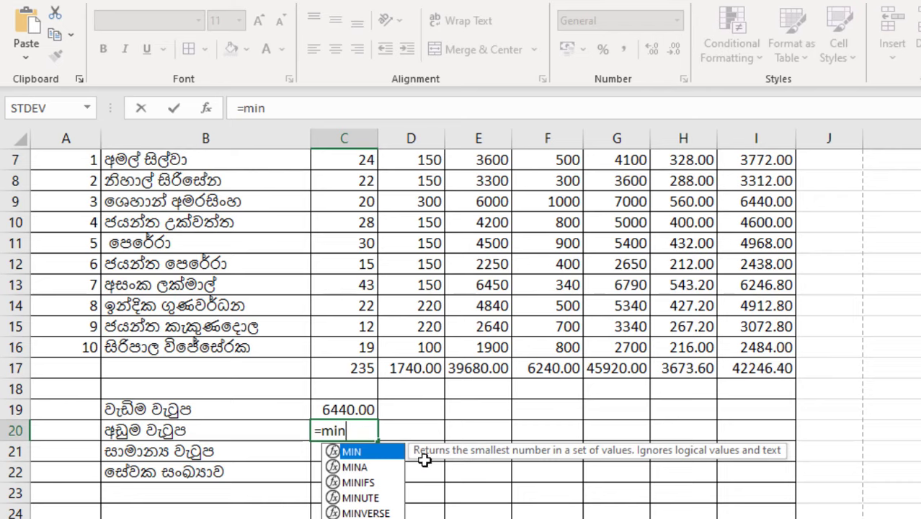
{"action": "double_click", "coordinate": [389, 454]}
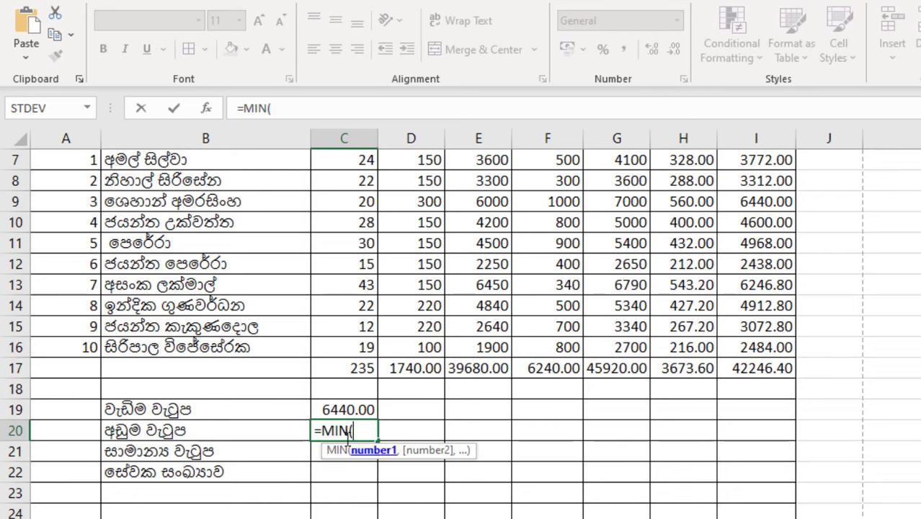
{"action": "scroll", "coordinate": [791, 276], "scroll_direction": "up", "scroll_amount": 1}
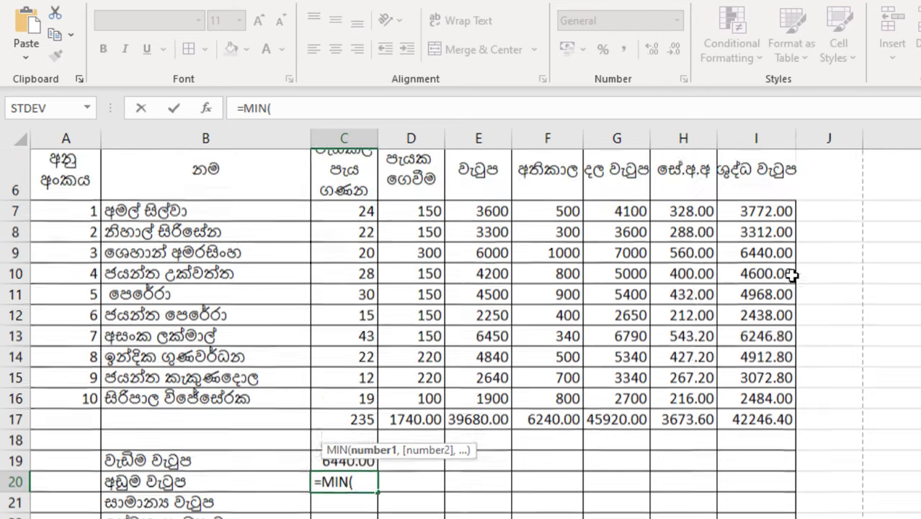
{"action": "left_click_drag", "start_coordinate": [758, 269], "coordinate": [761, 453]}
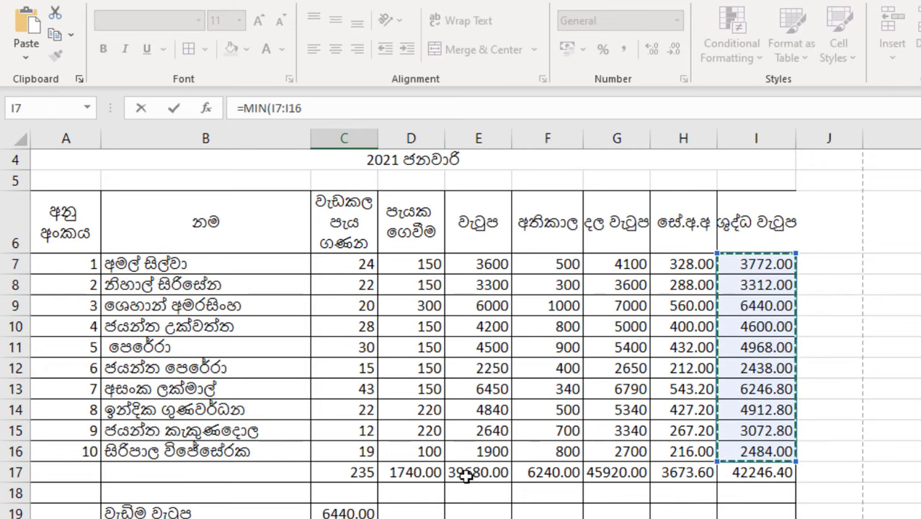
{"action": "scroll", "coordinate": [464, 473], "scroll_direction": "down", "scroll_amount": 1}
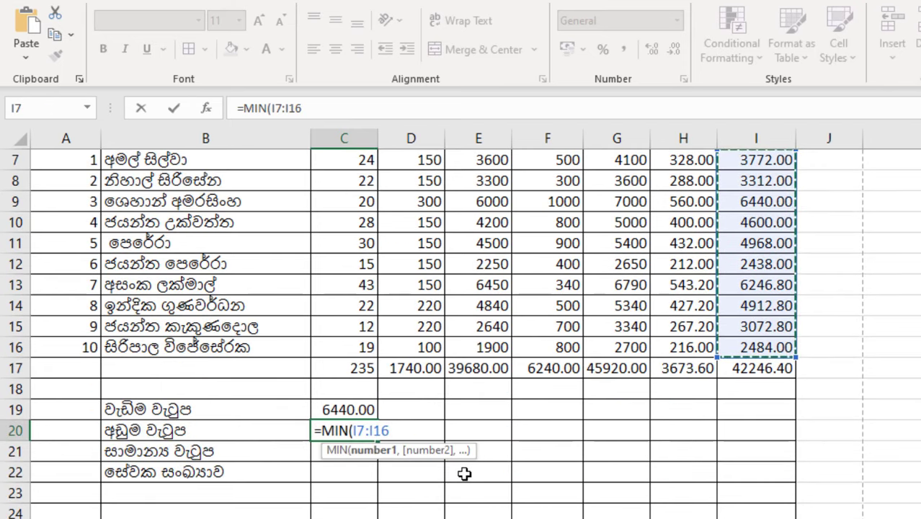
{"action": "type", "text": ")"}
{"action": "key", "text": "Return"}
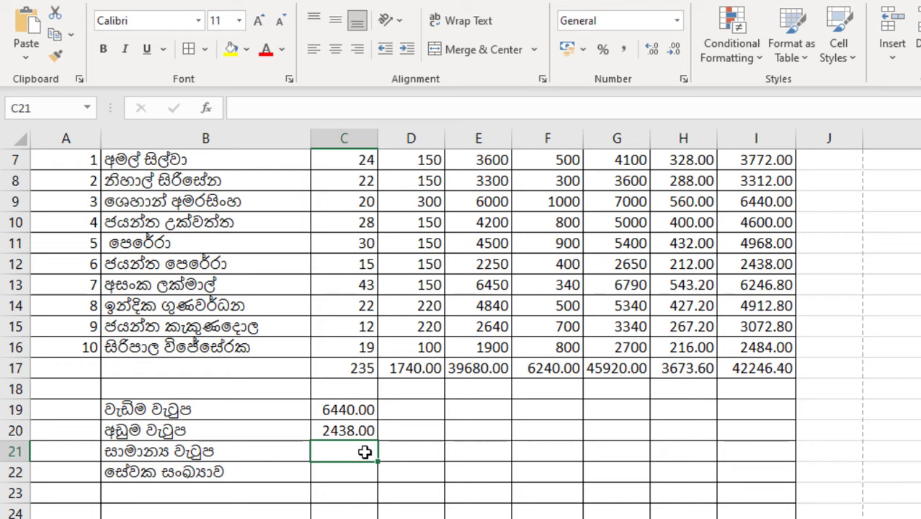
Enter =AVERAGE(I7:I16) in C21, giving an average net wage of 4224.64
{"action": "type", "text": "AV"}
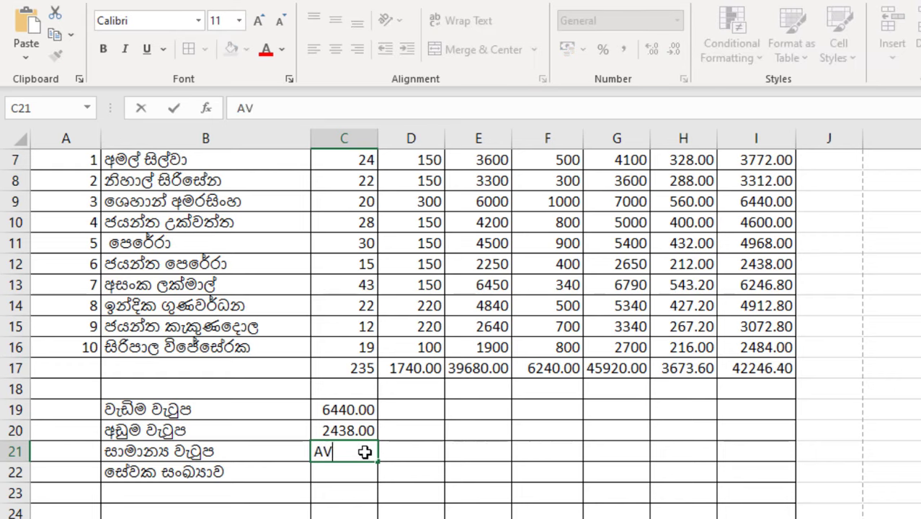
{"action": "type", "text": "G"}
{"action": "key", "text": "BackSpace"}
{"action": "key", "text": "BackSpace"}
{"action": "key", "text": "BackSpace"}
{"action": "type", "text": "=AVG"}
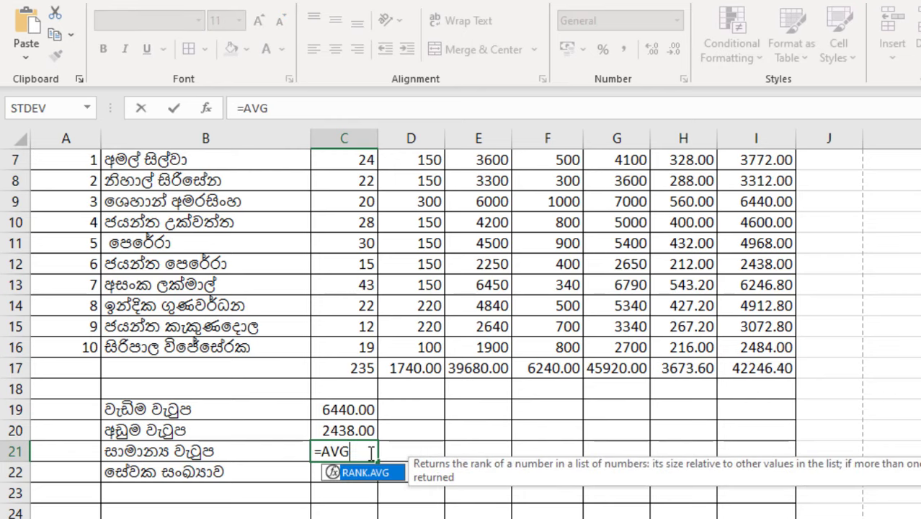
{"action": "key", "text": "BackSpace"}
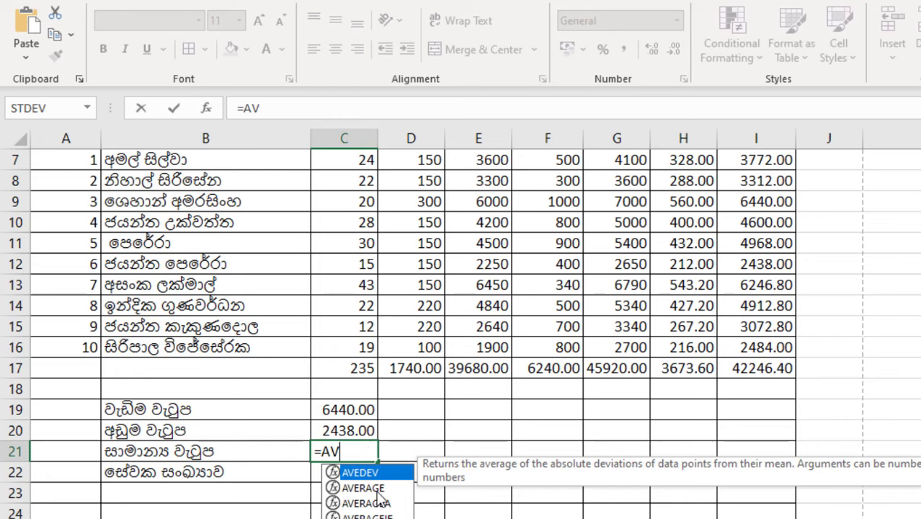
{"action": "double_click", "coordinate": [365, 489]}
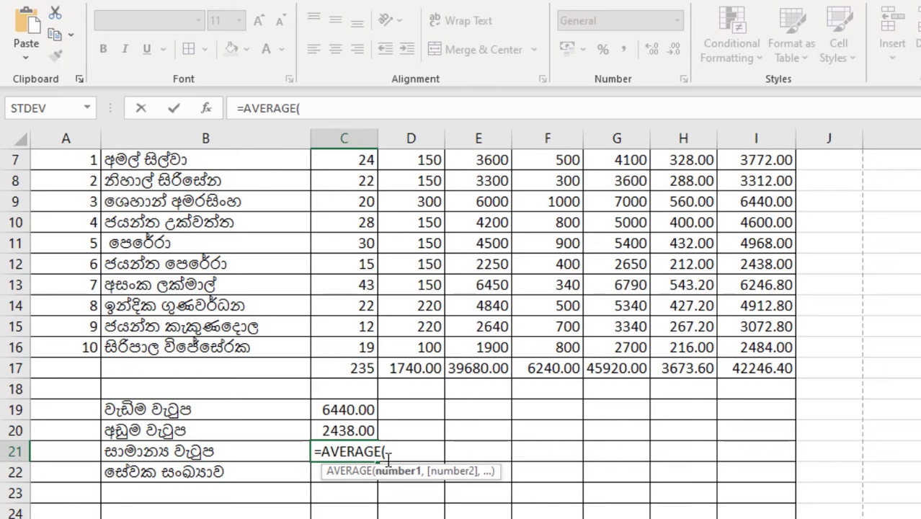
{"action": "scroll", "coordinate": [774, 259], "scroll_direction": "up", "scroll_amount": 2}
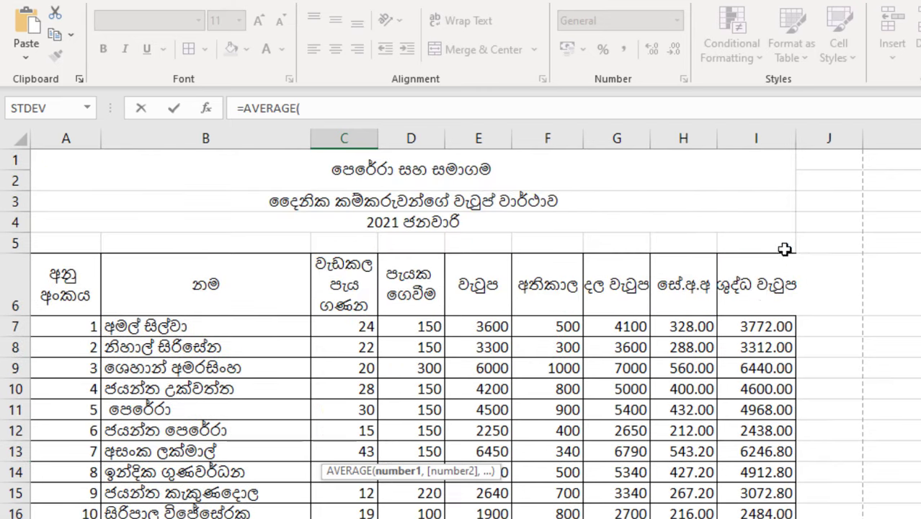
{"action": "scroll", "coordinate": [764, 297], "scroll_direction": "down", "scroll_amount": 2}
{"action": "scroll", "coordinate": [762, 297], "scroll_direction": "up", "scroll_amount": 1}
{"action": "mouse_move", "coordinate": [764, 264]}
{"action": "left_mouse_down"}
{"action": "mouse_move", "coordinate": [765, 461]}
{"action": "mouse_move", "coordinate": [769, 454]}
{"action": "left_mouse_up"}
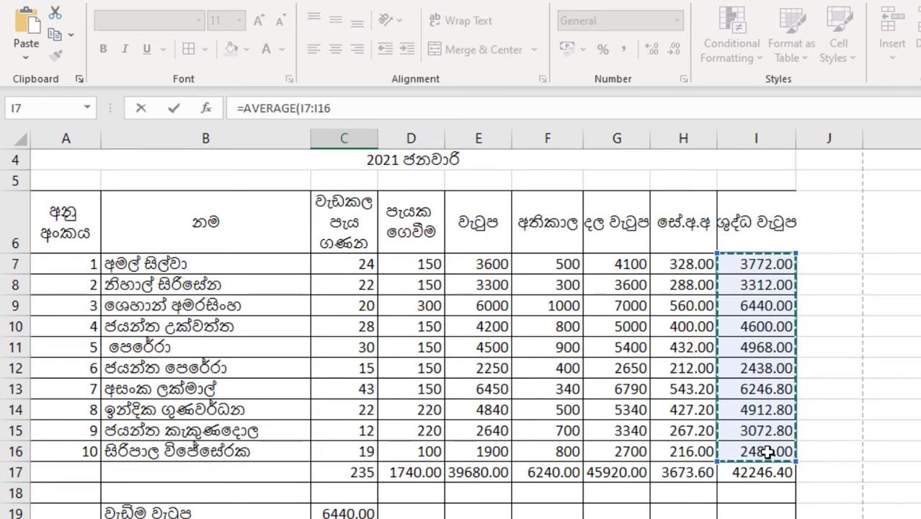
{"action": "type", "text": ")"}
{"action": "scroll", "coordinate": [828, 412], "scroll_direction": "down", "scroll_amount": 2}
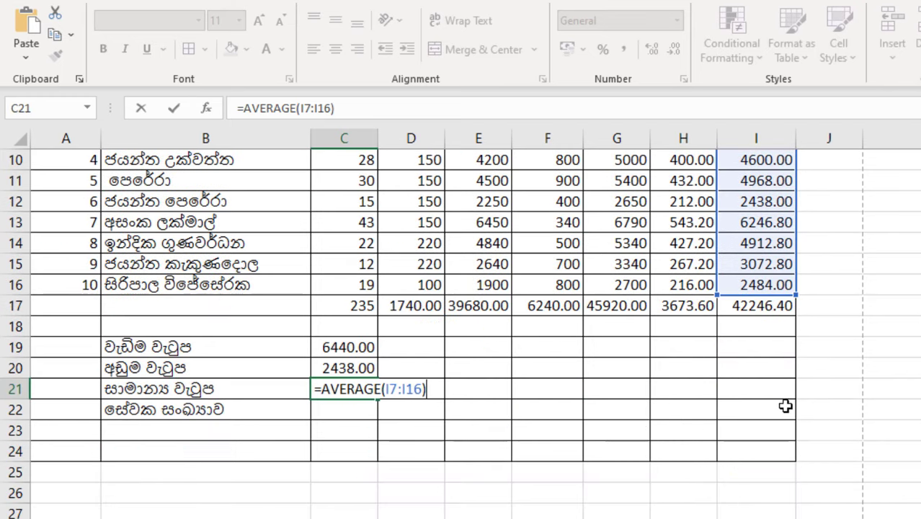
{"action": "key", "text": "Return"}
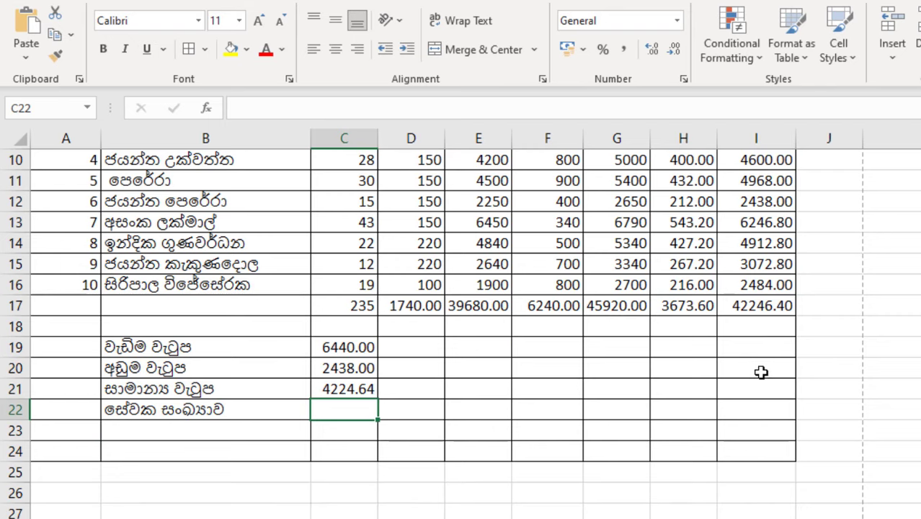
{"action": "scroll", "coordinate": [761, 372], "scroll_direction": "up", "scroll_amount": 1}
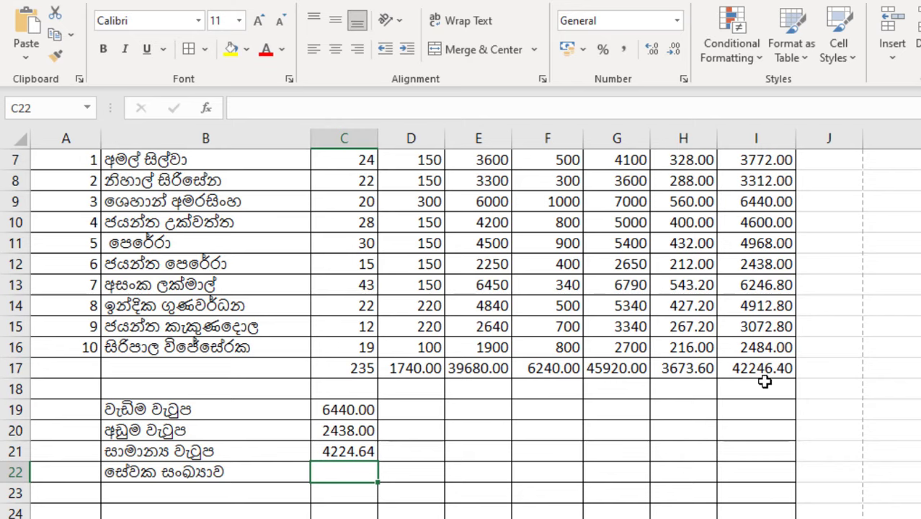
{"action": "scroll", "coordinate": [765, 382], "scroll_direction": "up", "scroll_amount": 1}
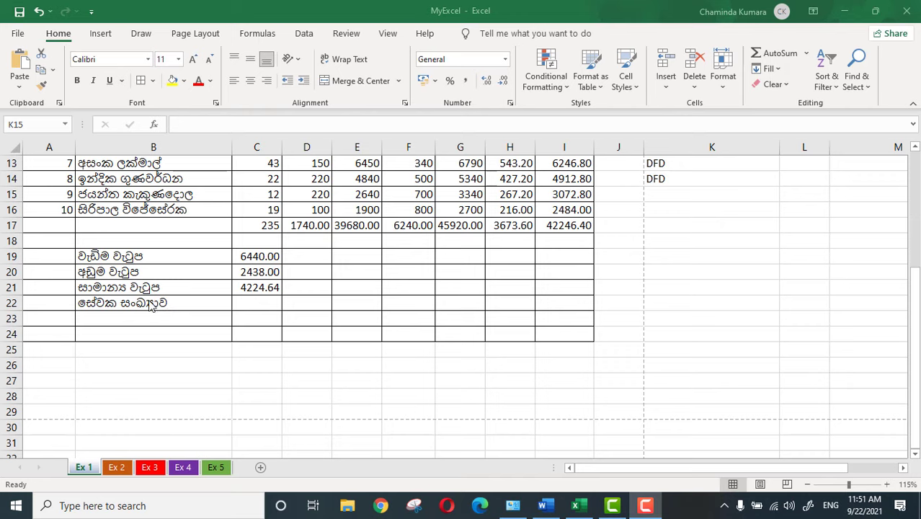
{"action": "left_click", "coordinate": [239, 305]}
Enter =COUNT(I7:I17) in C22 to count the net wage entries, giving 11
{"action": "type", "text": "="}
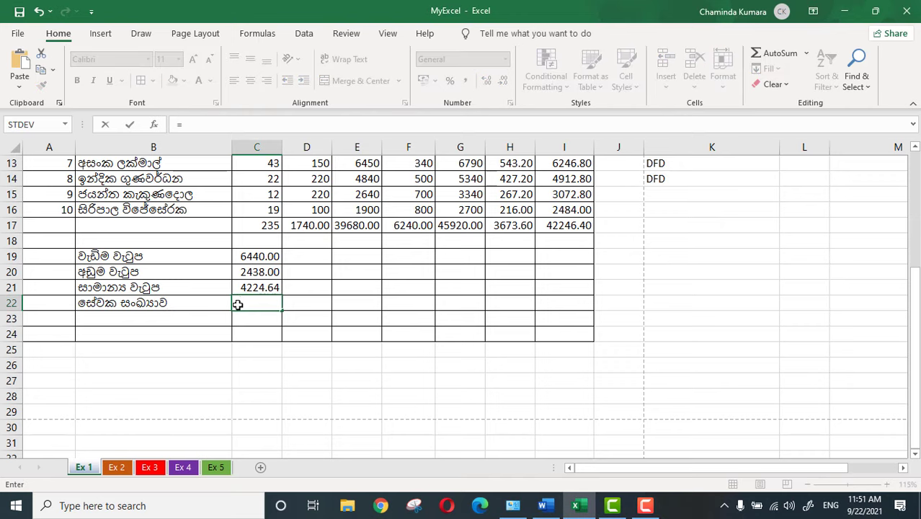
{"action": "type", "text": "co"}
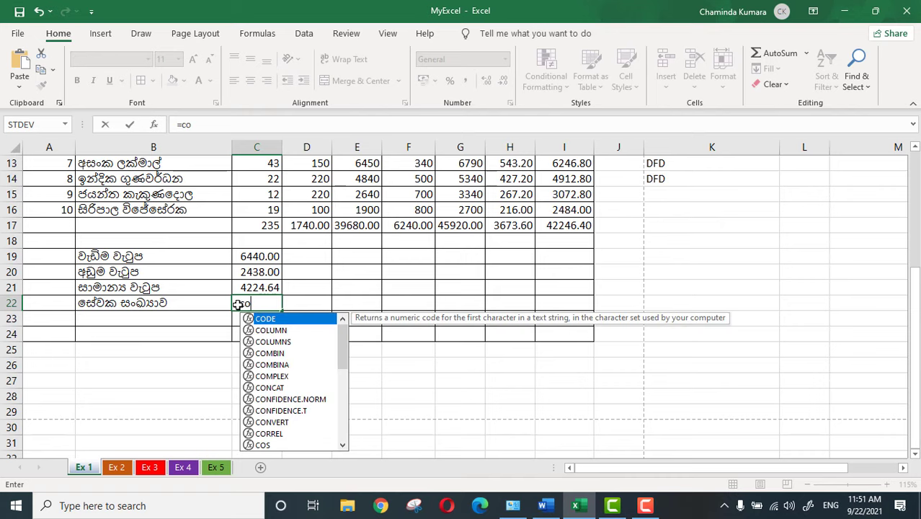
{"action": "type", "text": "unt"}
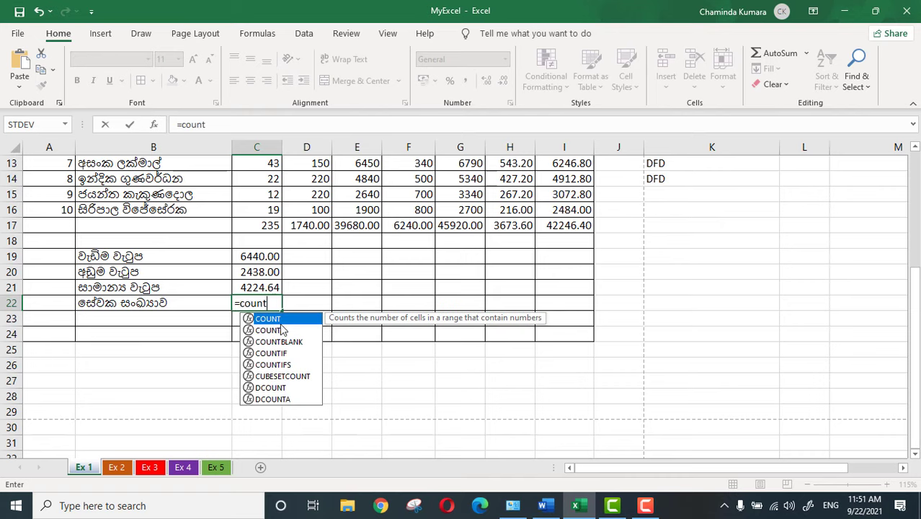
{"action": "double_click", "coordinate": [264, 318]}
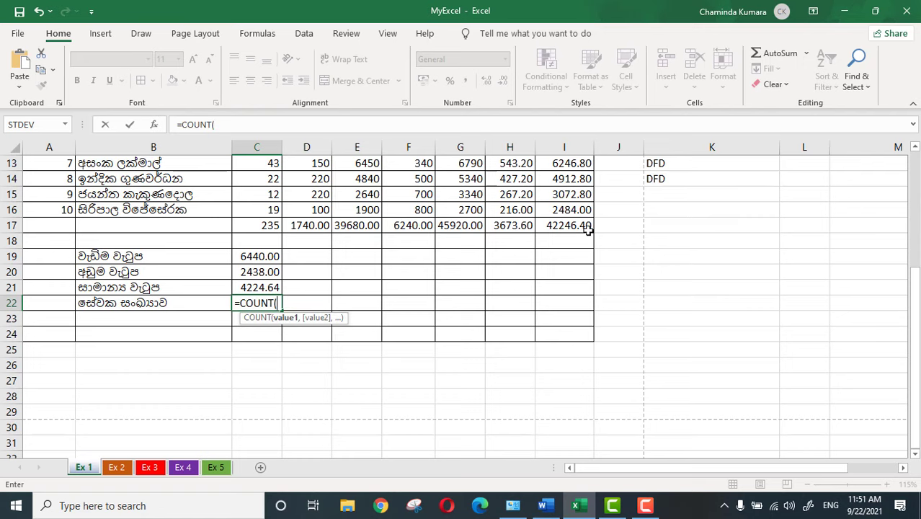
{"action": "scroll", "coordinate": [589, 229], "scroll_direction": "up", "scroll_amount": 3}
{"action": "scroll", "coordinate": [589, 230], "scroll_direction": "down", "scroll_amount": 1}
{"action": "scroll", "coordinate": [587, 234], "scroll_direction": "up", "scroll_amount": 1}
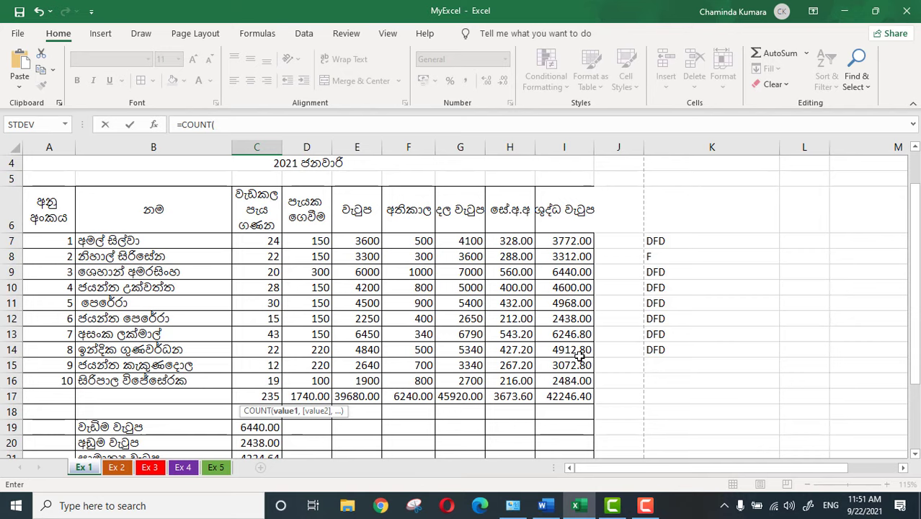
{"action": "scroll", "coordinate": [580, 356], "scroll_direction": "down", "scroll_amount": 1}
{"action": "scroll", "coordinate": [559, 221], "scroll_direction": "up", "scroll_amount": 1}
{"action": "scroll", "coordinate": [563, 238], "scroll_direction": "up", "scroll_amount": 1}
{"action": "scroll", "coordinate": [571, 240], "scroll_direction": "down", "scroll_amount": 1}
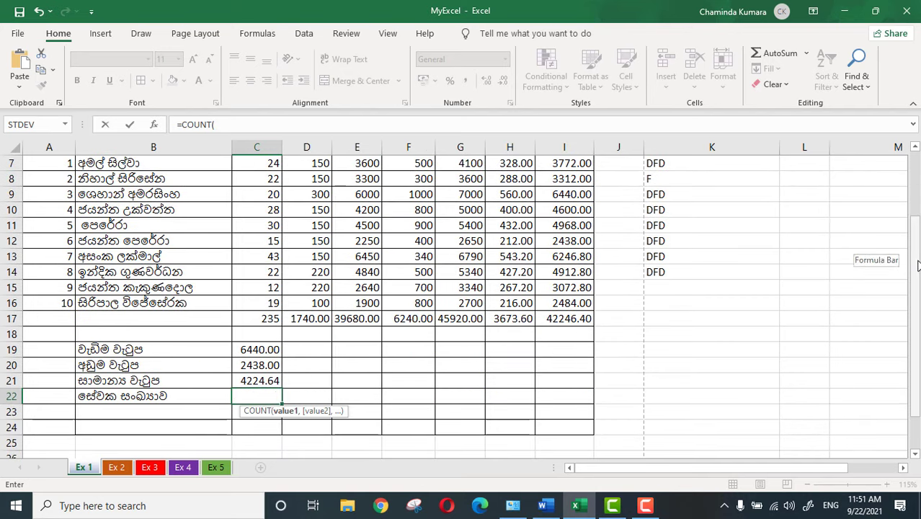
{"action": "left_click_drag", "start_coordinate": [917, 265], "coordinate": [918, 258]}
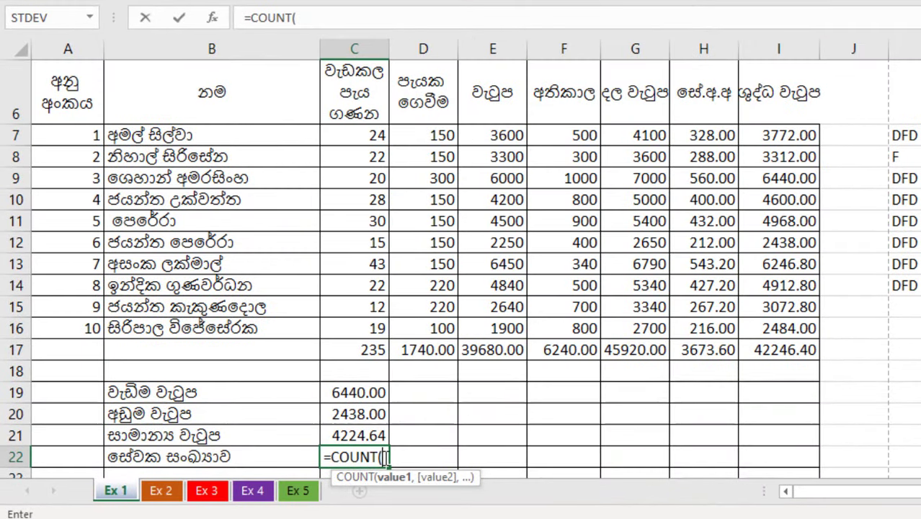
{"action": "left_click", "coordinate": [387, 457]}
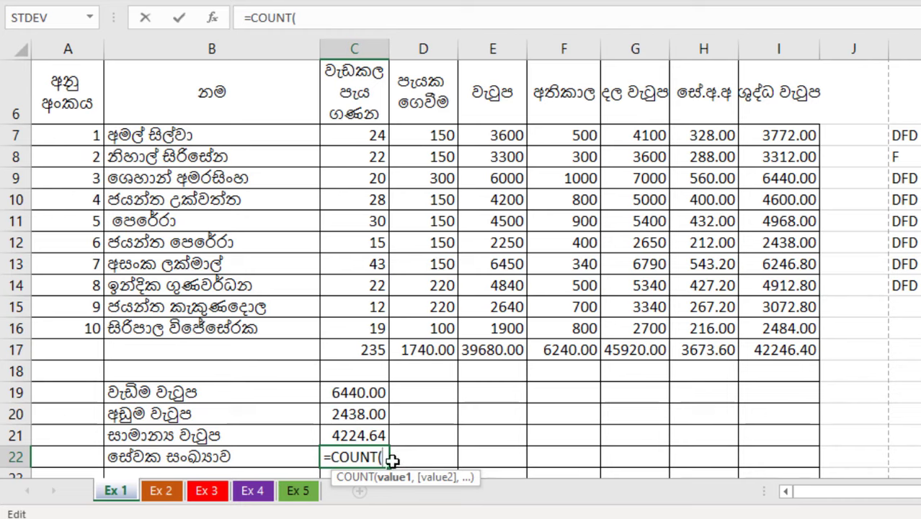
{"action": "left_click_drag", "start_coordinate": [791, 136], "coordinate": [785, 351]}
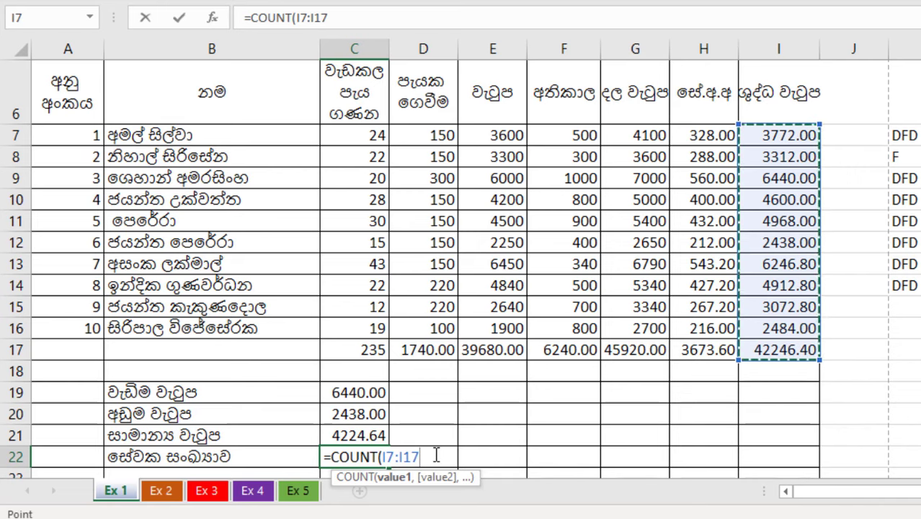
{"action": "type", "text": ")"}
{"action": "key", "text": "Return"}
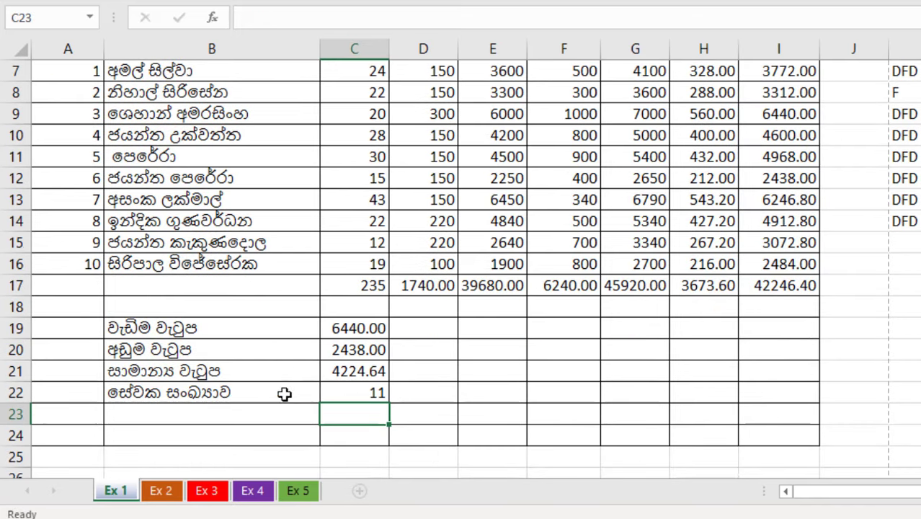
Change the C22 count range end from I17 to I16 so it reads 10
{"action": "left_click", "coordinate": [369, 391]}
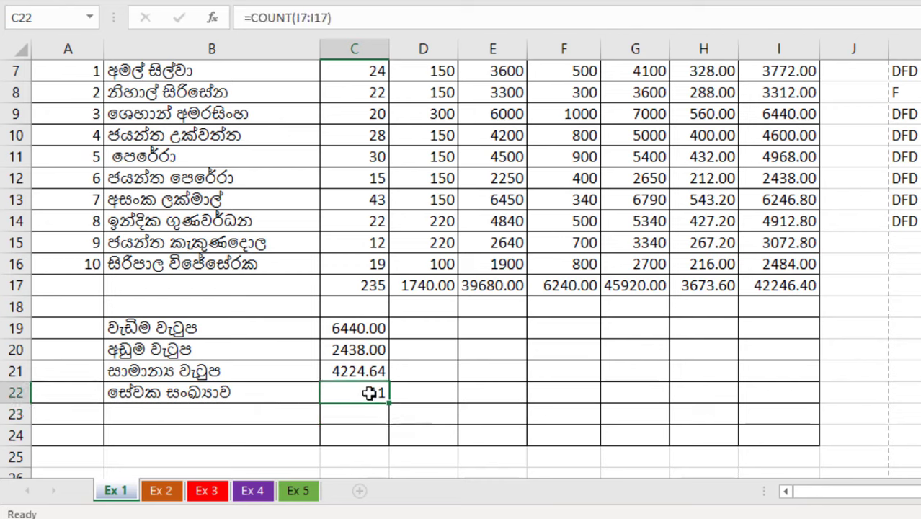
{"action": "left_click", "coordinate": [333, 18]}
{"action": "key", "text": "BackSpace"}
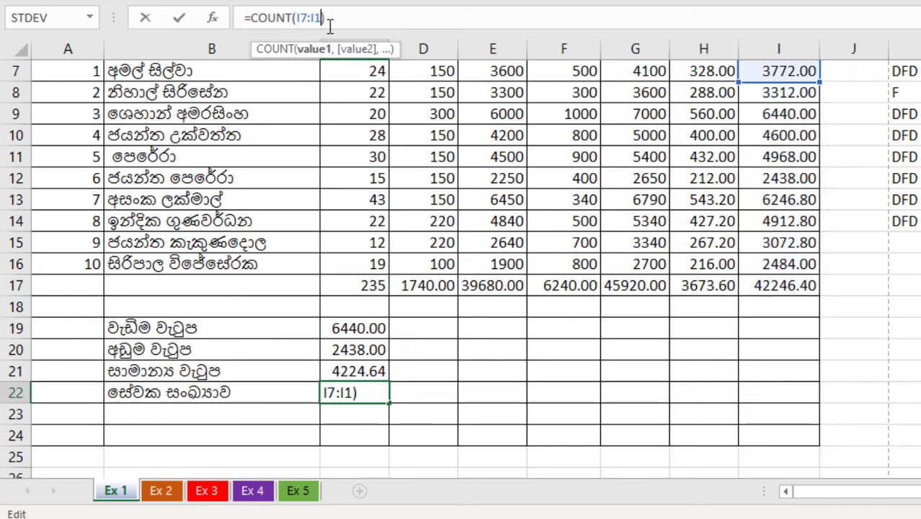
{"action": "key", "text": "BackSpace"}
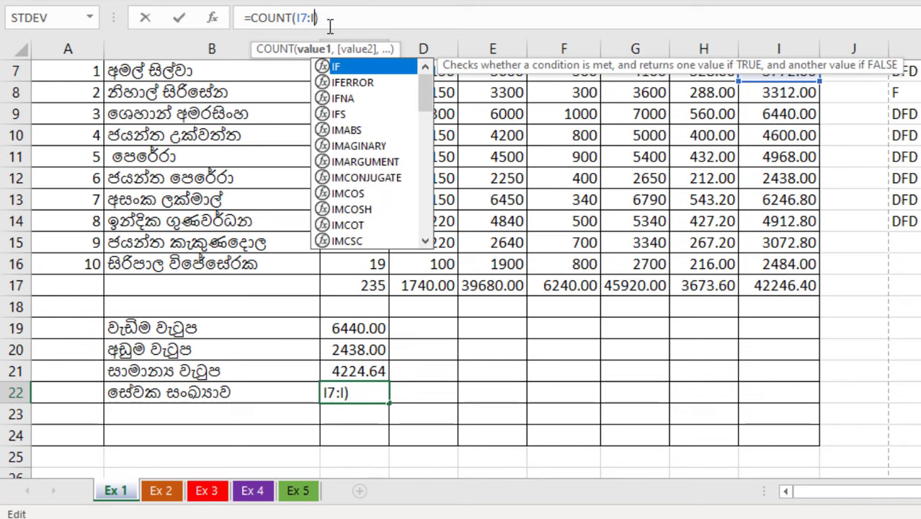
{"action": "type", "text": "16"}
{"action": "key", "text": "Return"}
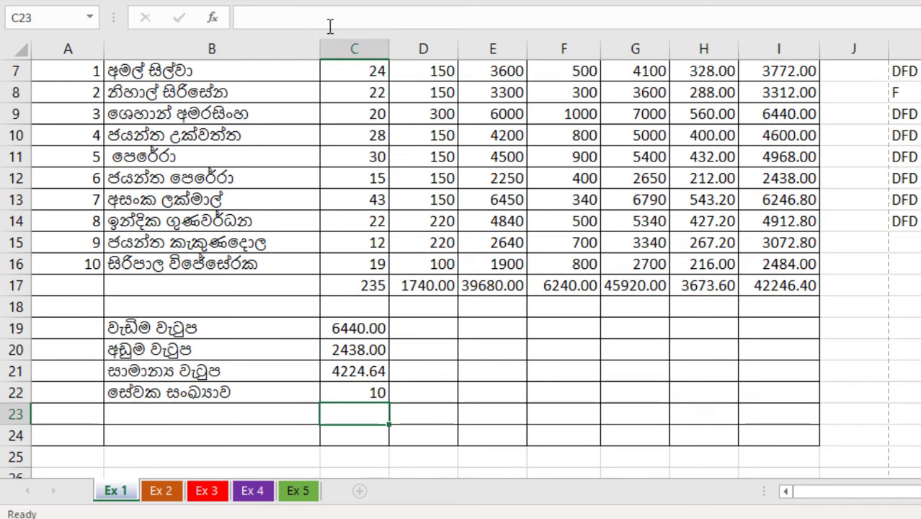